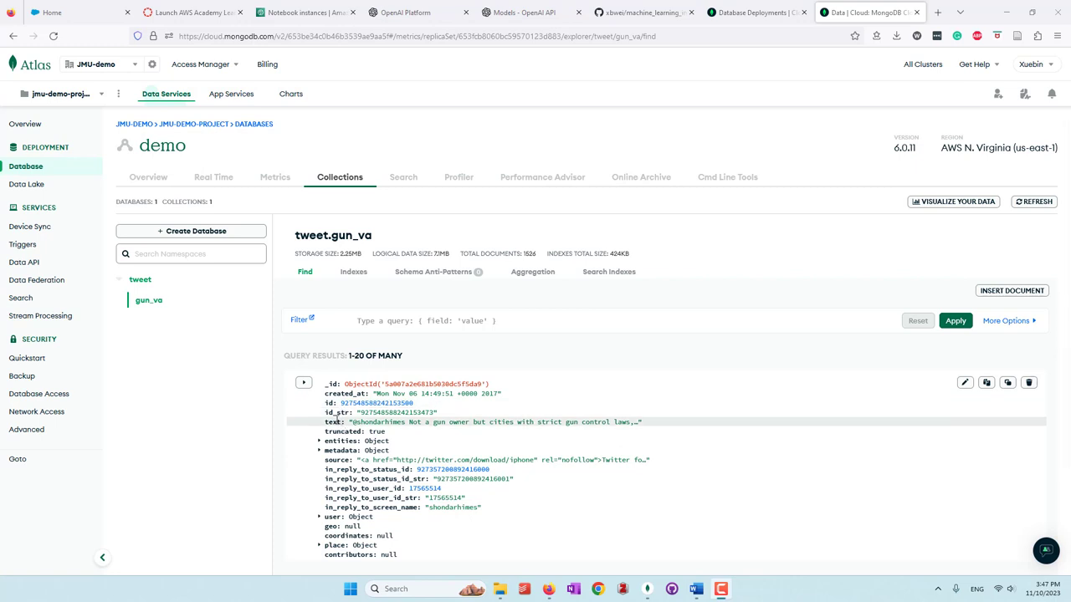
Step: Look through the tweet documents in the gun_va collection and view the demo cluster's Python driver connection string
scroll(337, 420, "down", 2)
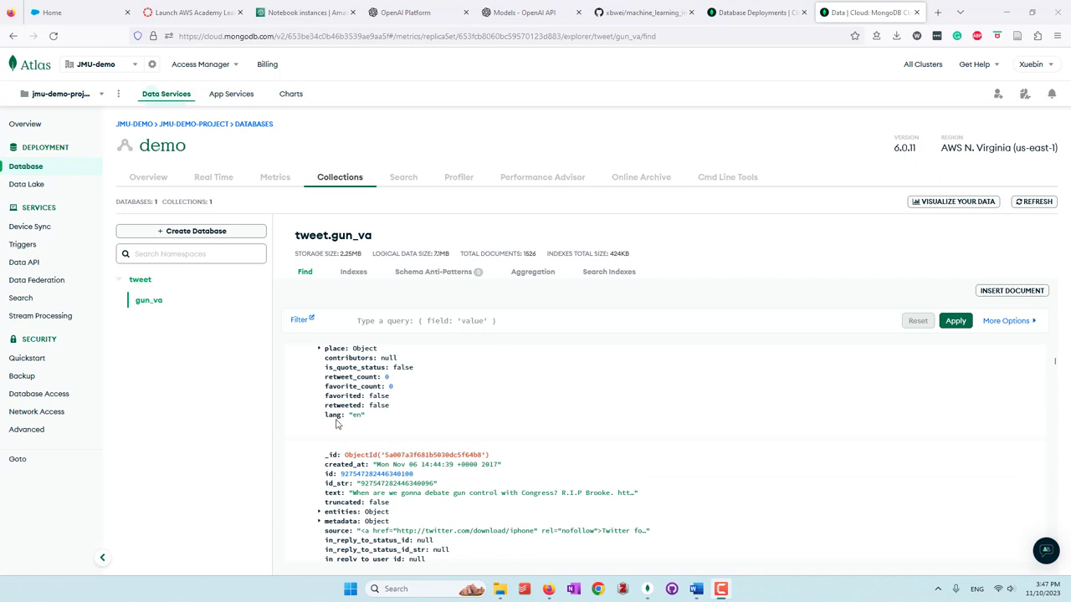
scroll(337, 424, "up", 2)
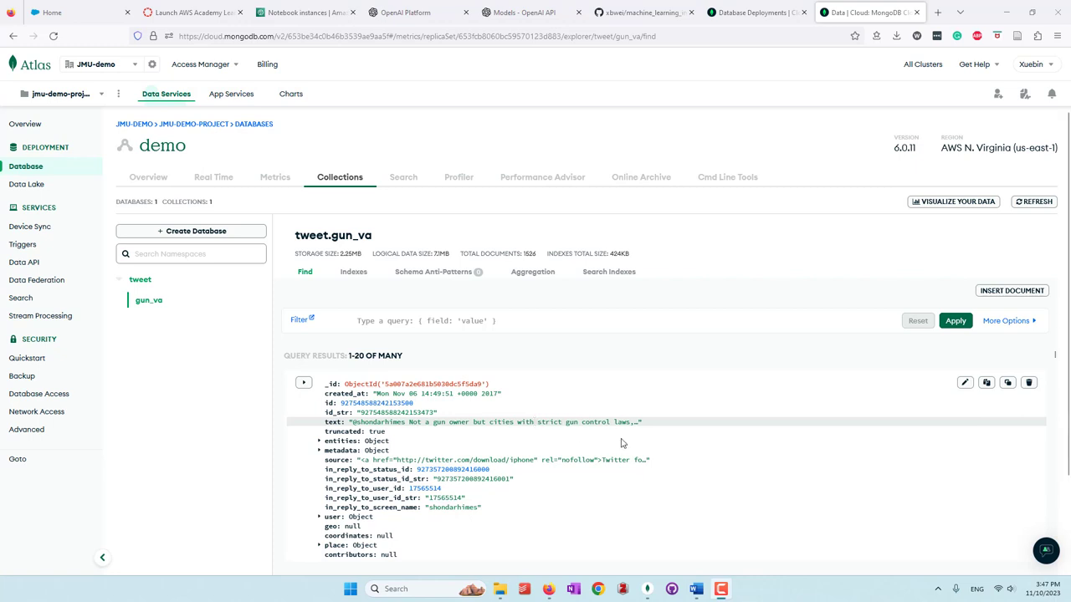
left_click(733, 13)
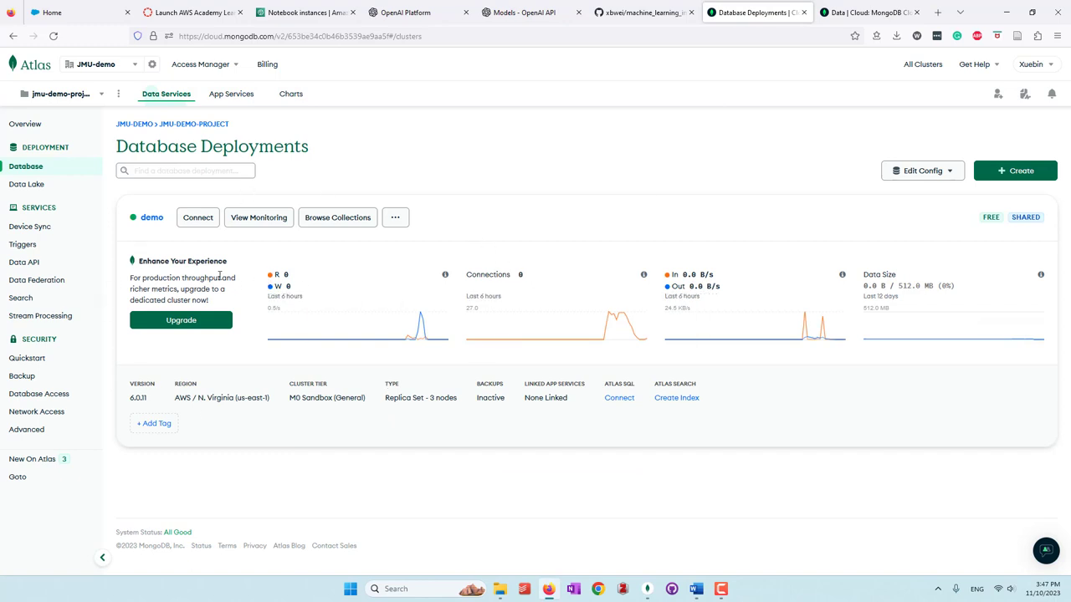
left_click(201, 223)
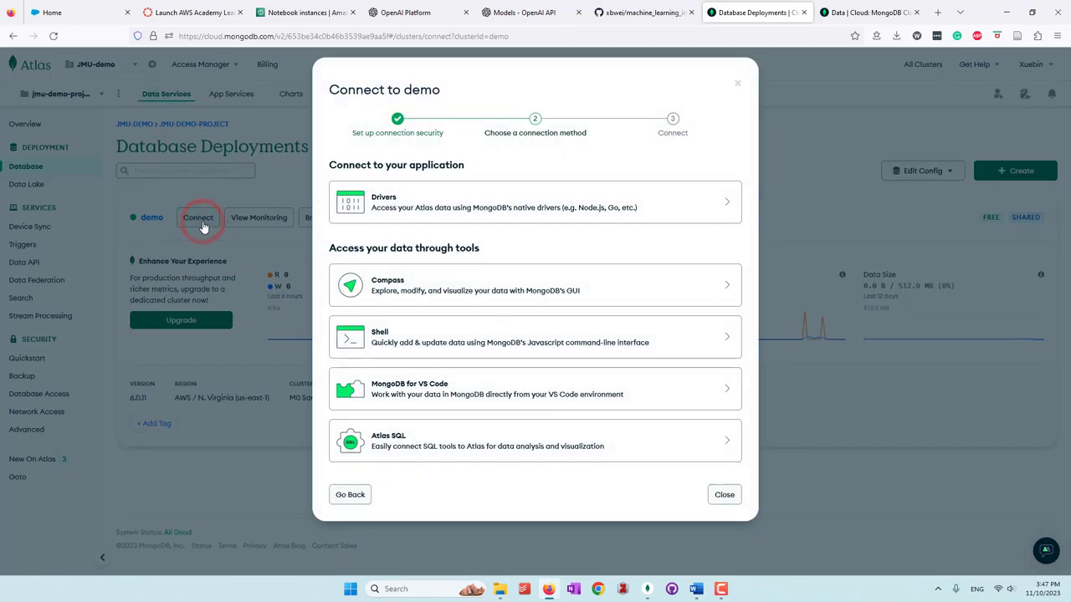
left_click(451, 211)
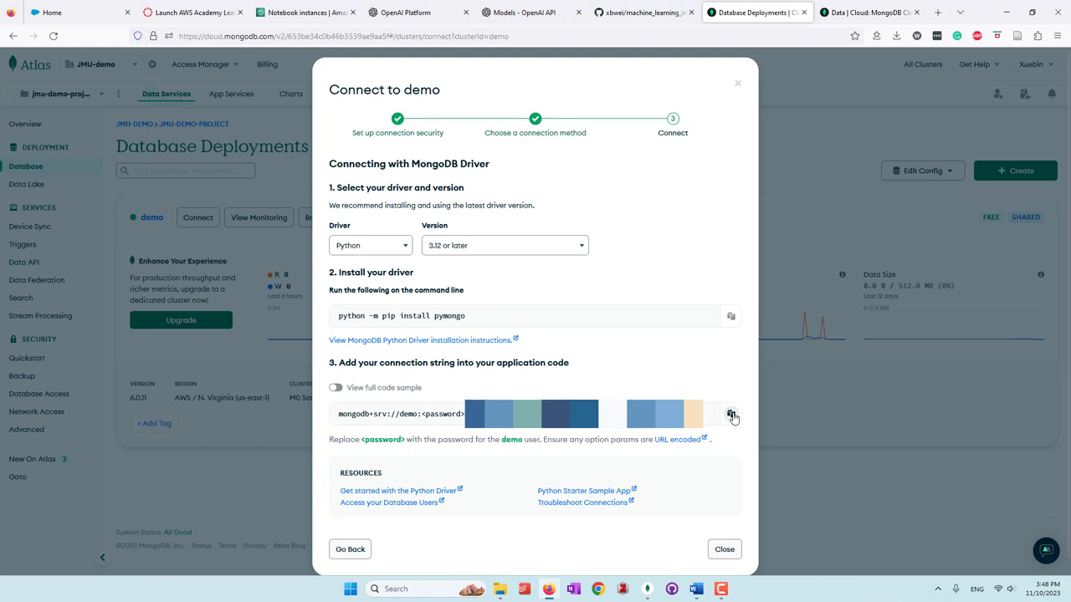
double_click(421, 414)
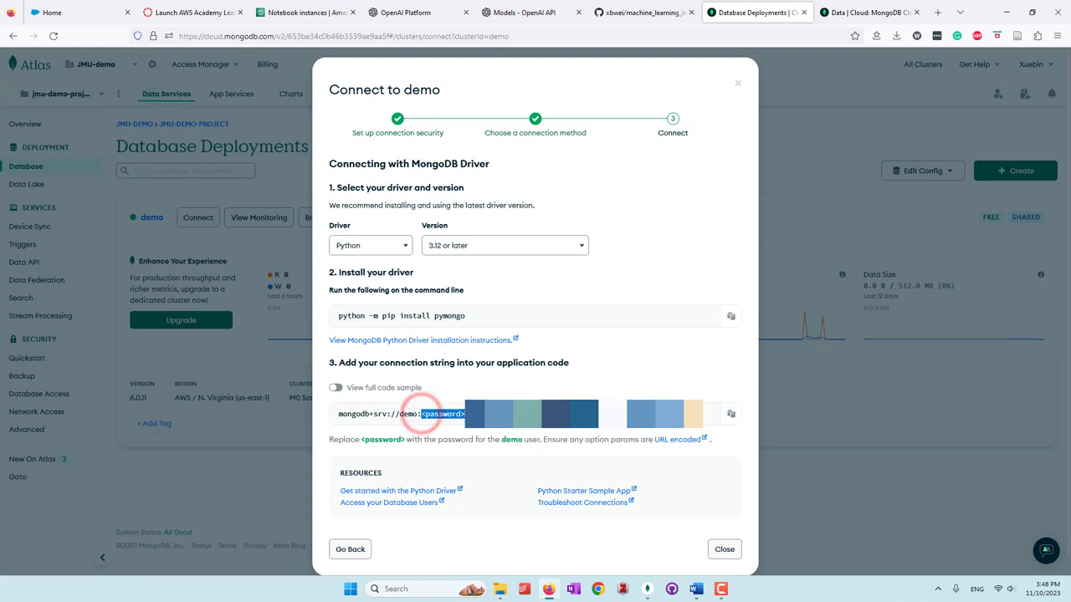
left_click(428, 416)
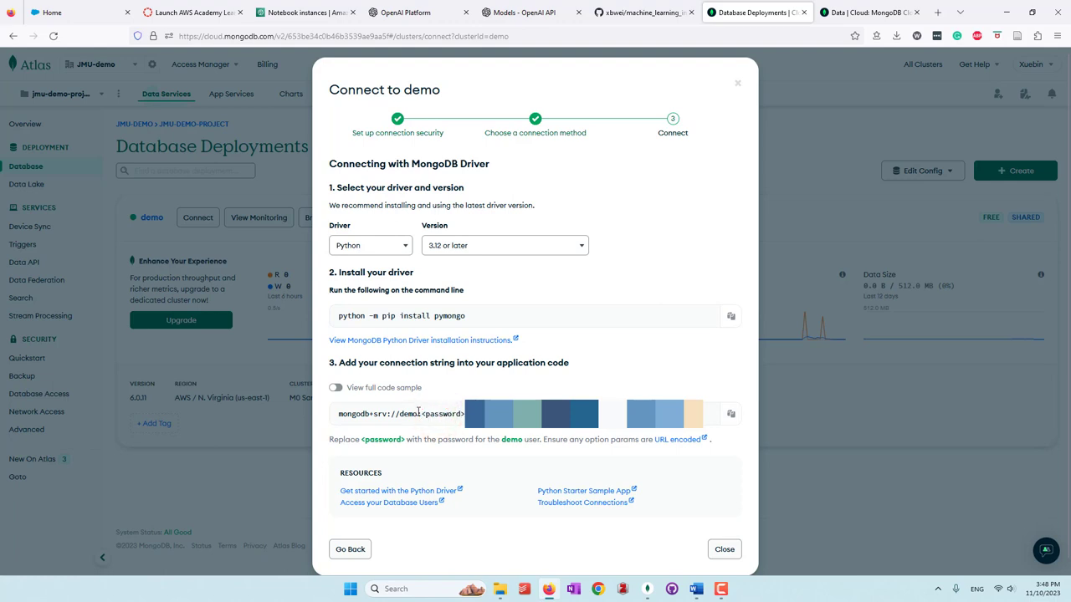
left_click(737, 87)
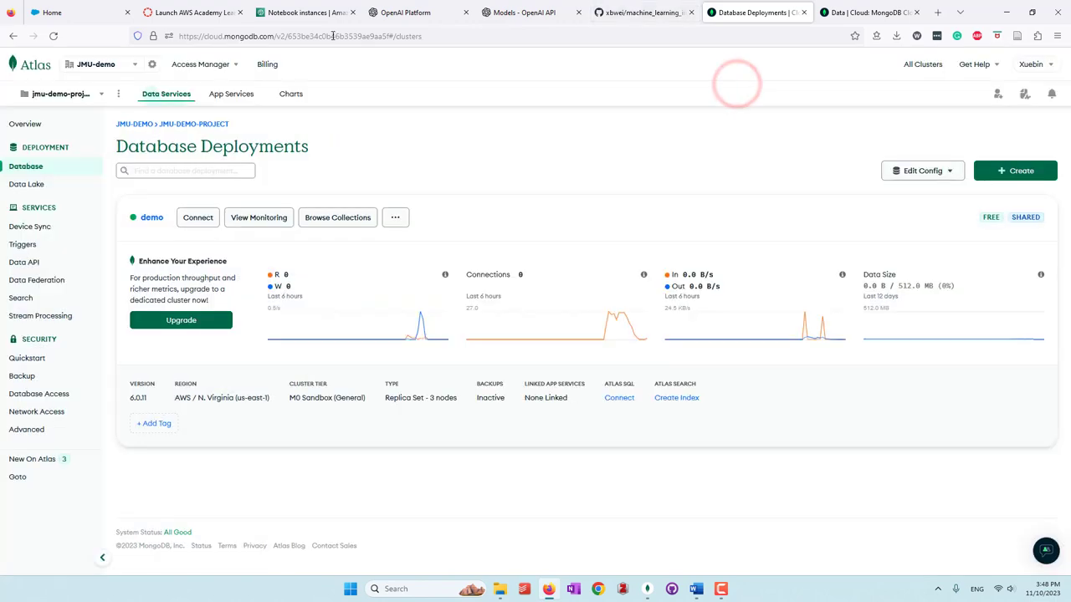
Step: Download Analyze_Tweets_with_OpenAI_v1.ipynb from the machine_learning_in_python repository on GitHub
left_click(643, 12)
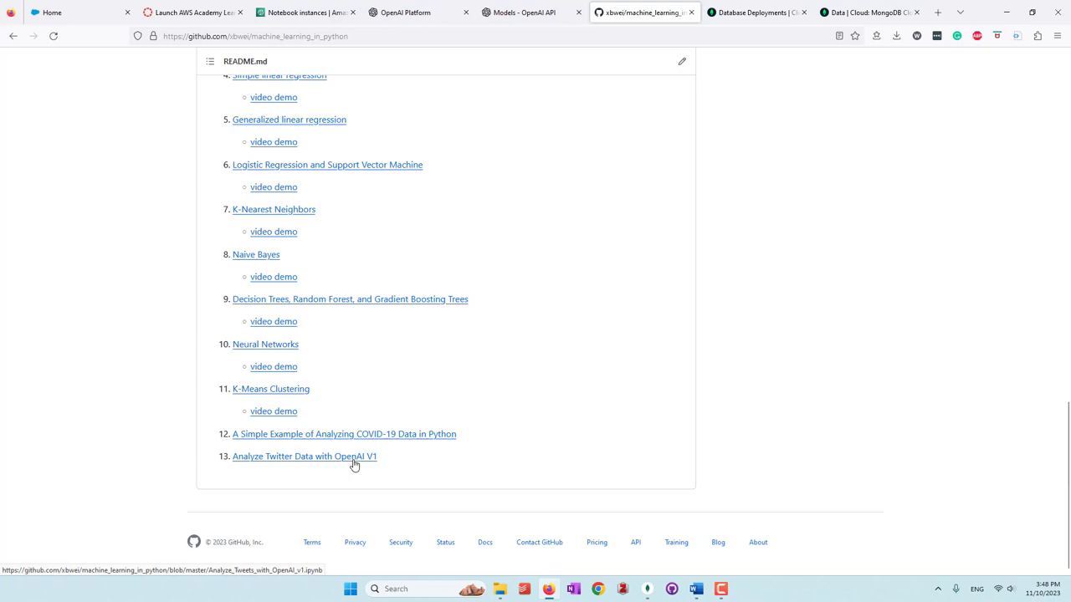
left_click(353, 459)
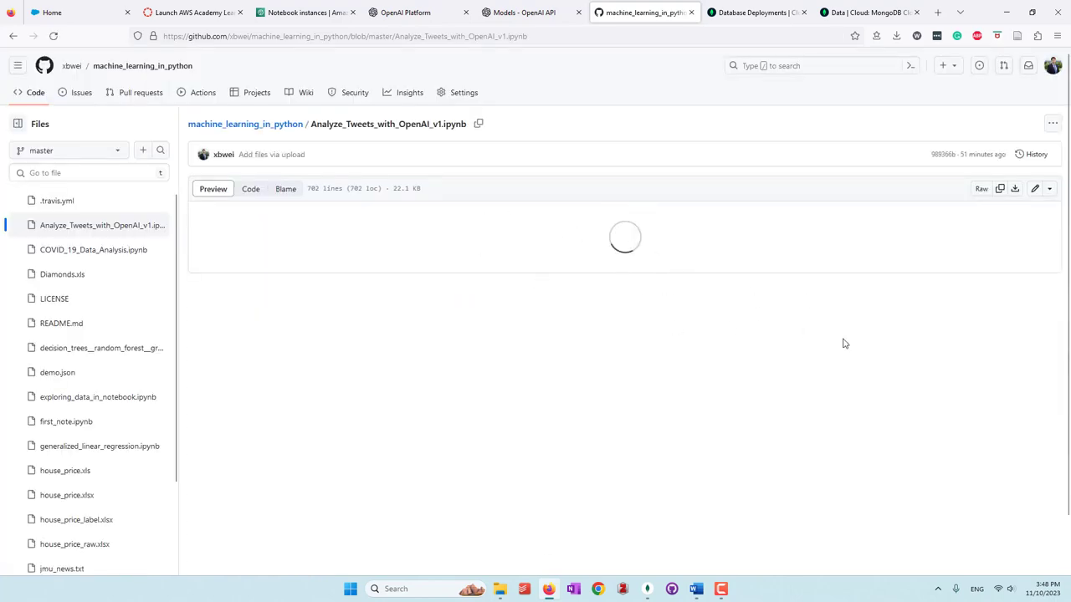
left_click(1016, 190)
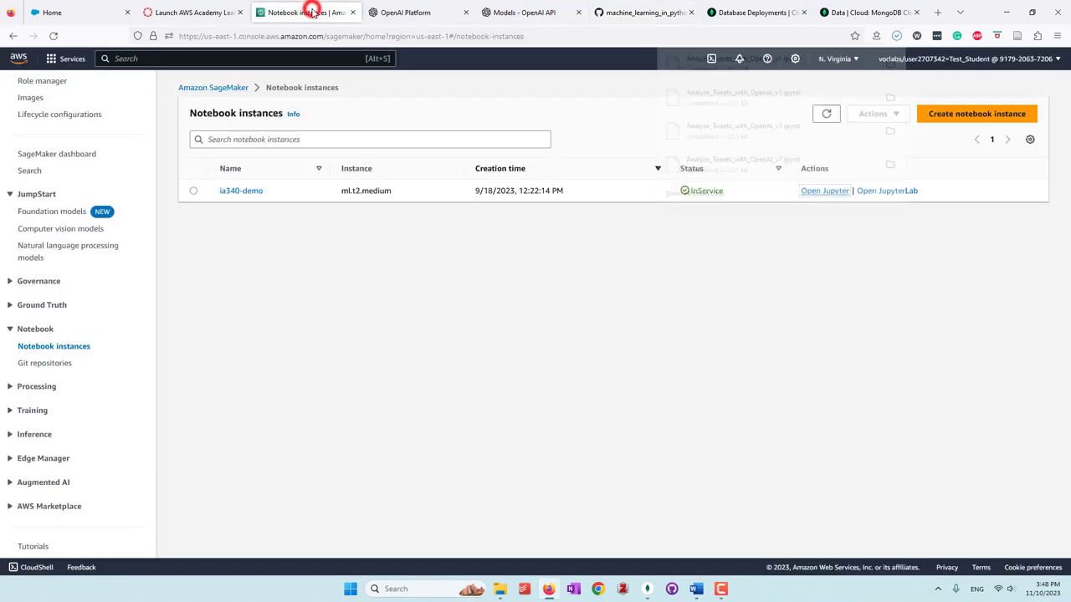
Step: Open Jupyter for the ia340-demo SageMaker instance and upload Analyze_Tweets_with_OpenAI_v1.ipynb, overwriting the existing copy
left_click(308, 11)
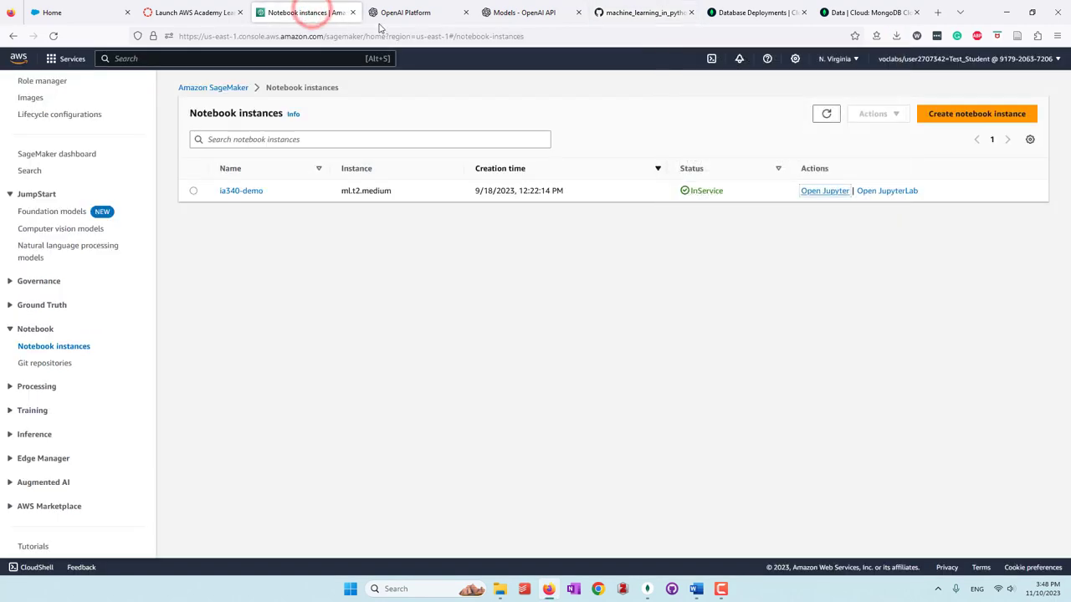
left_click(824, 193)
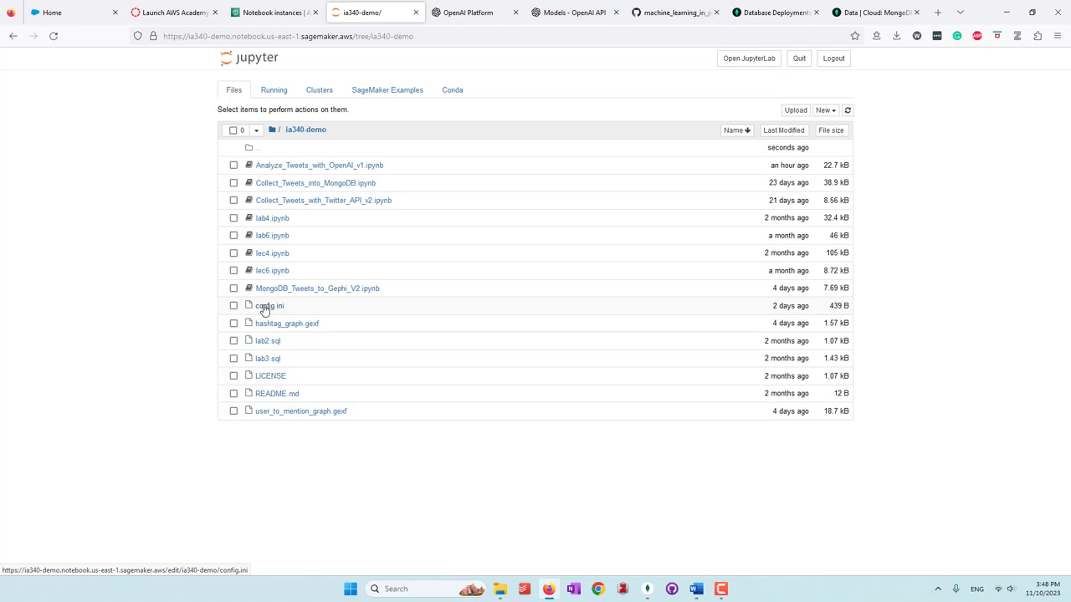
left_click(796, 110)
left_click(203, 96)
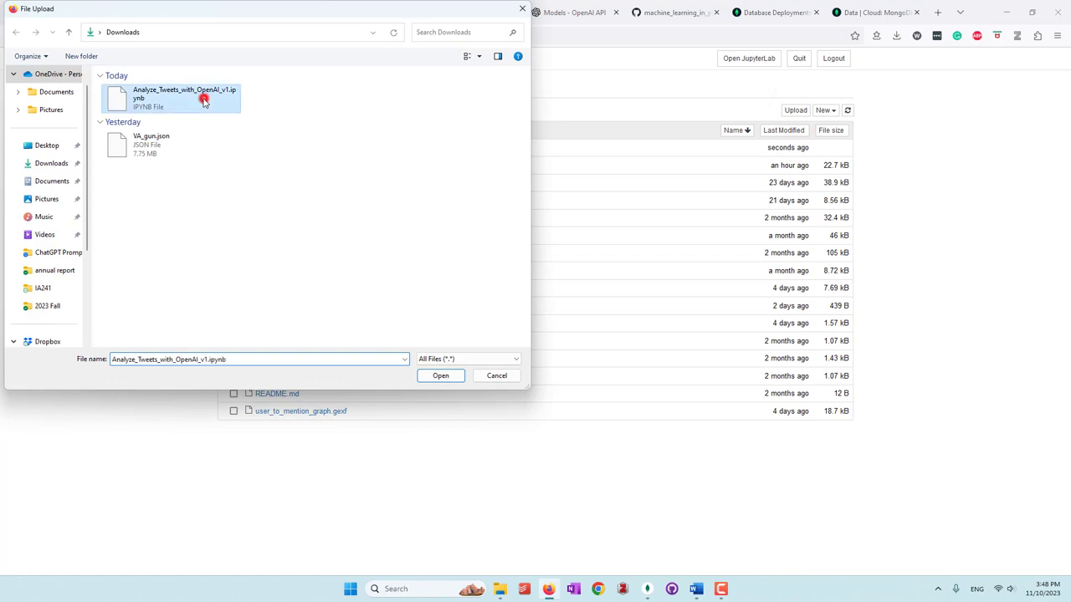
left_click(441, 375)
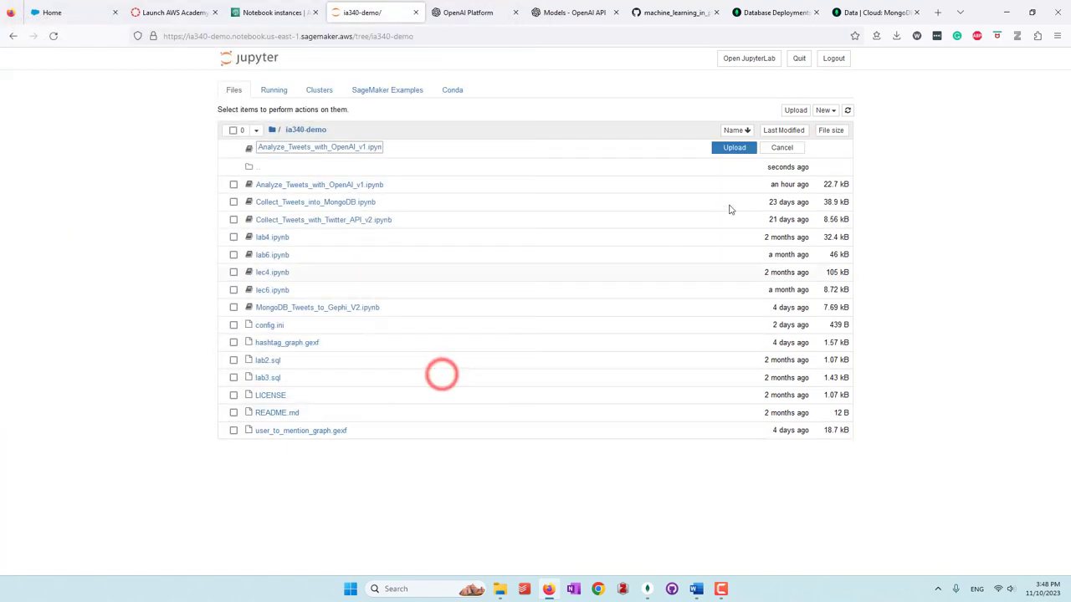
left_click(740, 148)
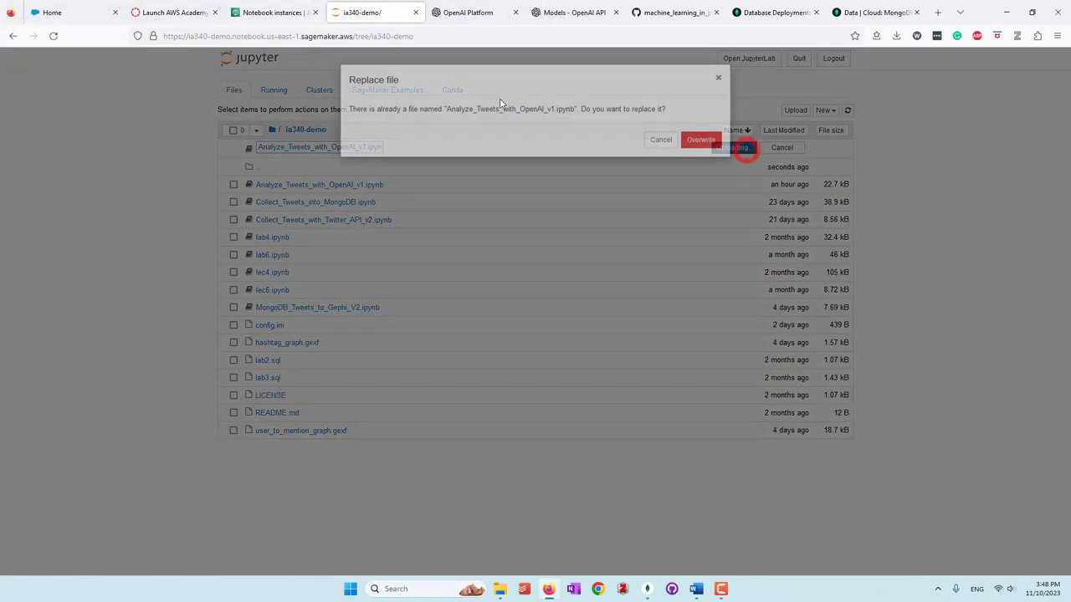
left_click(702, 140)
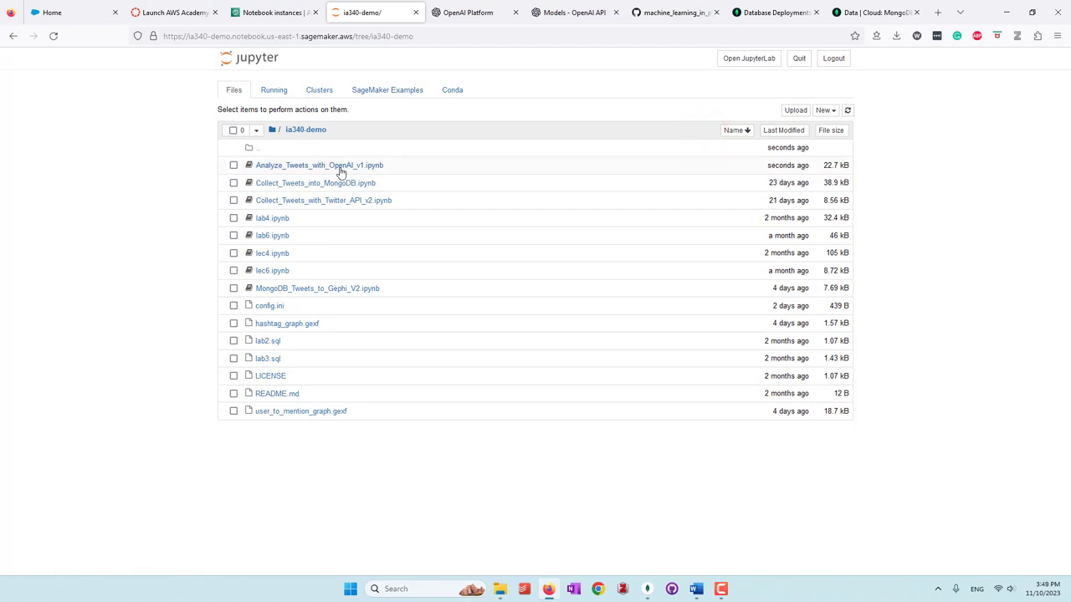
Step: Open the Analyze_Tweets_with_OpenAI_v1 notebook and run the cells that install pymongo and openai
left_click(341, 166)
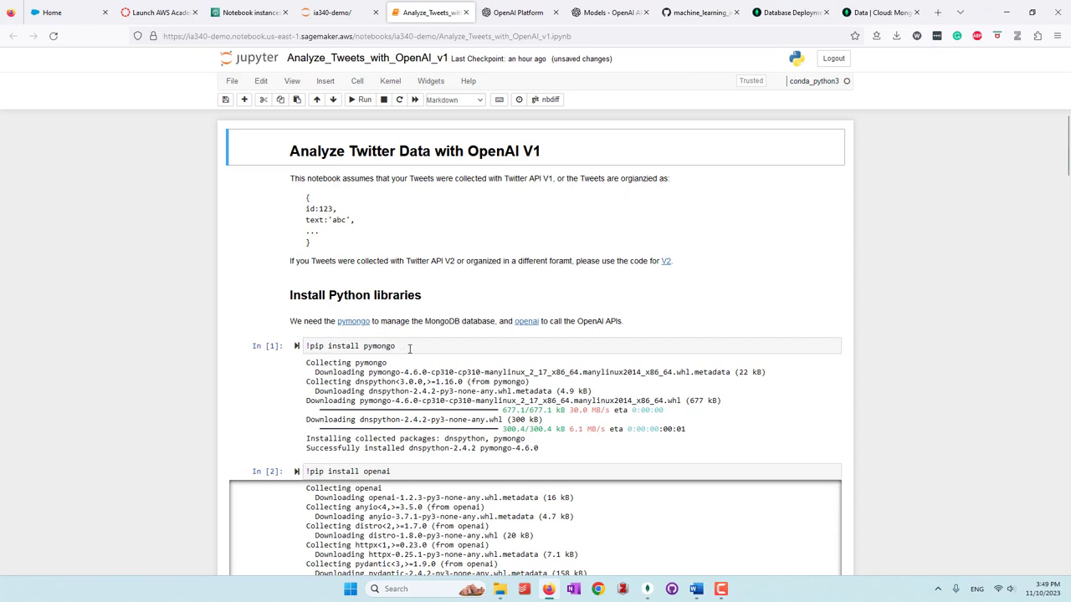
left_click(296, 345)
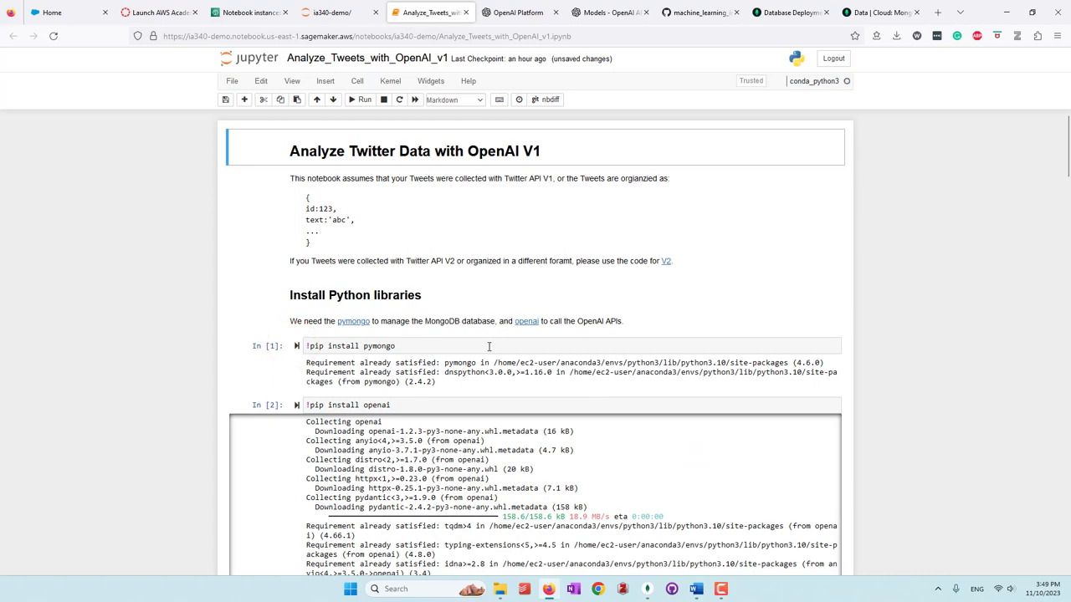
scroll(489, 345, "down", 2)
left_click(295, 238)
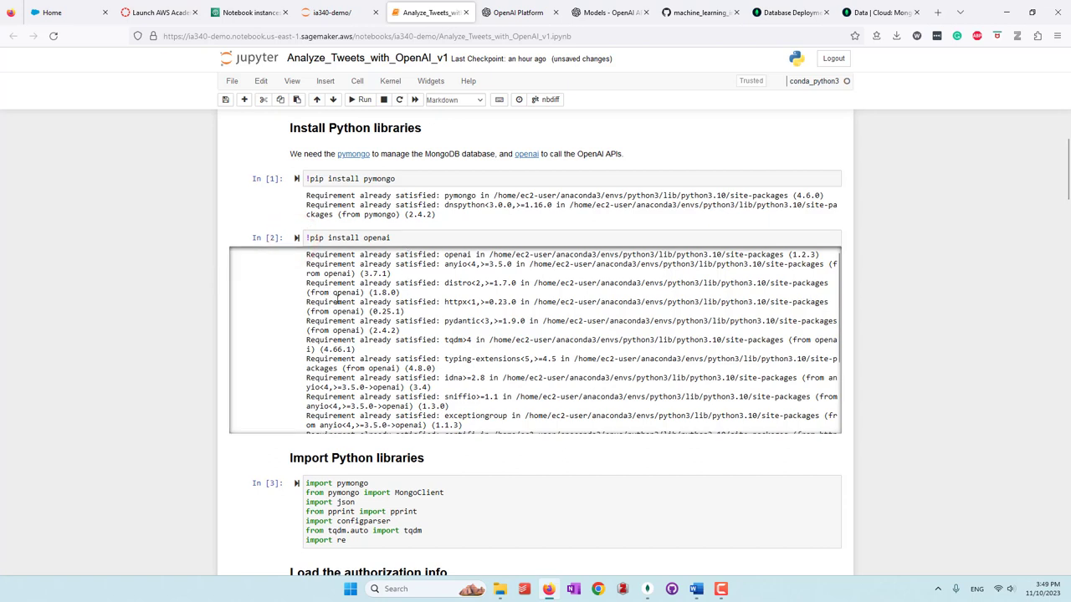
Step: Run the cell under Import Python libraries
scroll(260, 372, "down", 3)
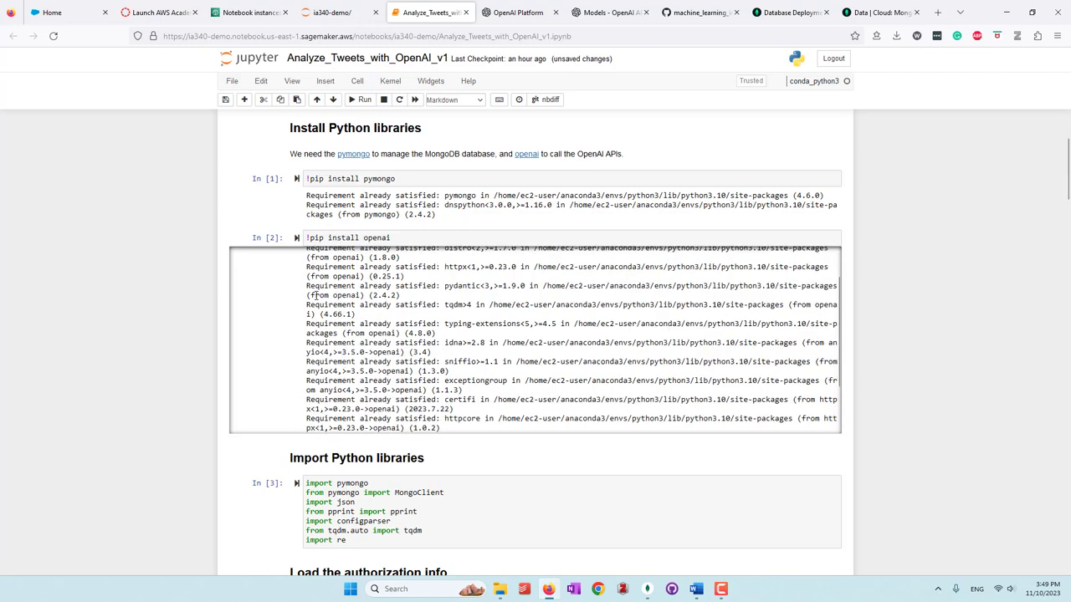
scroll(260, 372, "down", 2)
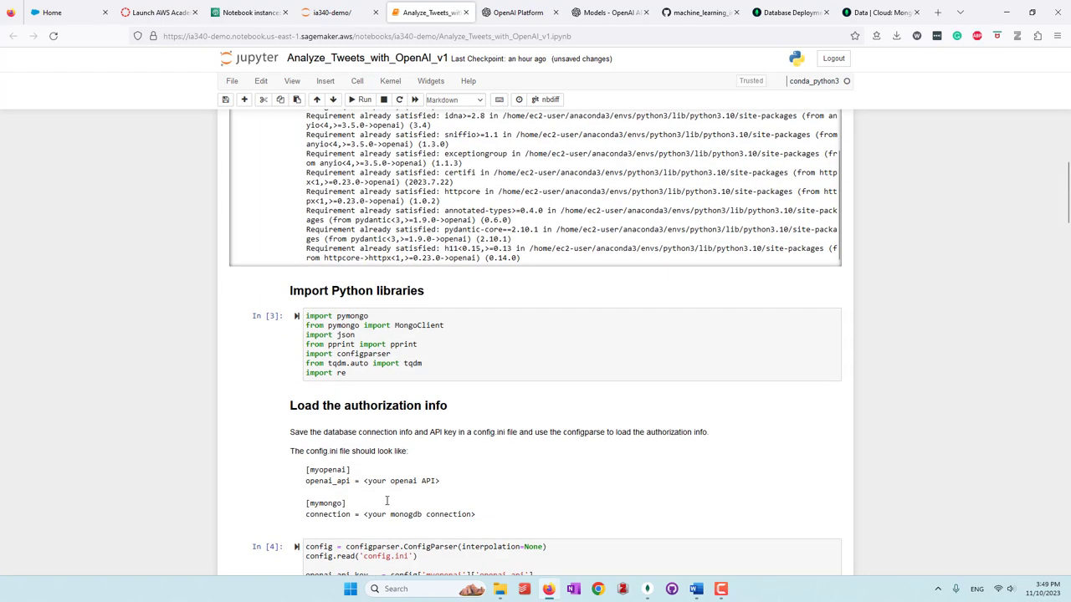
left_click(295, 320)
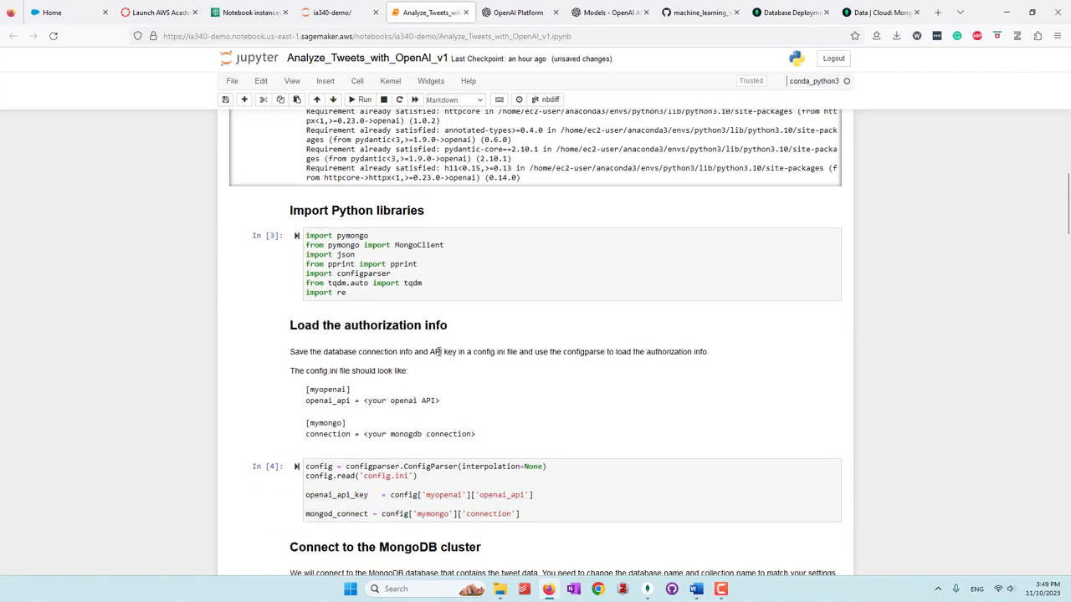
Step: Examine the config.ini layout the notebook requires, including the myopenai and mymongo sections, and locate config.ini in the ia340-demo folder
scroll(312, 337, "down", 2)
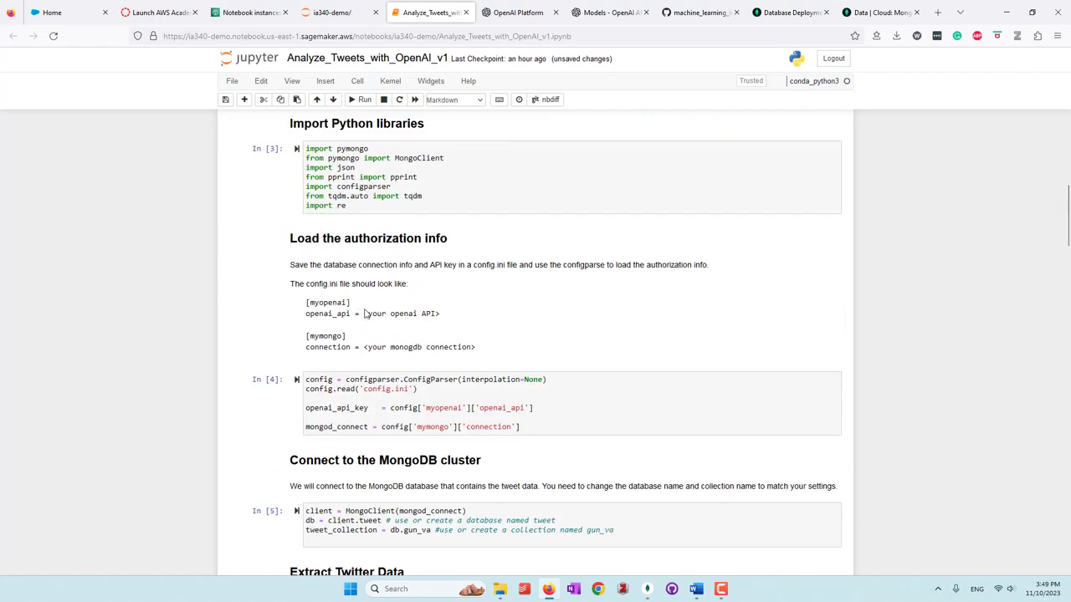
left_click(327, 12)
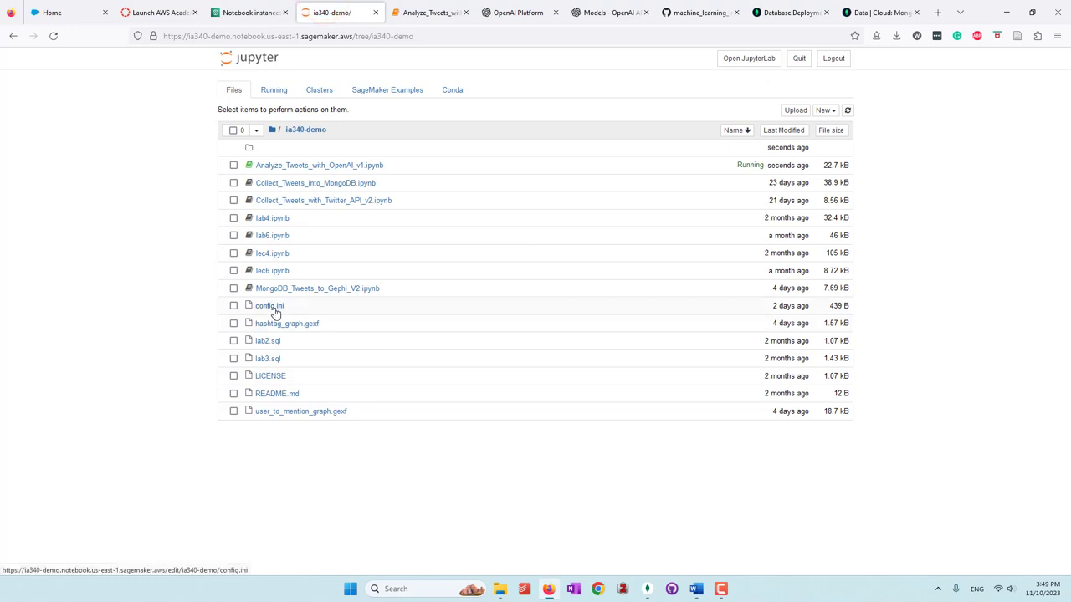
left_click(425, 13)
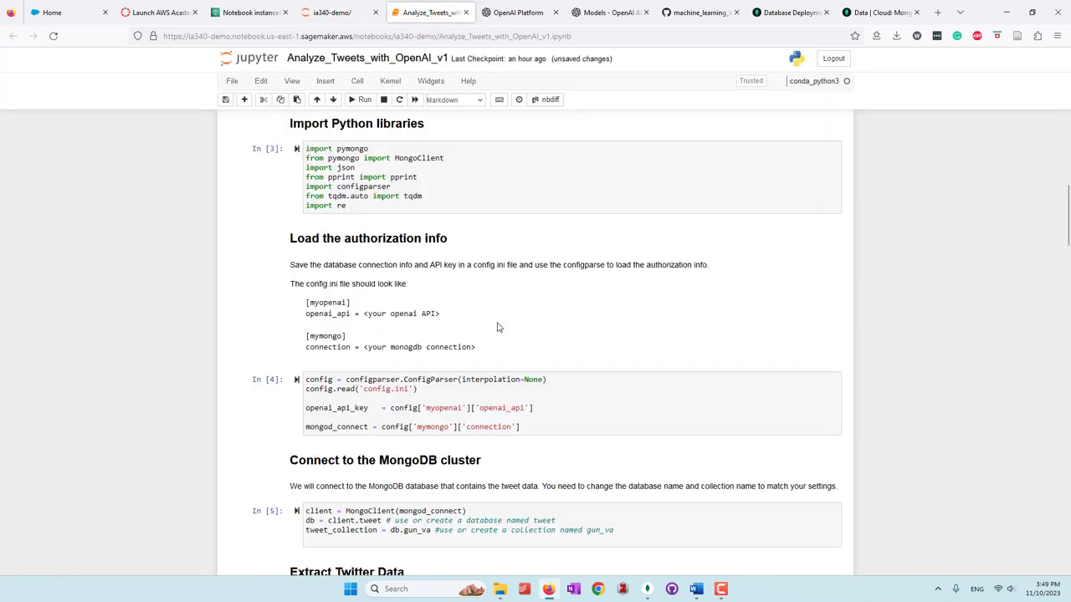
left_click_drag(306, 314, 454, 314)
left_click(393, 309)
left_click_drag(307, 303, 436, 318)
left_click(444, 318)
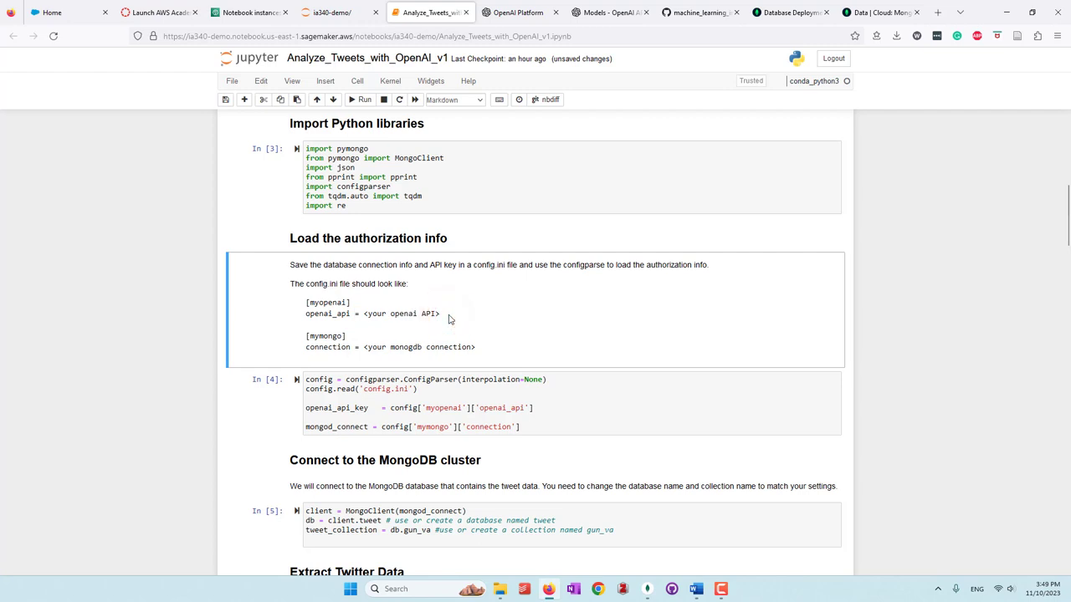
double_click(310, 337)
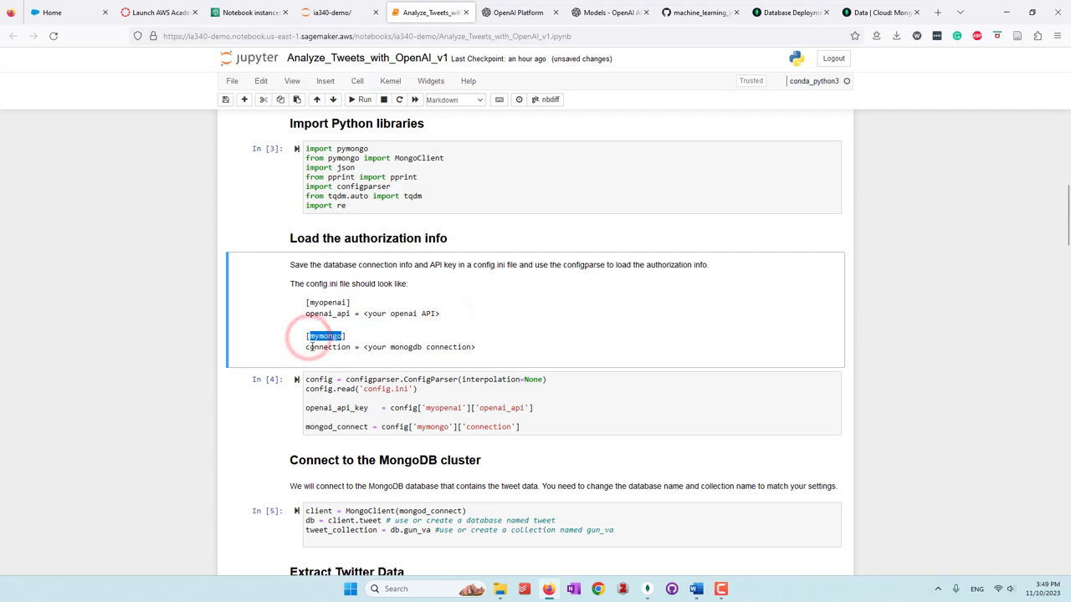
left_click_drag(363, 347, 486, 351)
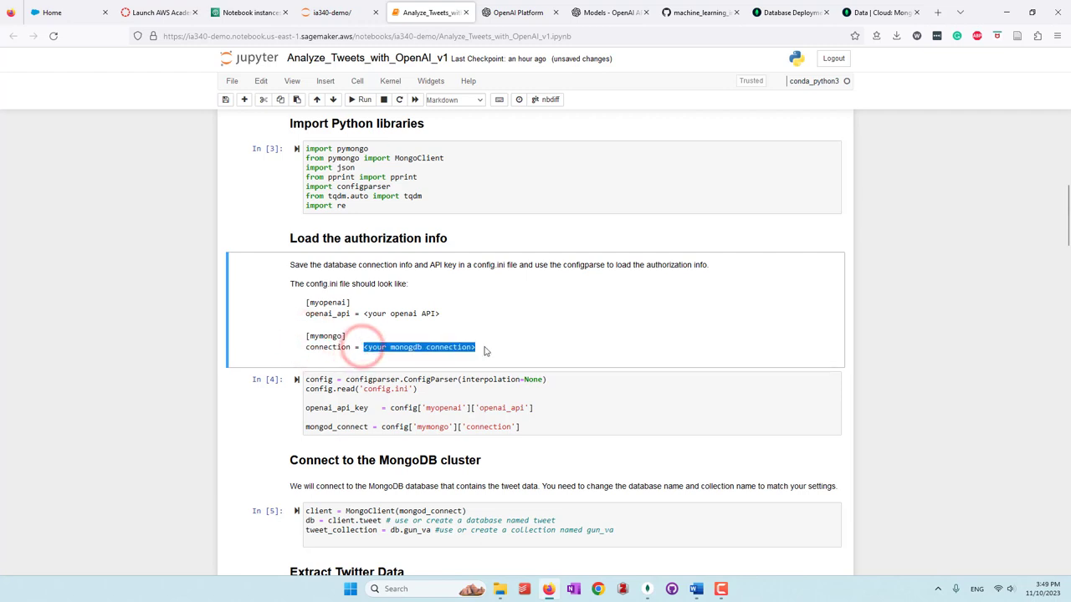
left_click(486, 352)
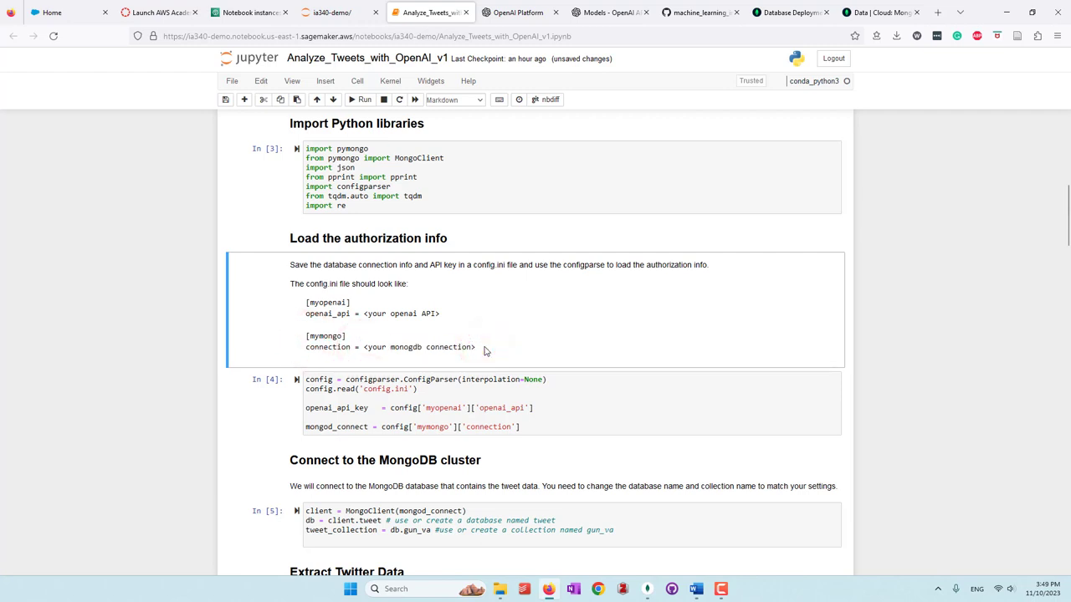
Step: Run the cell that loads the OpenAI API key and MongoDB connection from config.ini
left_click(411, 415)
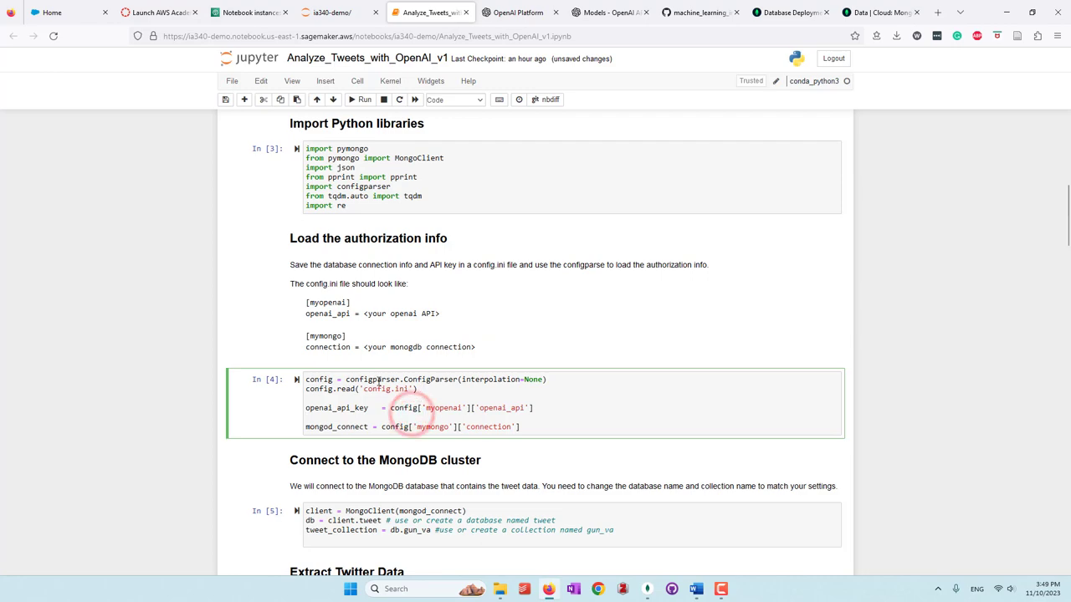
left_click(298, 381)
Step: Compare the notebook's tweet database and gun_va collection names with those in Atlas, and run the MongoDB cluster connection cell
scroll(302, 376, "down", 2)
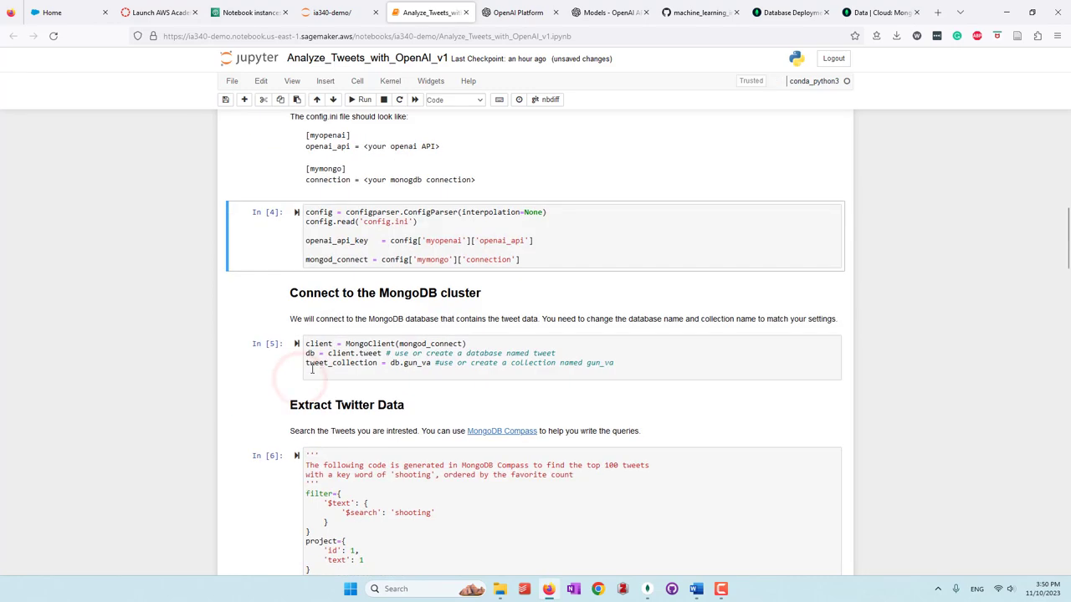
left_click(319, 363)
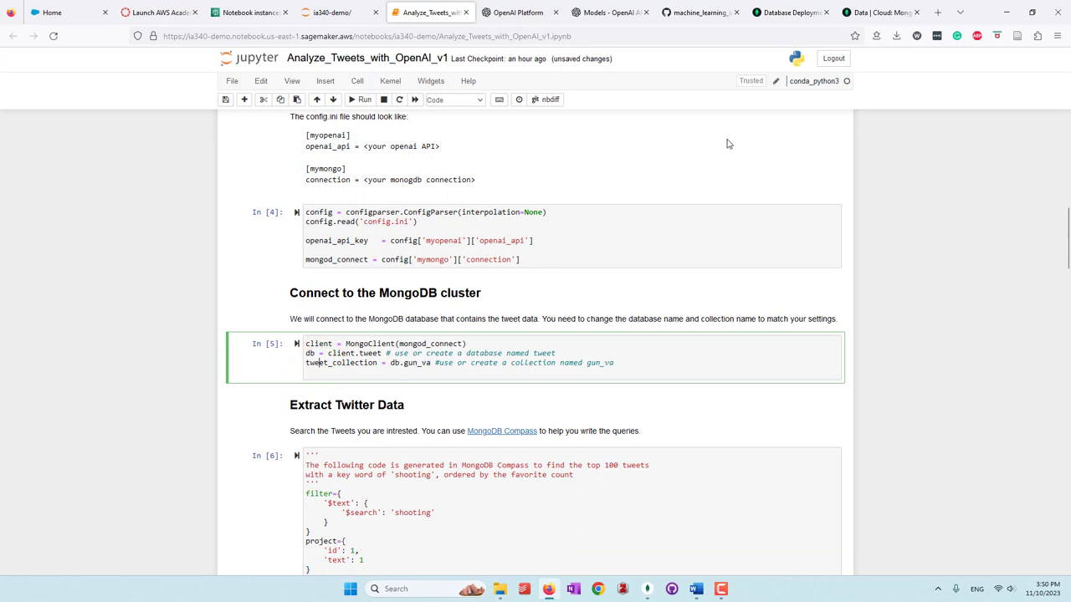
left_click(880, 12)
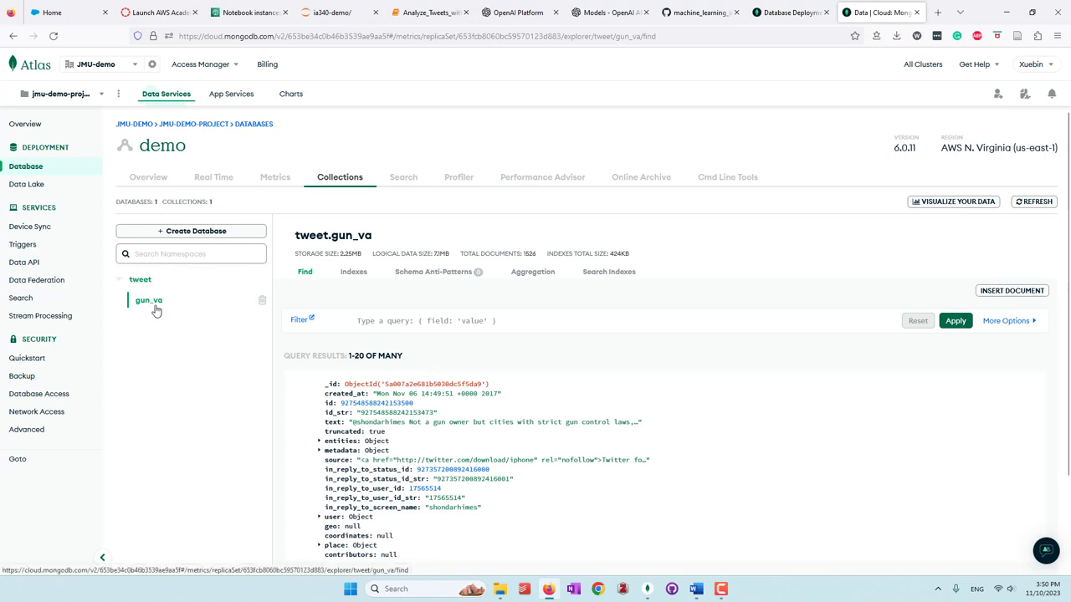
left_click(435, 12)
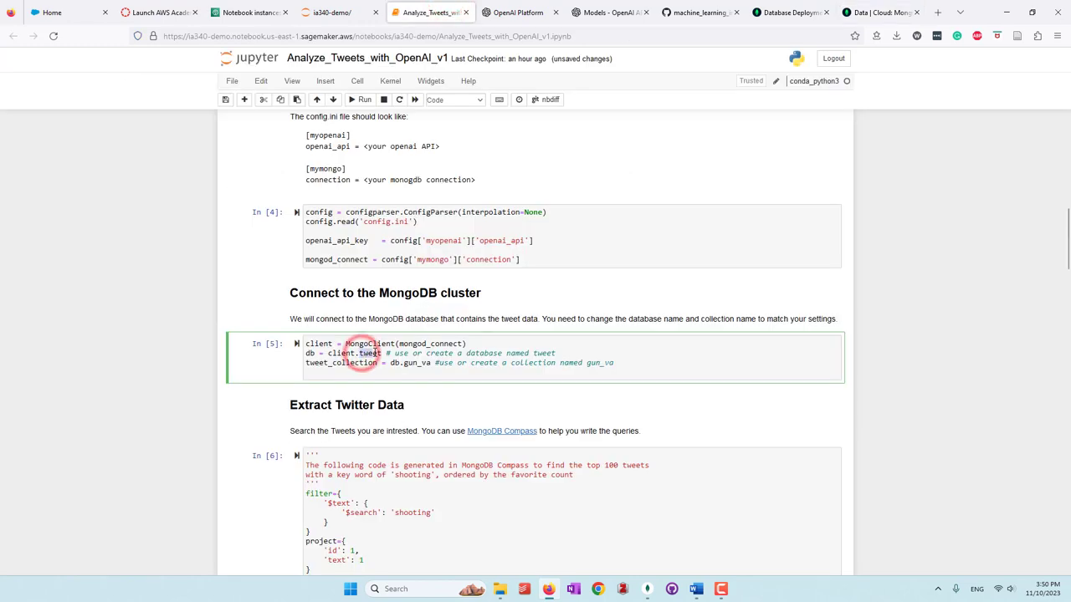
double_click(404, 362)
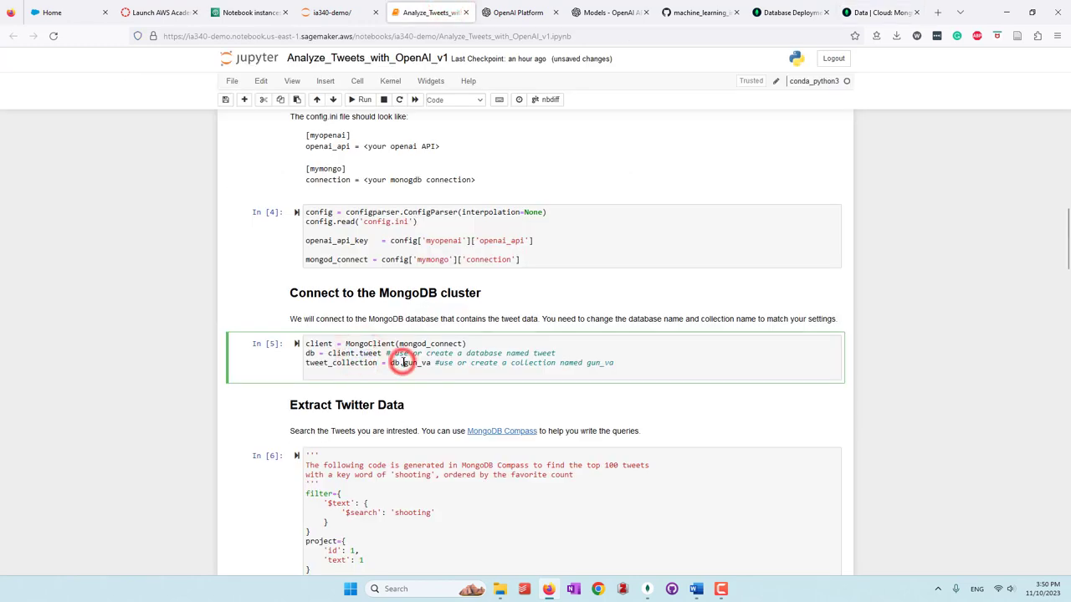
left_click(356, 352)
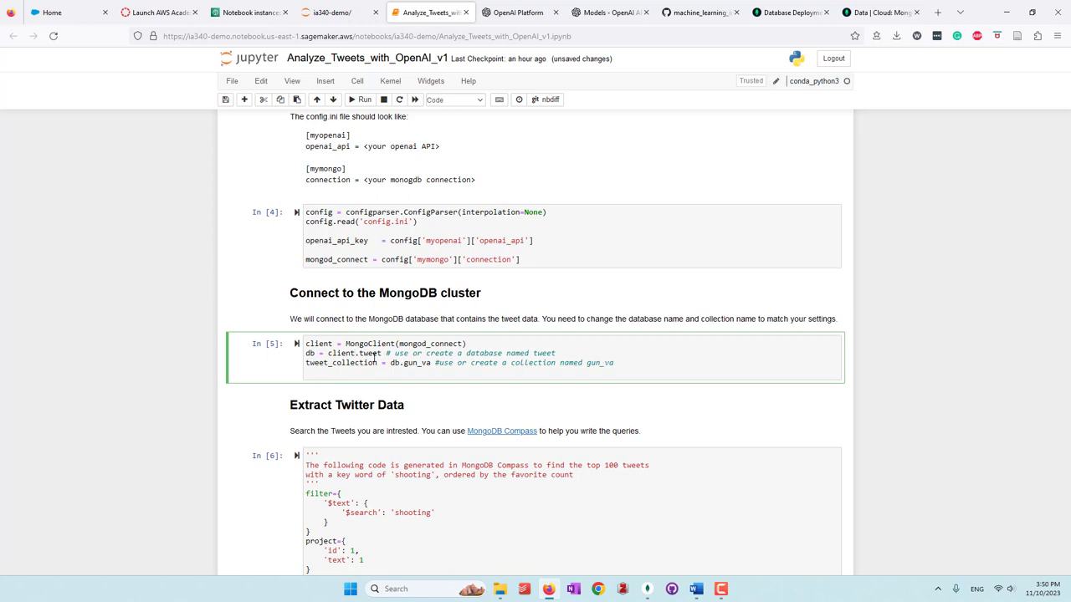
left_click(296, 344)
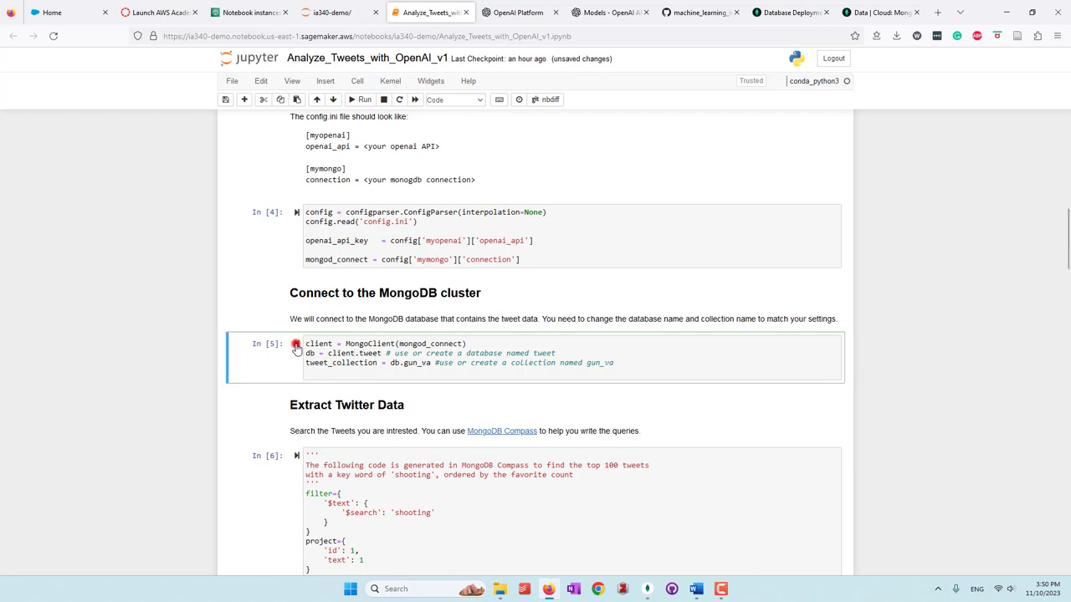
Step: Examine the filter, project, sort and limit settings in the query code under Extract Twitter Data
scroll(428, 348, "down", 3)
left_click(426, 346)
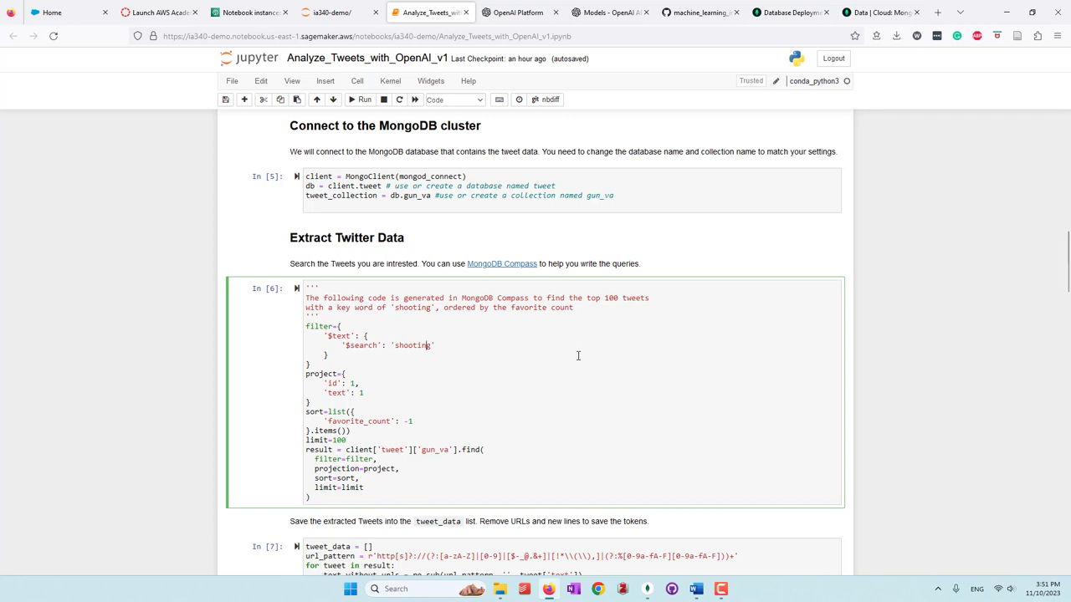
left_click_drag(336, 495, 335, 326)
left_click(400, 376)
Step: Switch to MongoDB Compass, restore its window to a smaller size and dismiss the import notification
left_click(648, 589)
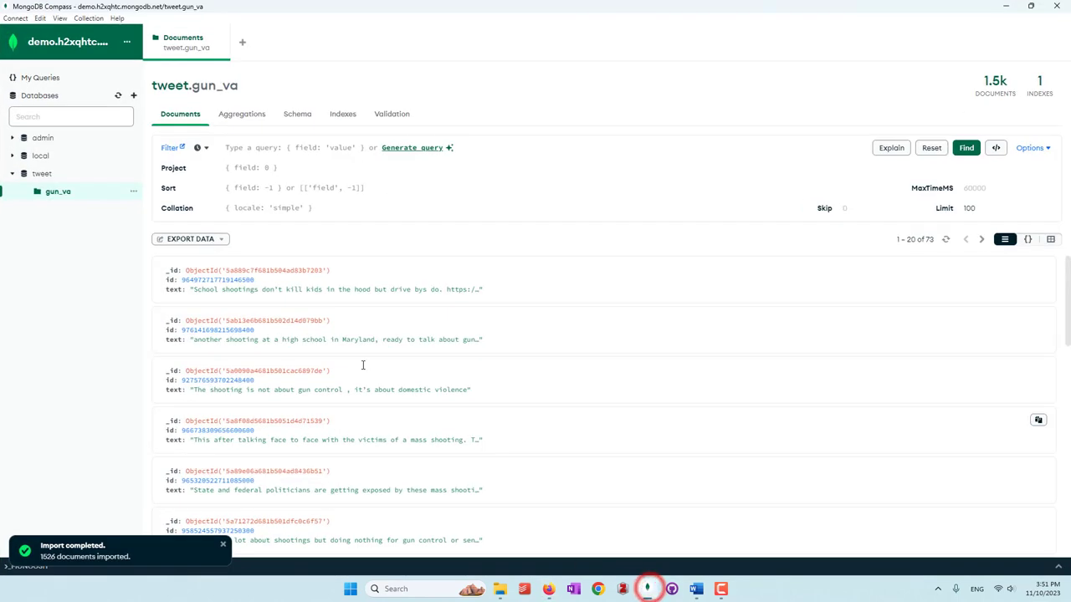
double_click(552, 9)
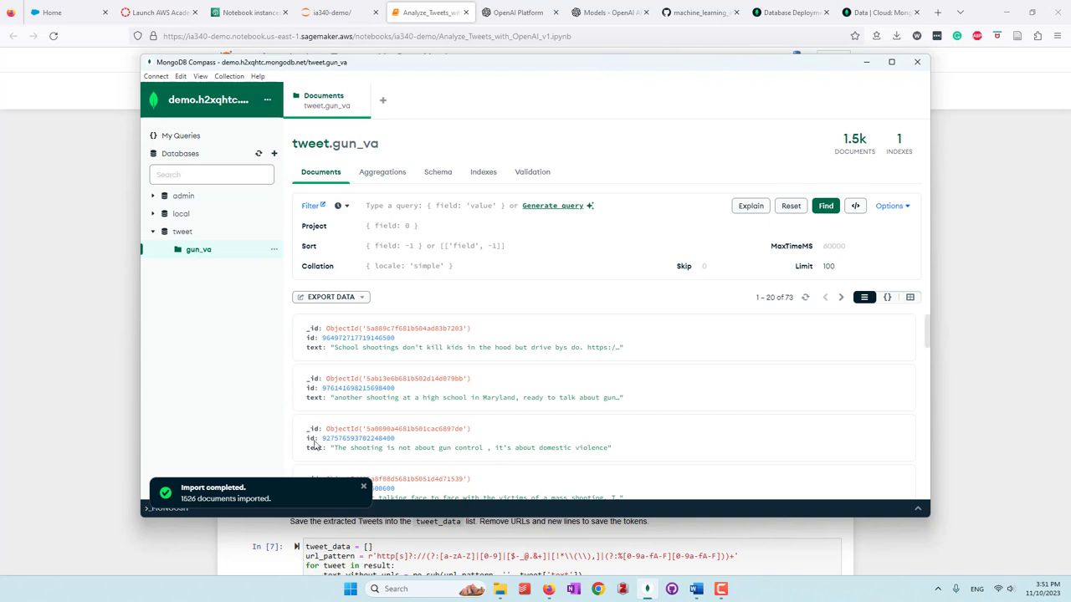
left_click(363, 486)
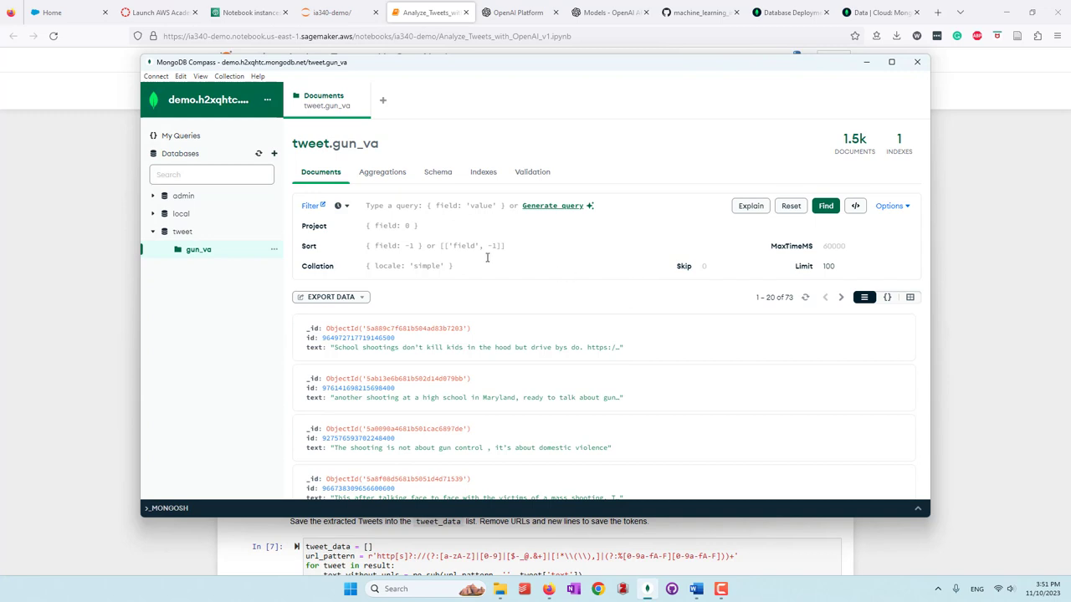
Step: Inspect the definition and type details of the text_text index on the gun_va collection
left_click(483, 173)
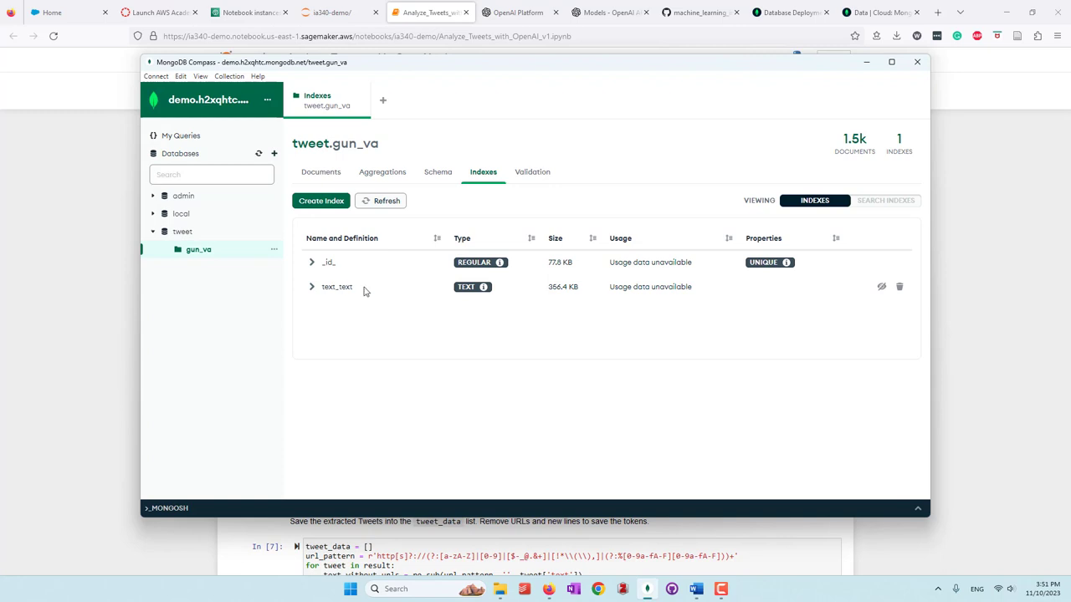
left_click(312, 287)
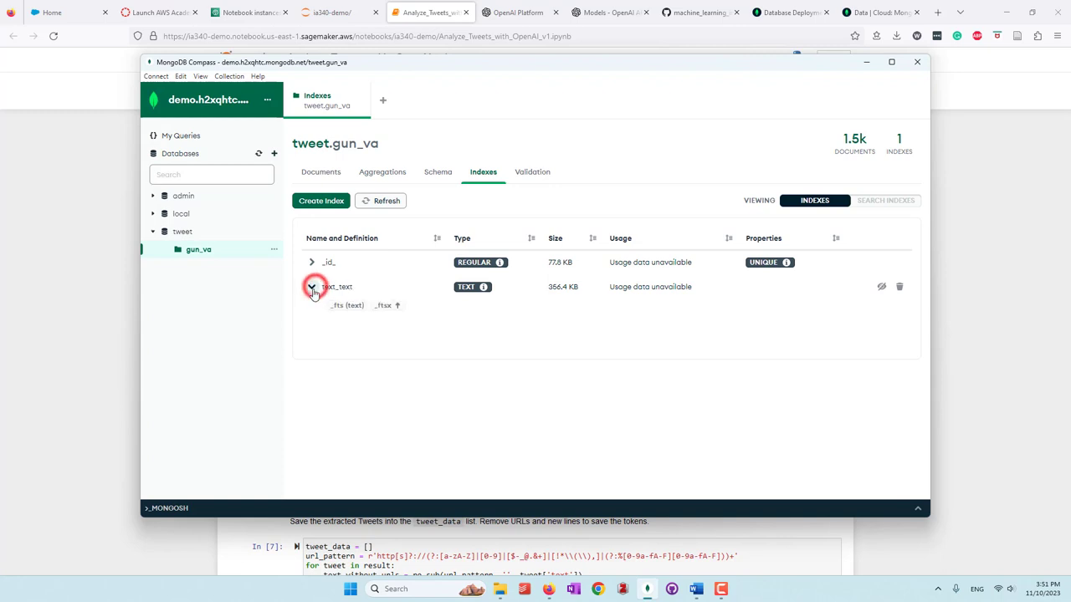
mouse_move(481, 290)
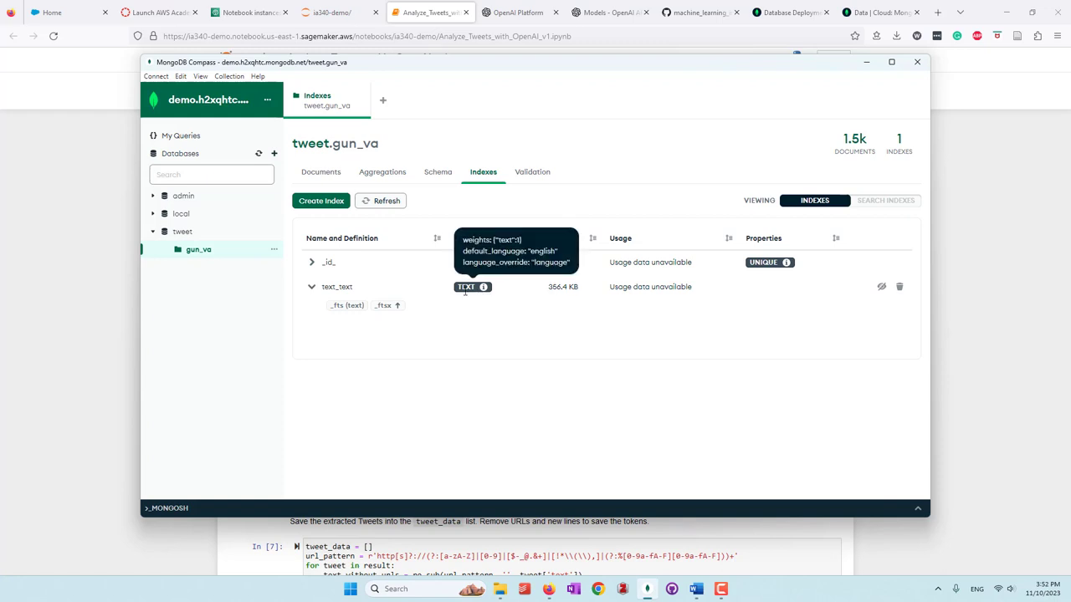
Step: Set the gun_va document query filter to {$text:{$search:"shooting"}}
left_click(321, 173)
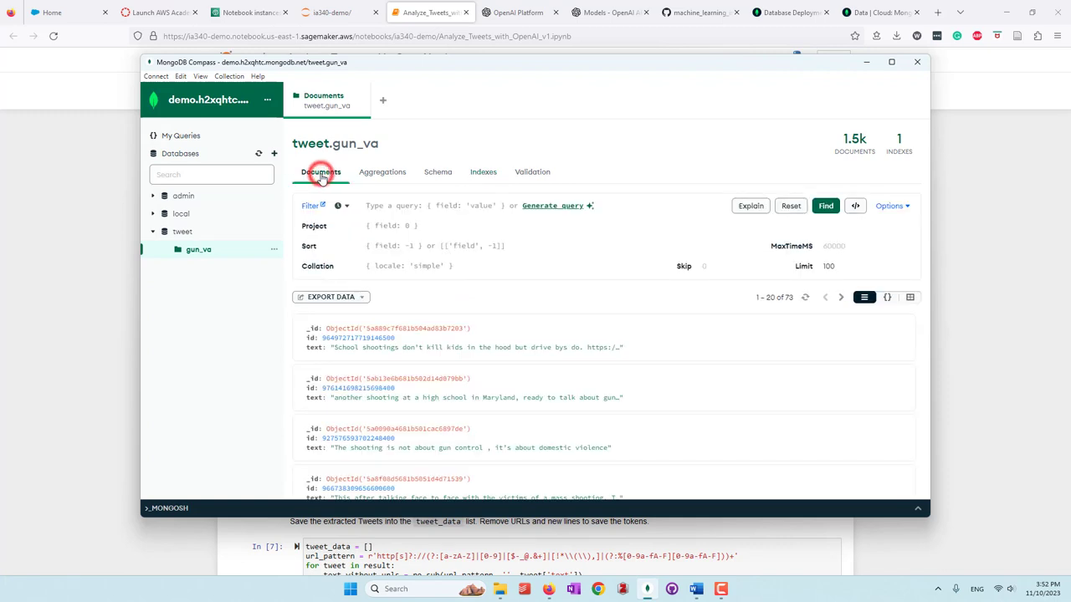
left_click(392, 204)
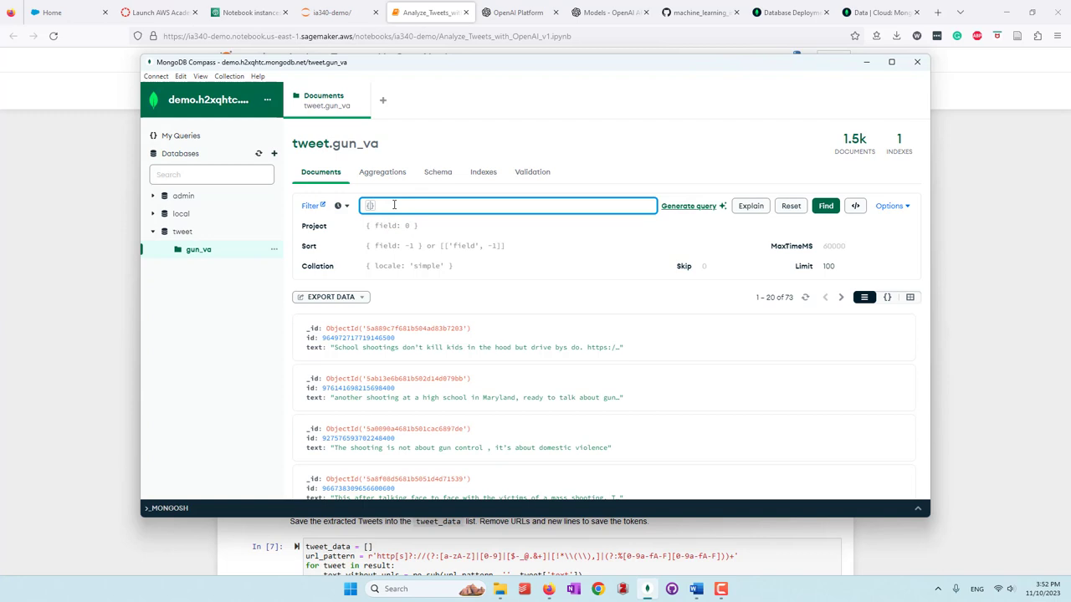
type("{$te")
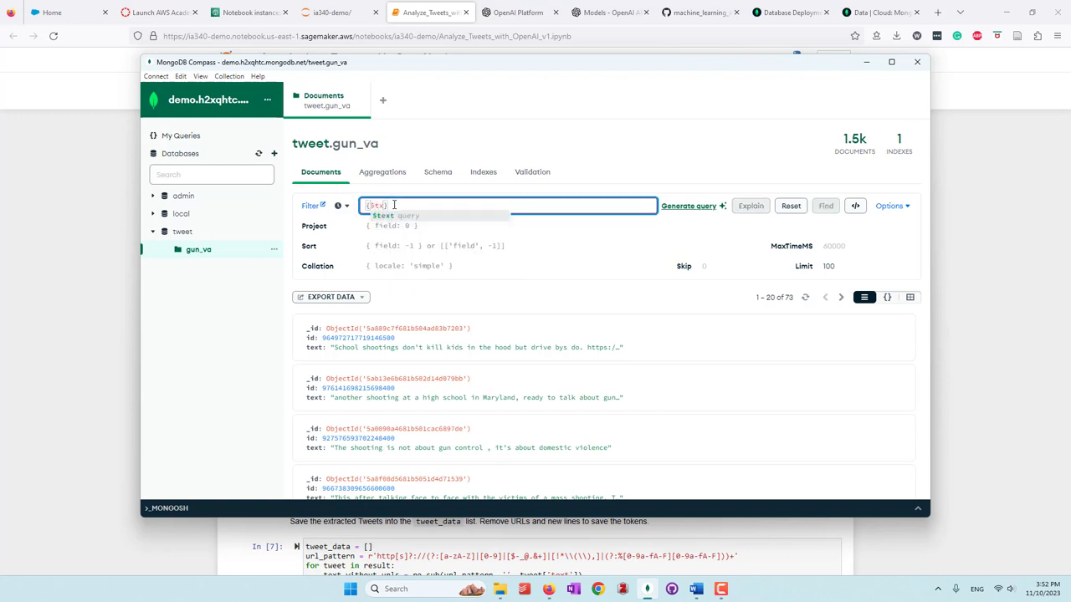
type("xt: {")
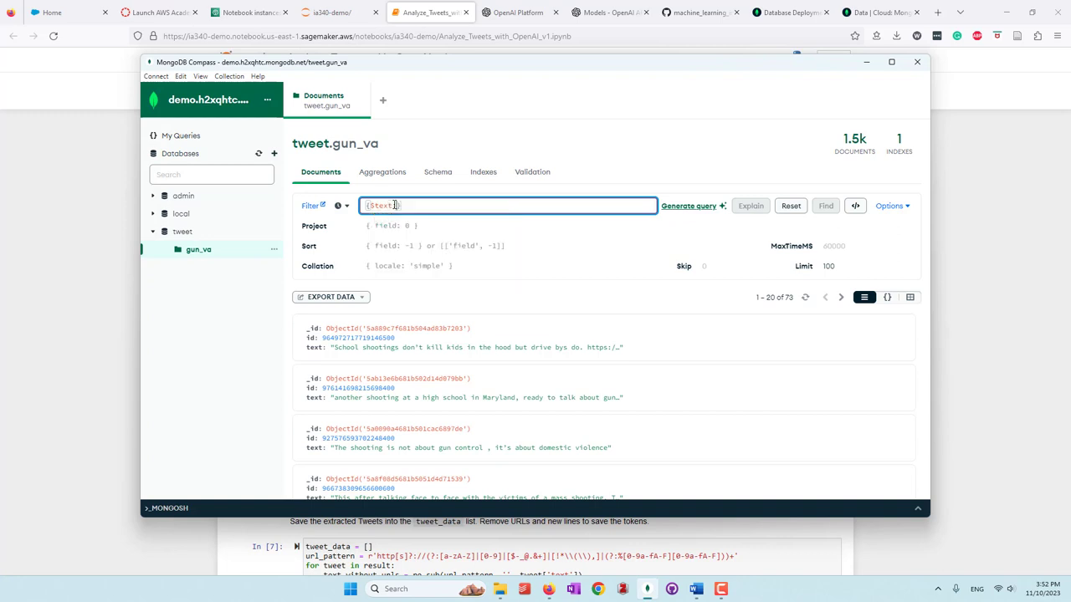
type("$search")
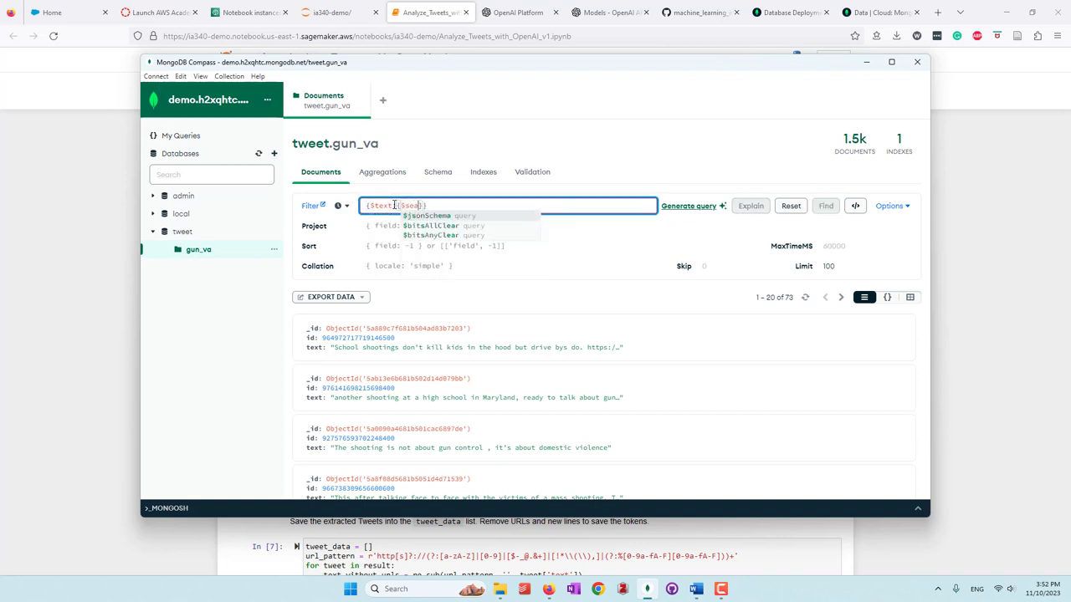
type(":\"")
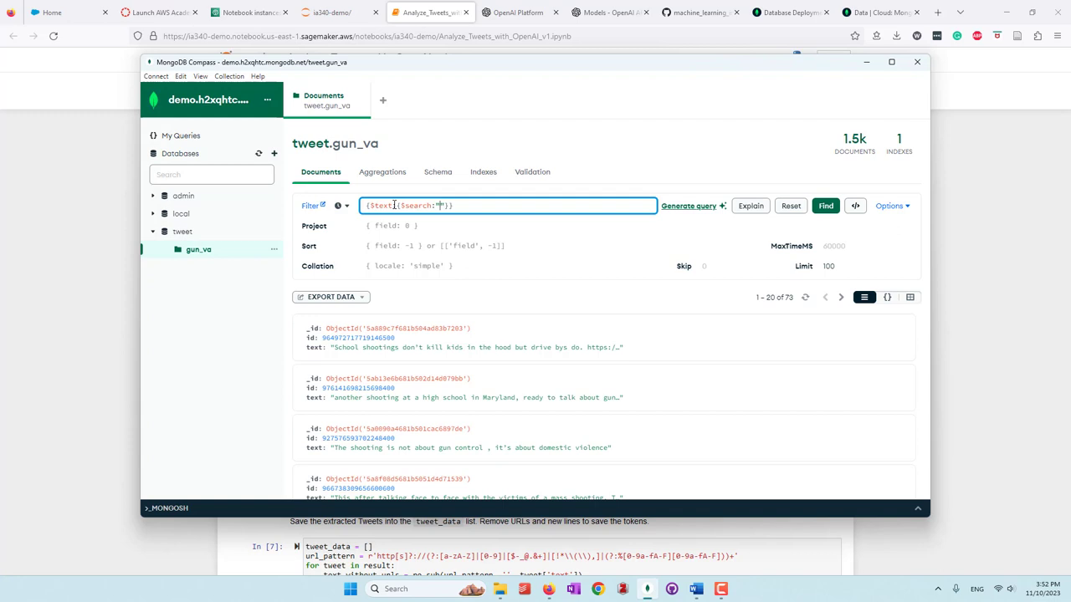
type("shooting")
Step: Set the query's projection to {id:1,text:1} and its sort to {favorite_count:-1}
left_click(441, 223)
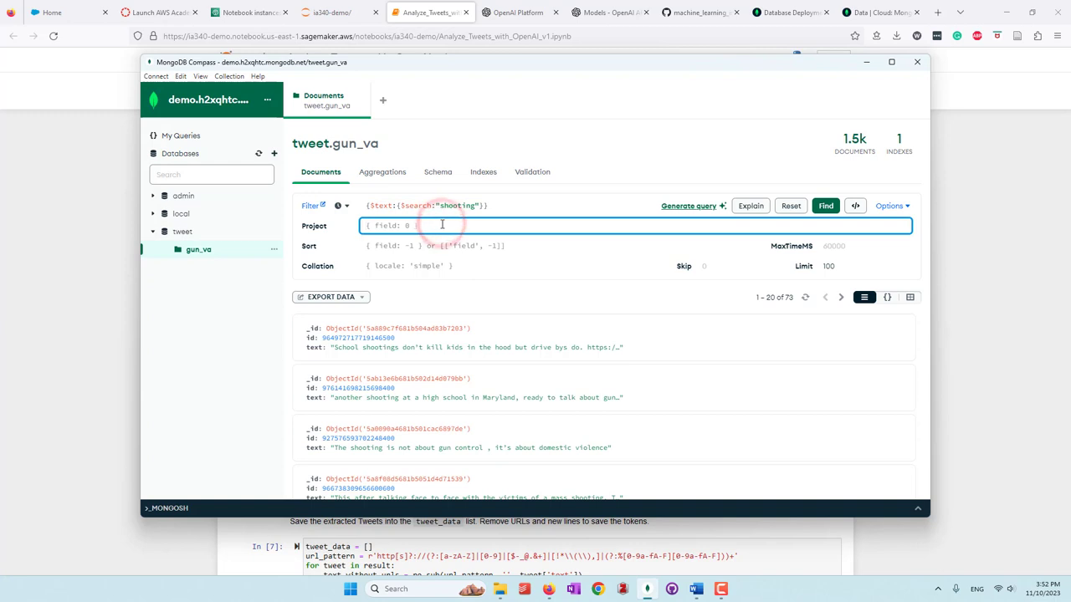
type("{id:1,text:1")
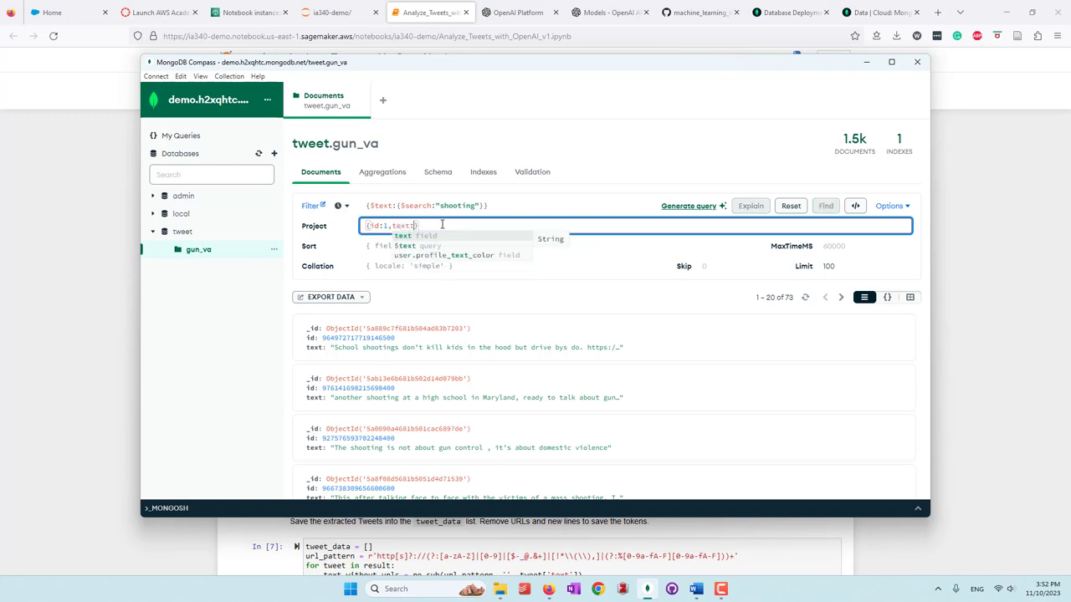
left_click(475, 249)
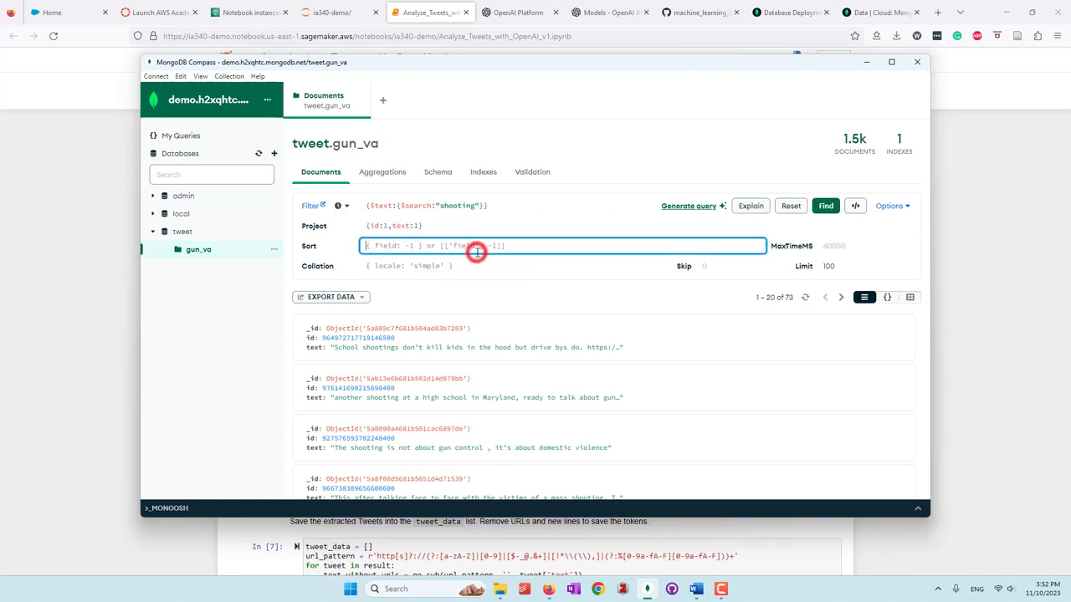
type("{")
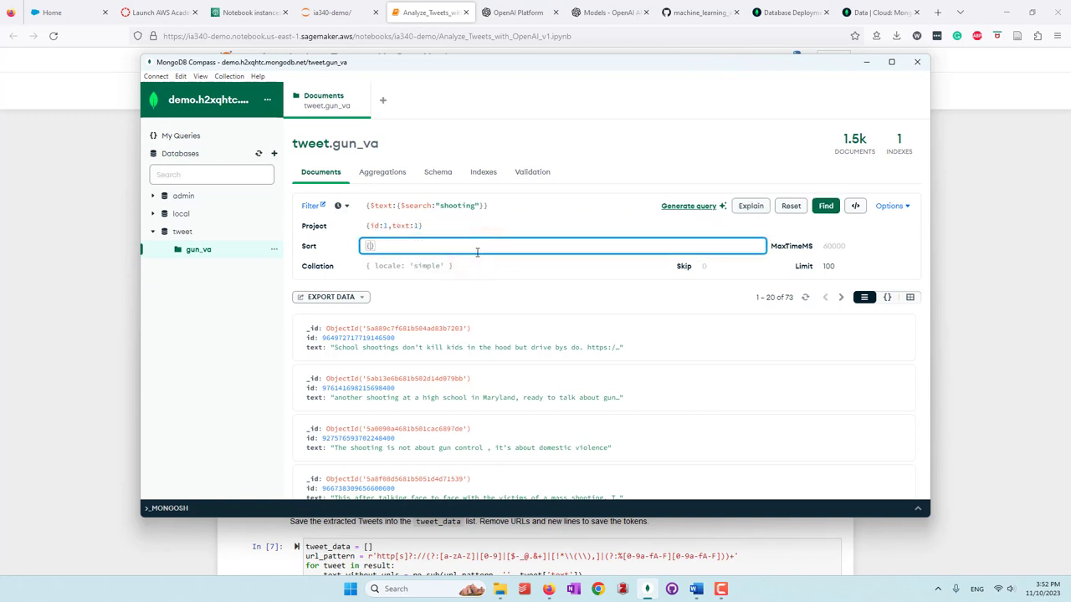
type("favorite_count:-")
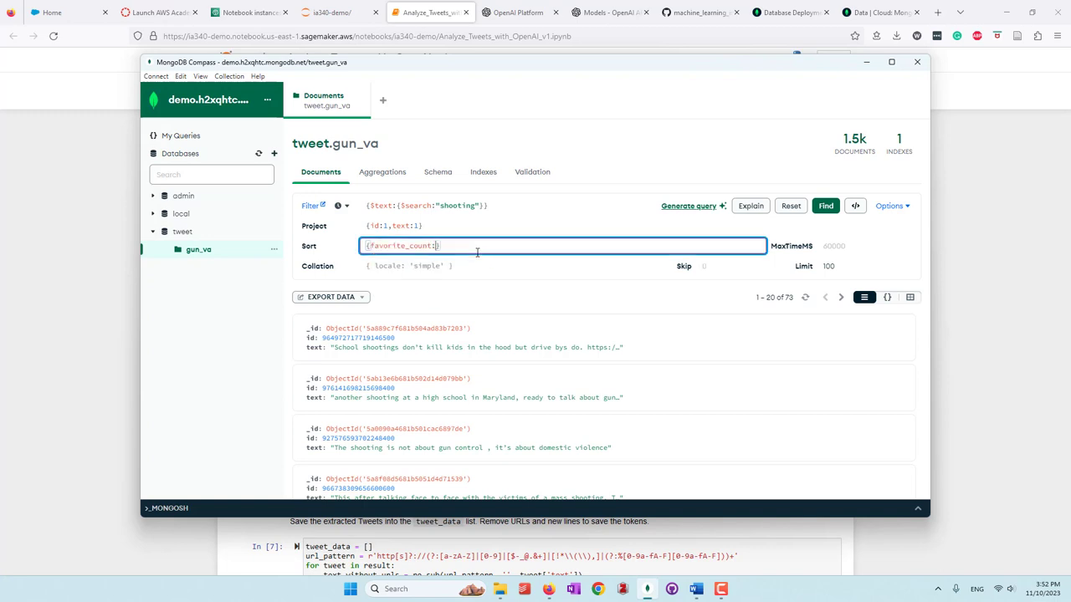
type("1")
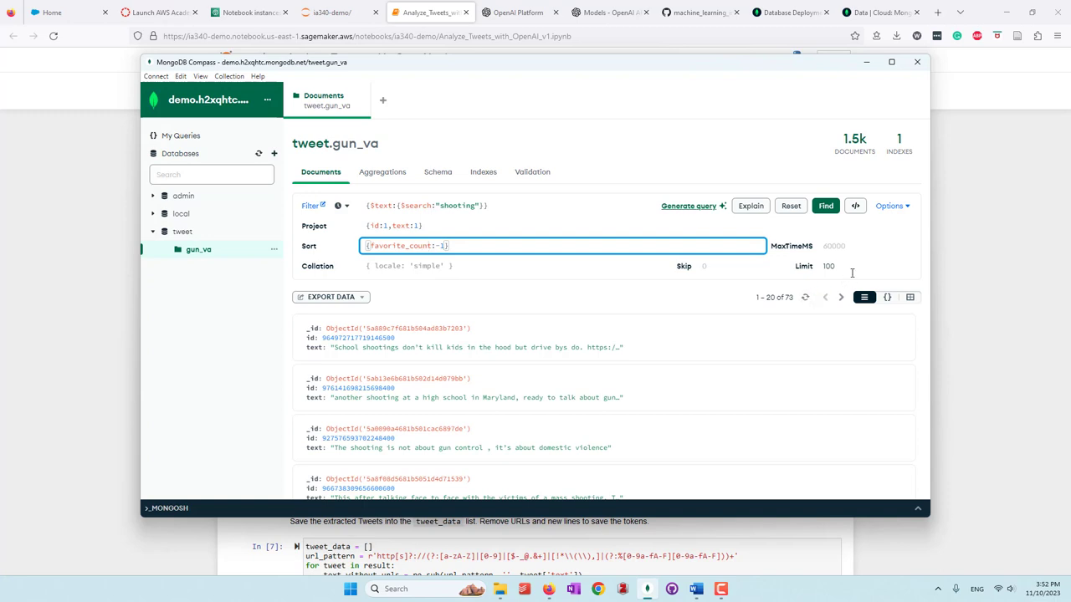
Step: Set the query limit to 100, run the query and look through the returned tweets
double_click(851, 266)
type("1")
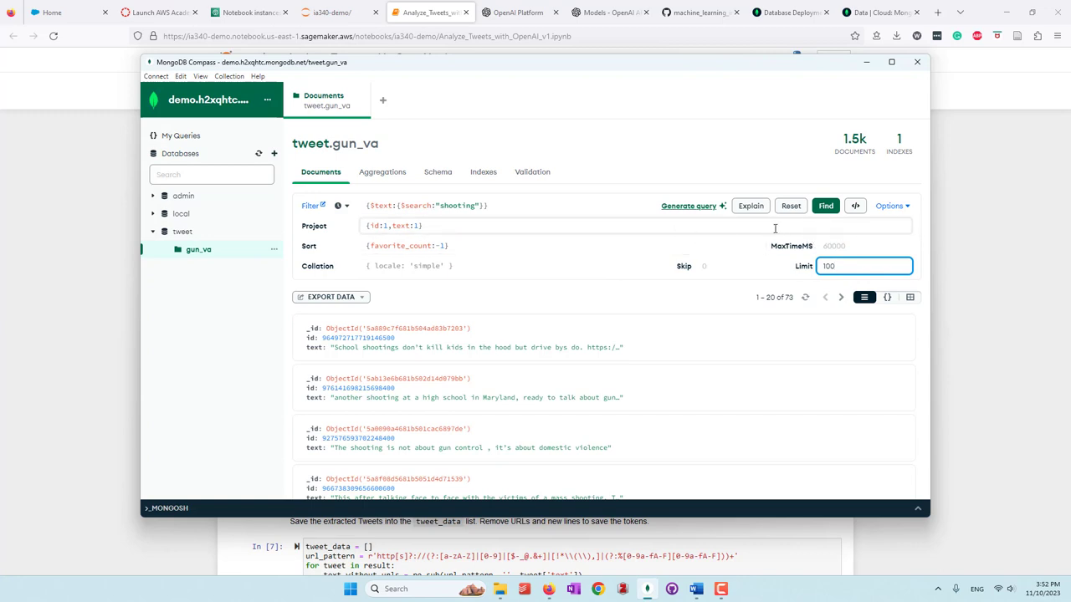
left_click(829, 209)
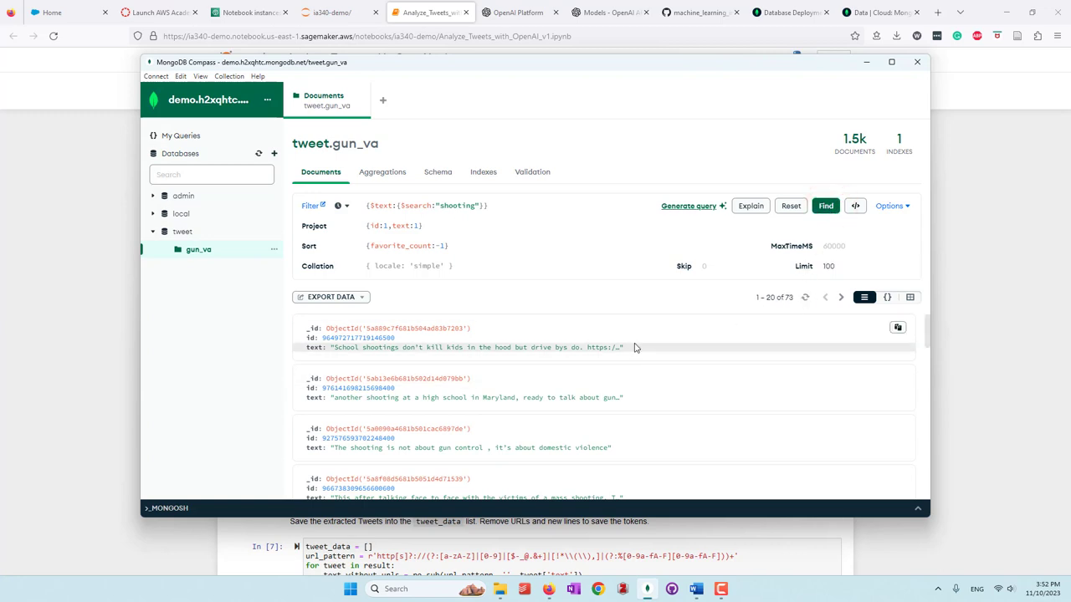
scroll(574, 368, "down", 3)
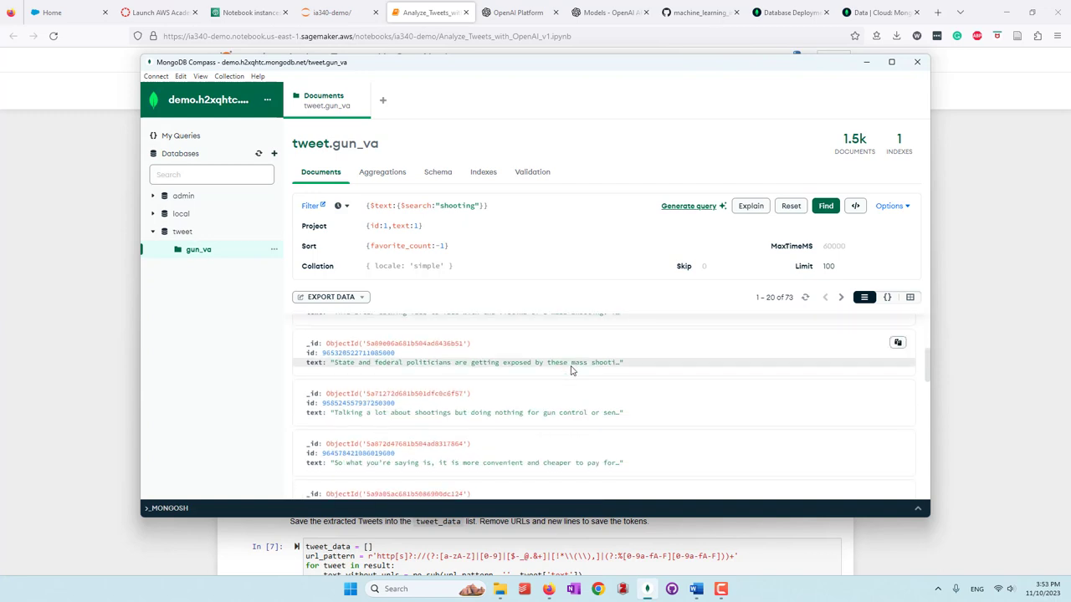
scroll(571, 370, "down", 3)
scroll(572, 368, "down", 5)
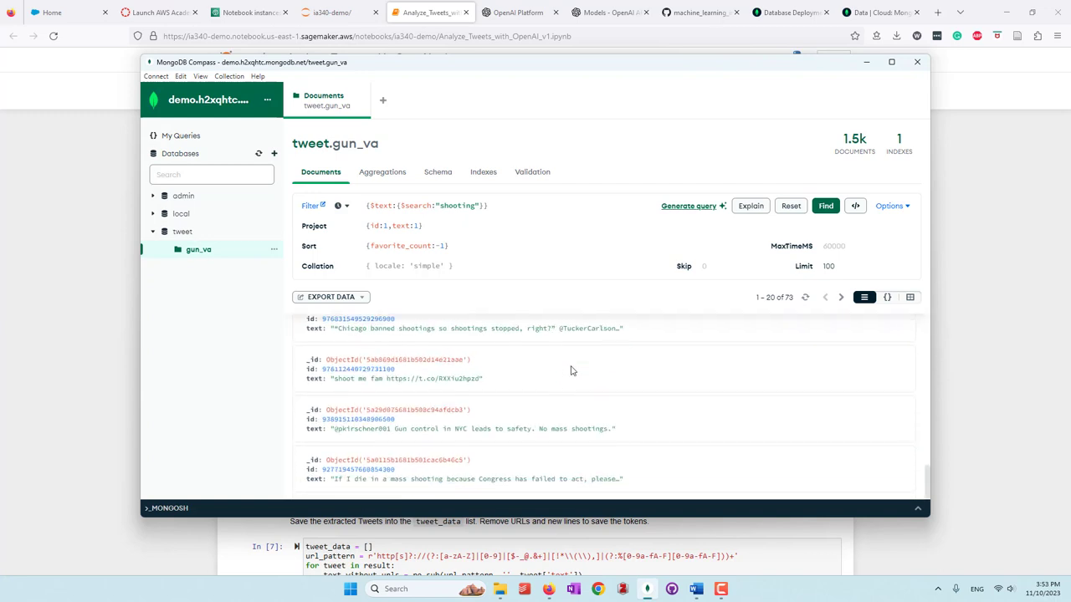
Step: Generate the query's code for export in Python with driver syntax included
left_click(855, 209)
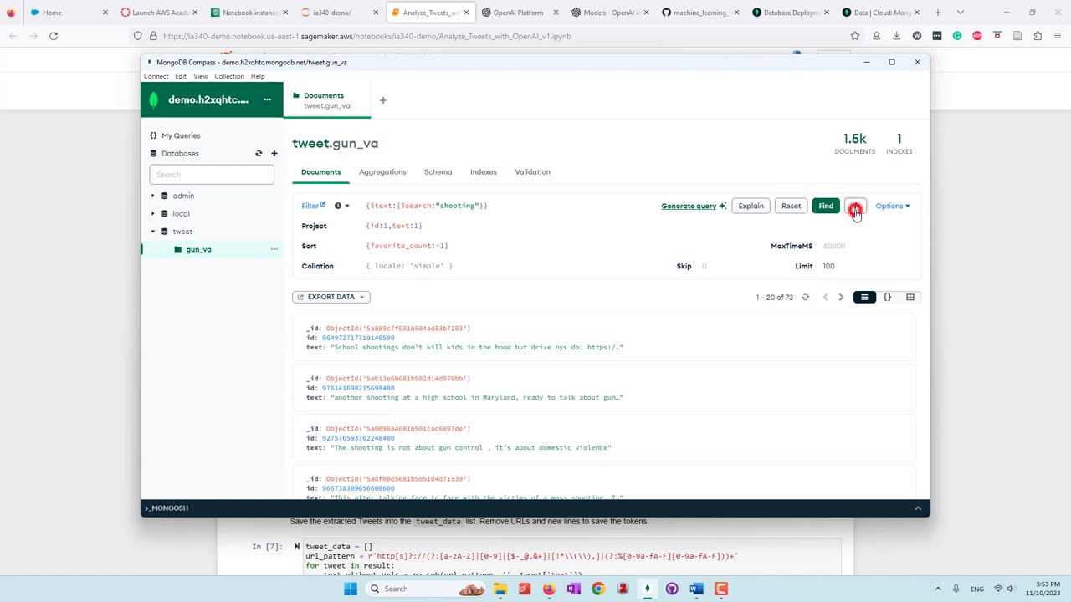
left_click(328, 396)
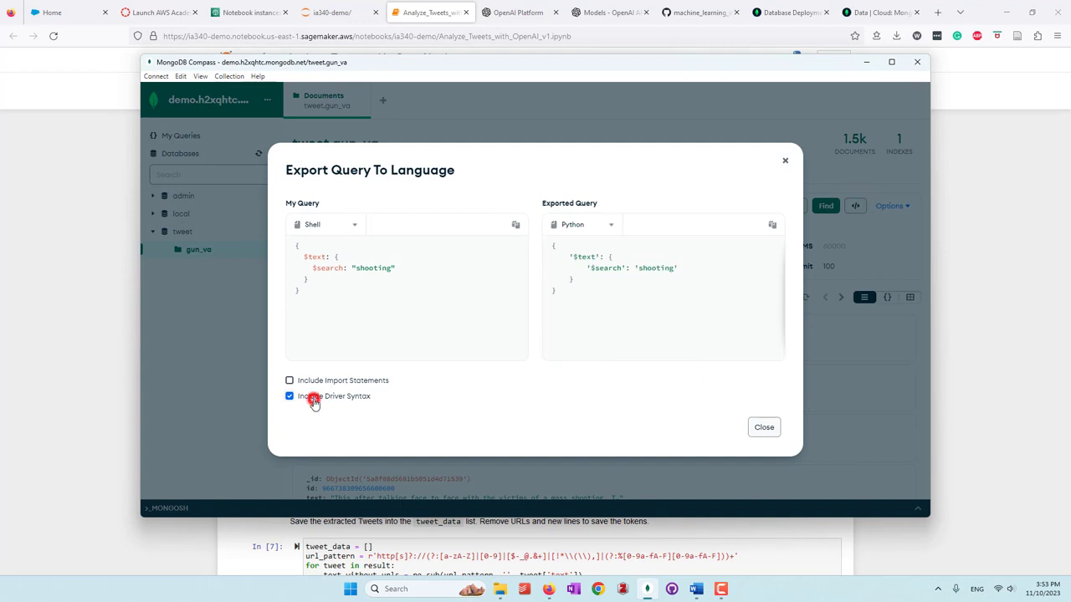
left_click(352, 398)
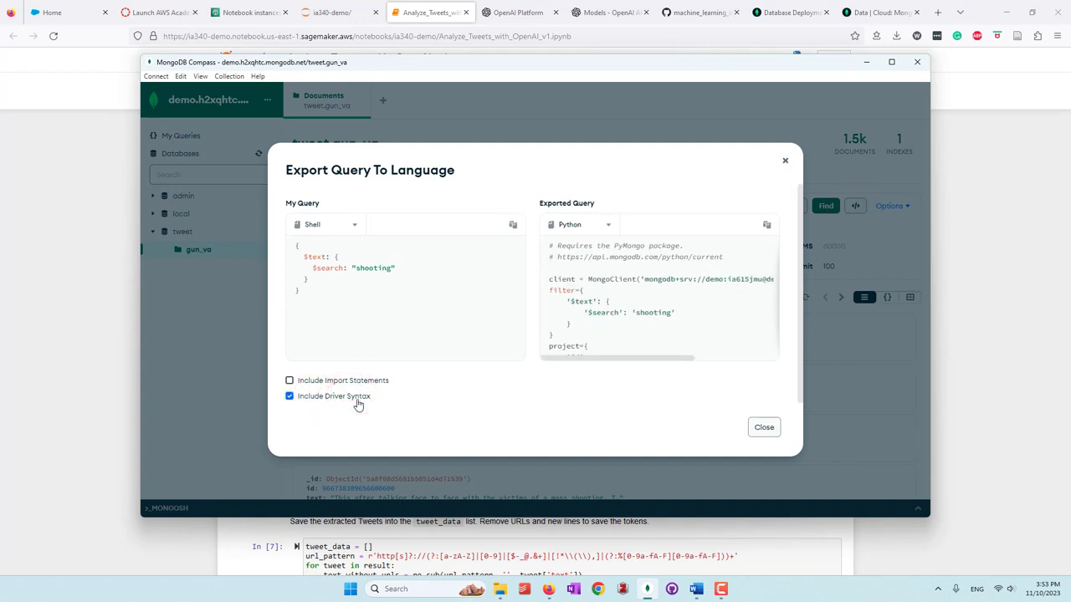
left_click(574, 224)
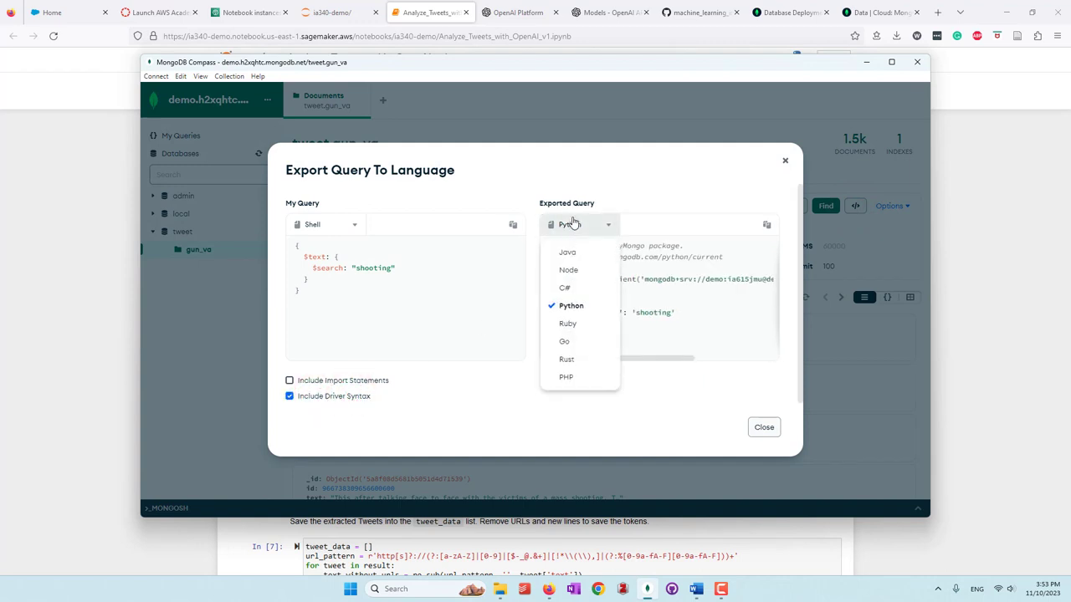
left_click(574, 306)
left_click(698, 312)
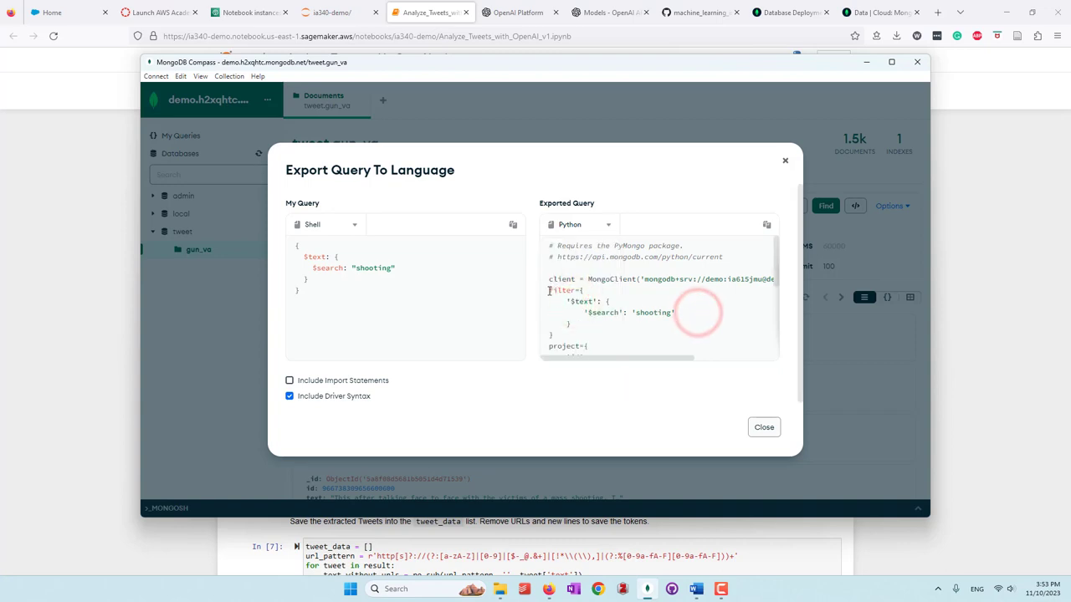
Step: Copy the exported Python query code from the filter definition through the find call, and close the export dialog
left_click_drag(555, 279, 644, 281)
left_click(626, 302)
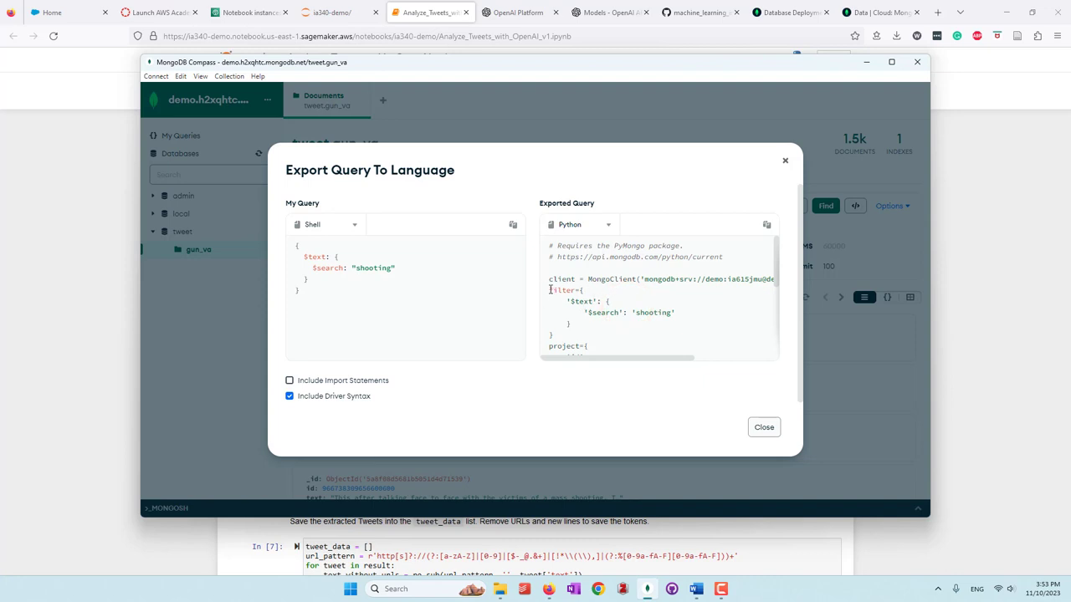
left_click_drag(550, 289, 615, 334)
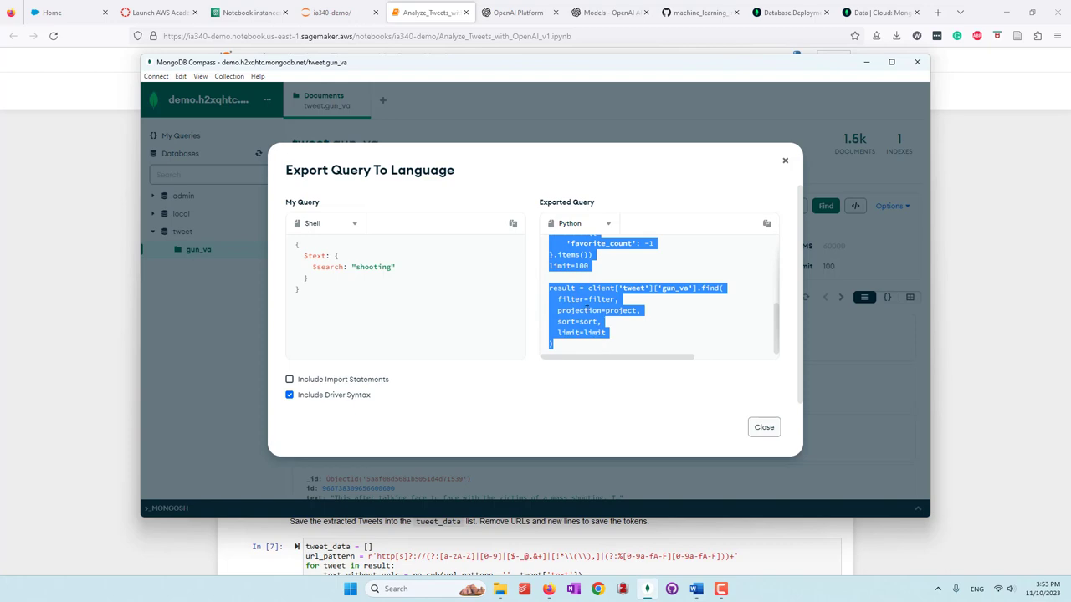
right_click(587, 310)
left_click(763, 427)
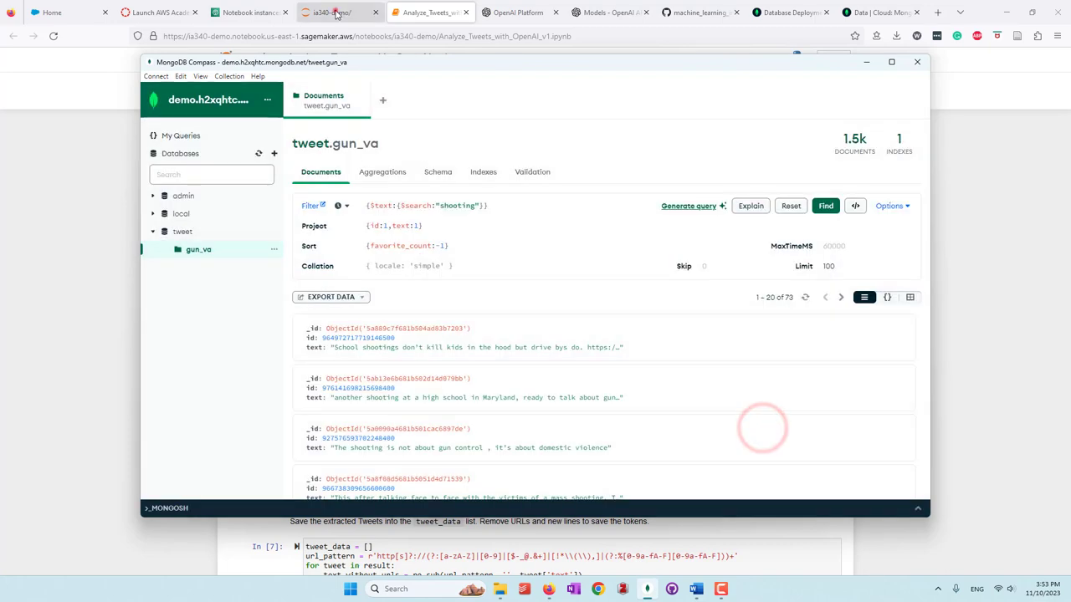
Step: In the Jupyter notebook's Extract Twitter Data cell, replace the query code below the comment with the copied code and run the cell
left_click(336, 14)
left_click(435, 11)
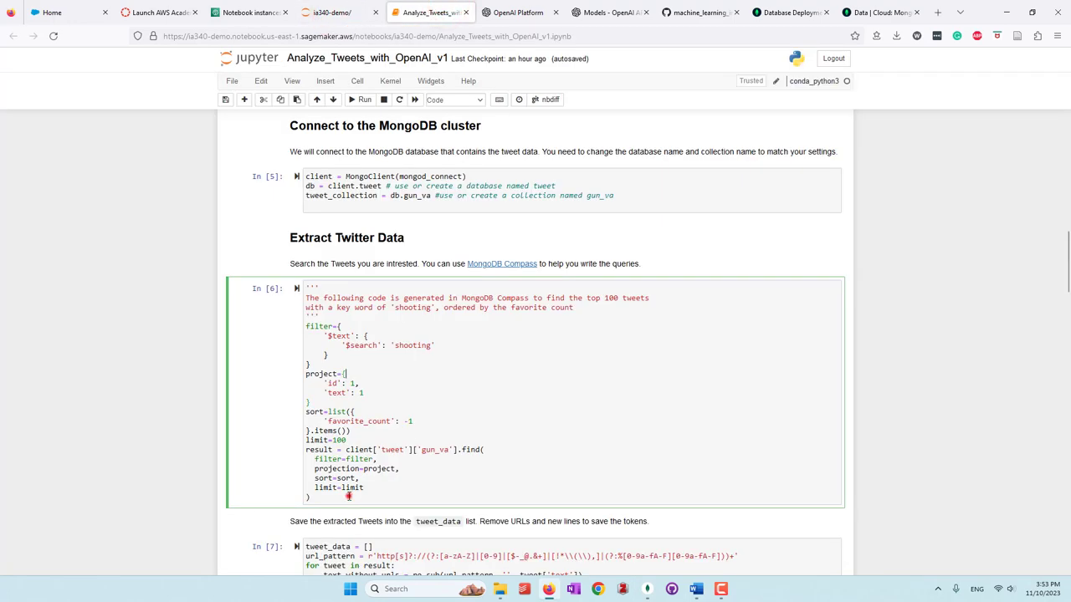
left_click_drag(348, 496, 294, 335)
key("BackSpace")
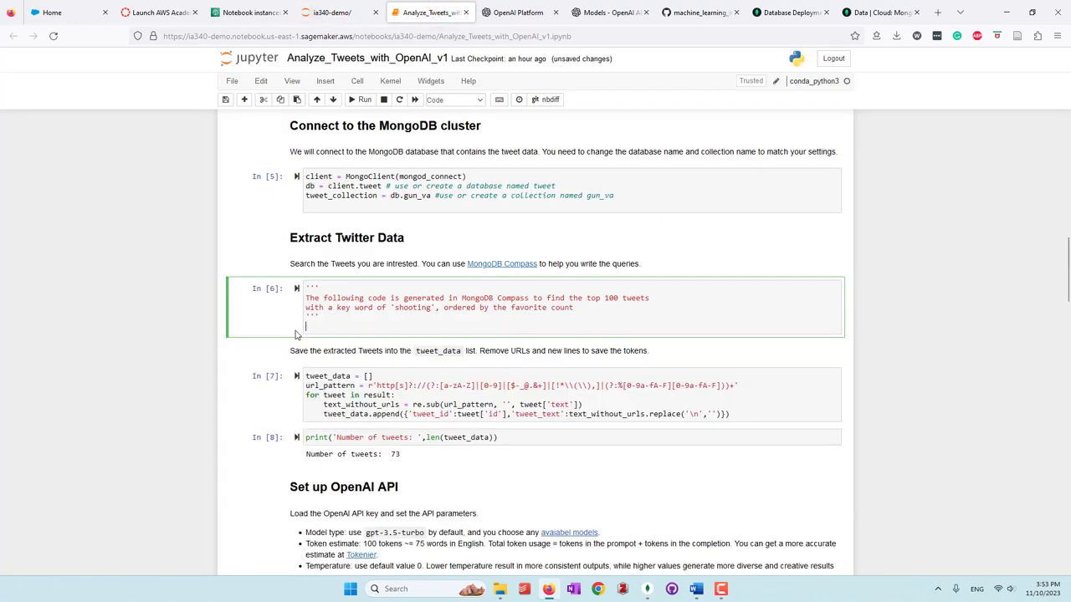
key("ctrl+v")
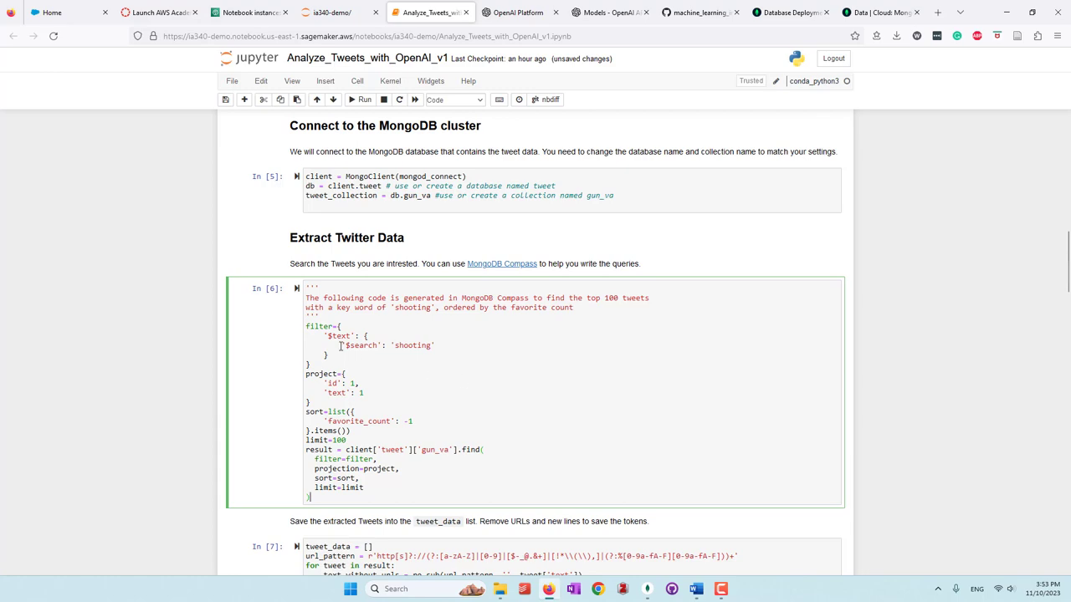
left_click(297, 288)
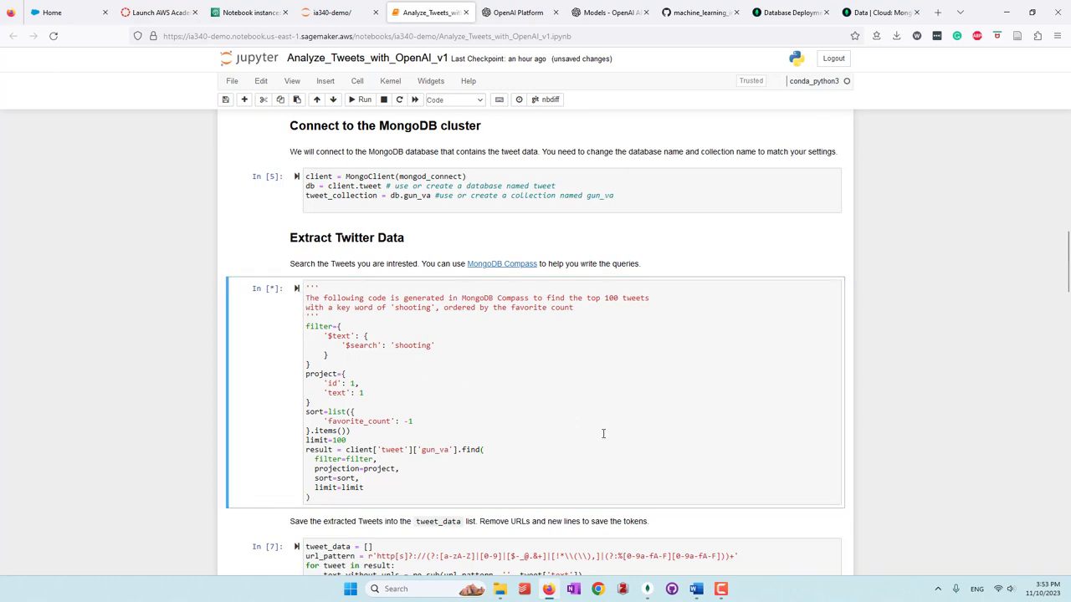
Step: Examine the cell that builds the tweet_data list, including its URL pattern, loop and newline replacement
scroll(390, 376, "down", 3)
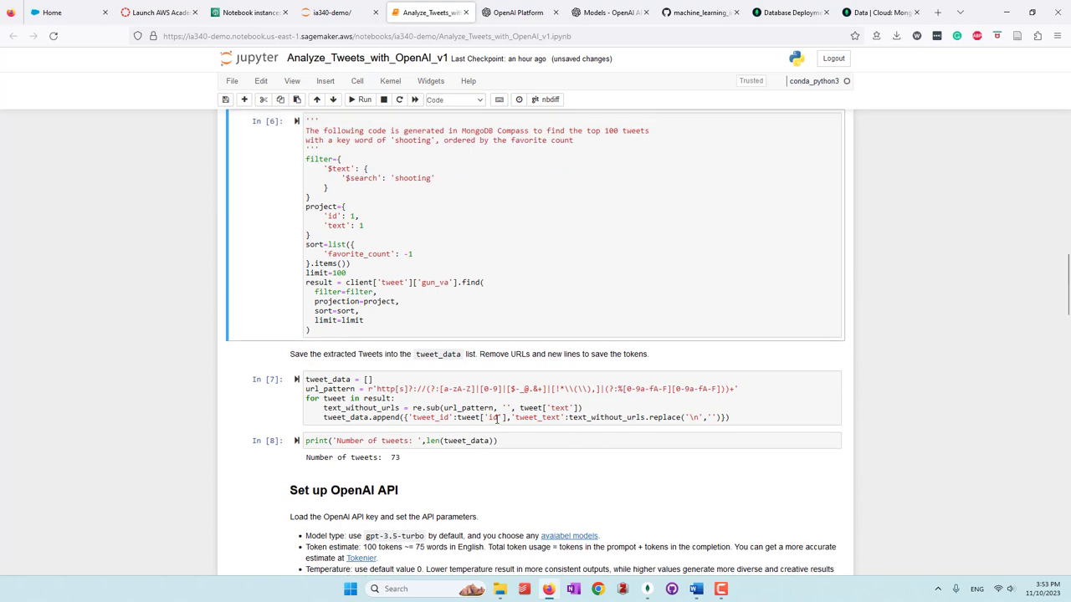
left_click(384, 379)
left_click_drag(383, 379, 305, 380)
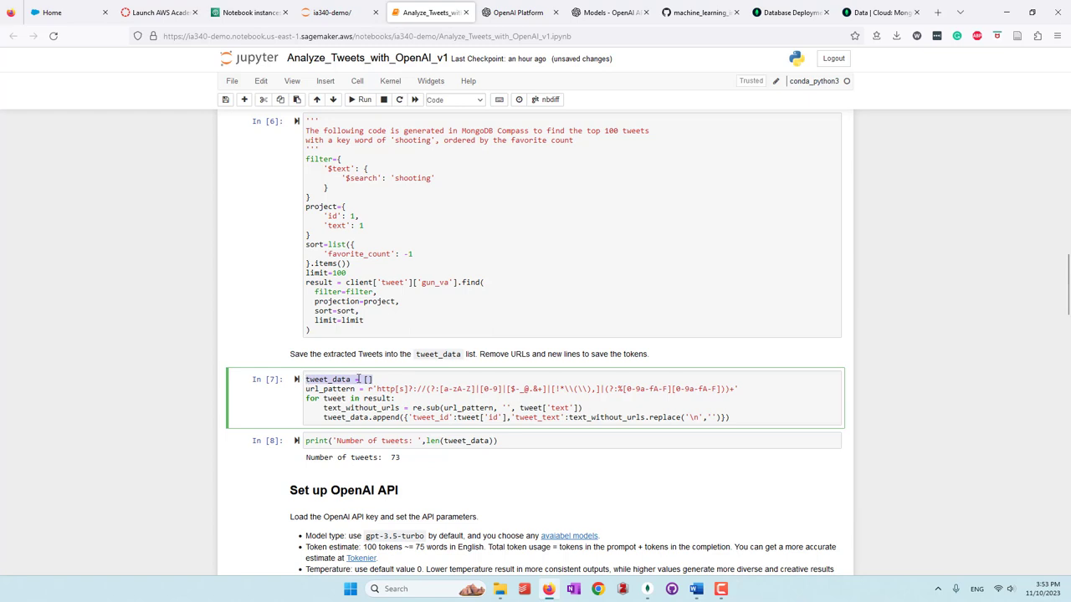
left_click(358, 378)
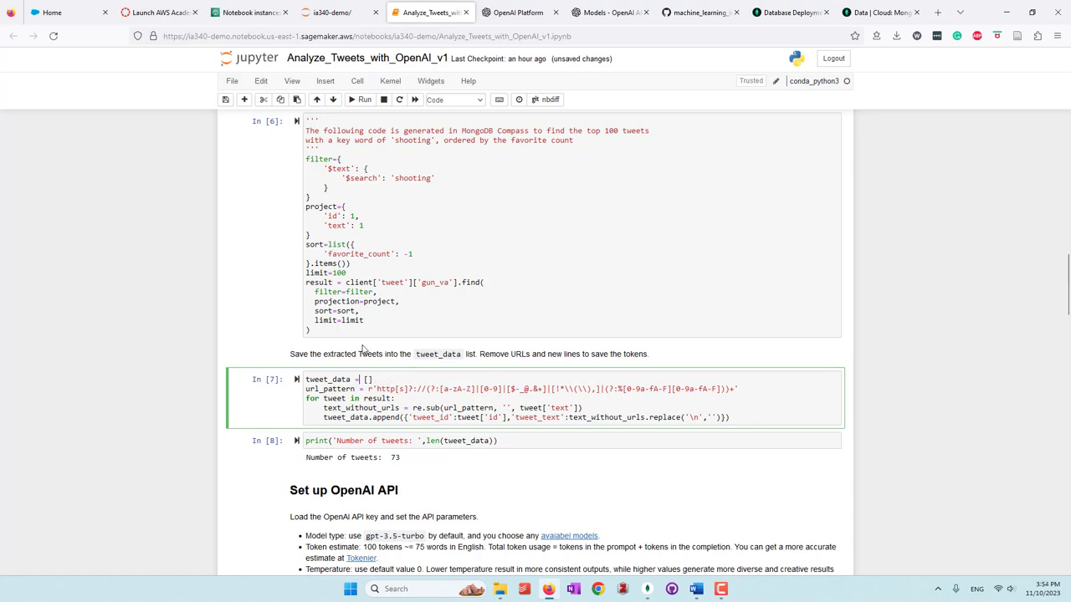
triple_click(390, 378)
left_click(347, 407)
left_click_drag(373, 389, 702, 391)
left_click(597, 390)
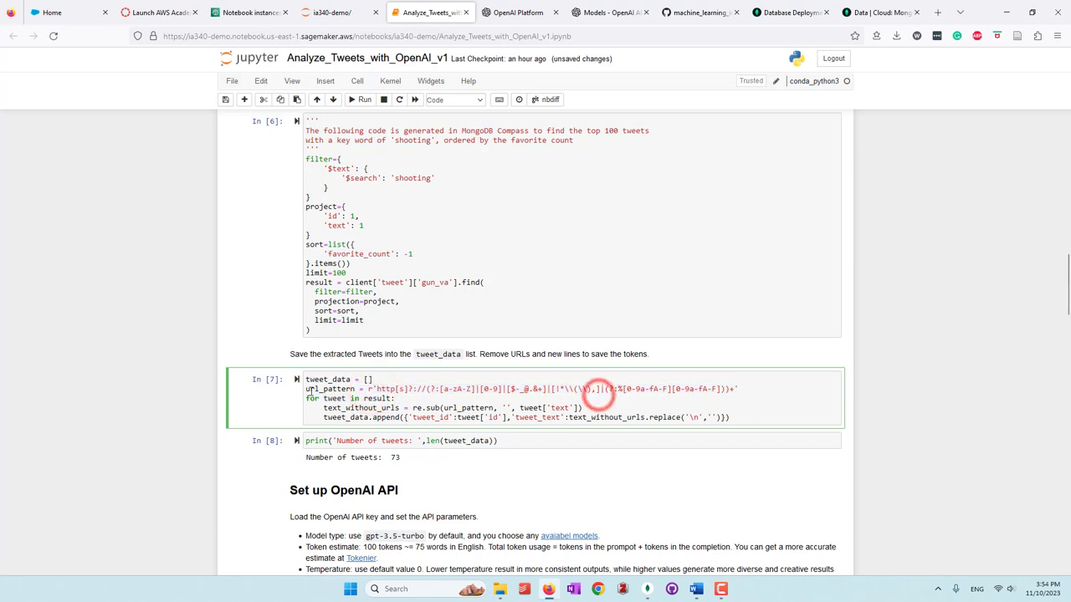
left_click_drag(305, 389, 373, 389)
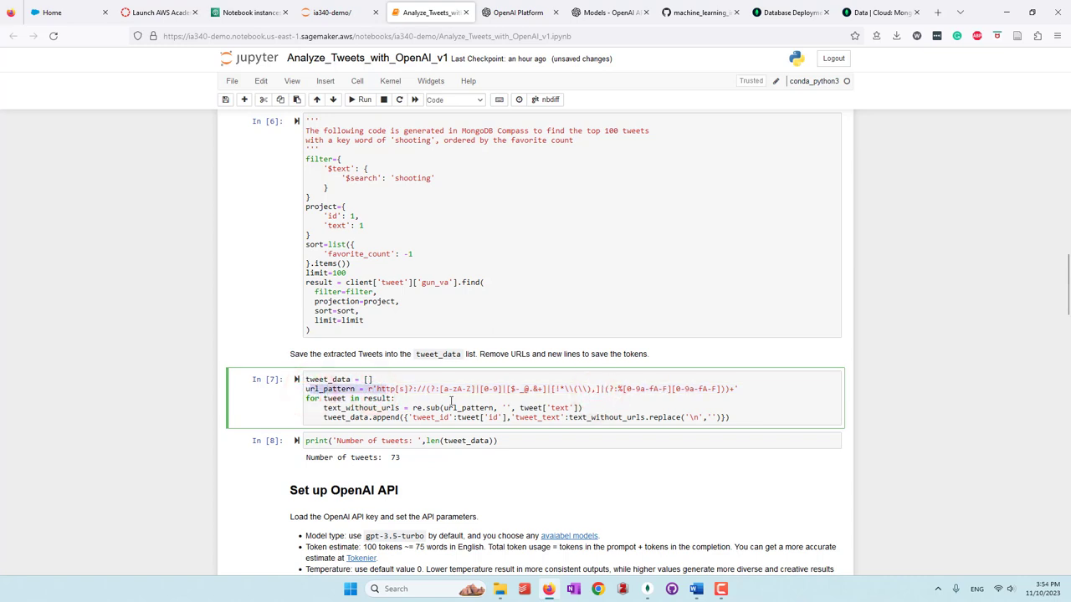
left_click(451, 403)
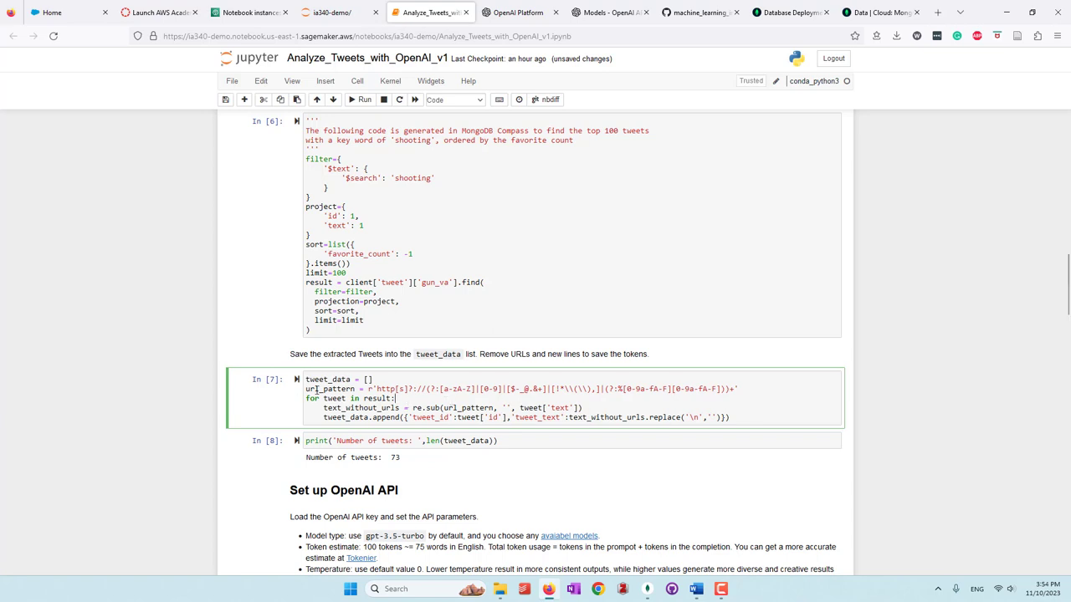
left_click(687, 417)
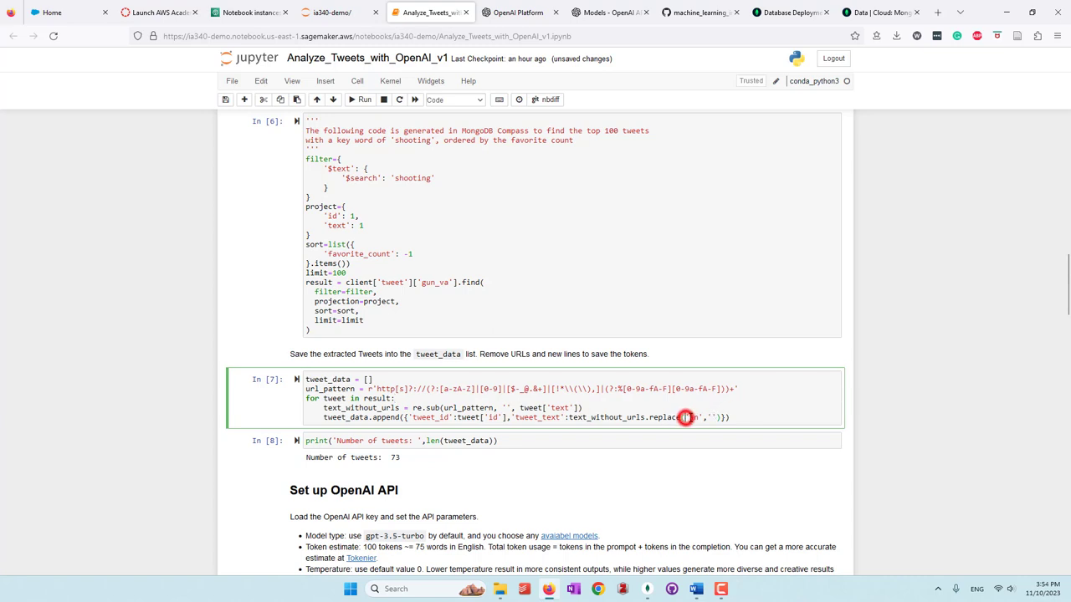
left_click(628, 395)
Step: Run the cell that fills tweet_data and the cell that prints the number of tweets
left_click(297, 382)
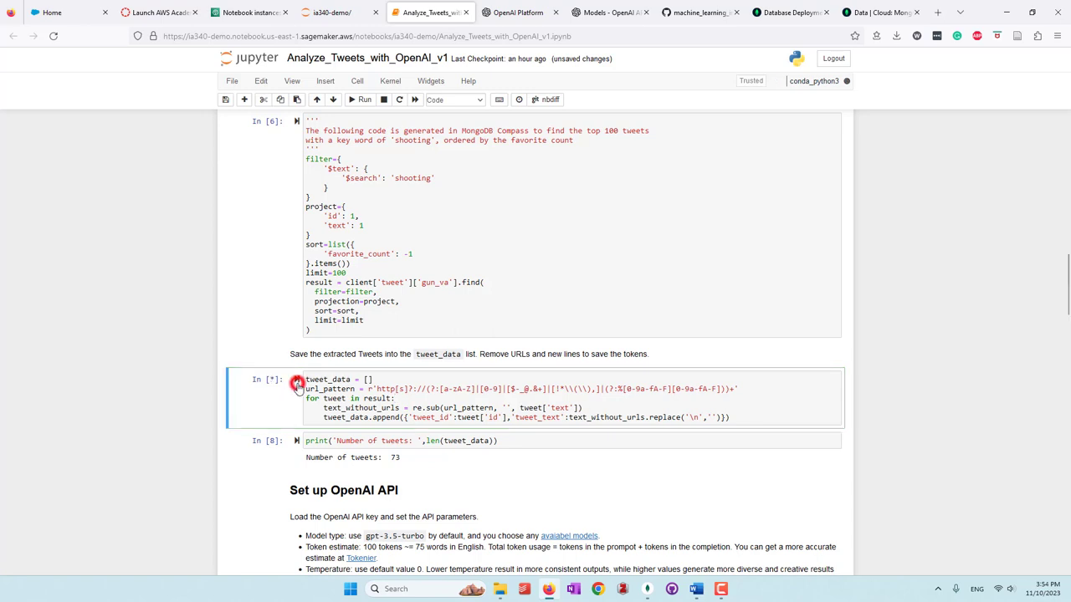
double_click(352, 379)
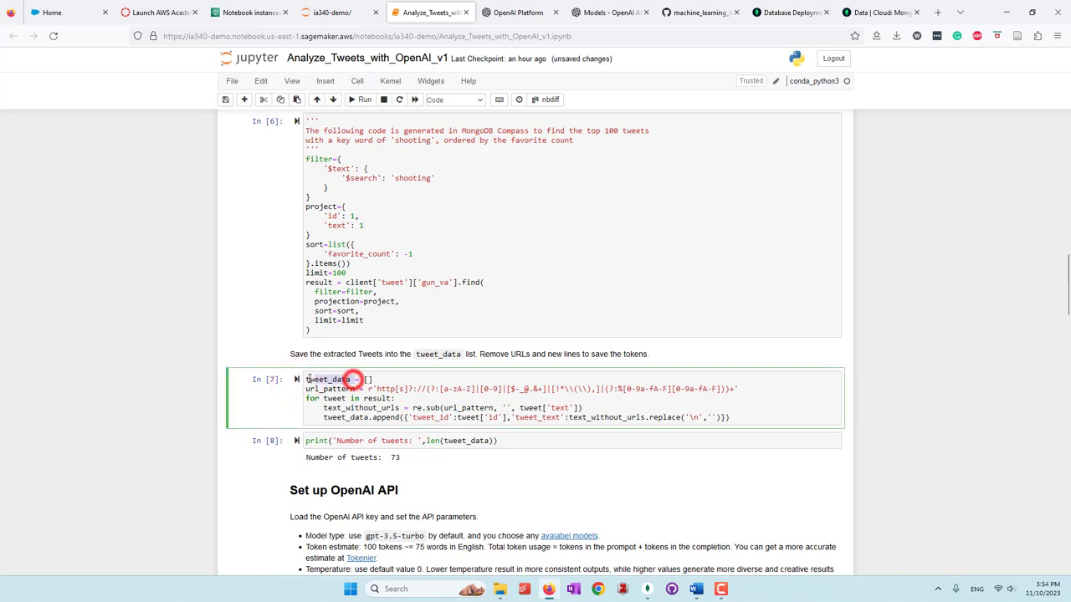
left_click(389, 398)
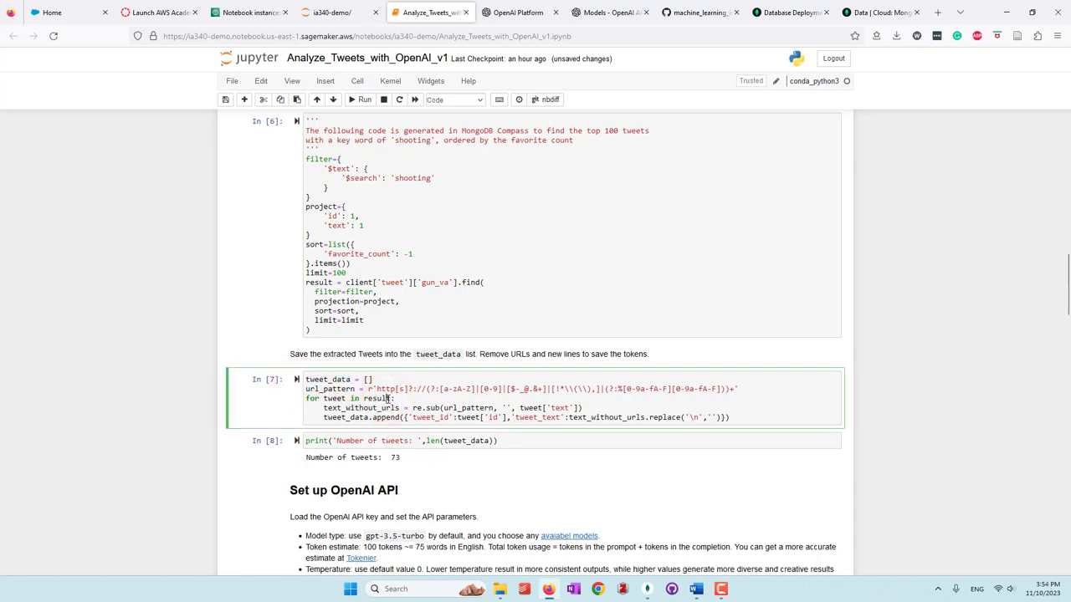
left_click(297, 441)
double_click(393, 458)
left_click(422, 460)
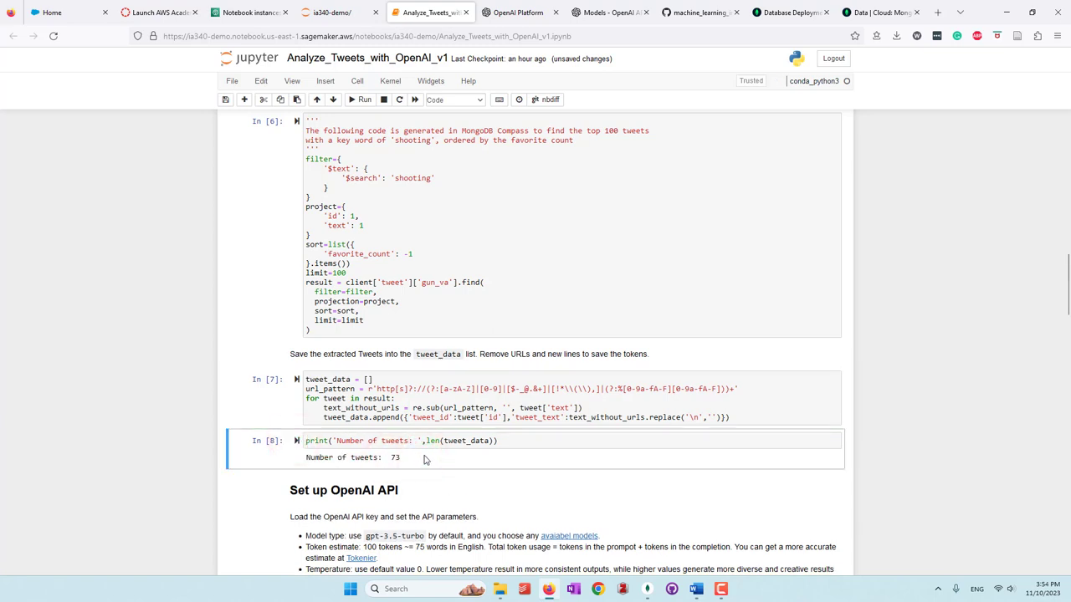
Step: Examine the OpenAI API setup cell, checking how the client's API key variable and the model are defined
scroll(424, 459, "down", 2)
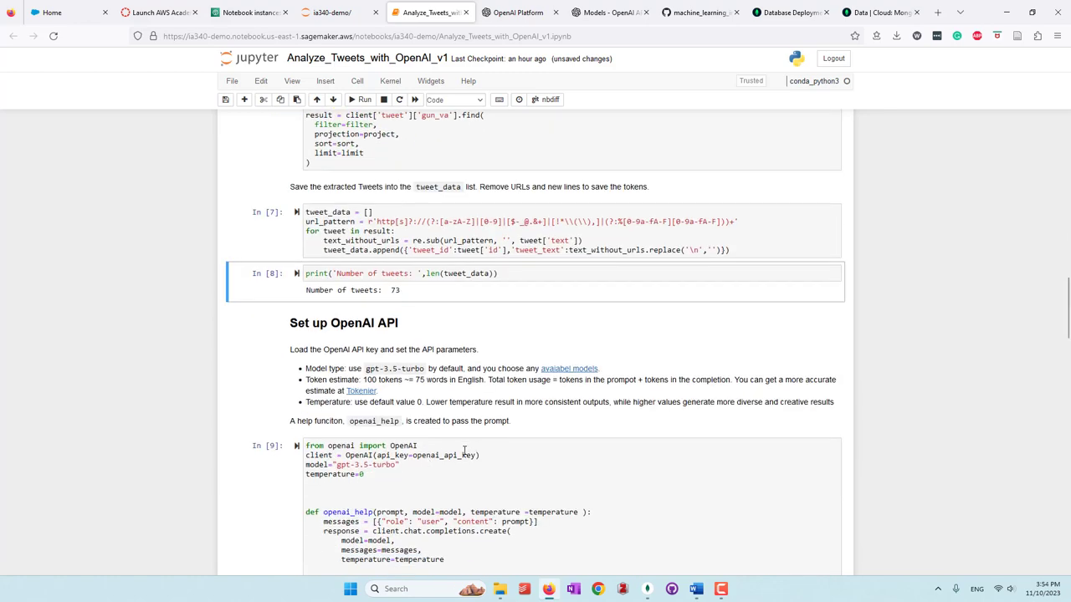
left_click_drag(412, 455, 474, 455)
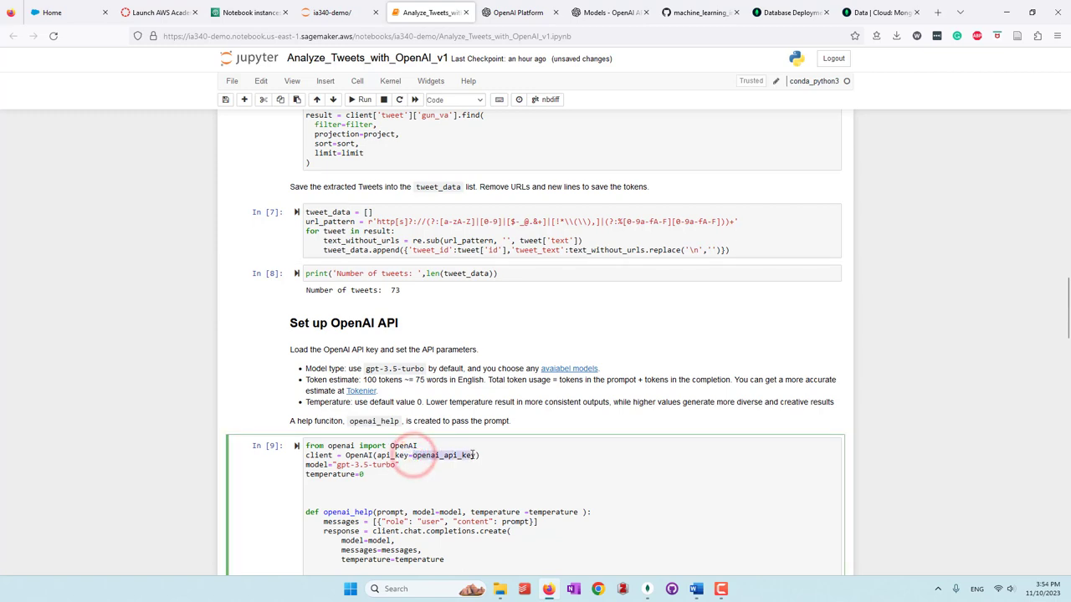
left_click(489, 456)
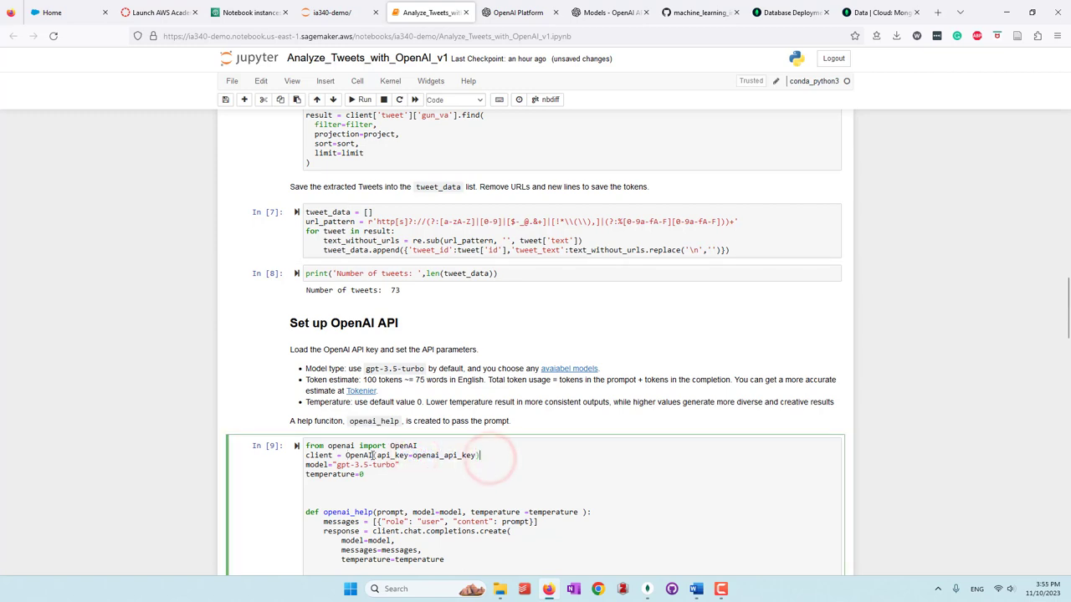
left_click(526, 481)
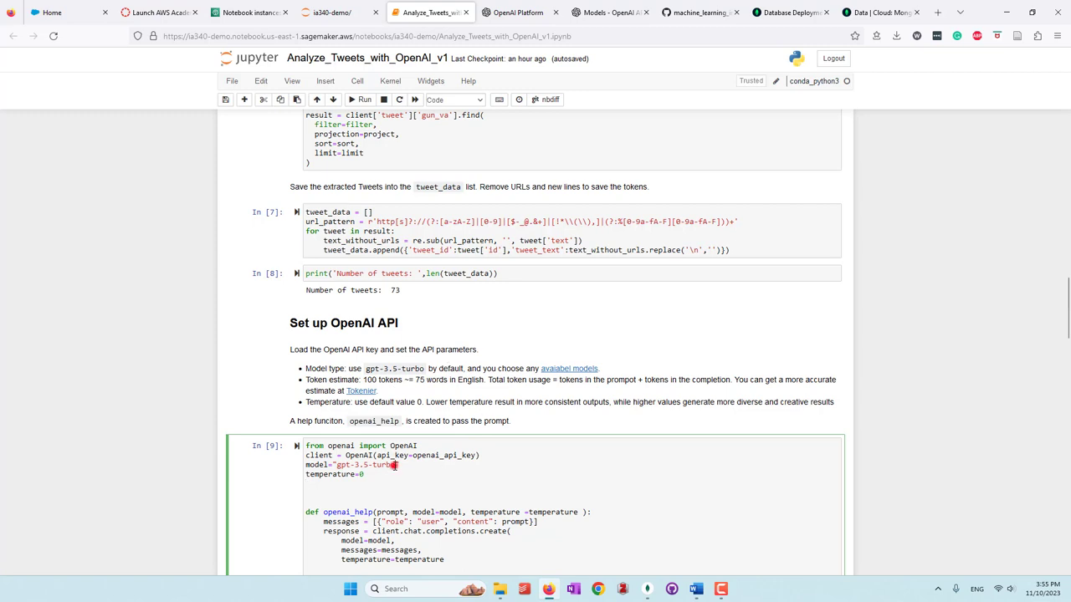
left_click_drag(399, 466, 338, 466)
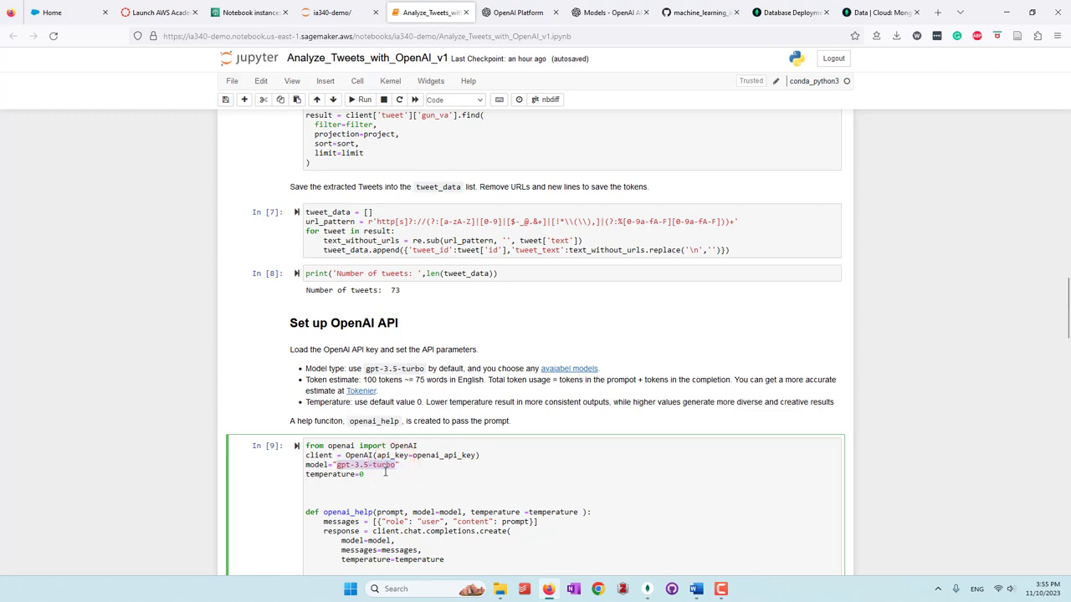
left_click(435, 470)
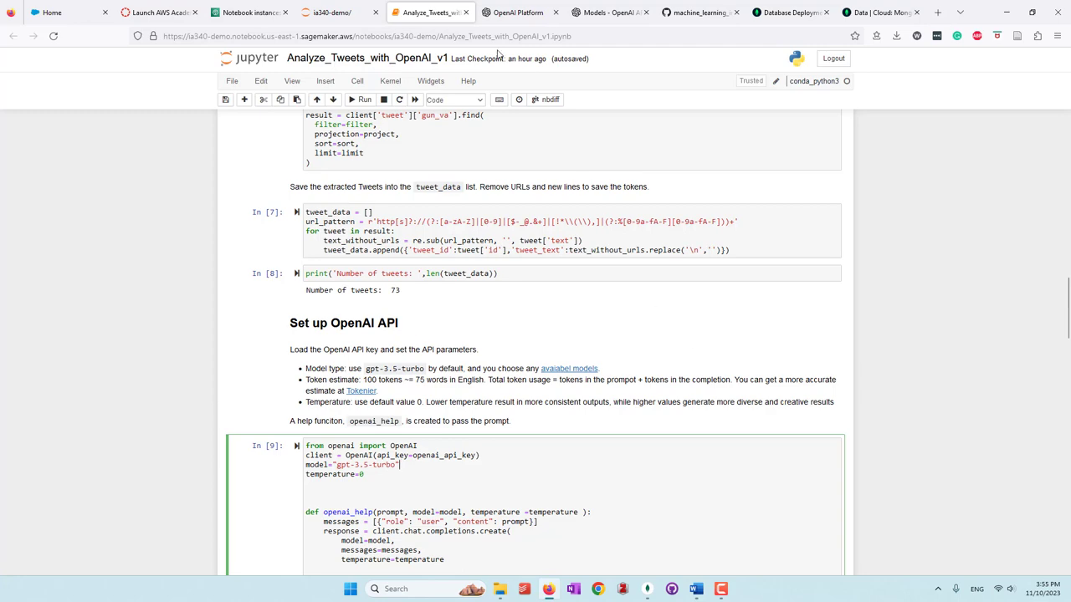
Step: Switch to the OpenAI models documentation and review the context window and training data of the GPT-4 Turbo model
left_click(514, 11)
left_click(607, 13)
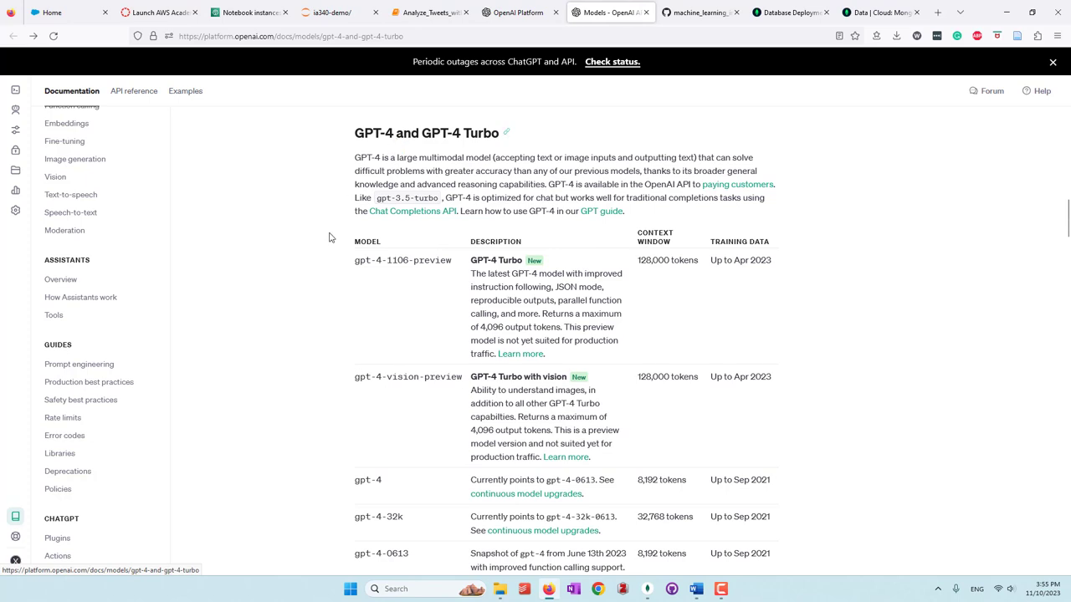
triple_click(639, 260)
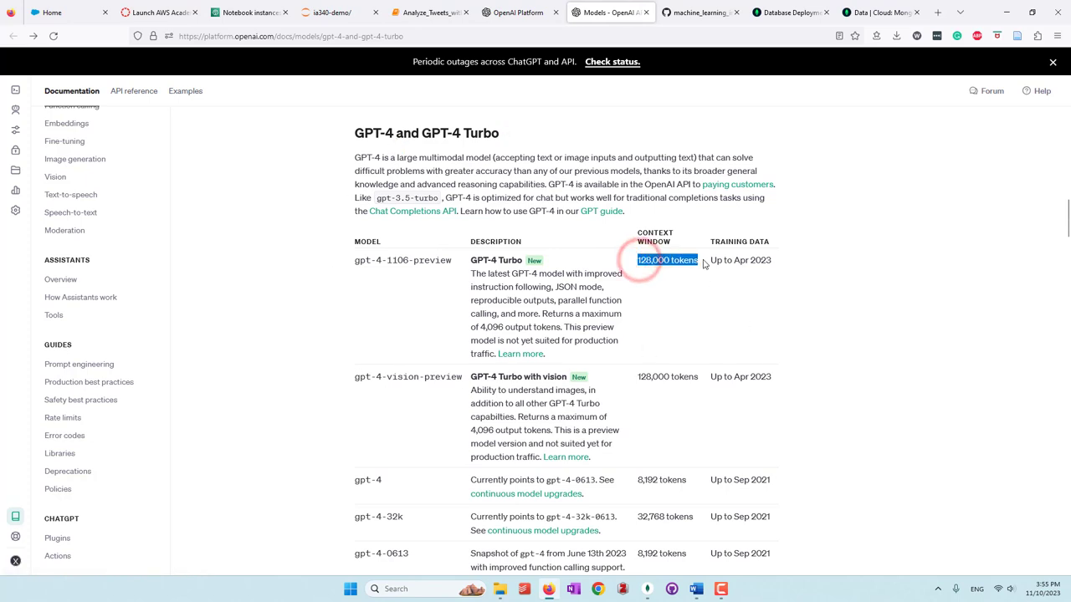
left_click(683, 291)
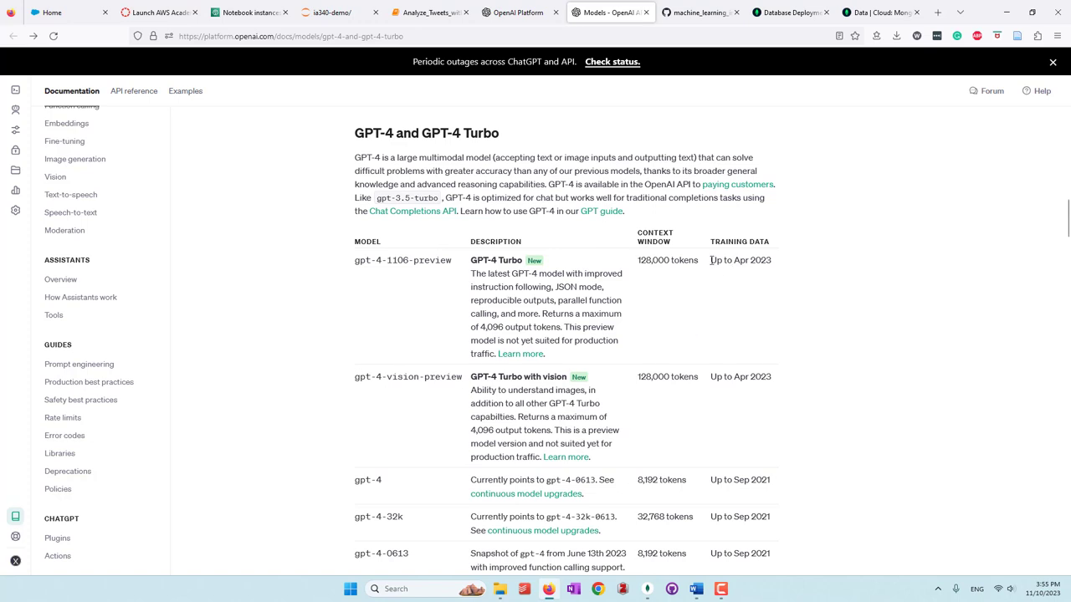
left_click_drag(710, 261, 772, 280)
left_click(772, 280)
scroll(357, 311, "down", 10)
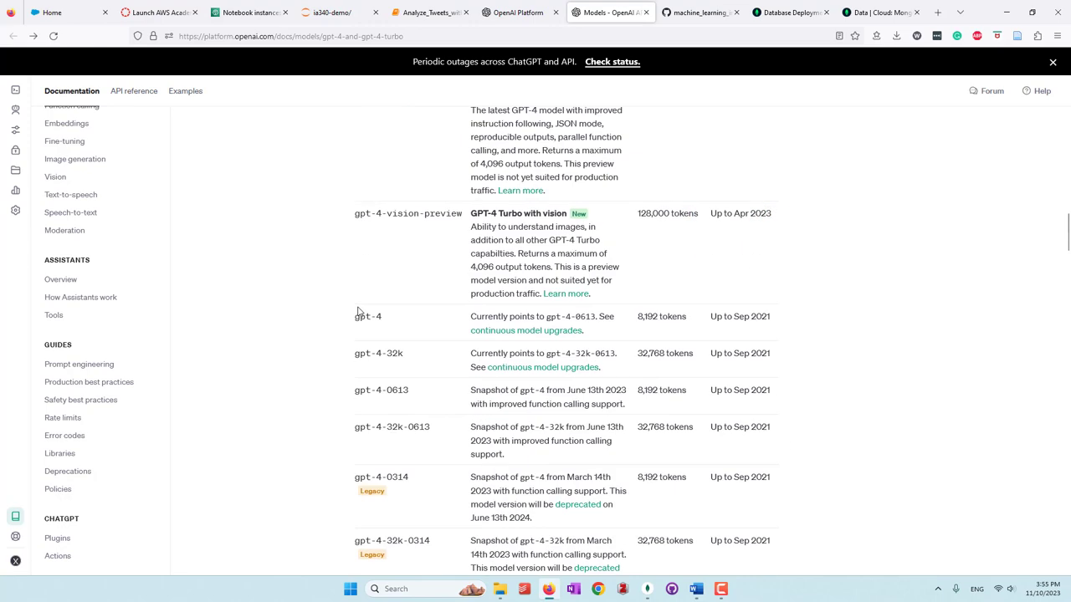
Step: Compare the context windows of gpt-3.5-turbo and gpt-3.5-turbo-1106 in the GPT-3.5 models table
left_click(424, 323)
triple_click(429, 321)
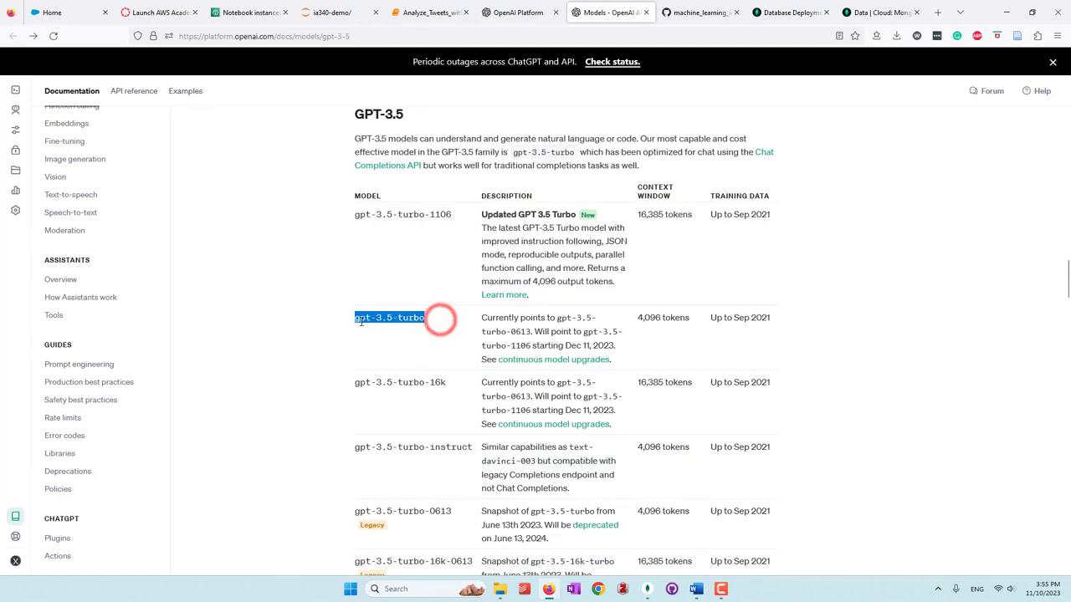
left_click(694, 318)
left_click_drag(639, 318, 685, 317)
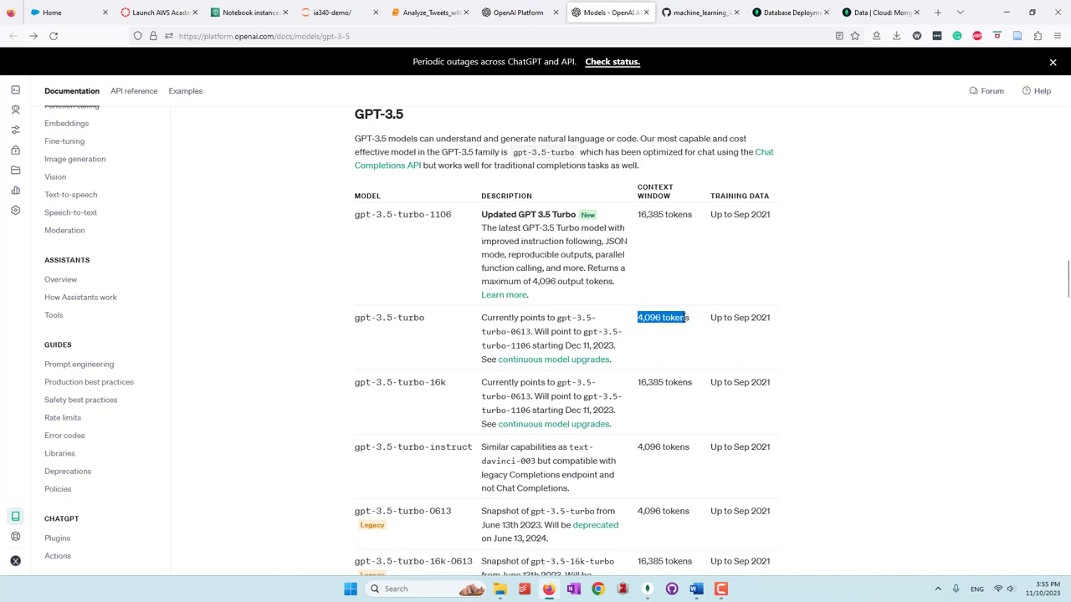
left_click(682, 318)
left_click_drag(455, 214, 360, 214)
left_click(694, 217)
left_click_drag(444, 315, 354, 317)
left_click(418, 316)
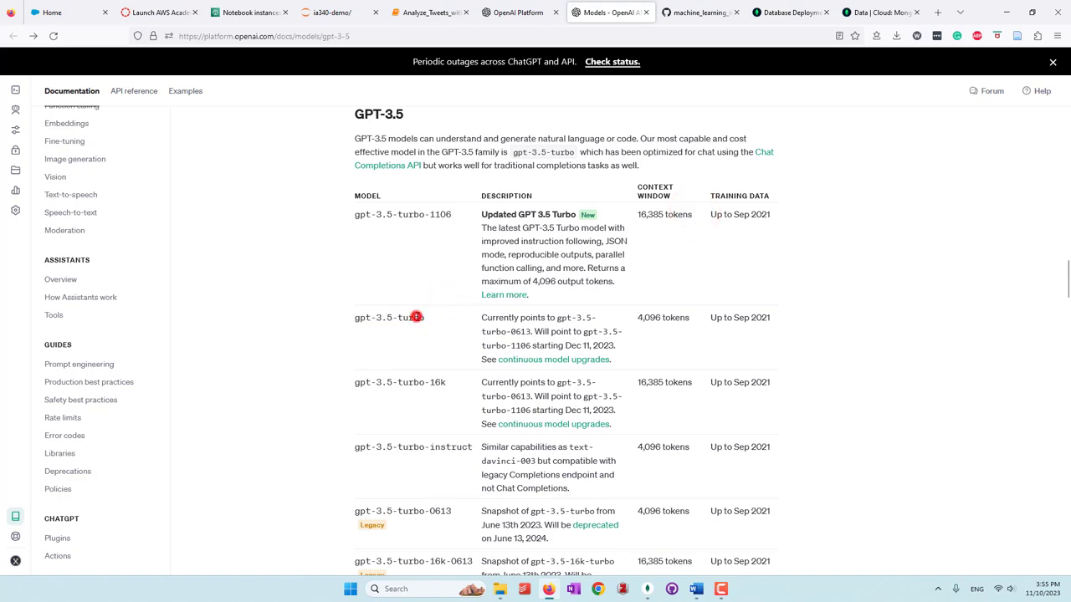
Step: Return to the notebook and review the model and temperature settings and the token estimate note under Set up OpenAI API
left_click(428, 13)
left_click_drag(411, 465, 306, 472)
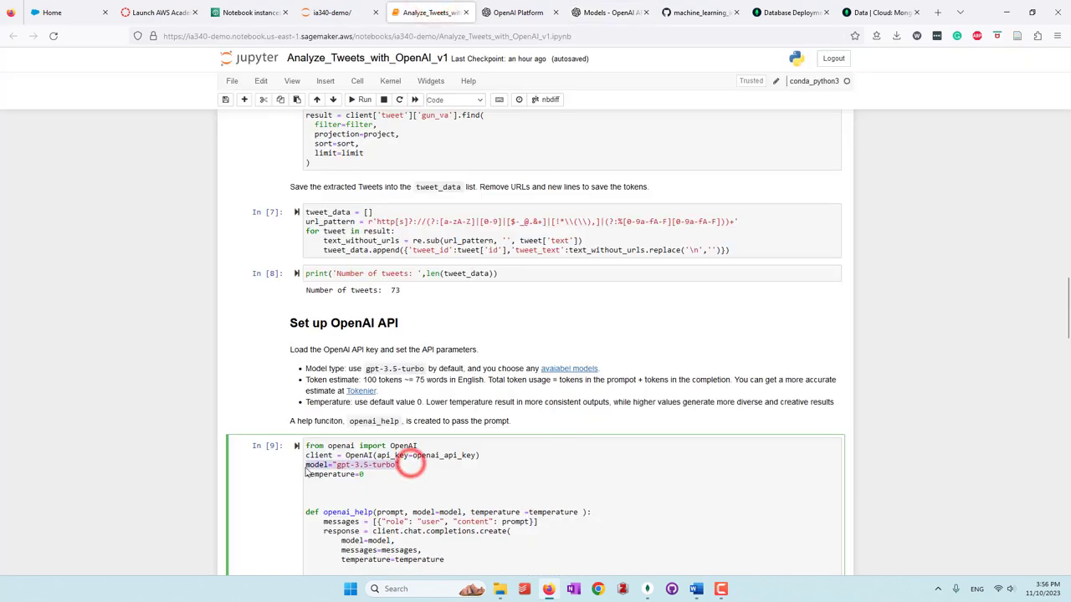
left_click(365, 473)
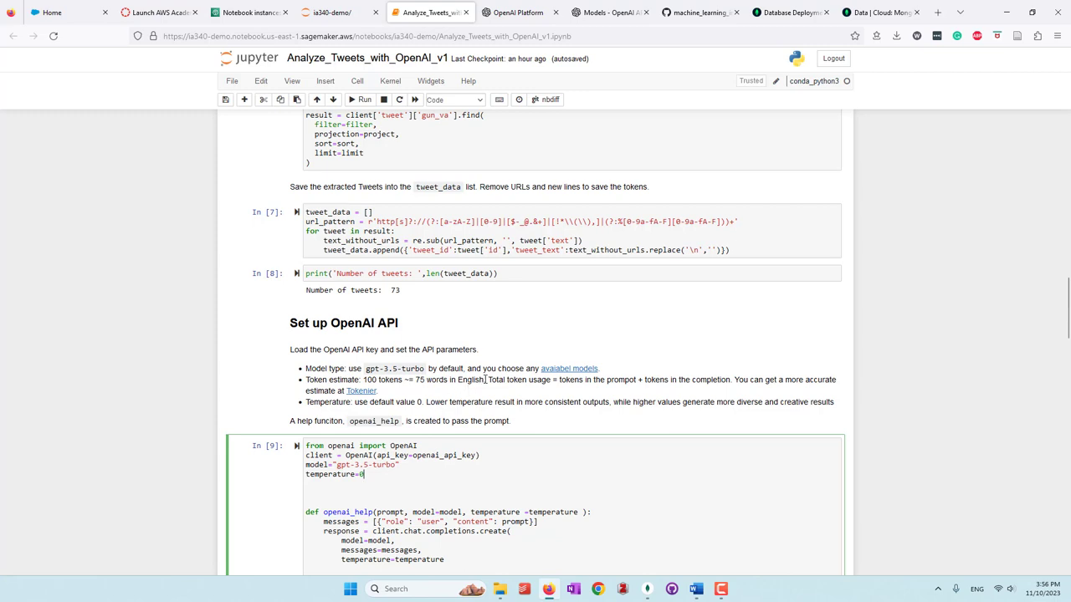
left_click_drag(485, 379, 532, 381)
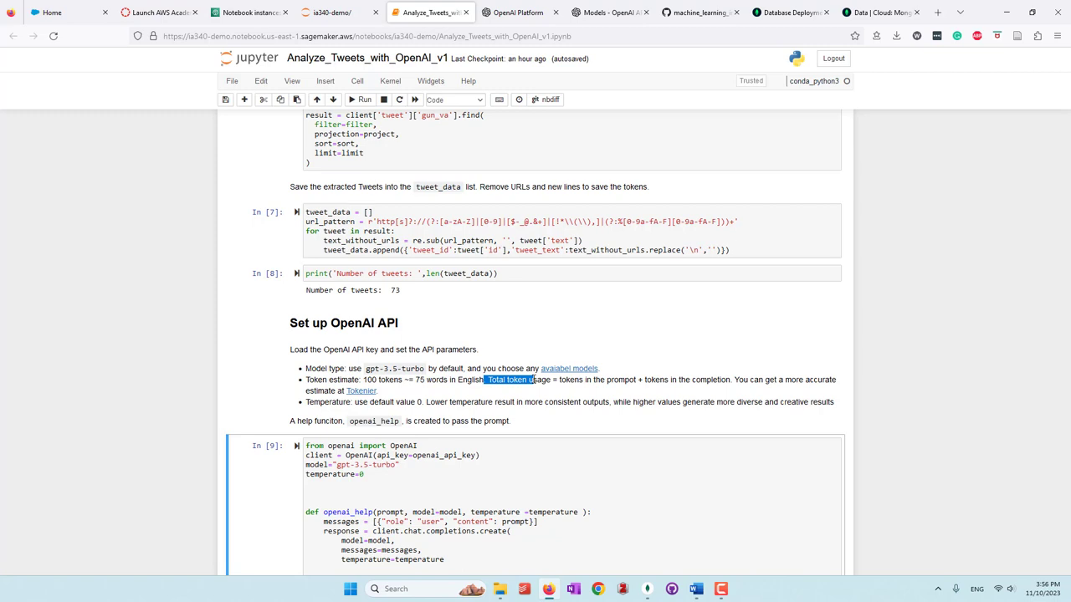
left_click(533, 382)
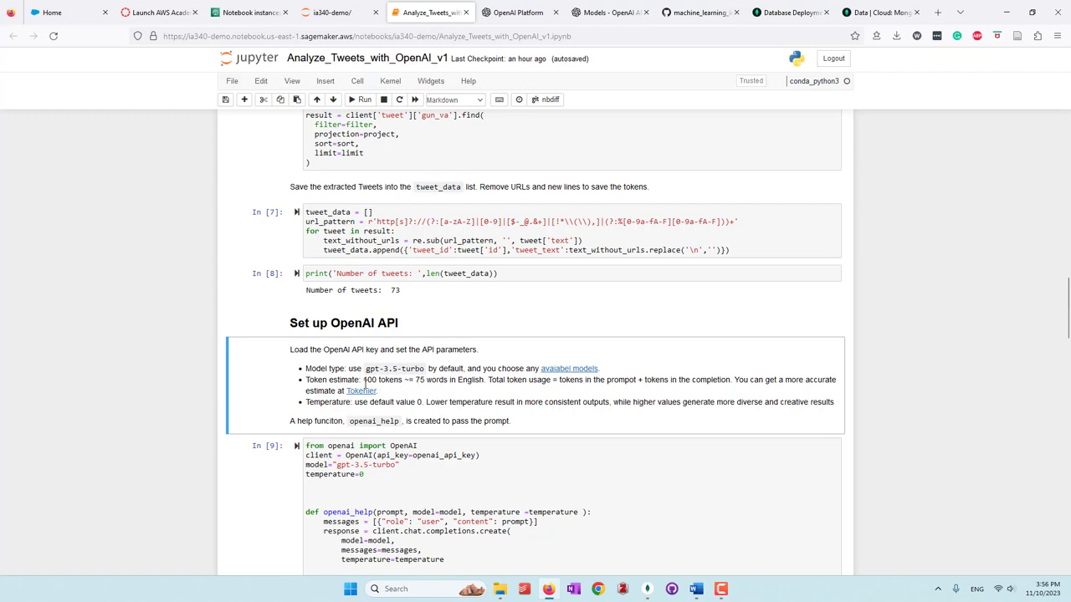
Step: Review the token estimate note under Set up OpenAI API, covering the token-to-word ratio and how prompt and completion tokens add up
left_click_drag(363, 380, 550, 381)
left_click(487, 392)
left_click(549, 381)
left_click_drag(557, 380, 637, 381)
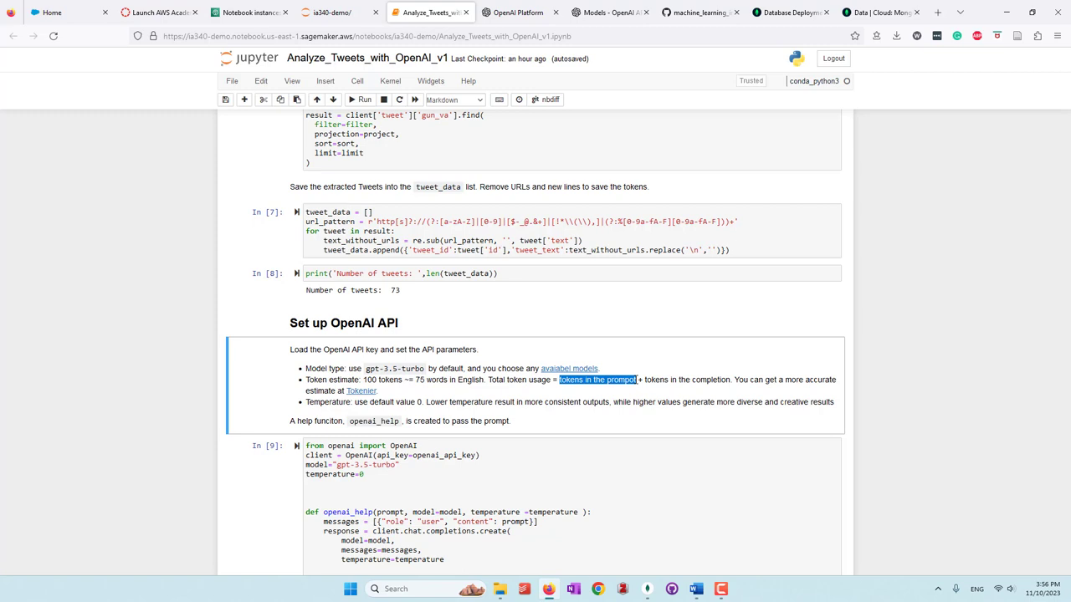
left_click(703, 393)
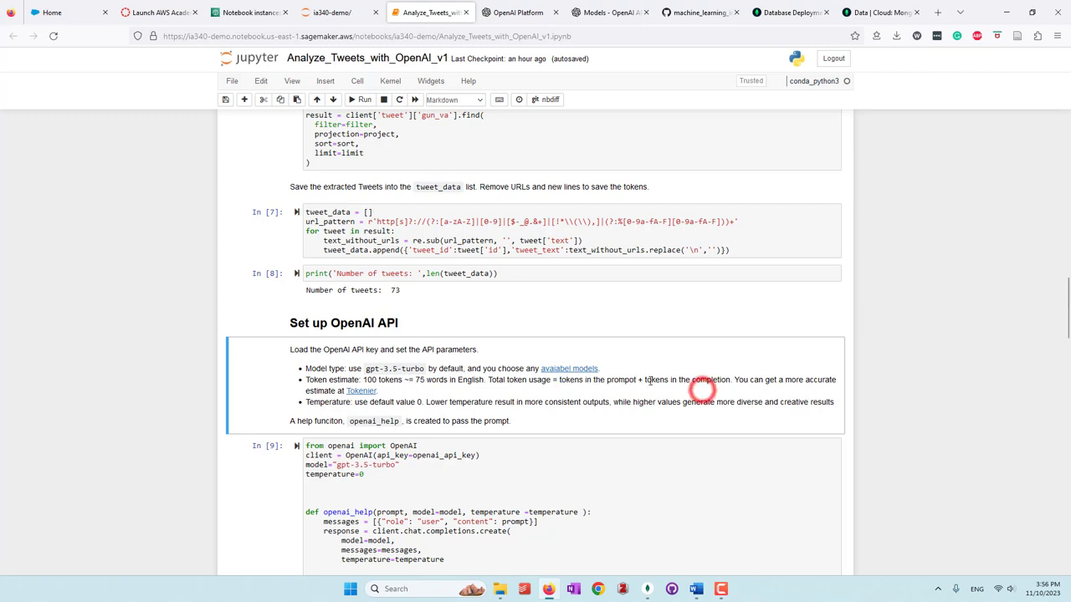
left_click_drag(644, 380, 722, 387)
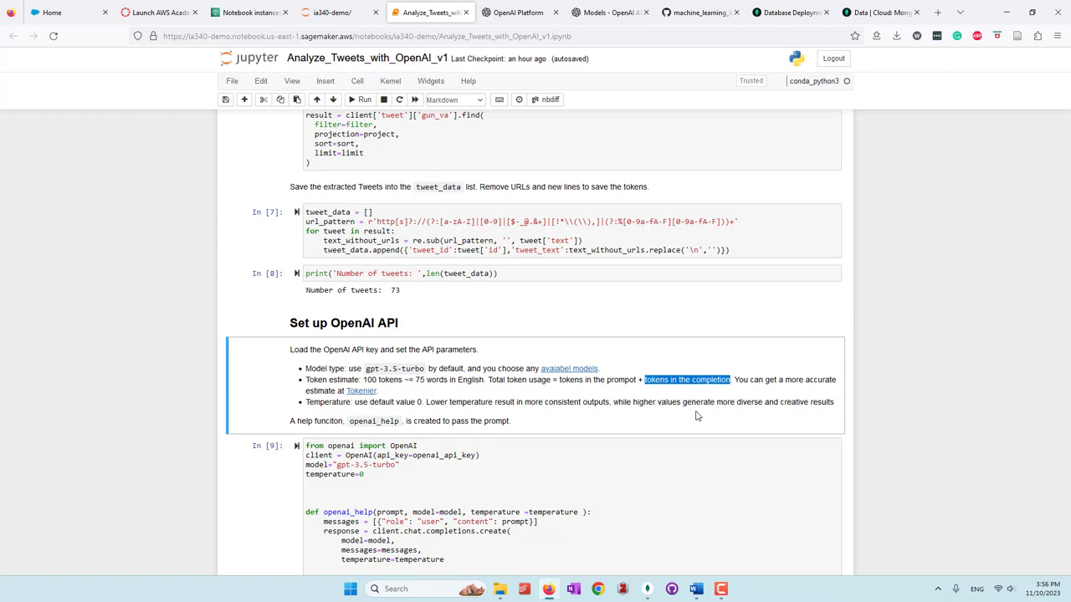
left_click(641, 399)
left_click_drag(560, 380, 722, 378)
left_click(729, 392)
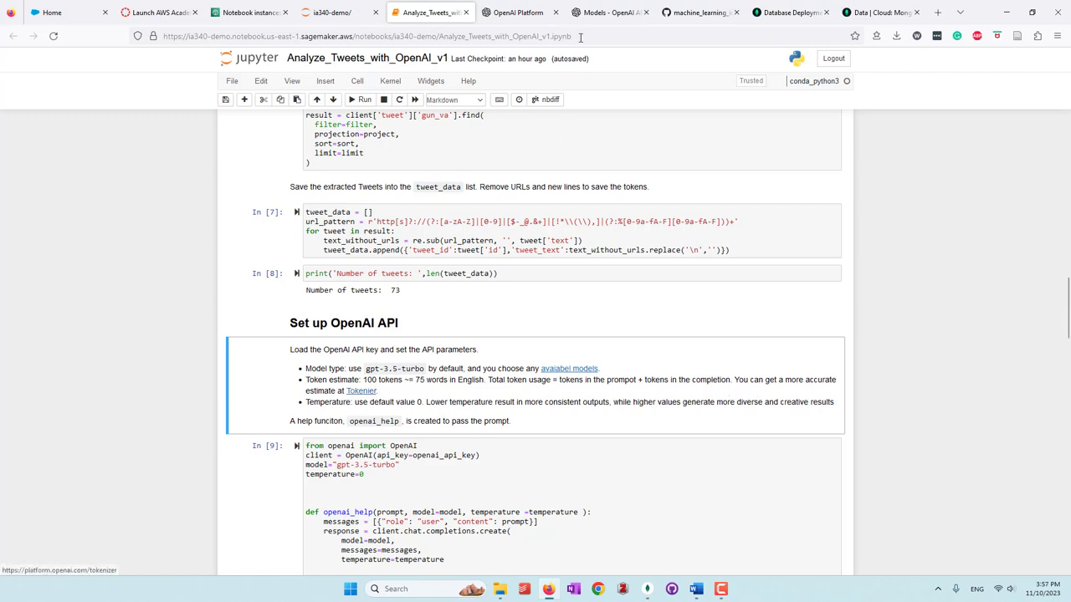
Step: Switch to the OpenAI Tokenizer page and load its example text for GPT-3.5 & GPT-4
left_click(521, 13)
left_click(426, 243)
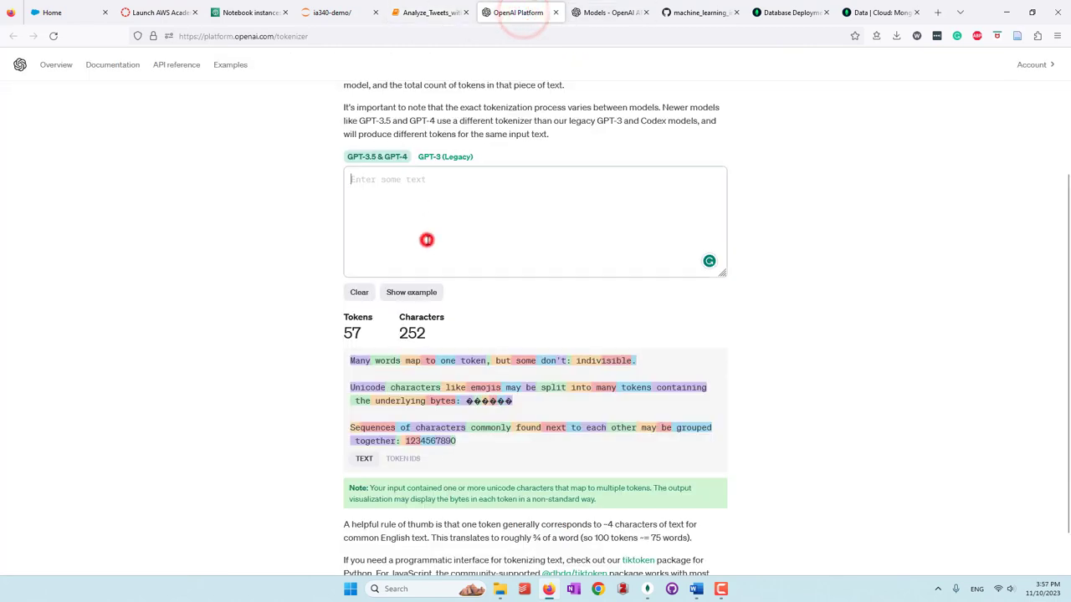
scroll(342, 423, "up", 2)
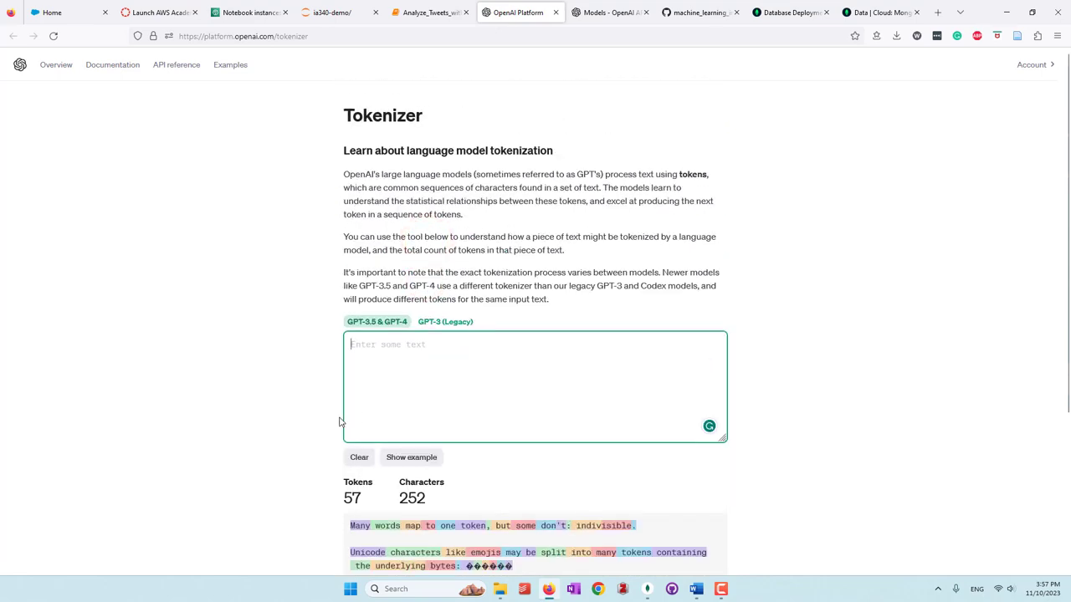
left_click(429, 458)
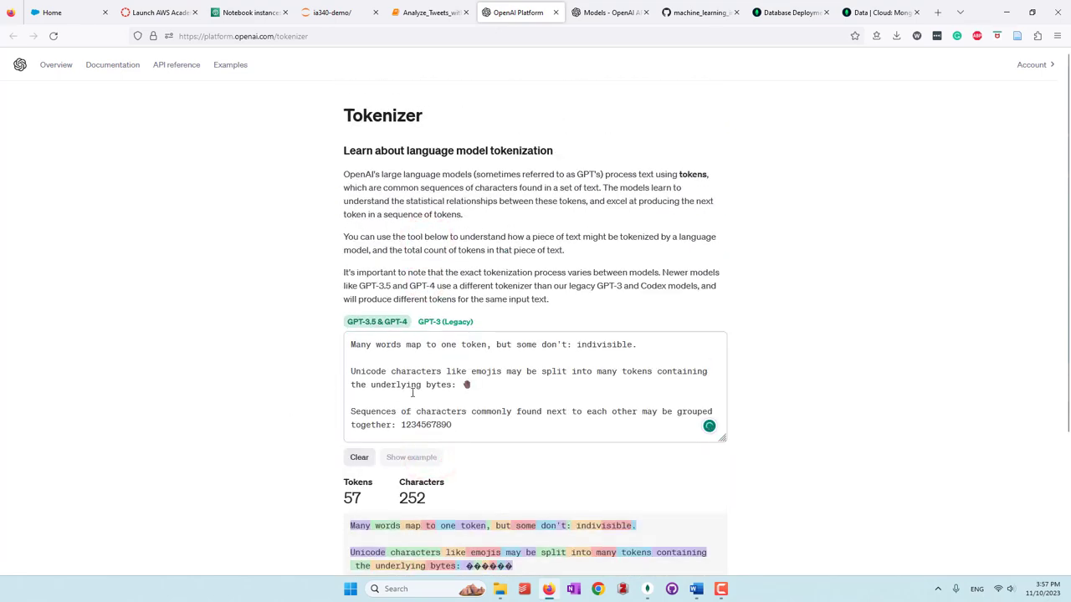
Step: Examine how the Tokenizer splits the example's words, comma and number sequence into coloured tokens, along with the token and character counts
scroll(411, 392, "down", 2)
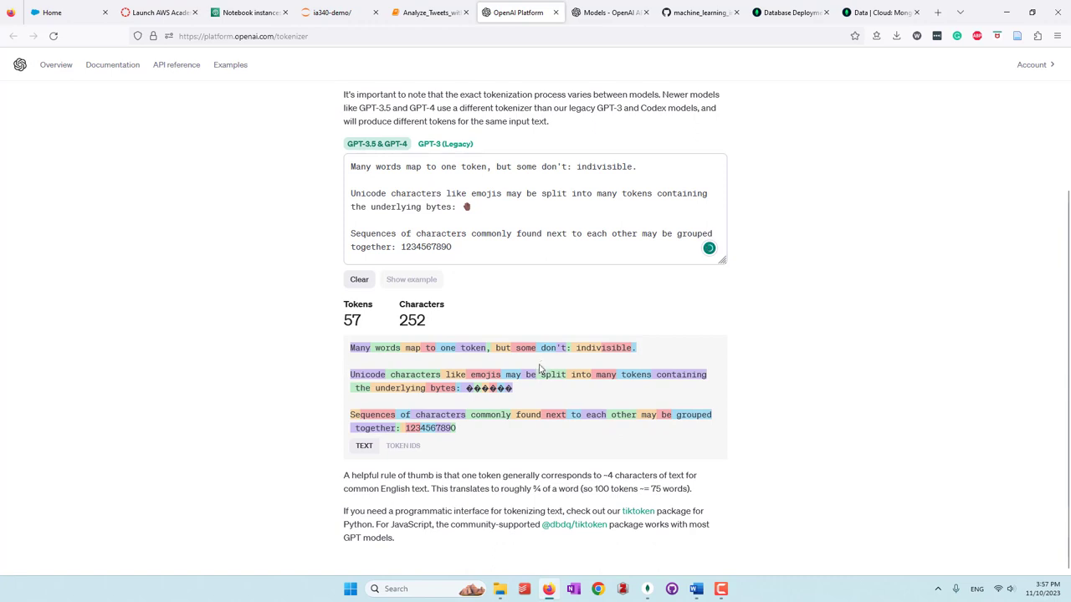
left_click(565, 346)
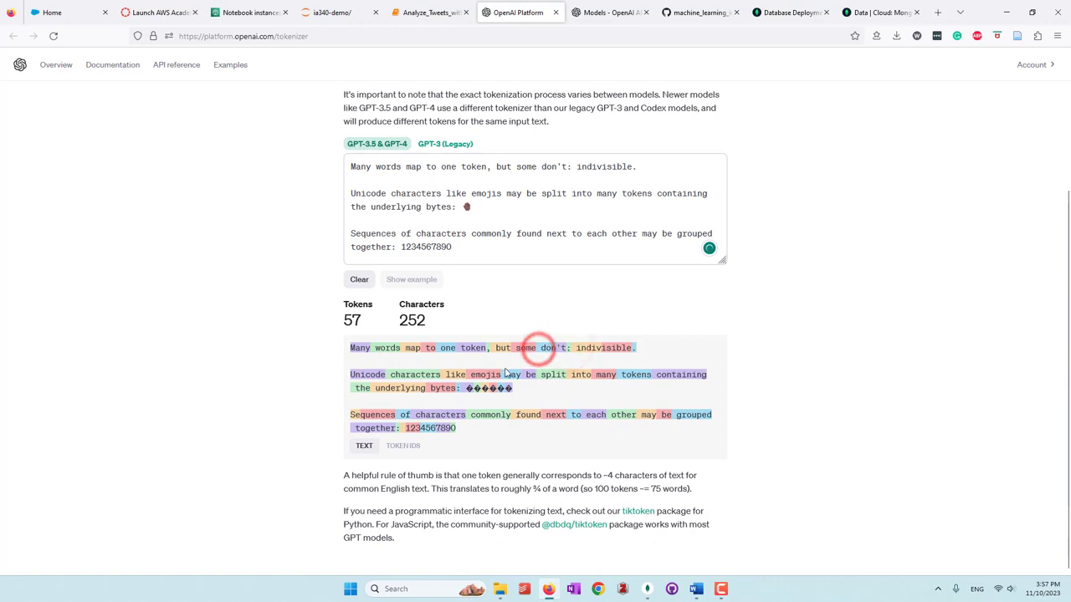
double_click(488, 348)
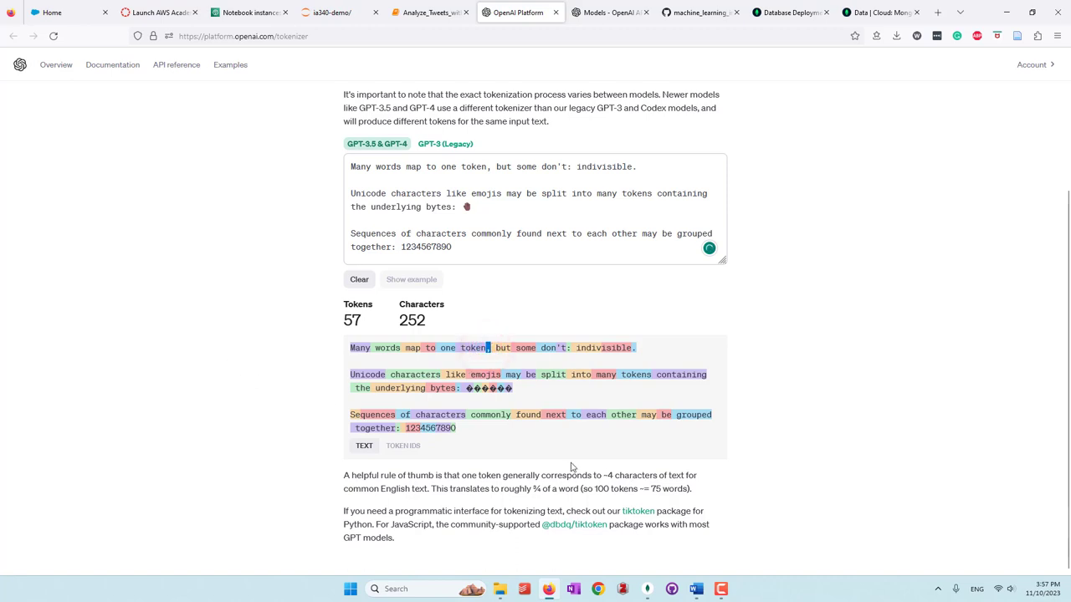
left_click_drag(519, 450, 405, 430)
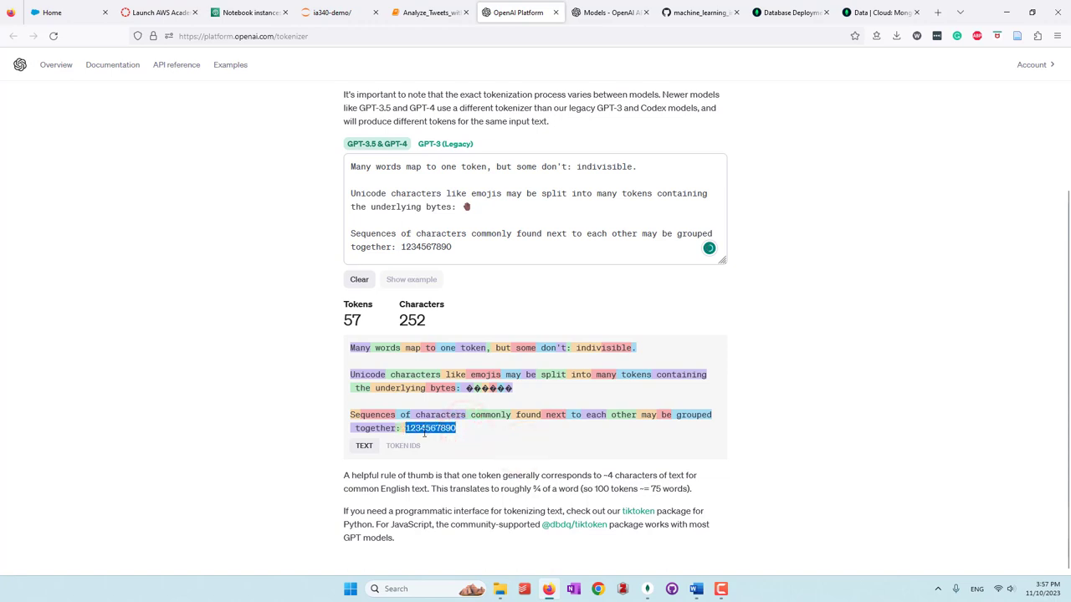
left_click(481, 438)
scroll(564, 262, "up", 2)
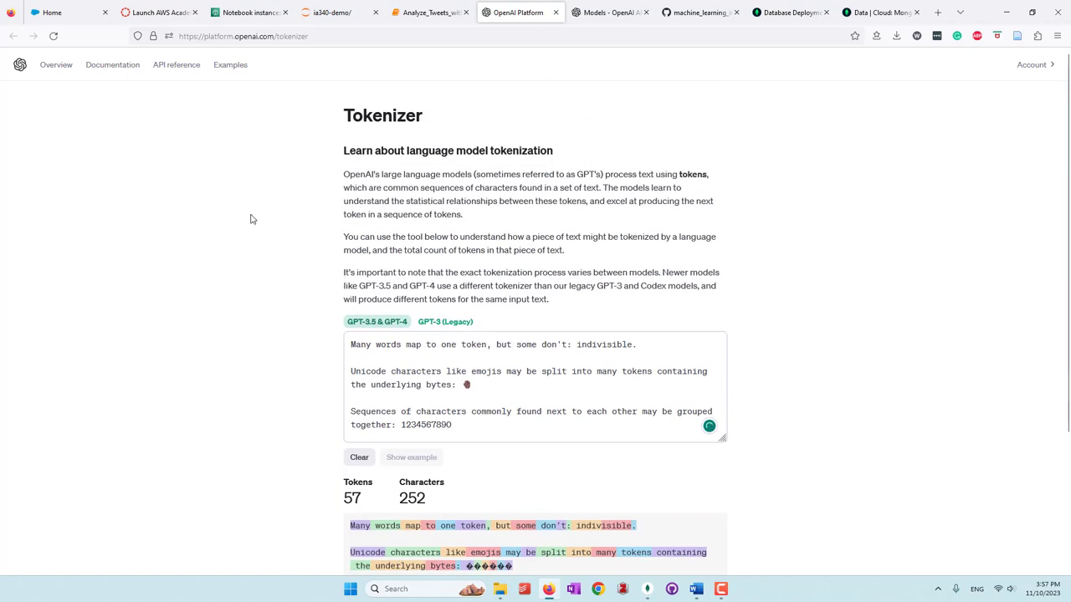
scroll(688, 335, "down", 2)
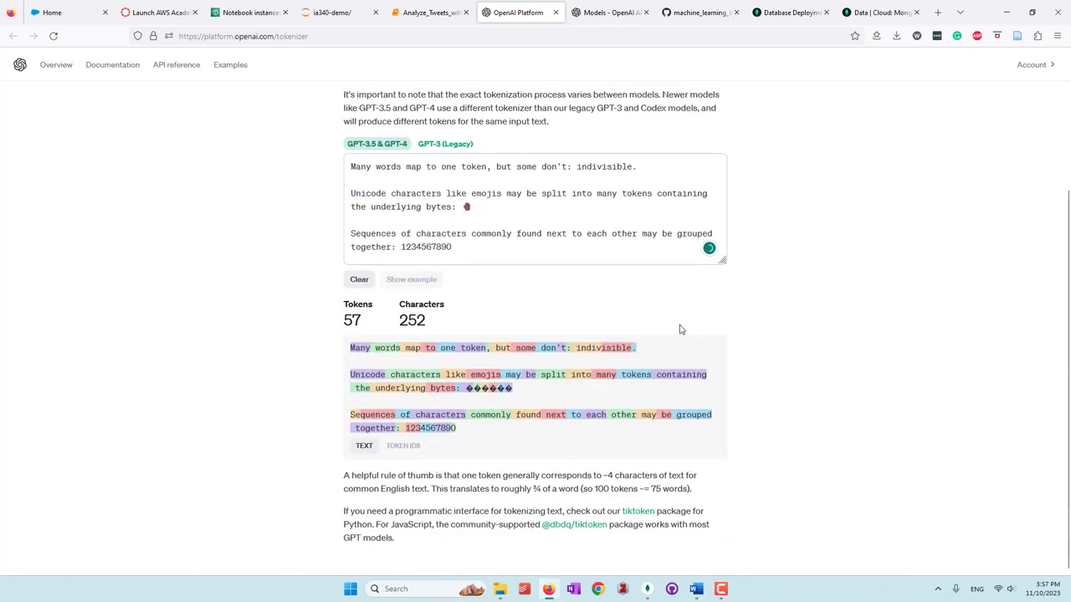
Step: Return to the Analyze_Tweets_with_OpenAI_v1 notebook and review how lower and higher temperature values affect the model's outputs
left_click(401, 14)
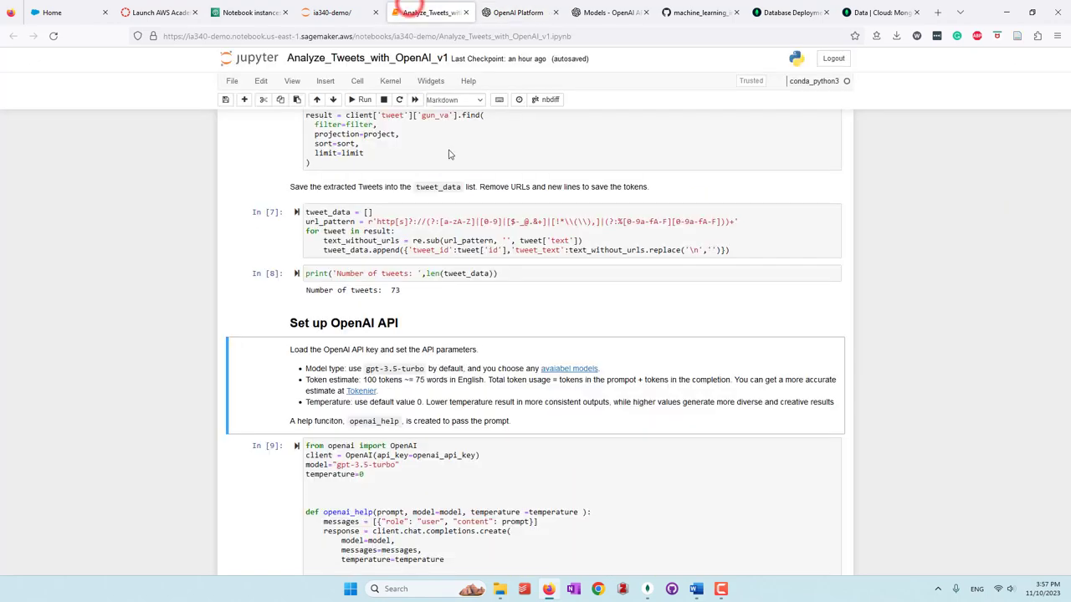
left_click_drag(426, 403, 306, 407)
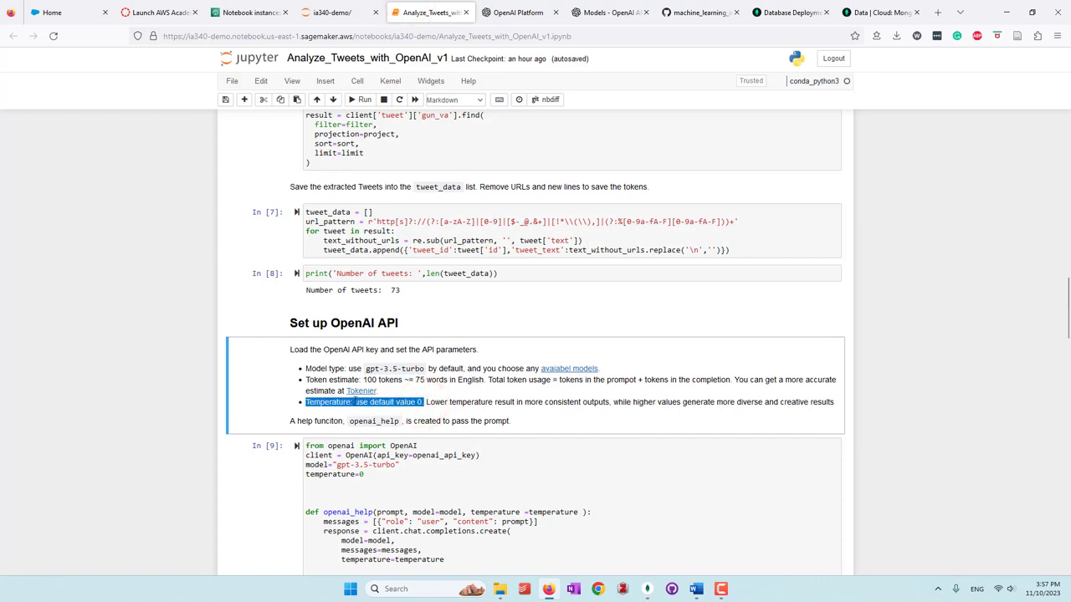
left_click(442, 401)
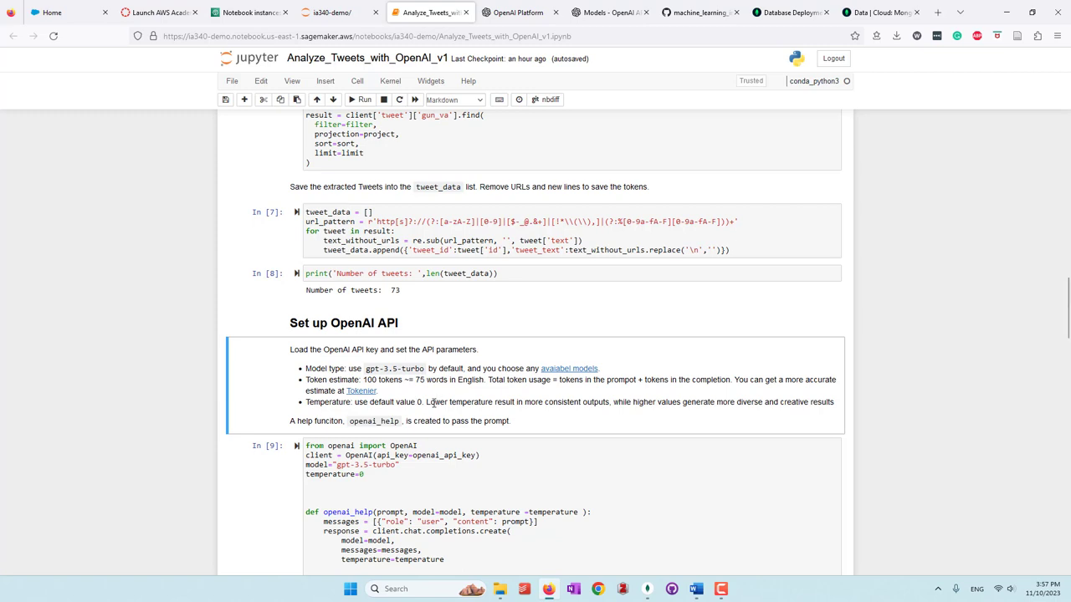
left_click_drag(428, 402, 515, 402)
left_click(532, 402)
left_click_drag(623, 402, 694, 403)
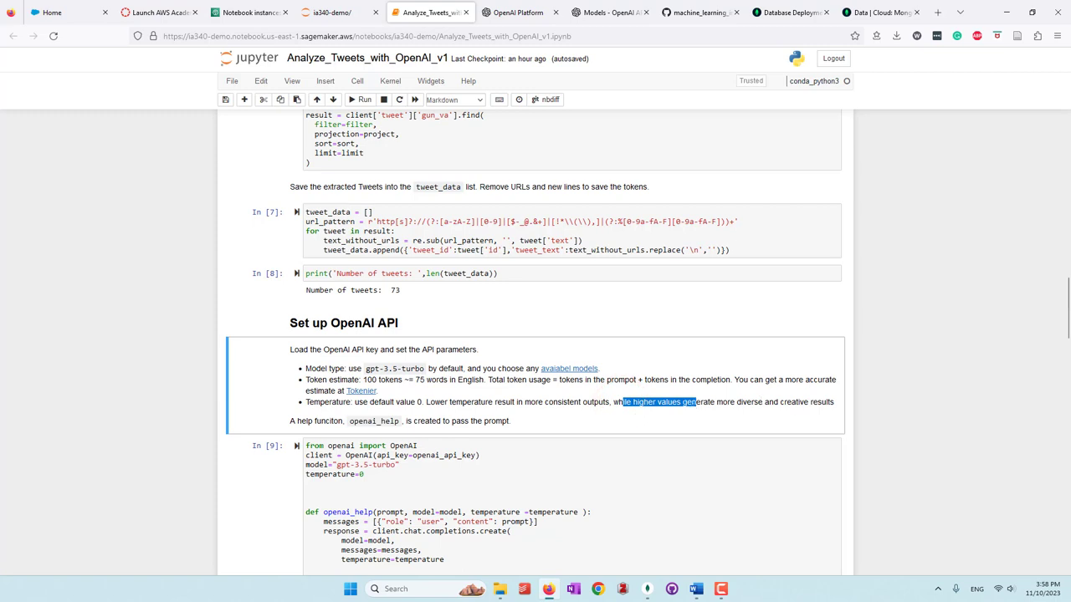
mouse_move(736, 402)
left_mouse_down()
mouse_move(714, 402)
mouse_move(819, 401)
left_mouse_up()
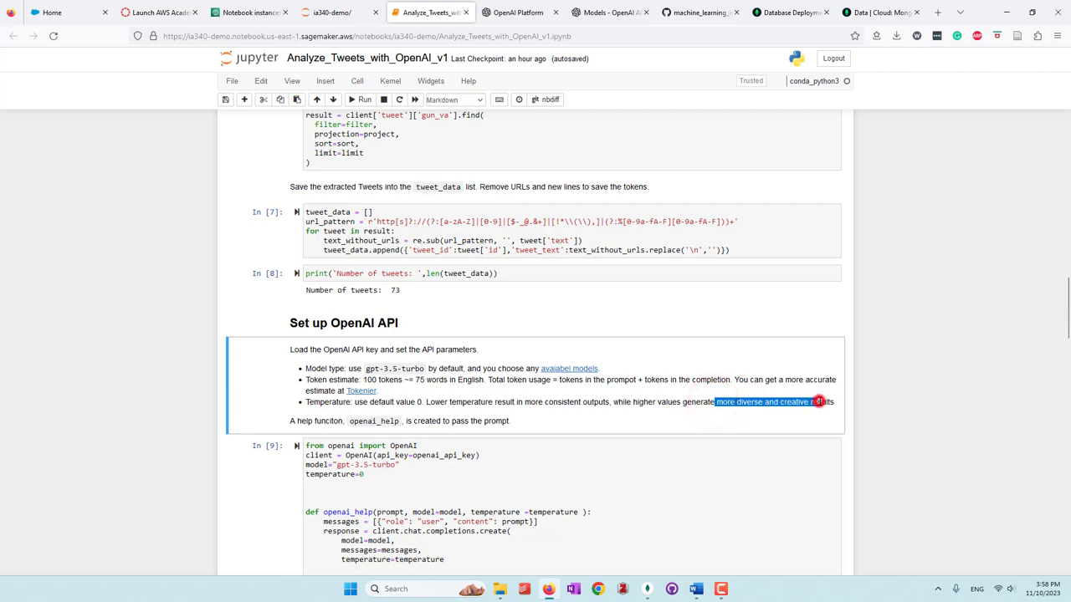
left_click(819, 401)
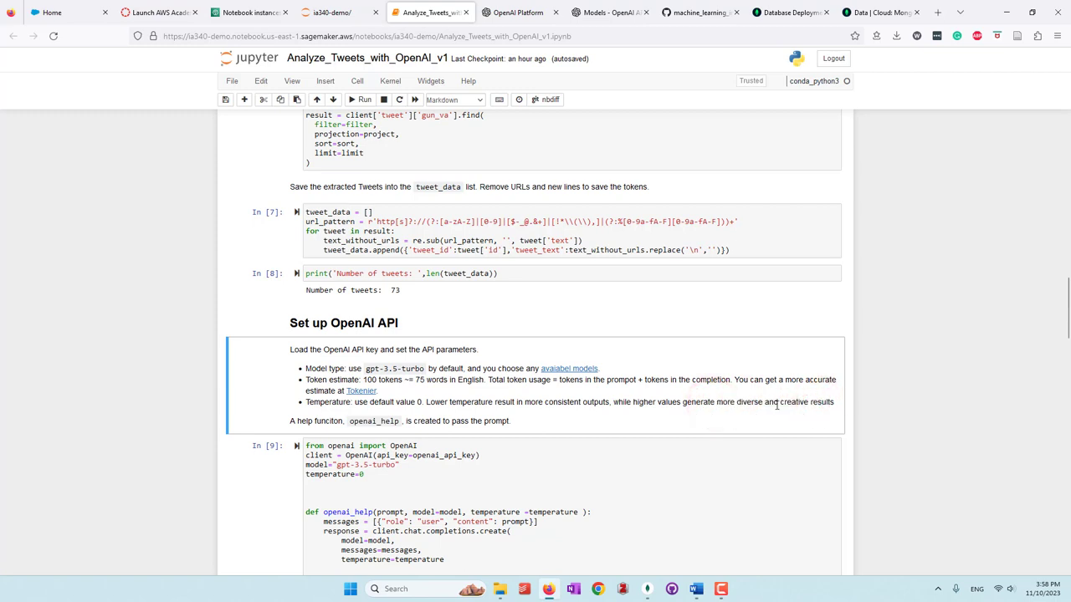
Step: Check the temperature setting and the openai_help function in the OpenAI setup cell, and run that cell
scroll(700, 380, "down", 4)
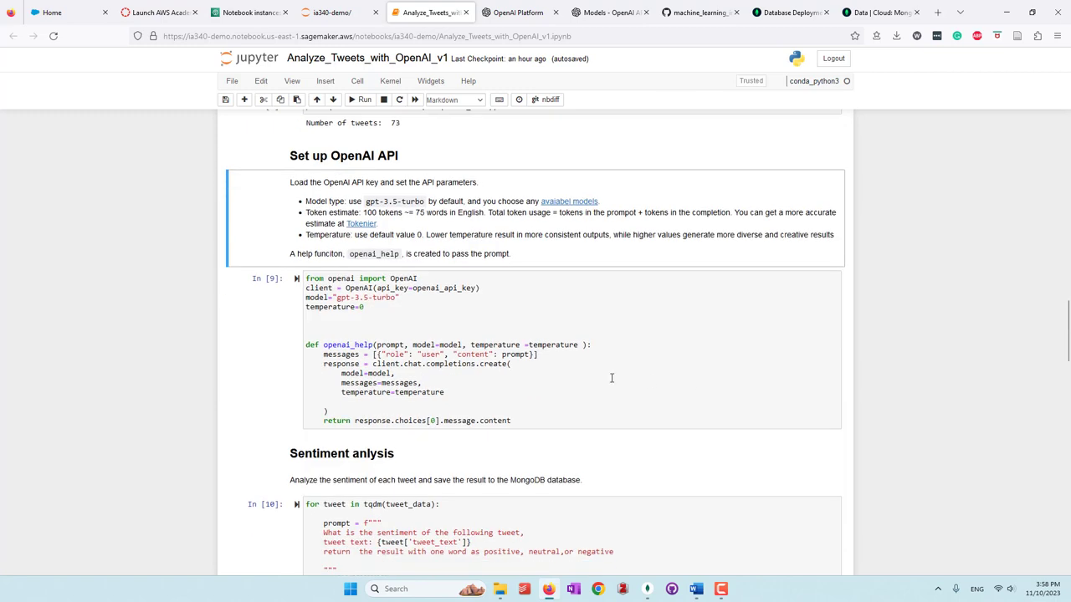
triple_click(387, 309)
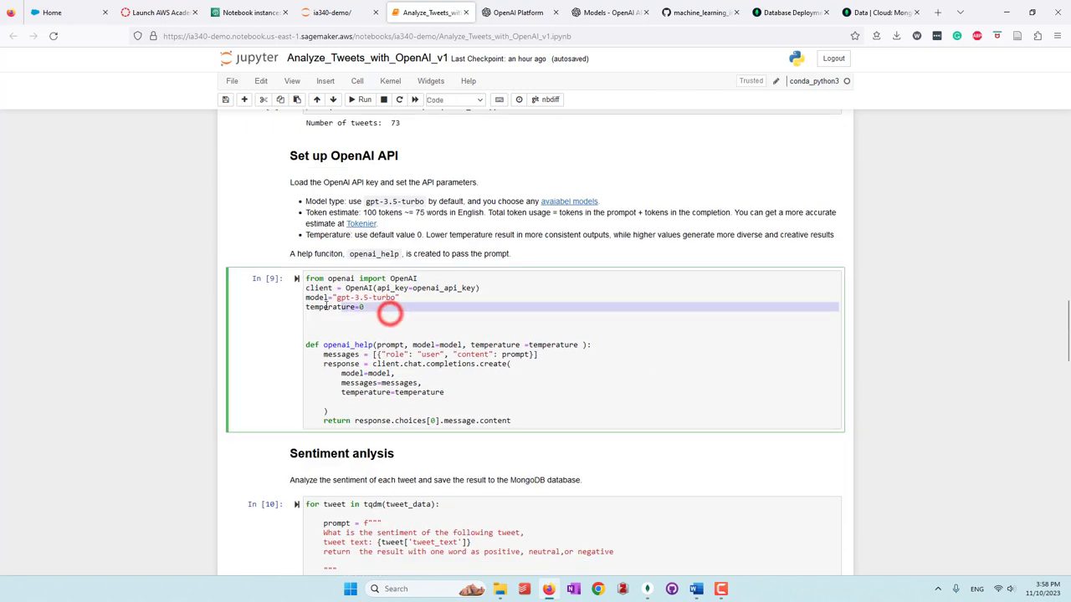
left_click_drag(387, 309, 382, 302)
left_click(377, 311)
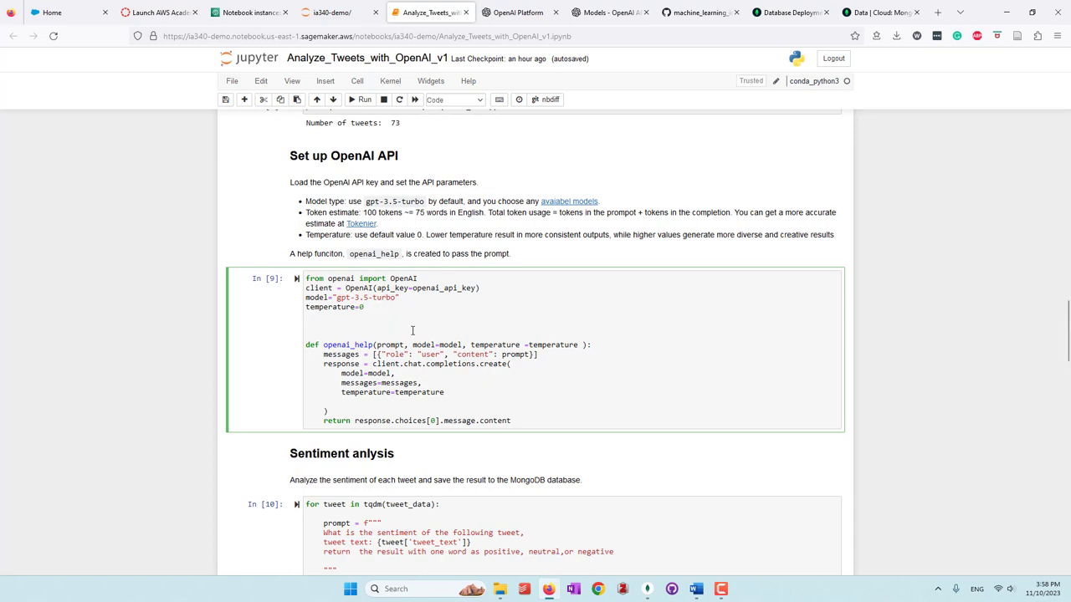
left_click_drag(555, 423, 318, 347)
left_click(410, 373)
left_click(549, 416)
left_click(294, 280)
Step: Examine the sentiment analysis cell's loop over tweet_data and its prompt, including the tweet text placeholder and the one-word answer instruction
scroll(536, 379, "down", 2)
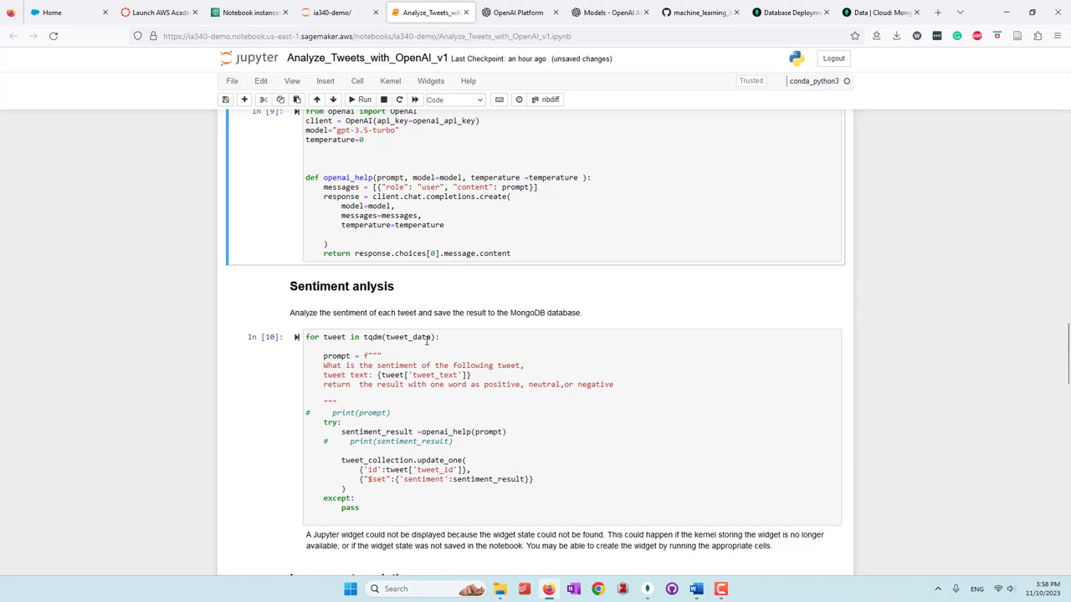
scroll(425, 340, "down", 2)
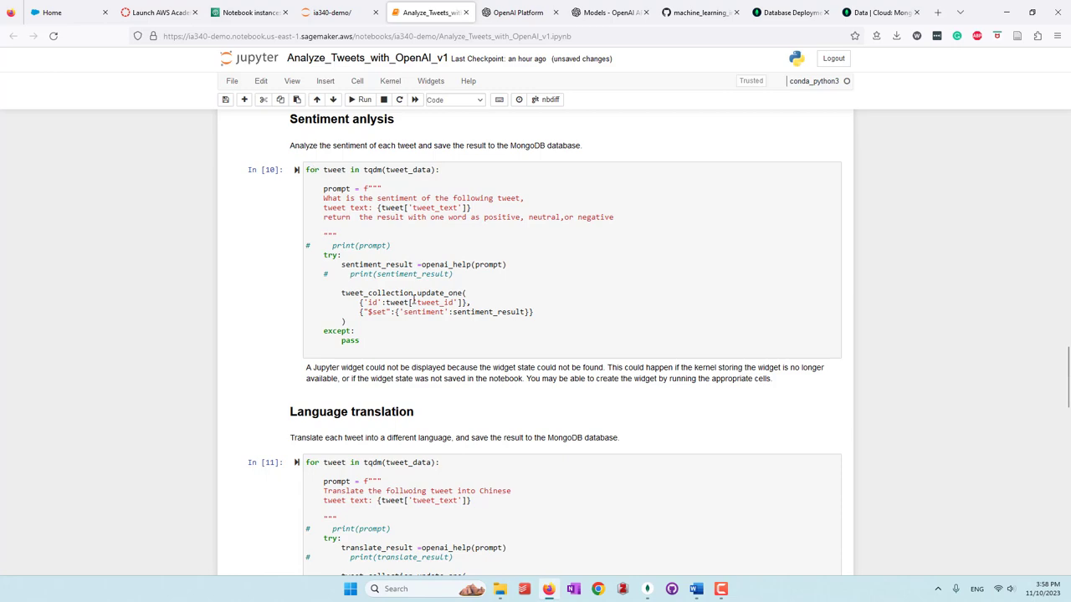
scroll(413, 298, "up", 2)
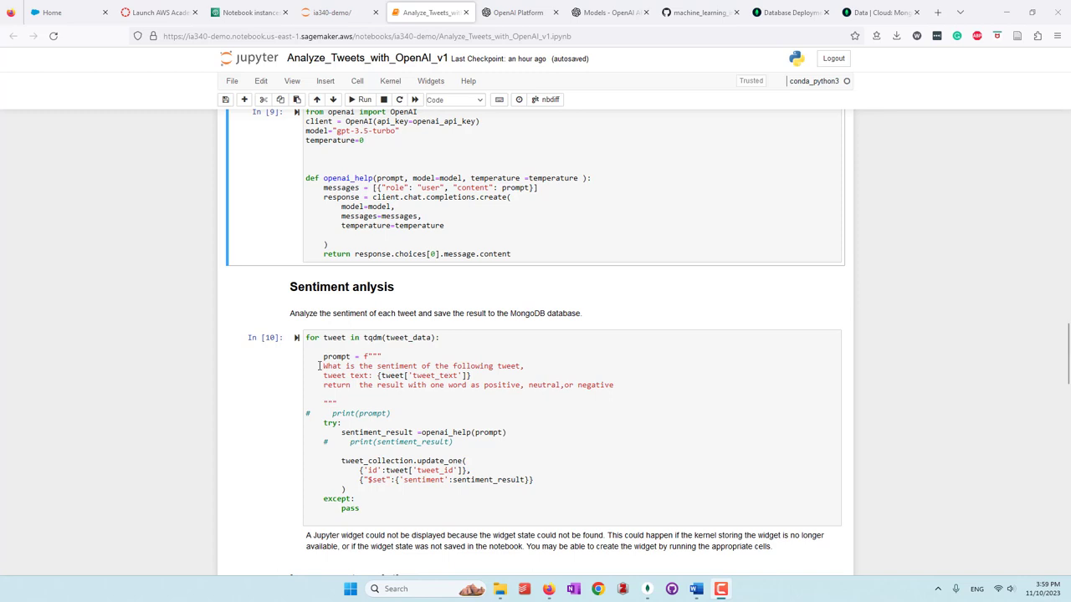
left_click_drag(318, 365, 519, 365)
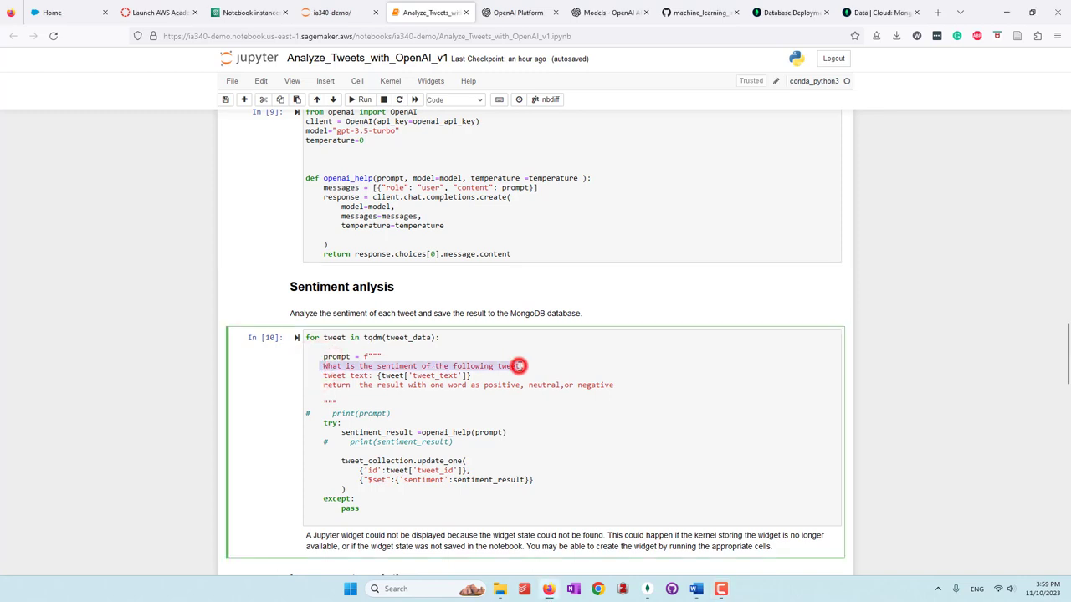
left_click(517, 366)
left_click_drag(321, 366, 377, 375)
left_click(474, 376)
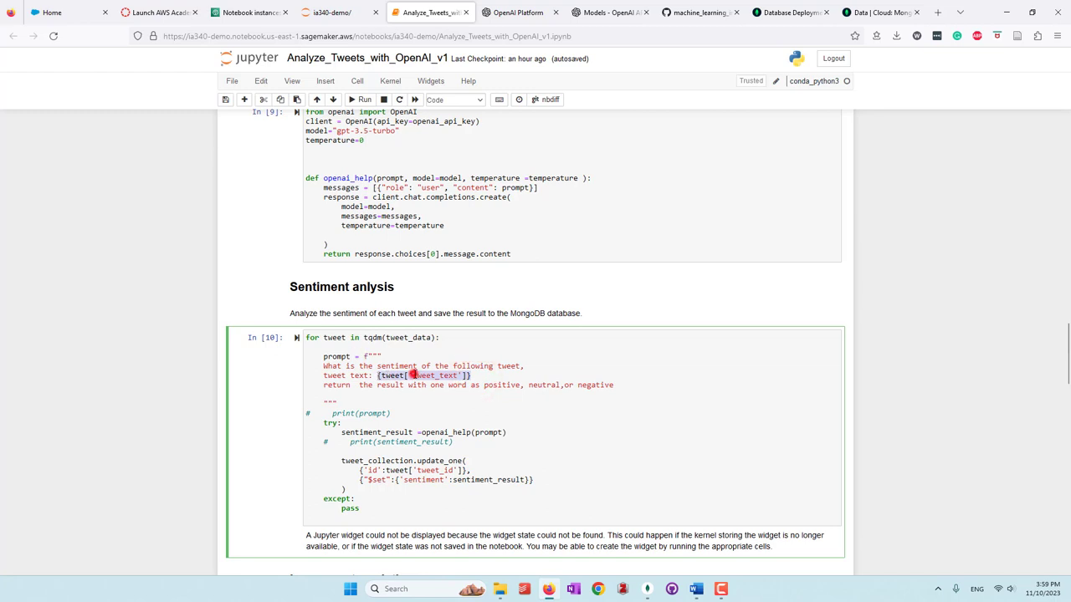
left_click(411, 376)
left_click_drag(312, 338, 409, 338)
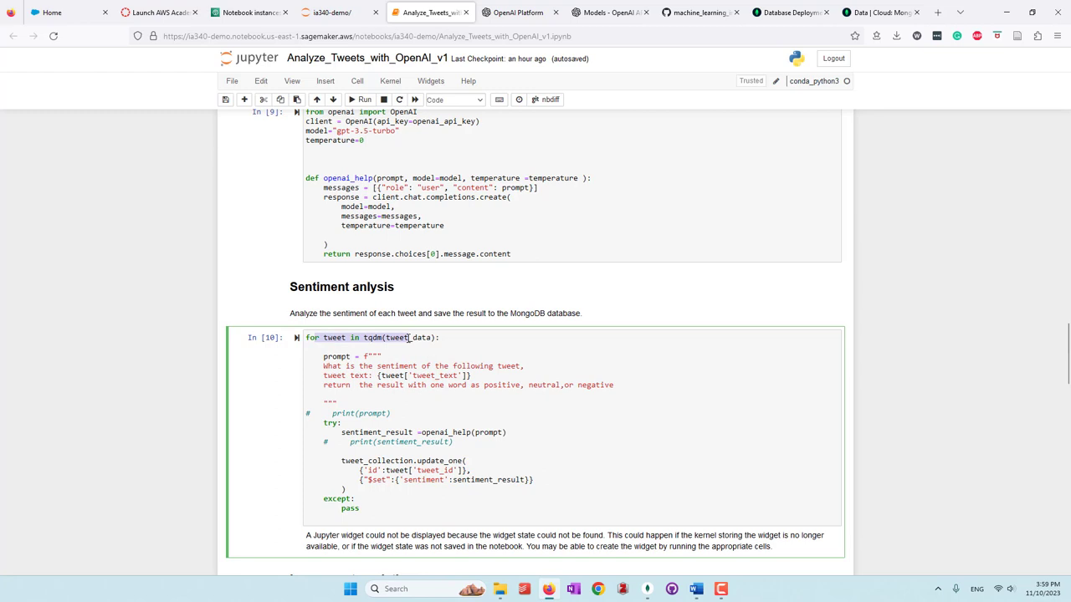
left_click(410, 365)
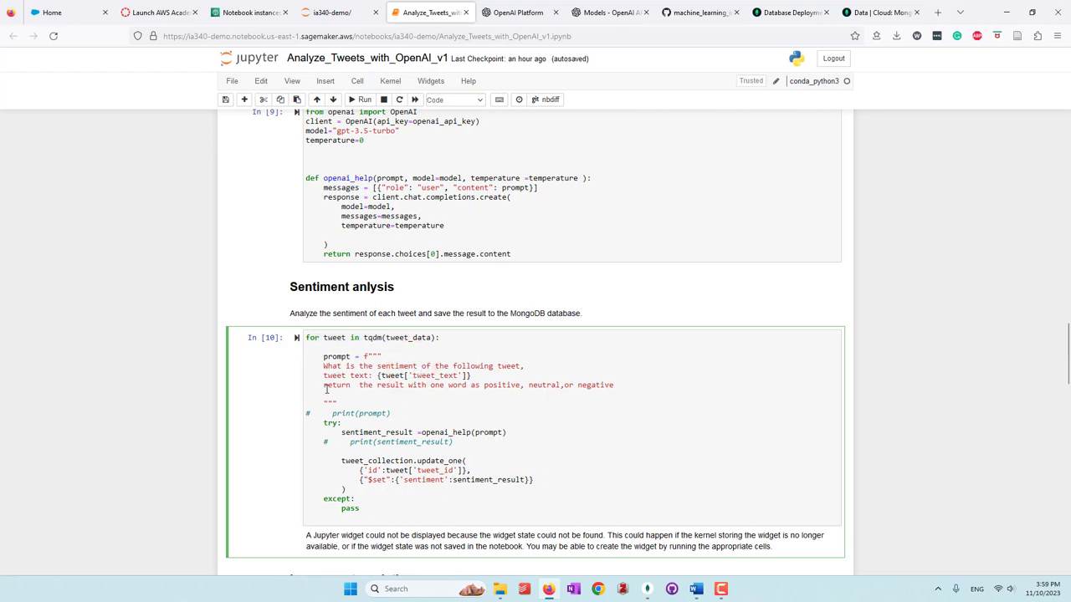
left_click_drag(351, 386, 482, 386)
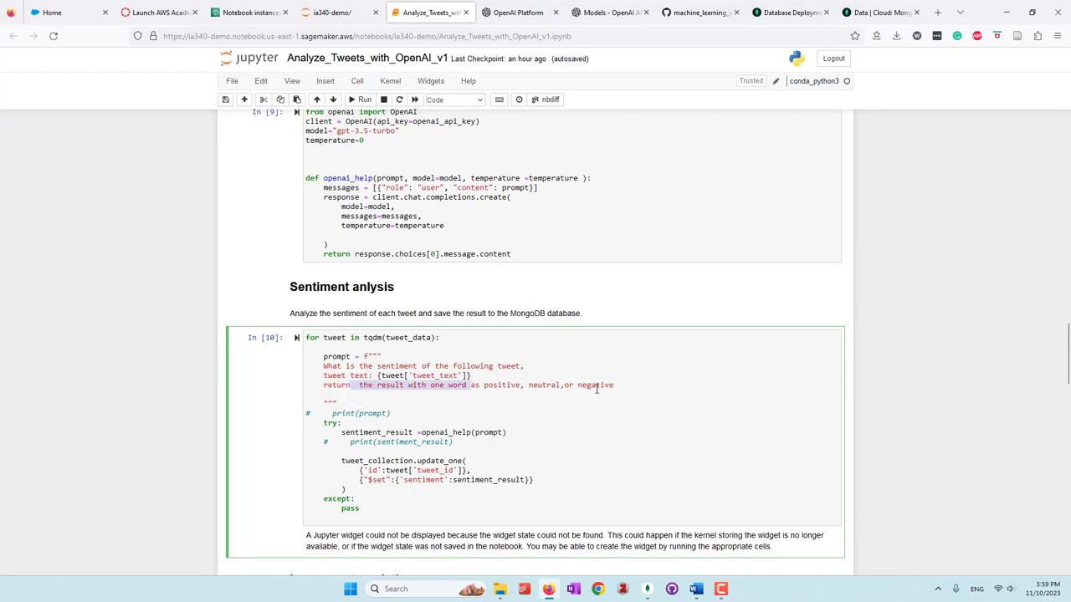
left_click(518, 407)
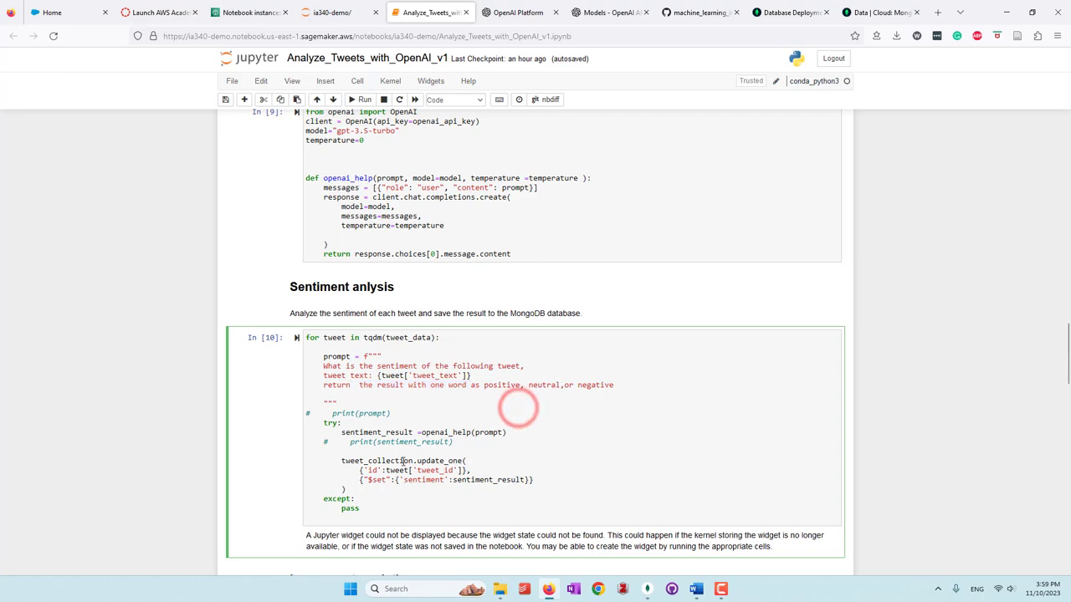
Step: Check the openai_help call and the tweet_collection update in the sentiment analysis cell, and run the cell
scroll(390, 430, "down", 3)
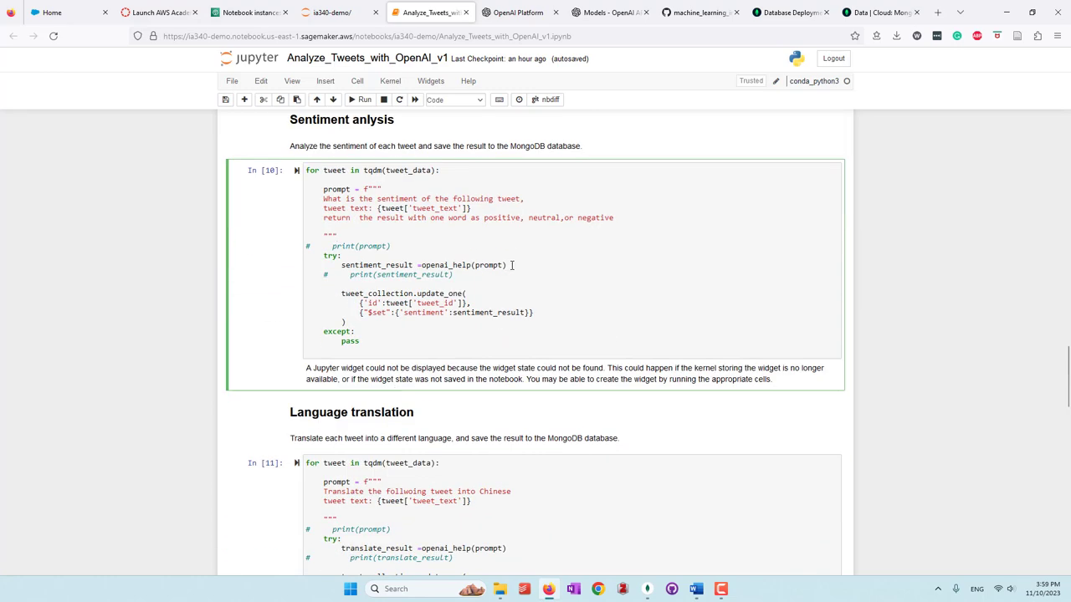
left_click_drag(506, 265, 430, 264)
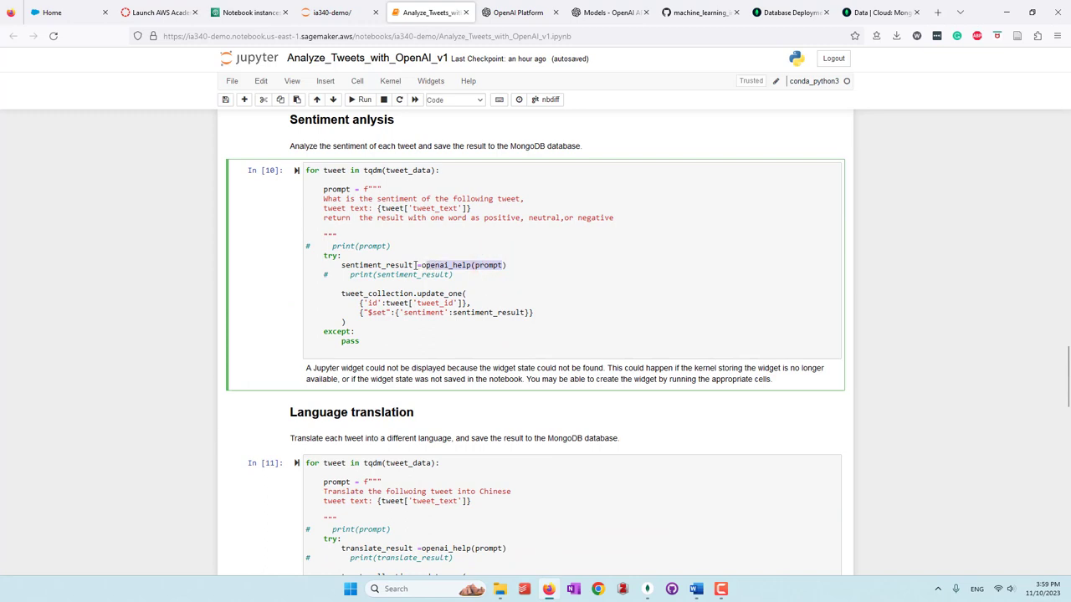
double_click(414, 265)
left_click(418, 294)
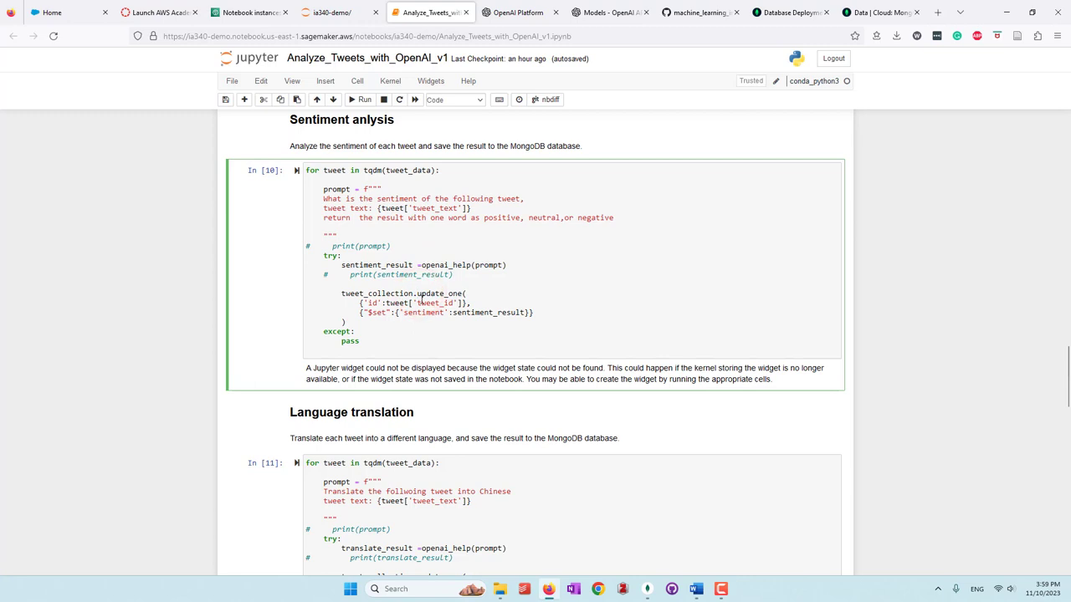
left_click_drag(361, 303, 458, 312)
left_click(392, 326)
left_click(296, 172)
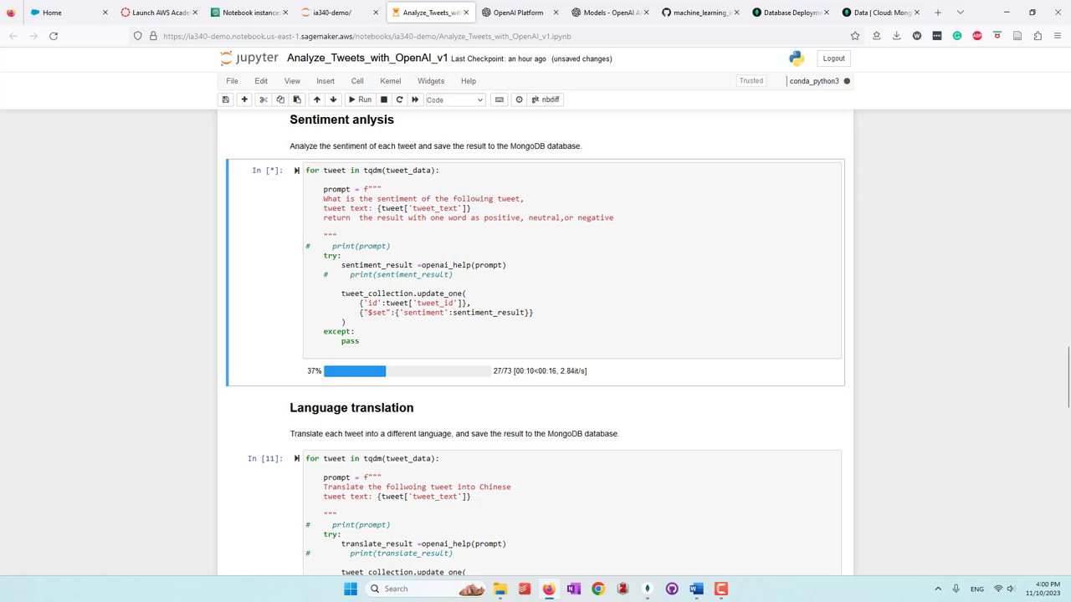
Step: Switch to the tweet.gun_va collection in MongoDB Atlas, expand the additional query options and start the filter with empty braces
left_click(468, 275)
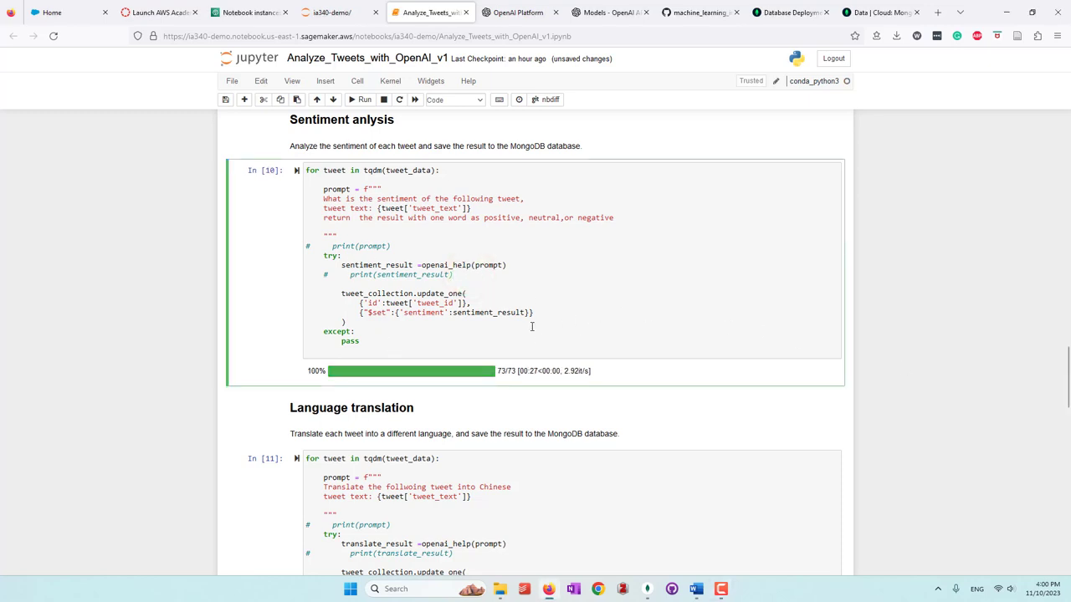
left_click(878, 11)
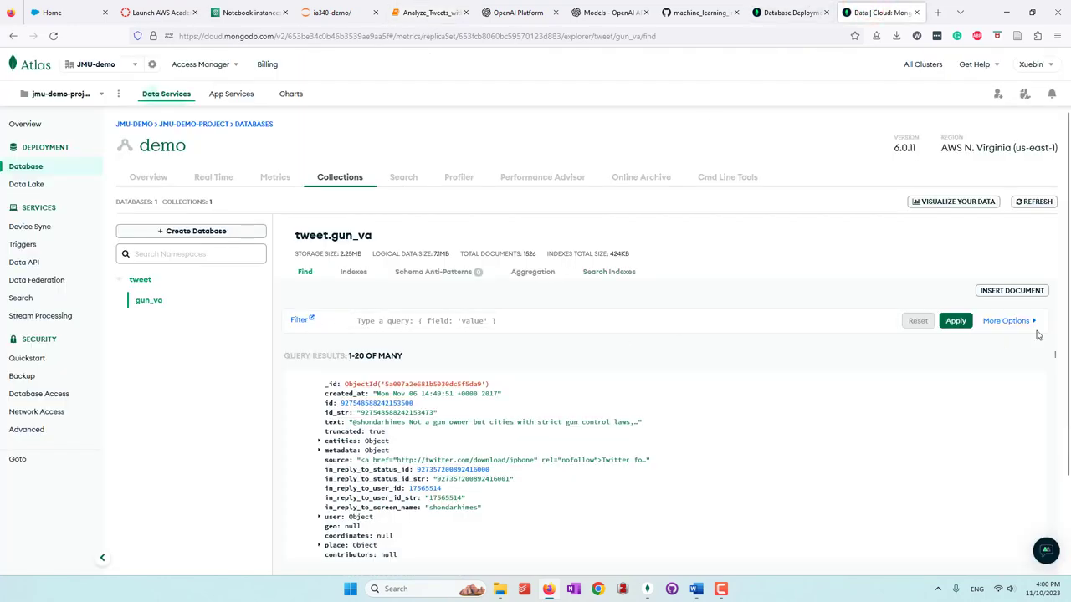
left_click(1012, 322)
left_click(496, 323)
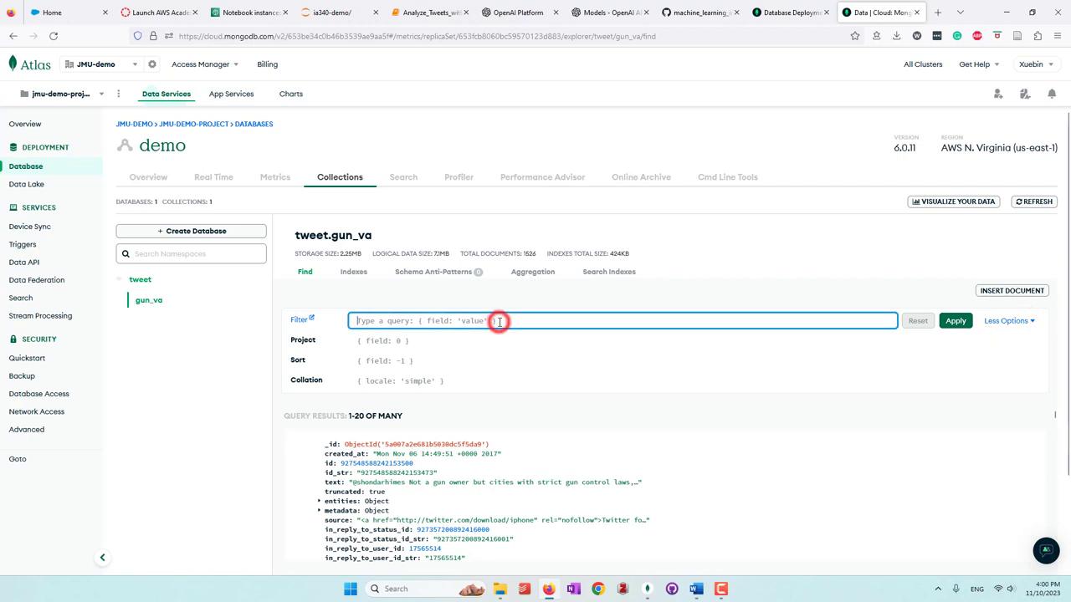
type("{}")
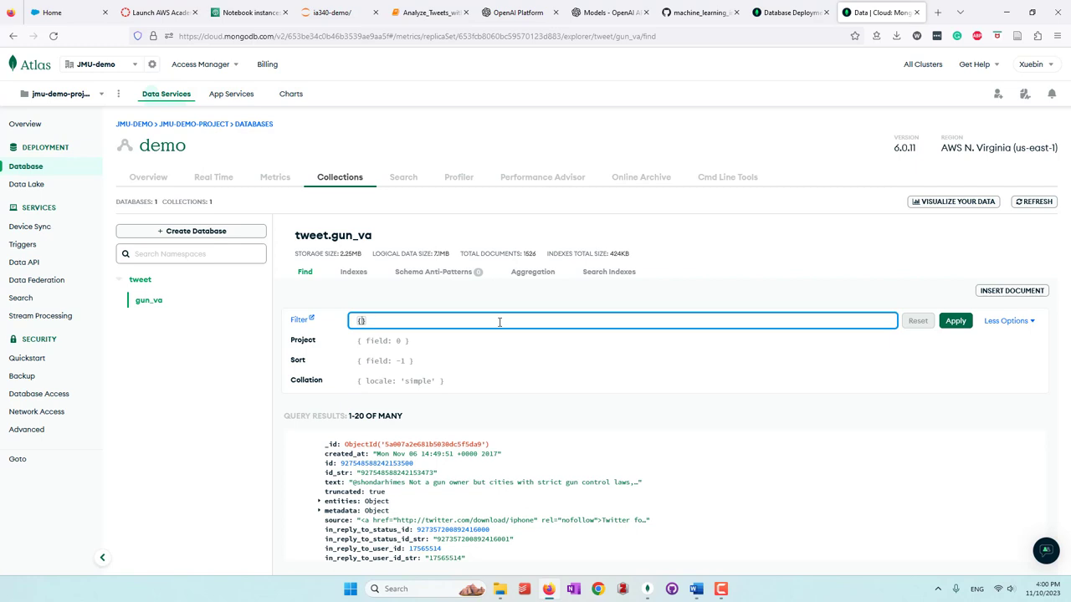
Step: Copy the sentiment field name from the notebook's sentiment analysis cell and complete the Atlas filter as {sentiment:{$ne:null}}
left_click(409, 12)
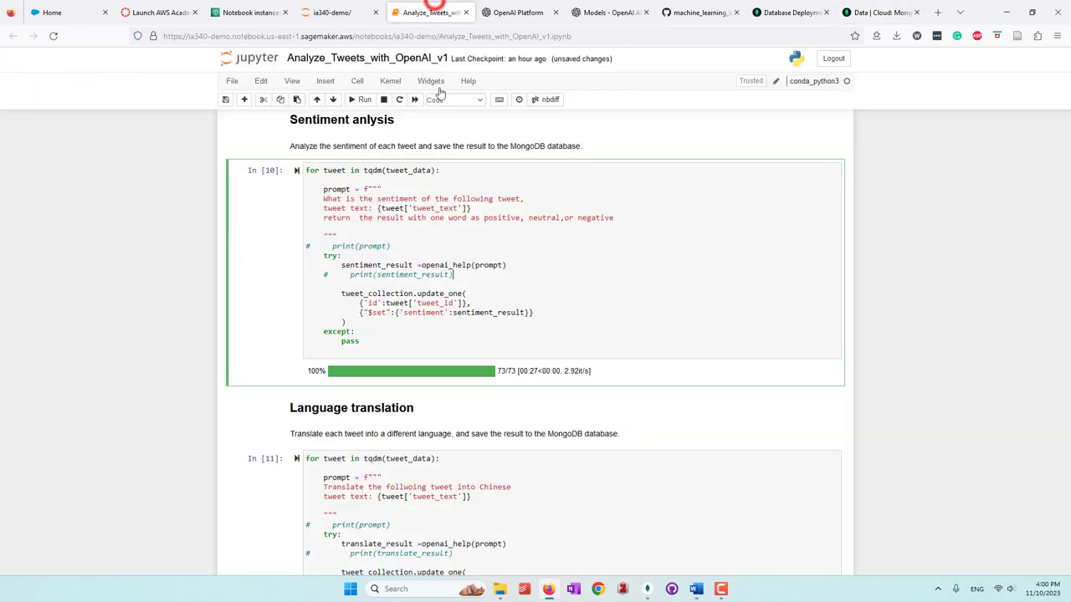
double_click(422, 312)
key("ctrl+c")
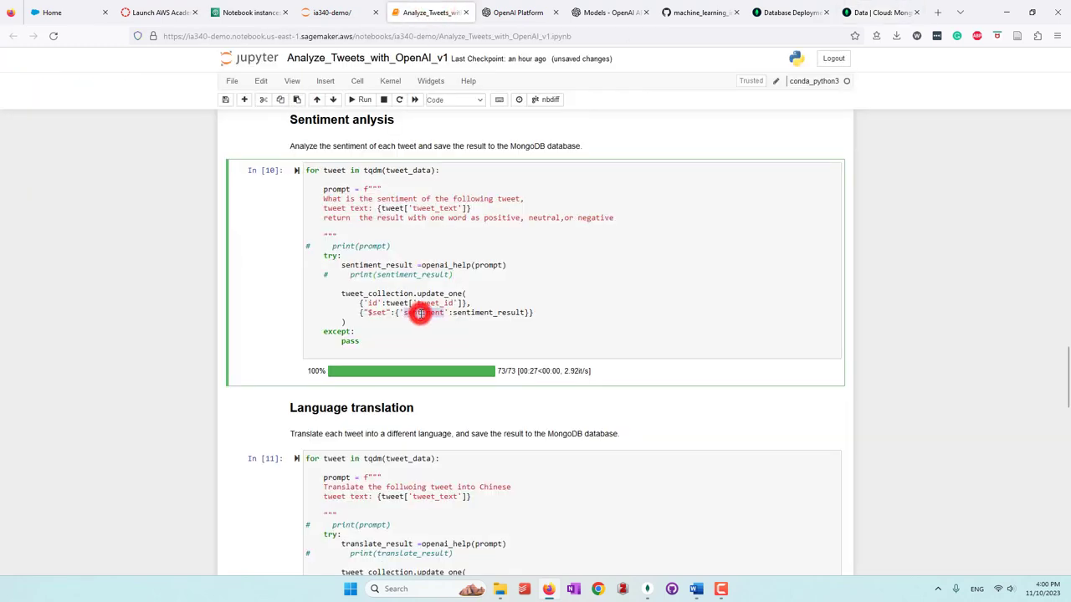
left_click(879, 12)
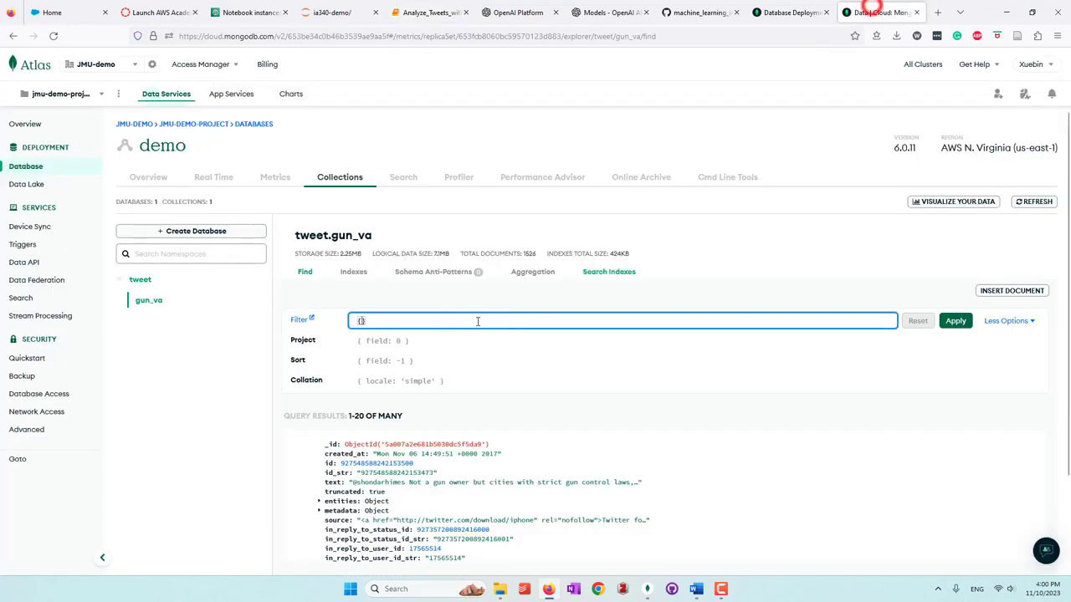
key("ctrl+v")
type(":")
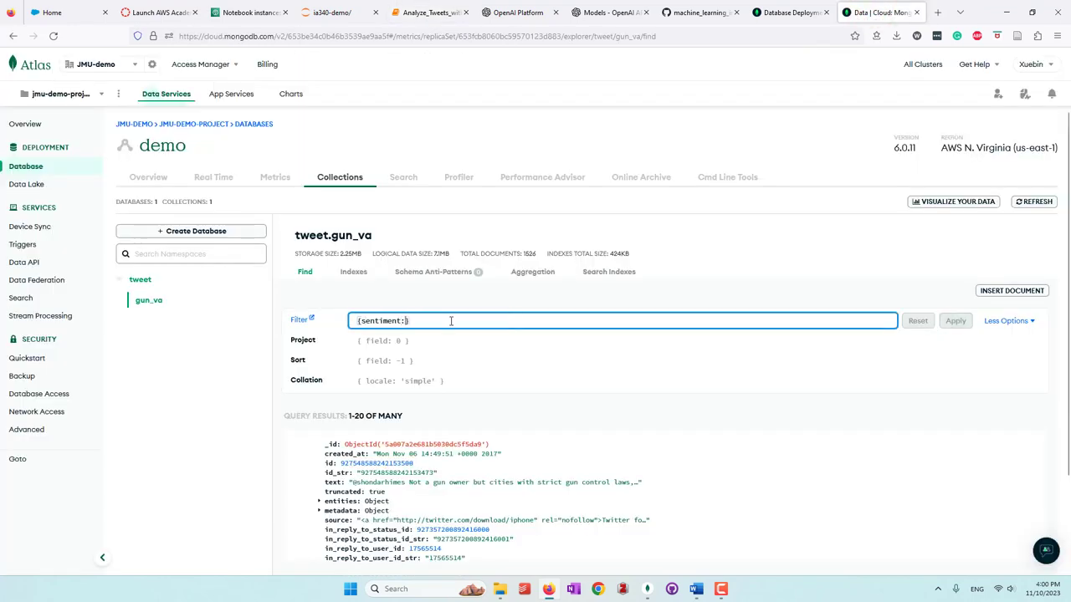
type("{$n")
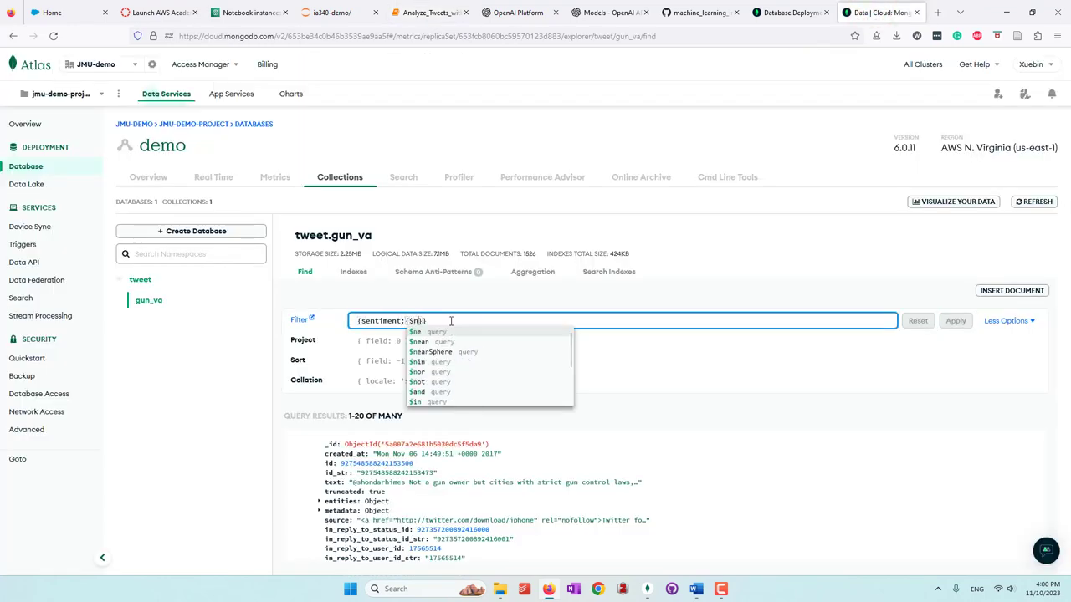
type("e:null")
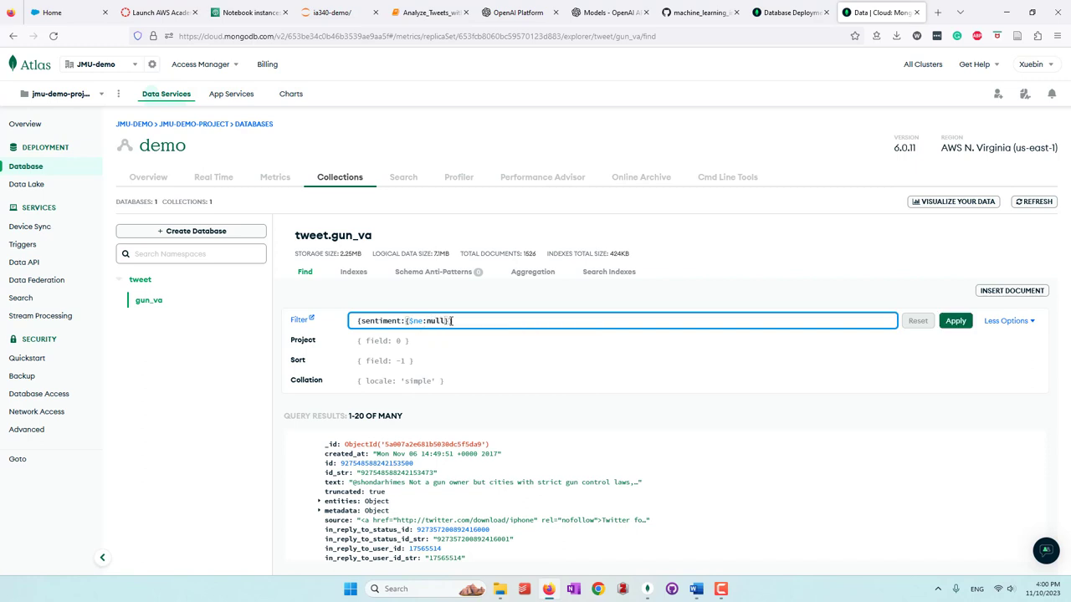
Step: Set the projection to {sentiment:1,text:1}, apply the query and check the sentiment saved for each returned tweet
left_click(440, 340)
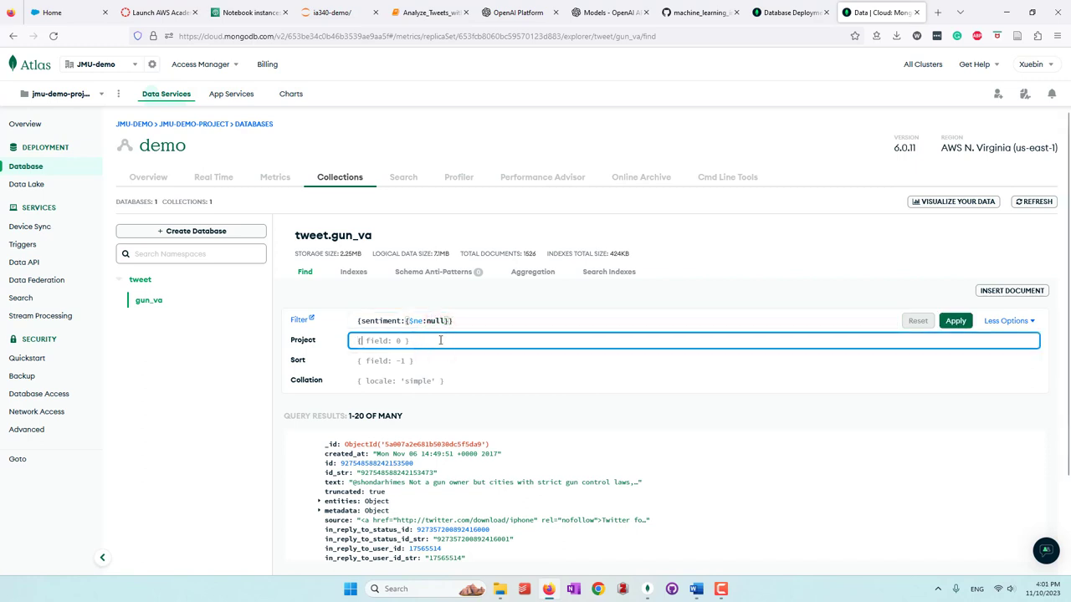
type("{sentiment")
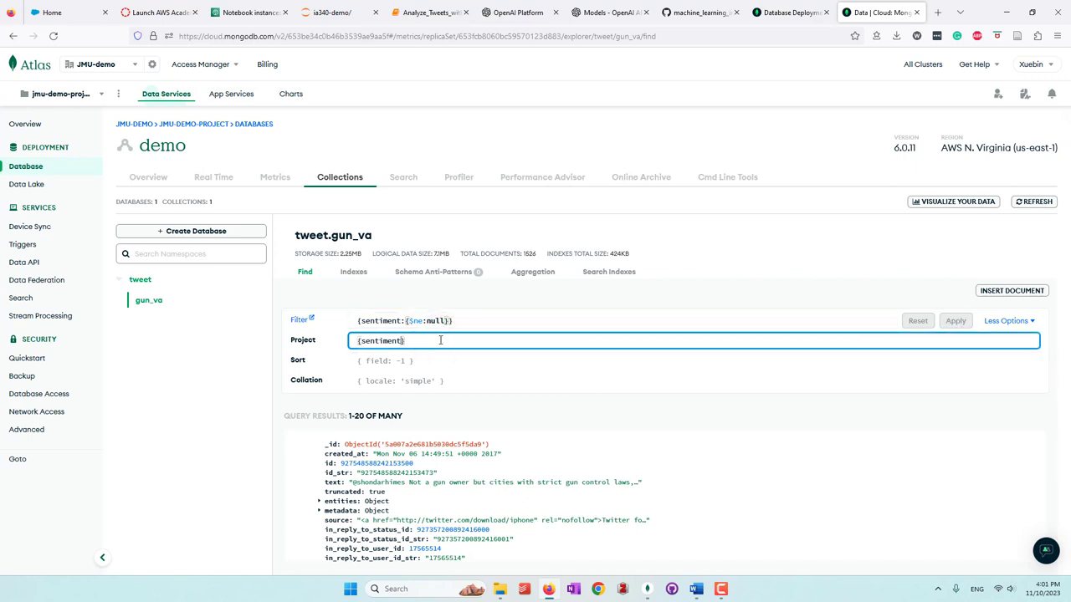
type(":1,text")
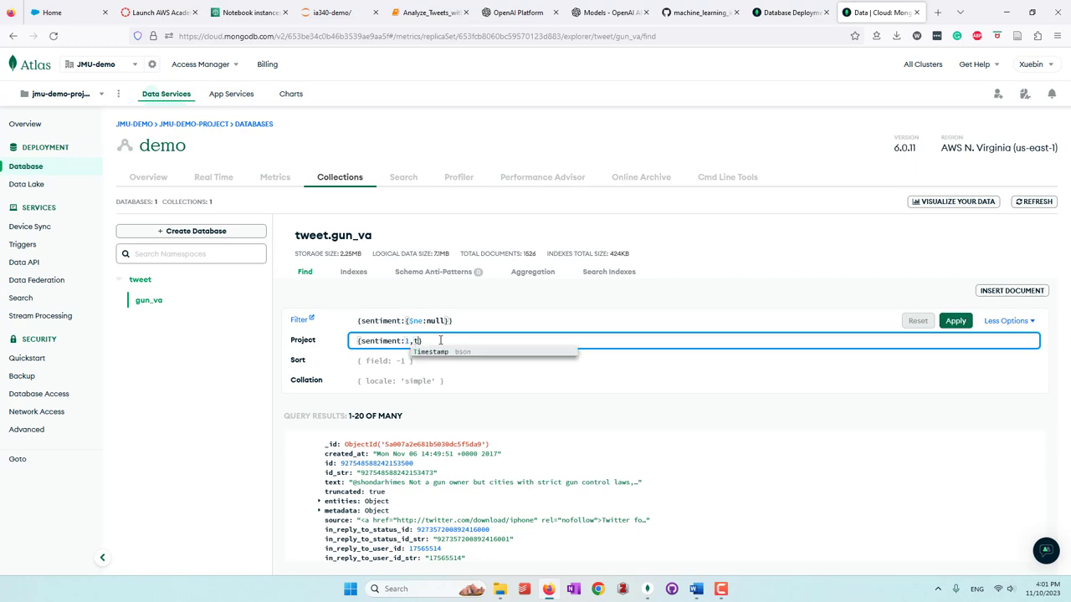
type(":1")
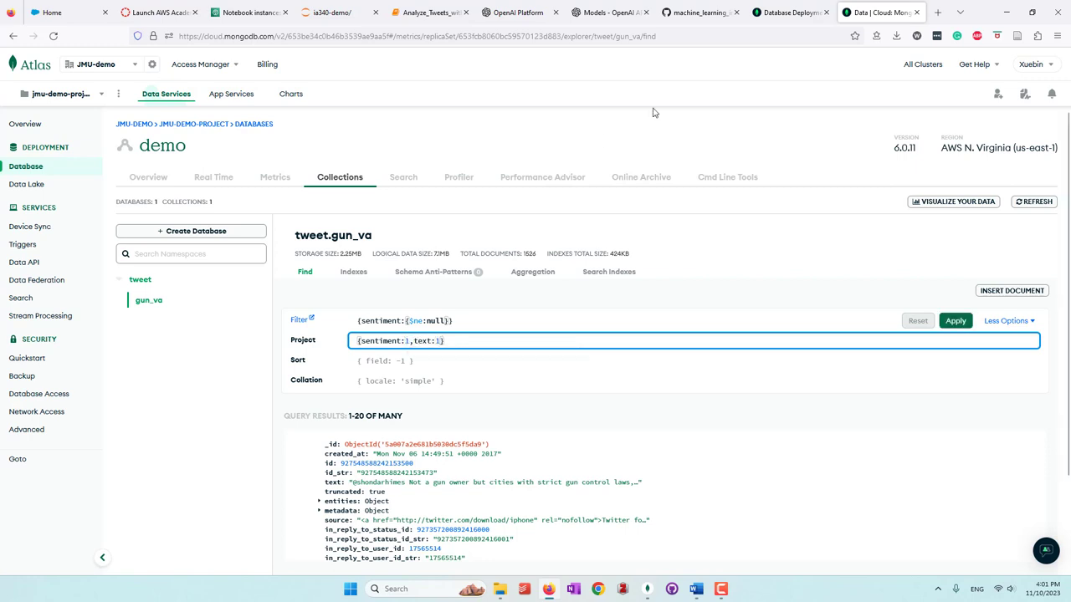
left_click(956, 322)
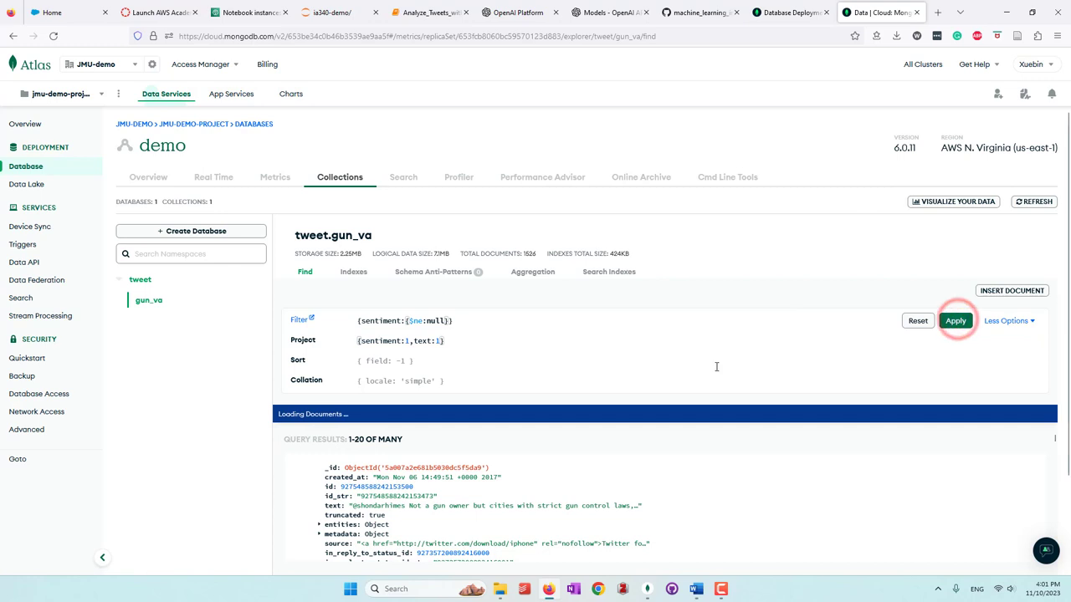
scroll(560, 353, "down", 2)
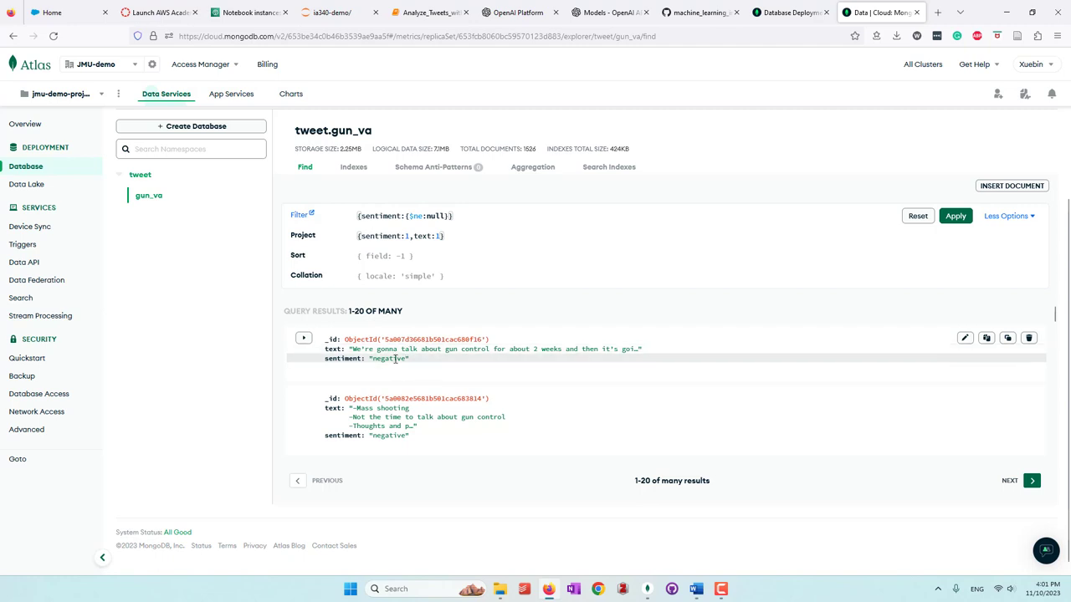
scroll(397, 436, "down", 3)
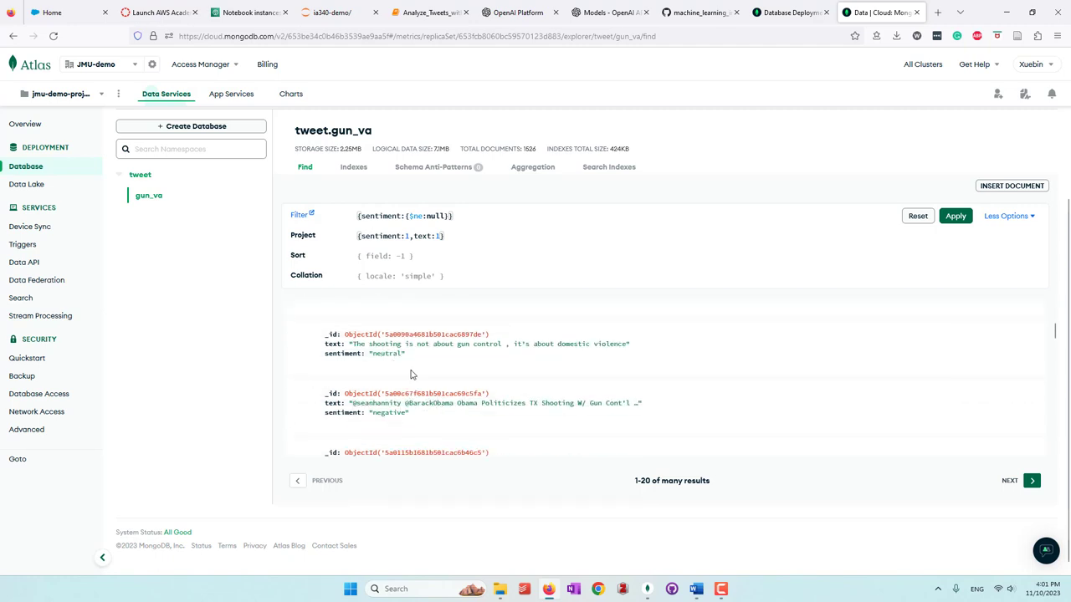
scroll(410, 373, "down", 3)
scroll(410, 373, "down", 5)
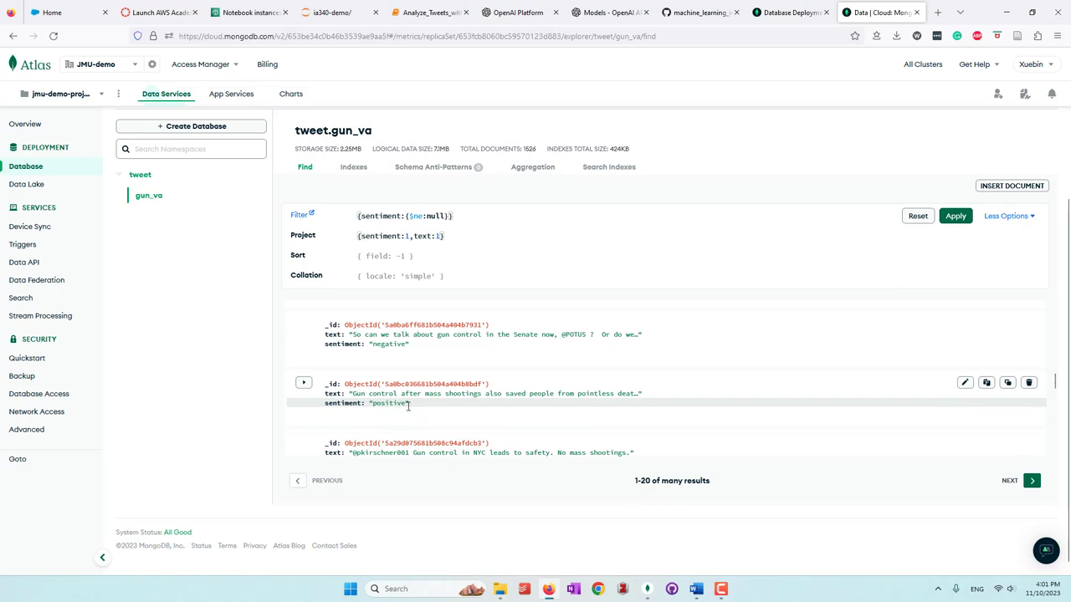
scroll(538, 406, "down", 3)
Step: Return to the Analyze_Tweets_with_OpenAI_v1 notebook, check the Chinese translation prompt and run the Language translation cell
left_click(414, 11)
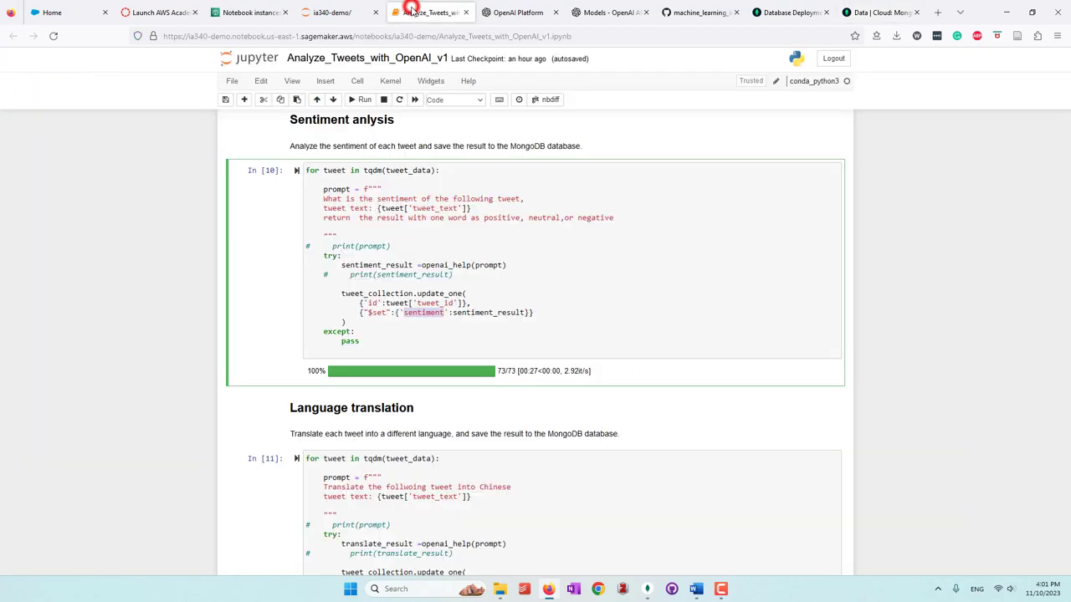
left_click(491, 486)
scroll(444, 451, "down", 2)
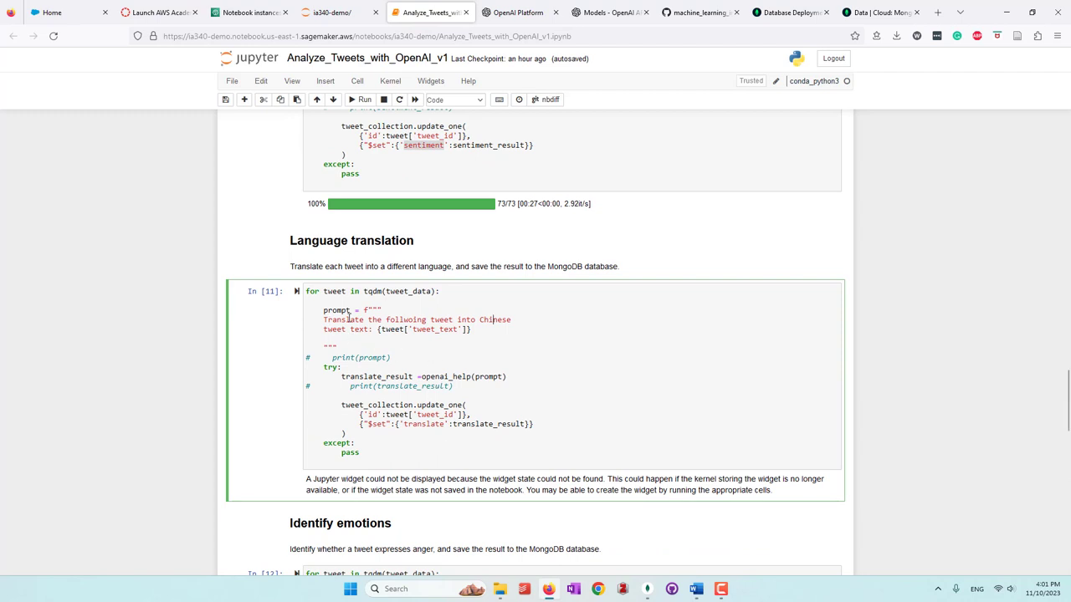
double_click(493, 320)
left_click(296, 291)
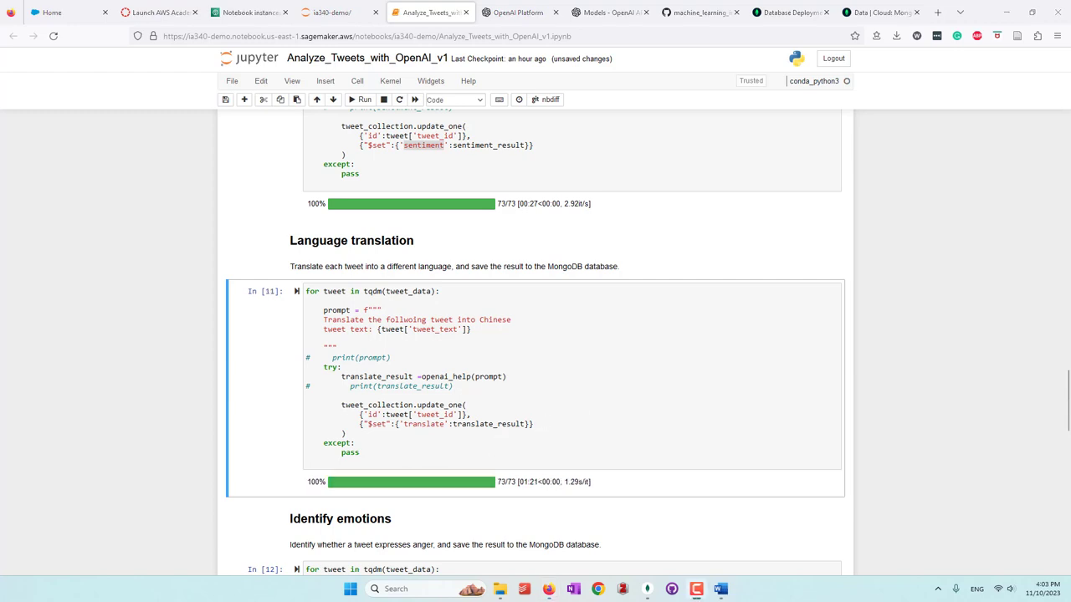
Step: Copy the translate field name from the tweet_collection update in the Language translation cell
left_click(452, 384)
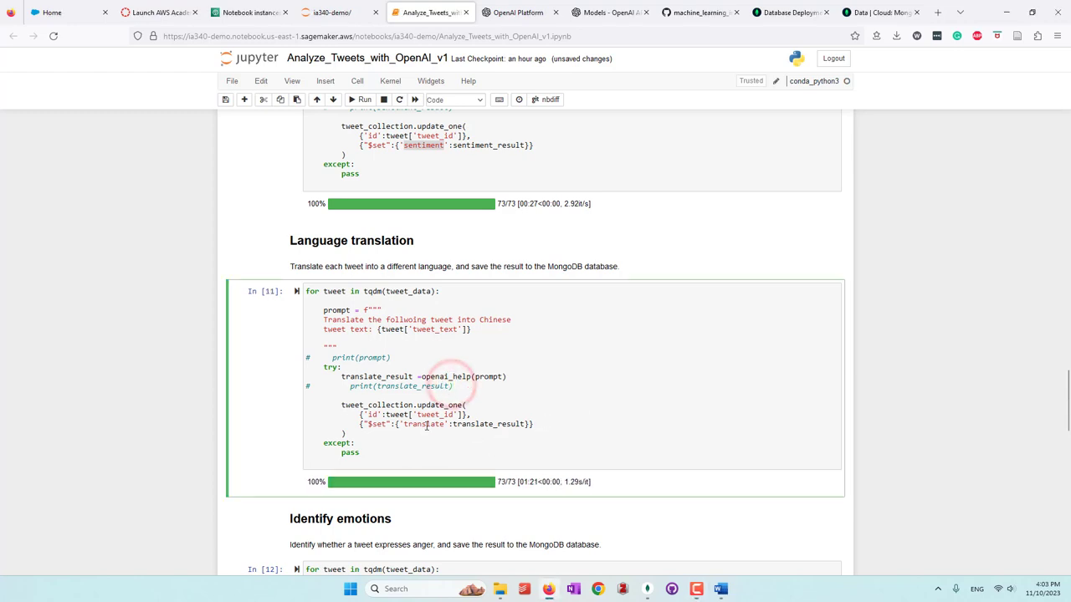
double_click(425, 424)
key("ctrl+c")
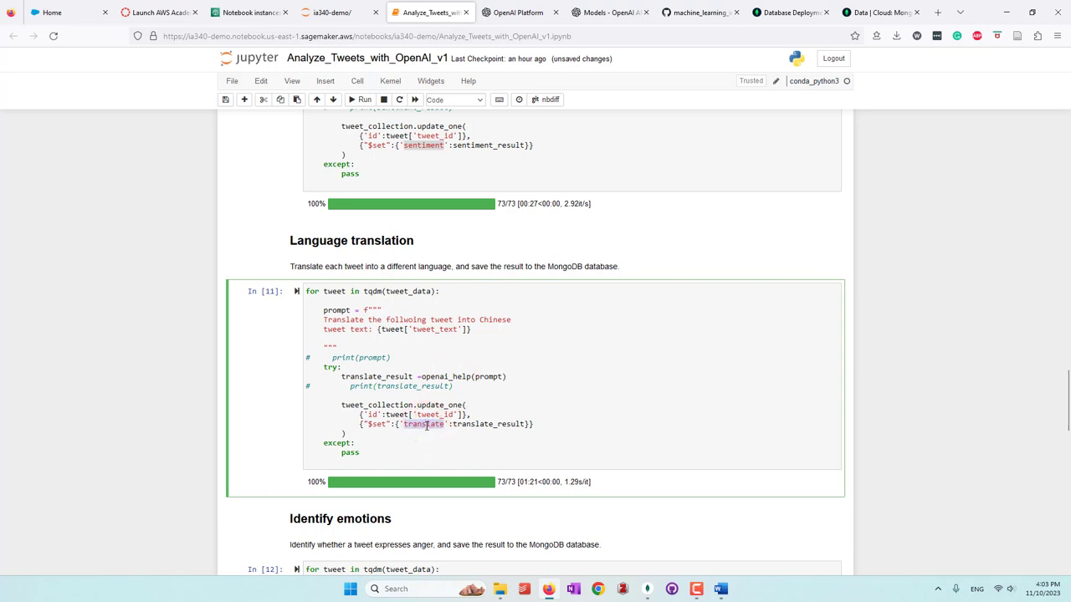
left_click(501, 383)
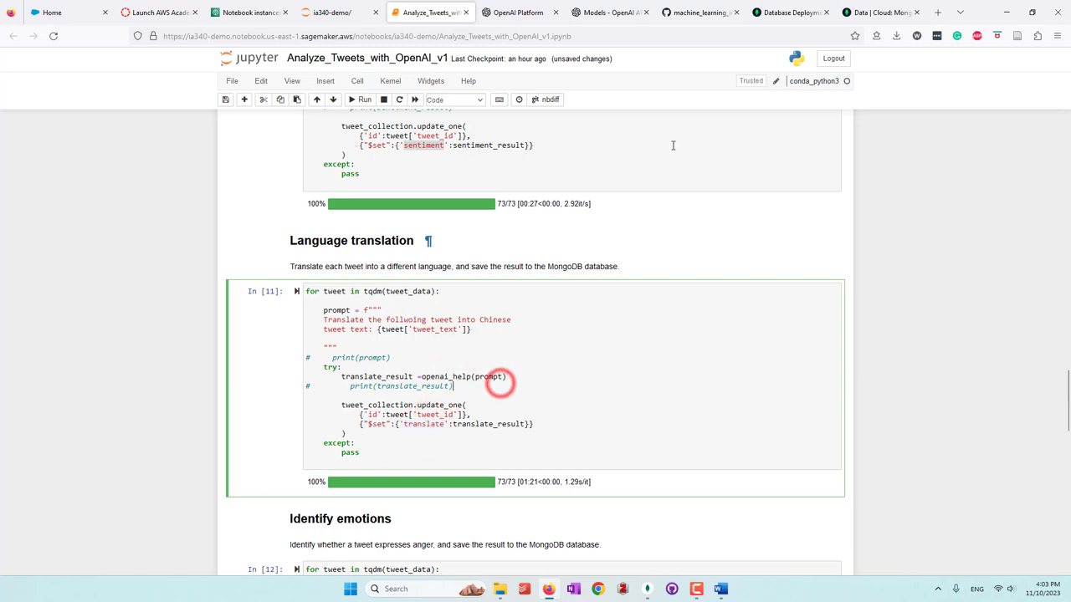
Step: In the Atlas collection, extend the projection to {sentiment:1,text:1,translate:1}, apply the query and review the tweets' Chinese translations
left_click(865, 17)
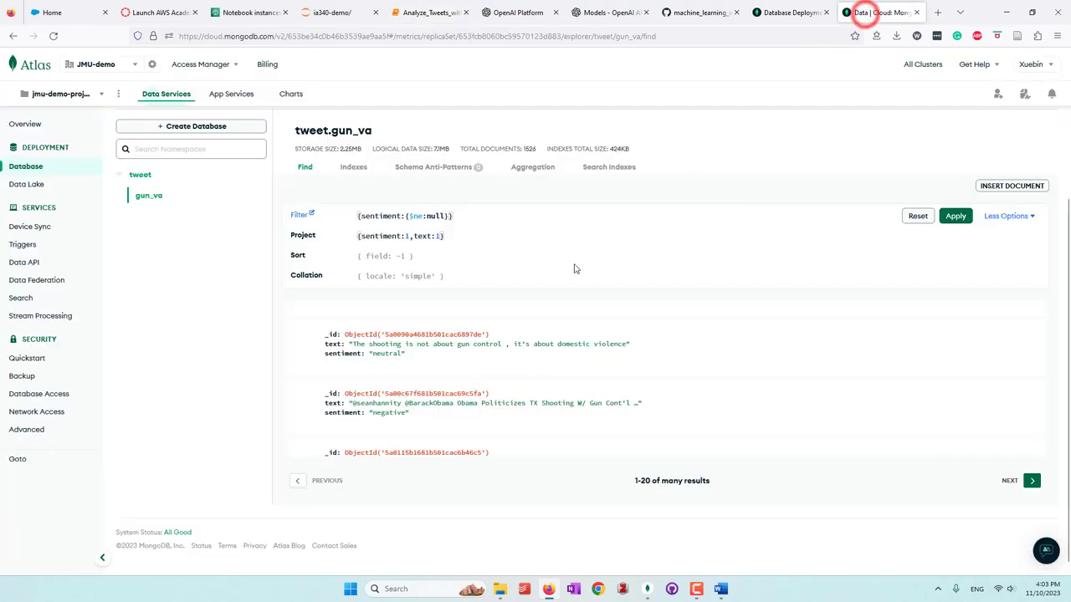
left_click(439, 236)
type(",")
key("ctrl+v")
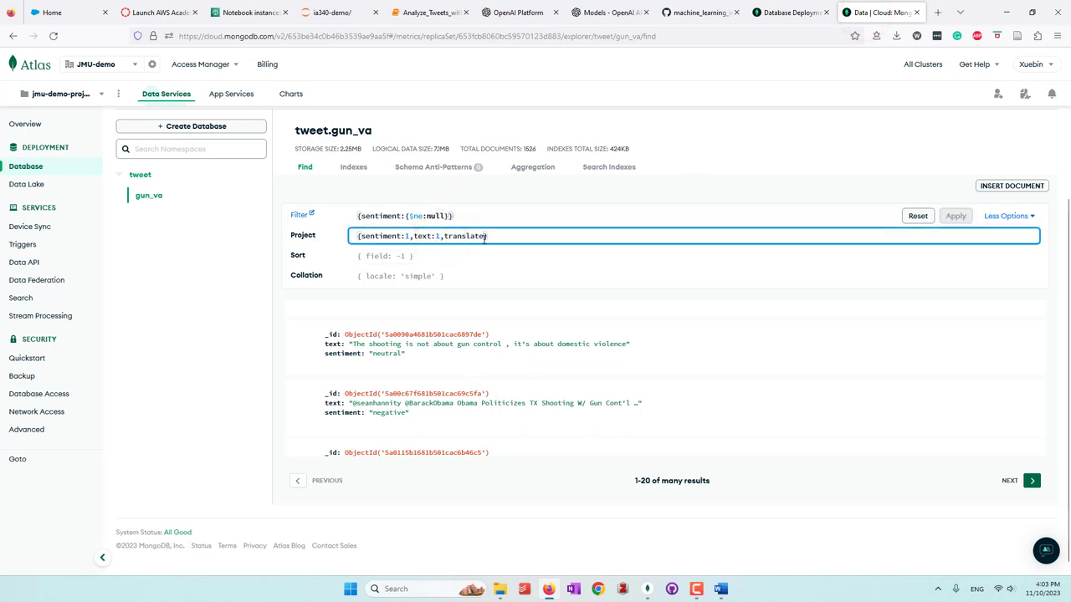
type(":1")
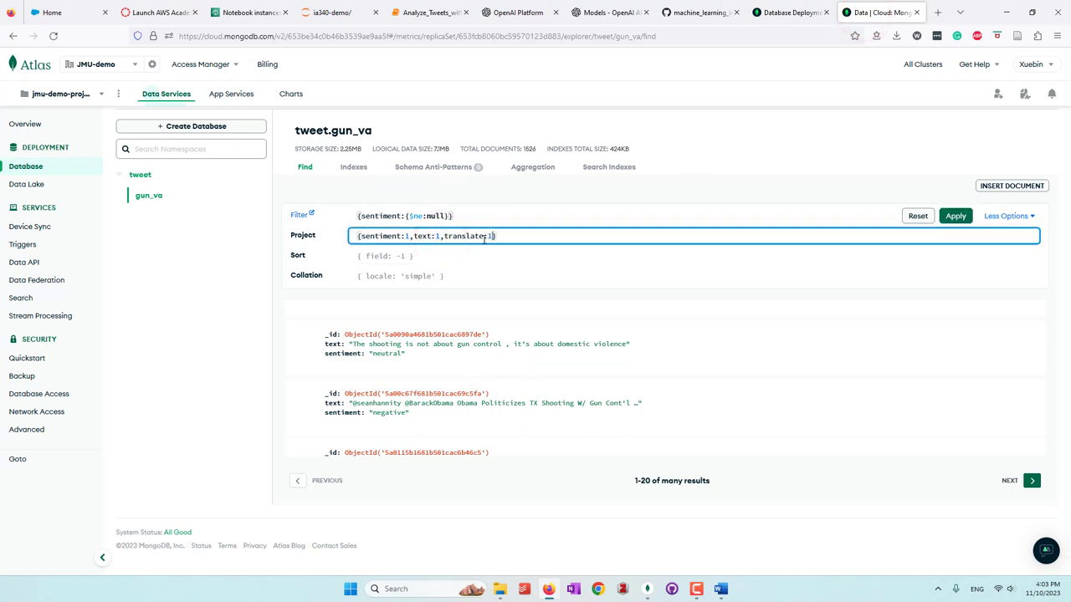
left_click(956, 217)
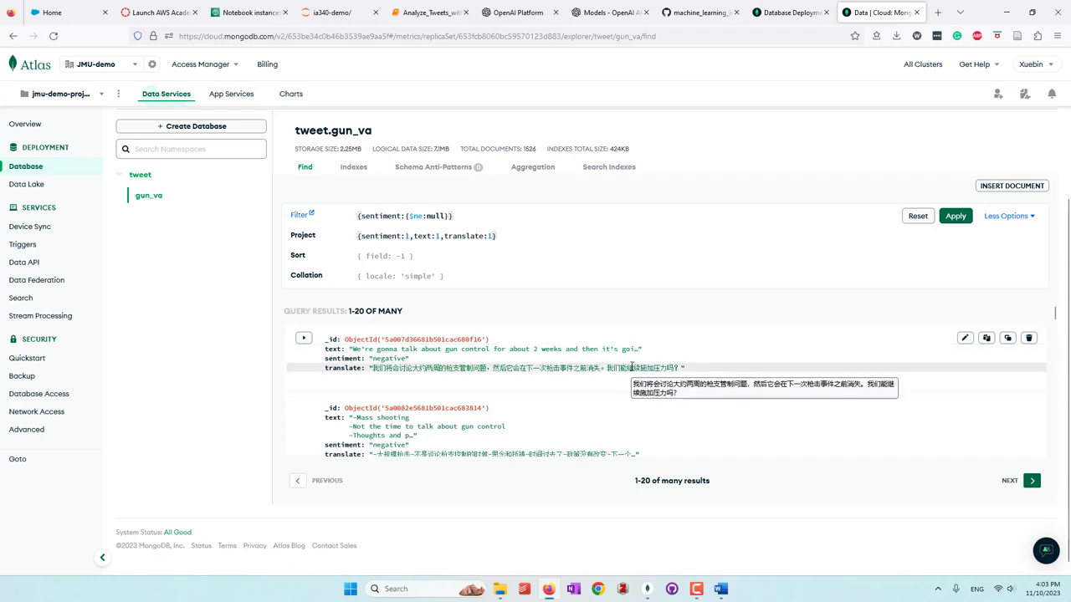
scroll(548, 390, "down", 2)
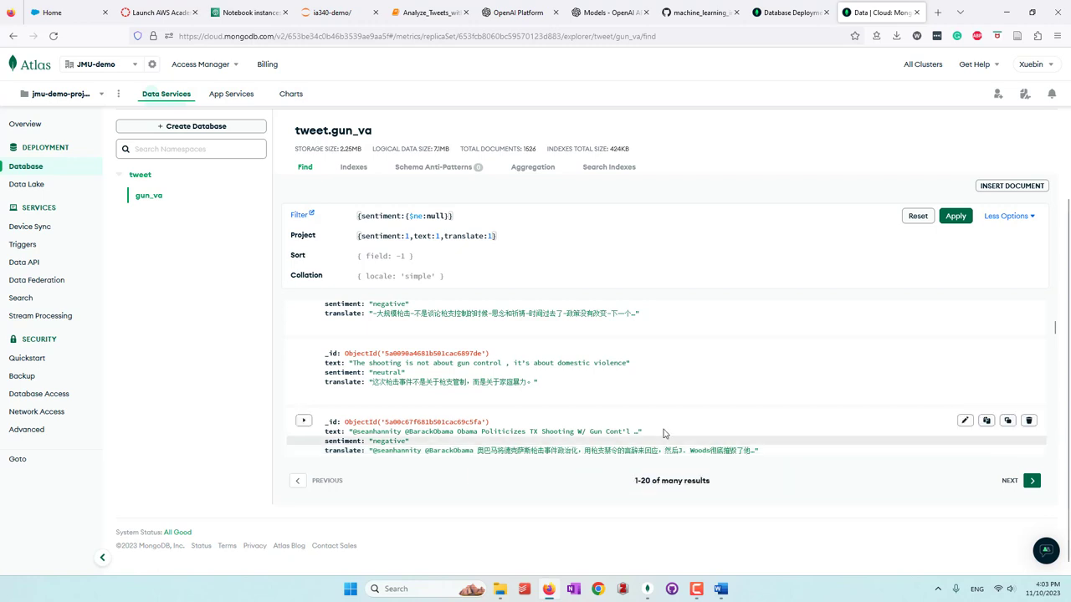
scroll(556, 384, "down", 3)
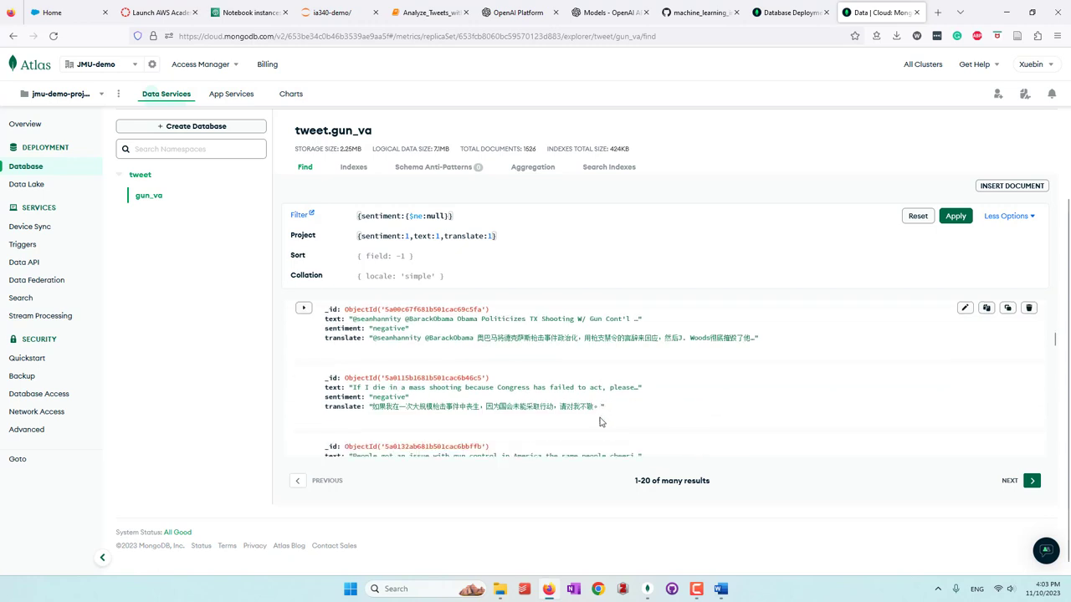
scroll(608, 402, "up", 5)
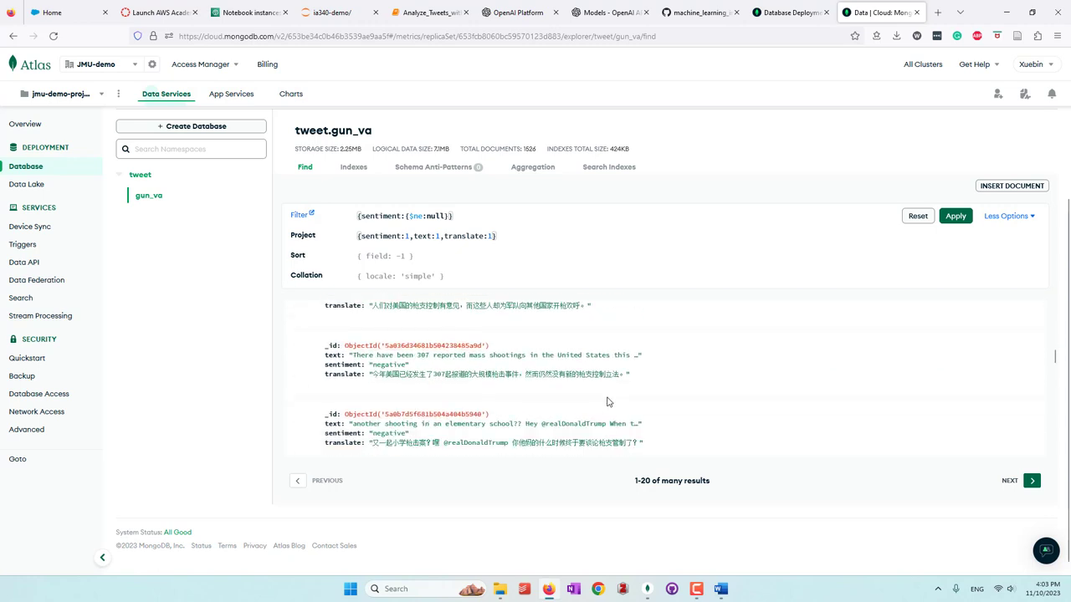
Step: Return to the notebook and examine the Identify emotions cell's anger prompt, openai_help call and tweet_collection update
left_click(424, 10)
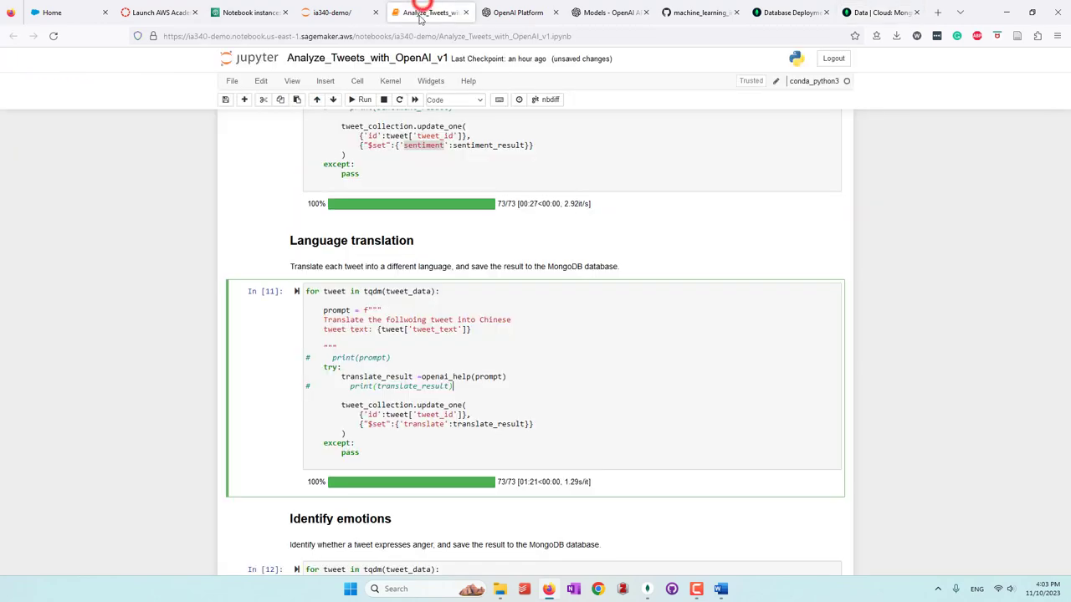
left_click(393, 343)
scroll(561, 354, "down", 4)
scroll(561, 354, "down", 4)
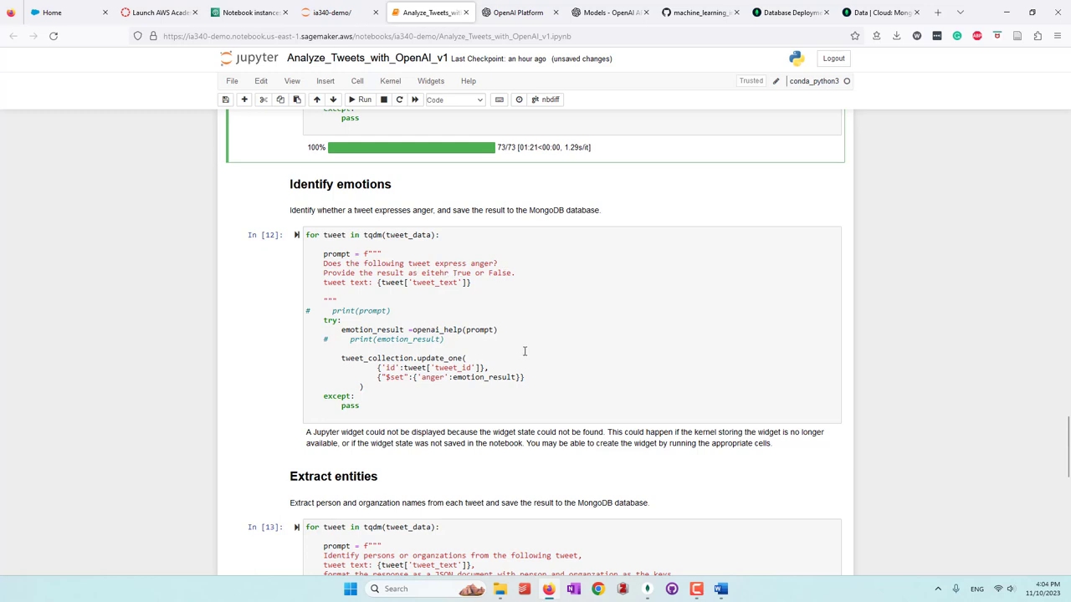
left_click(538, 379)
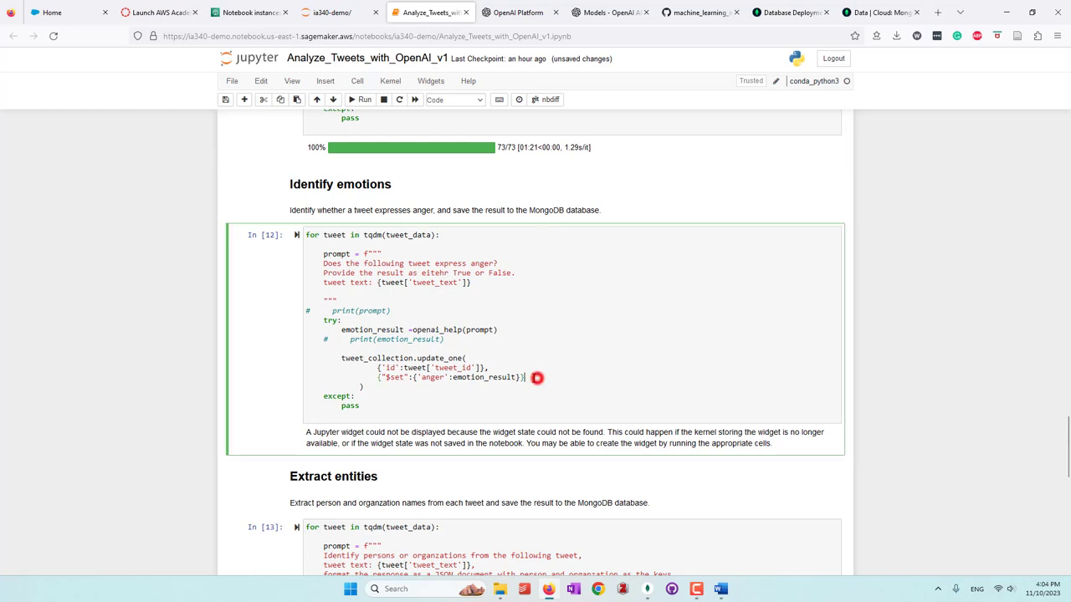
key("shift+Up")
key("shift+Up")
key("shift+Home")
left_click(422, 337)
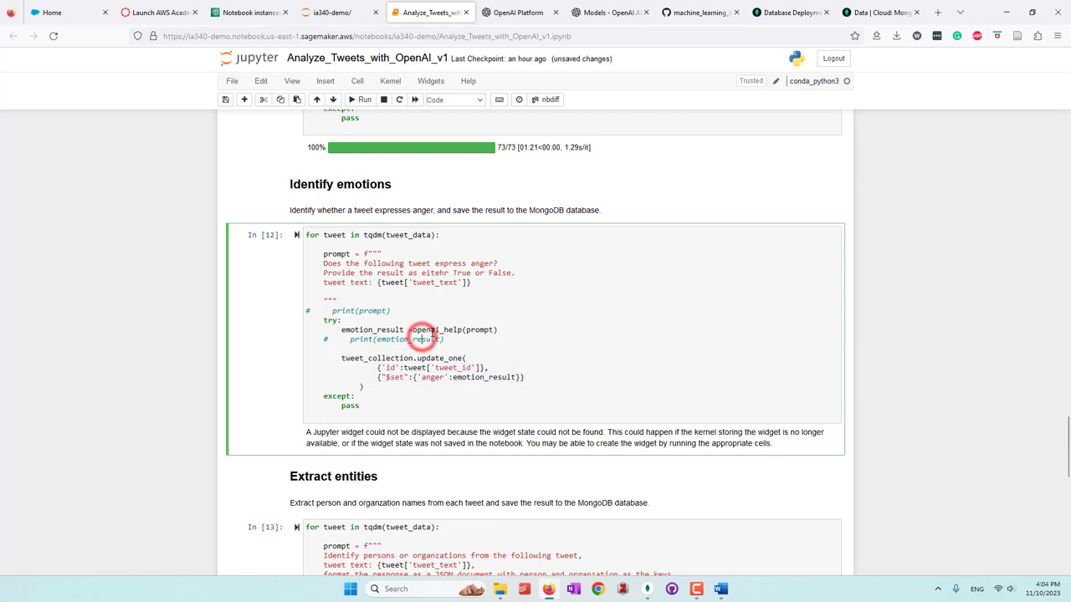
Step: Run the Identify emotions cell to save each tweet's anger result to the MongoDB database
left_click(296, 235)
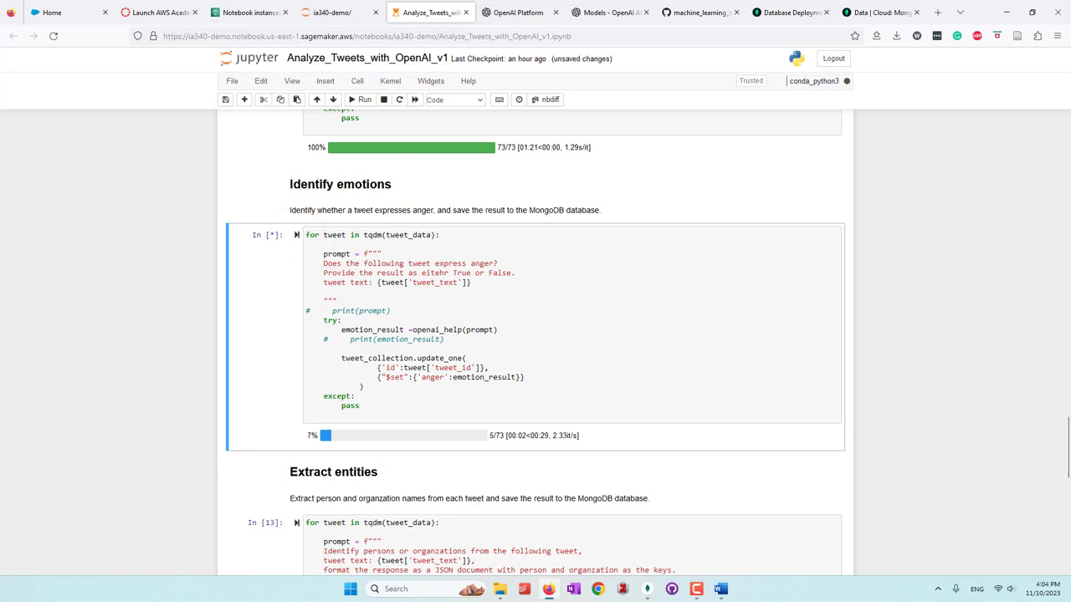
left_click(270, 328)
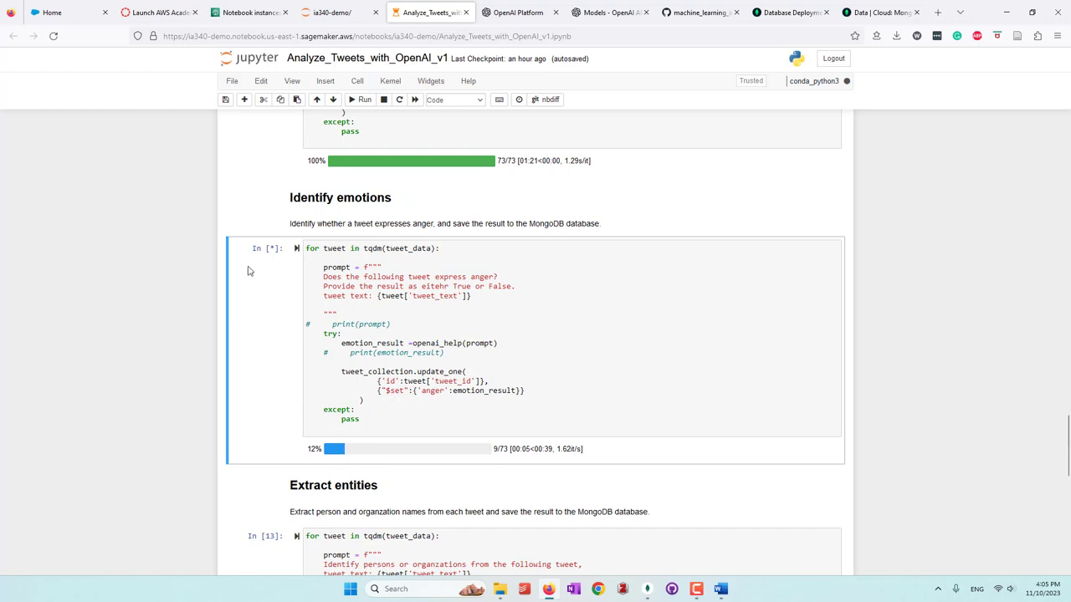
left_click(384, 101)
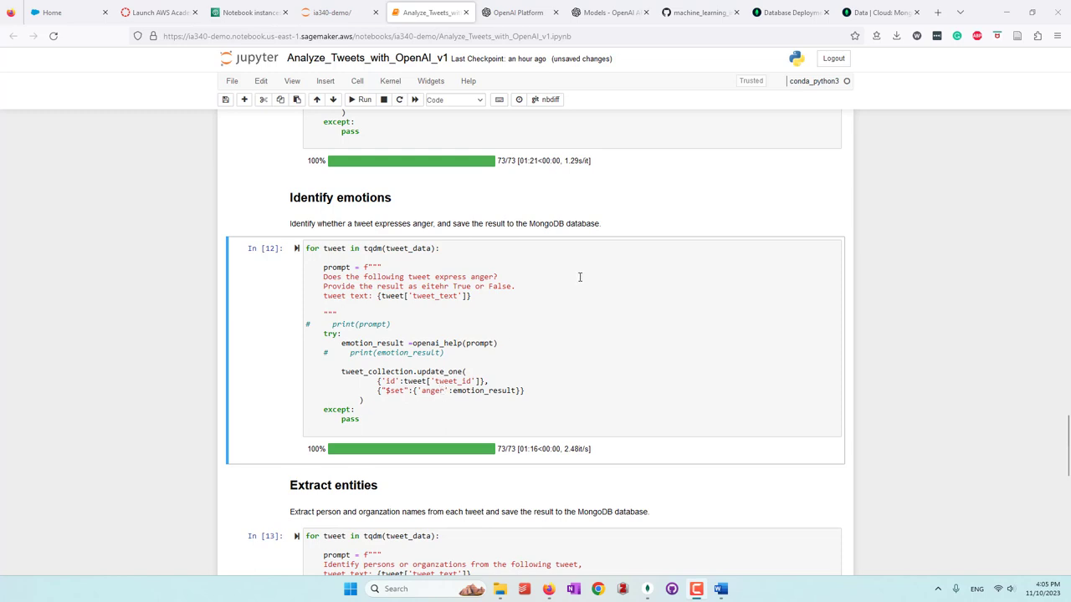
Step: In the Atlas gun_va collection, extend the projection to {sentiment:1,text:1,translate:1,anger:1}, apply the query and review the tweets' anger values
left_click(848, 11)
left_click(494, 236)
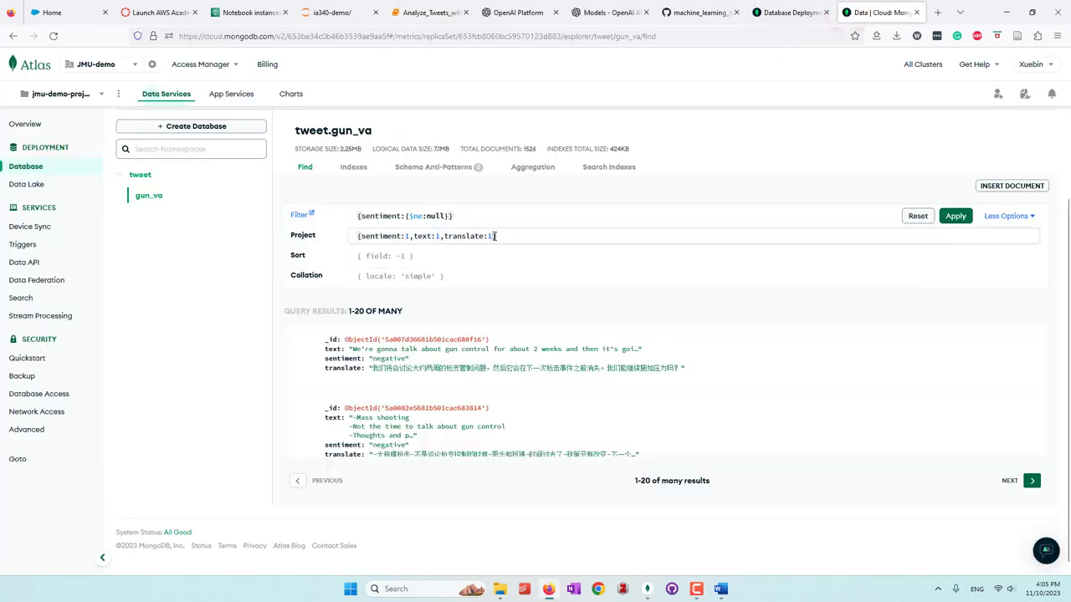
type(",anger:")
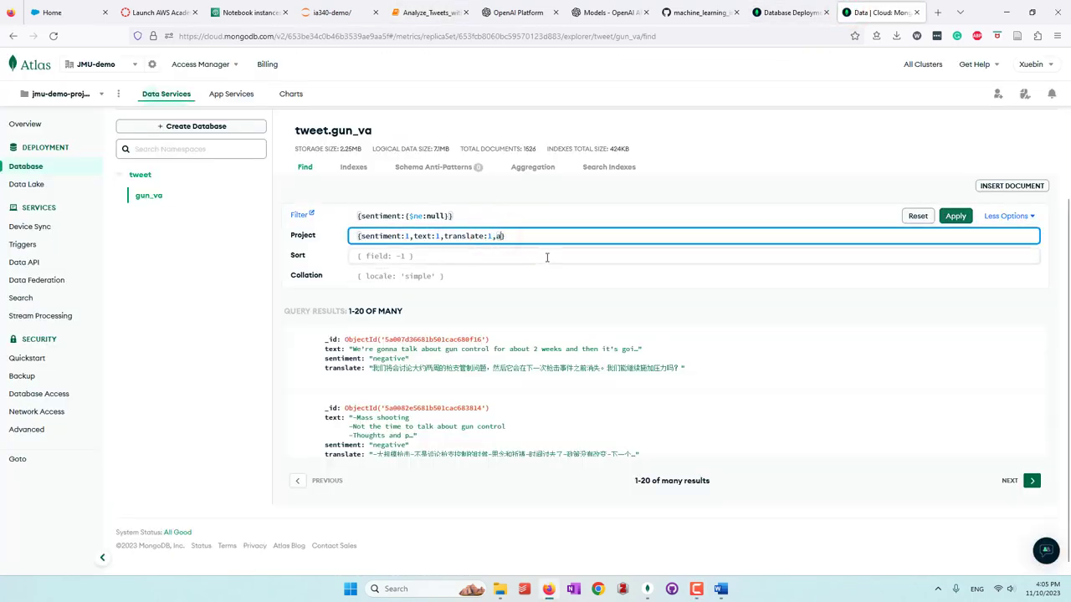
type("1")
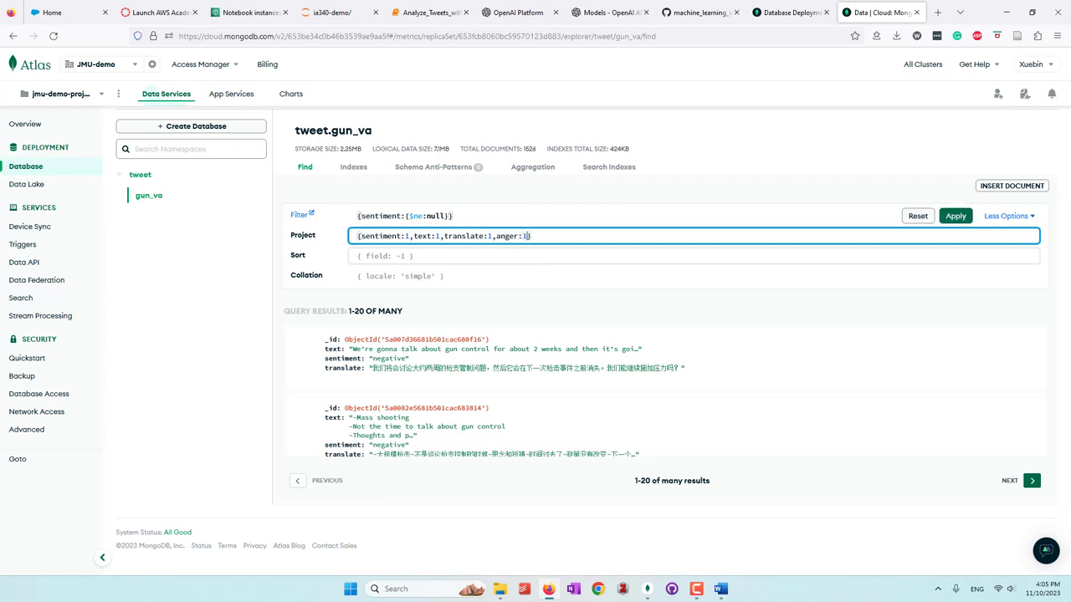
left_click(954, 216)
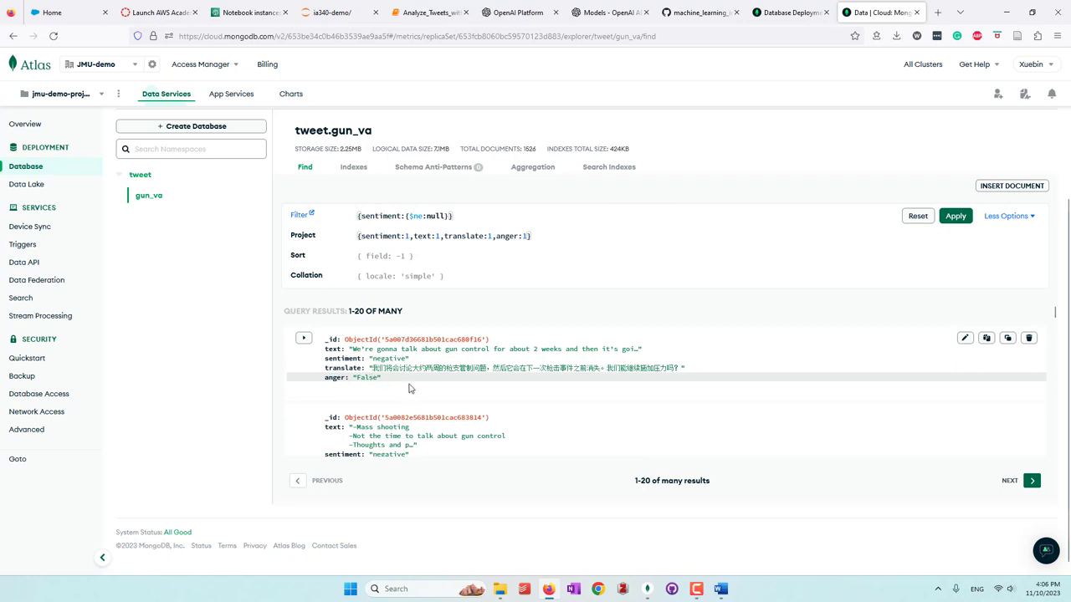
scroll(370, 360, "down", 2)
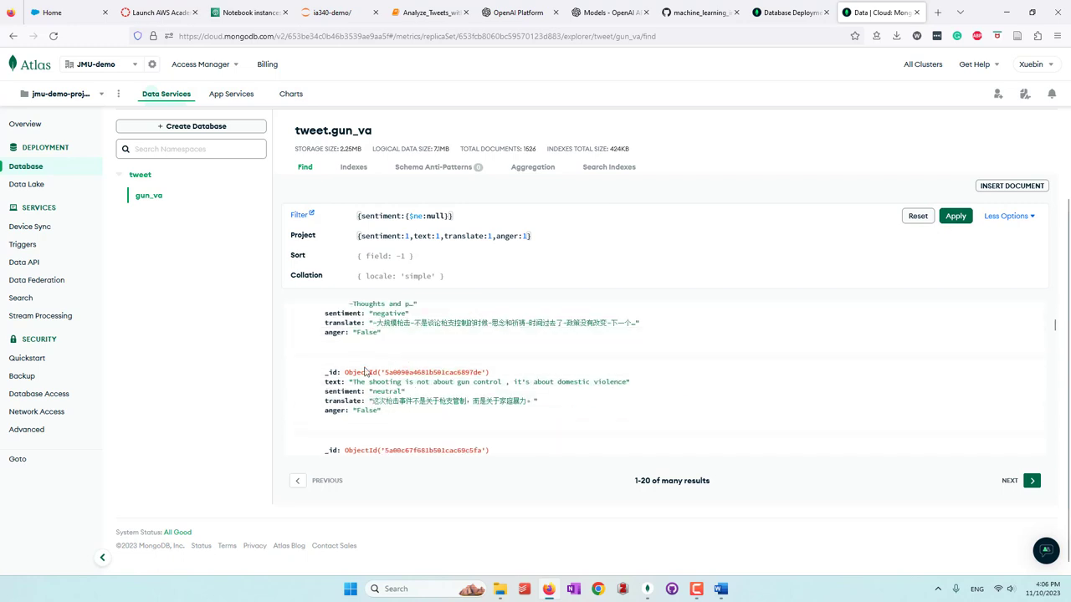
scroll(381, 393, "down", 2)
scroll(385, 405, "down", 4)
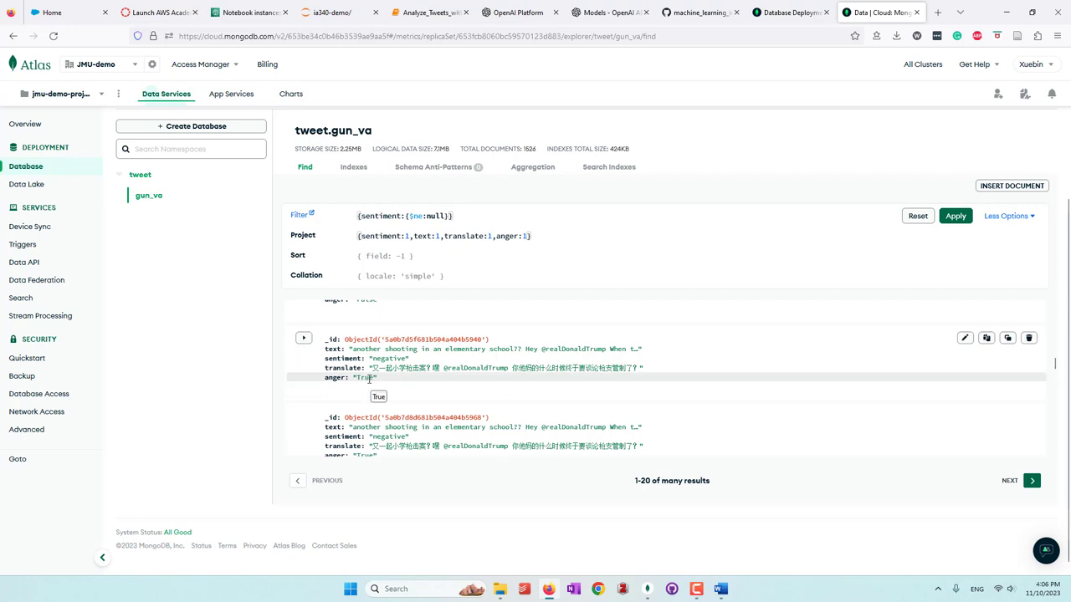
Step: Return to the Analyze_Tweets_with_OpenAI_v1 notebook, check the person and organization JSON prompt and run the Extract entities cell
left_click(430, 12)
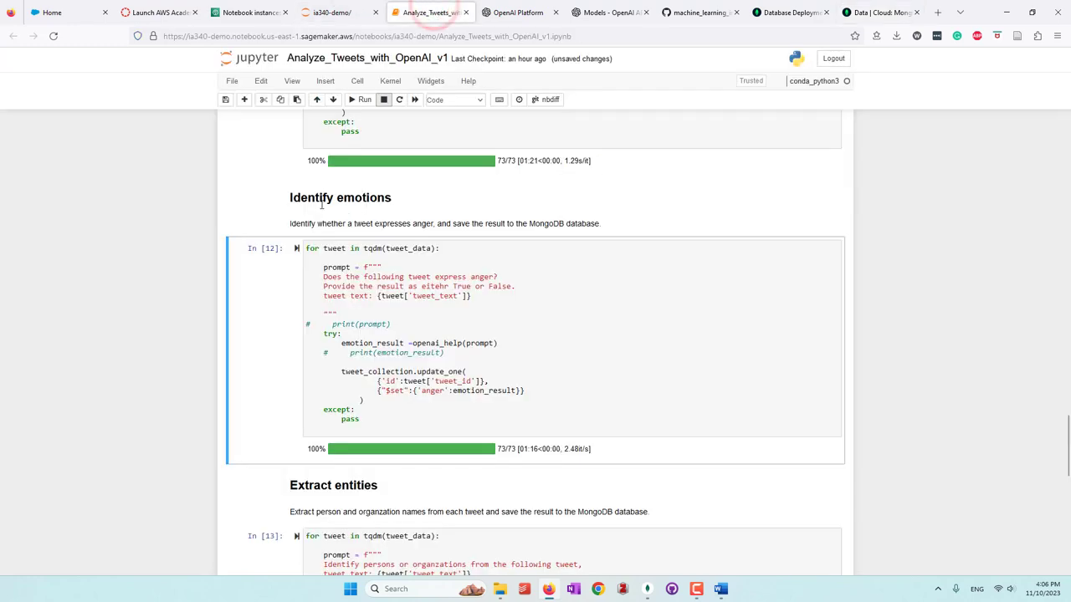
scroll(535, 375, "down", 2)
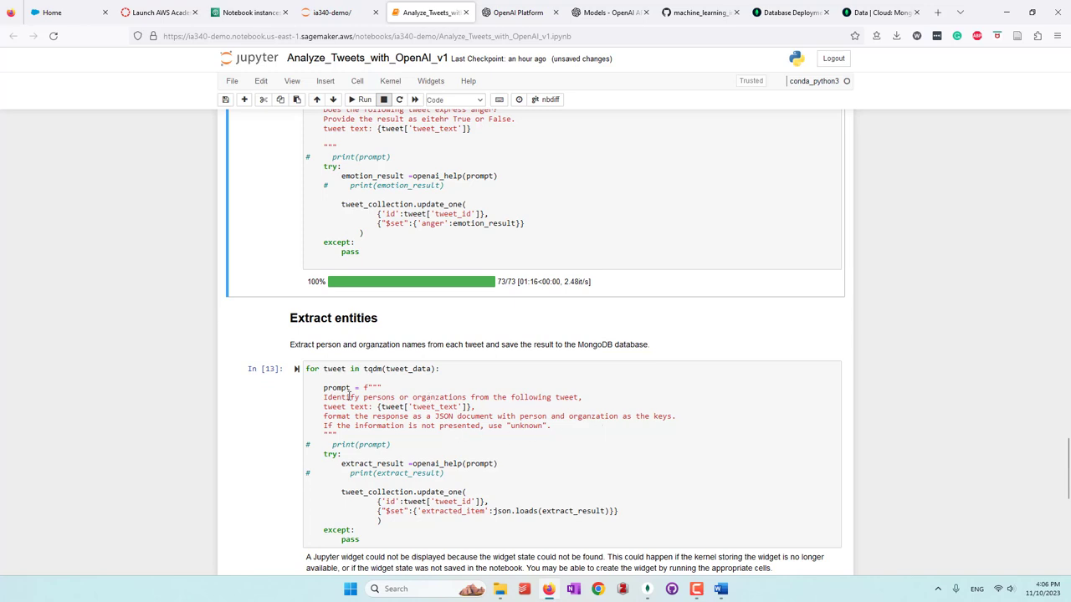
left_click(435, 416)
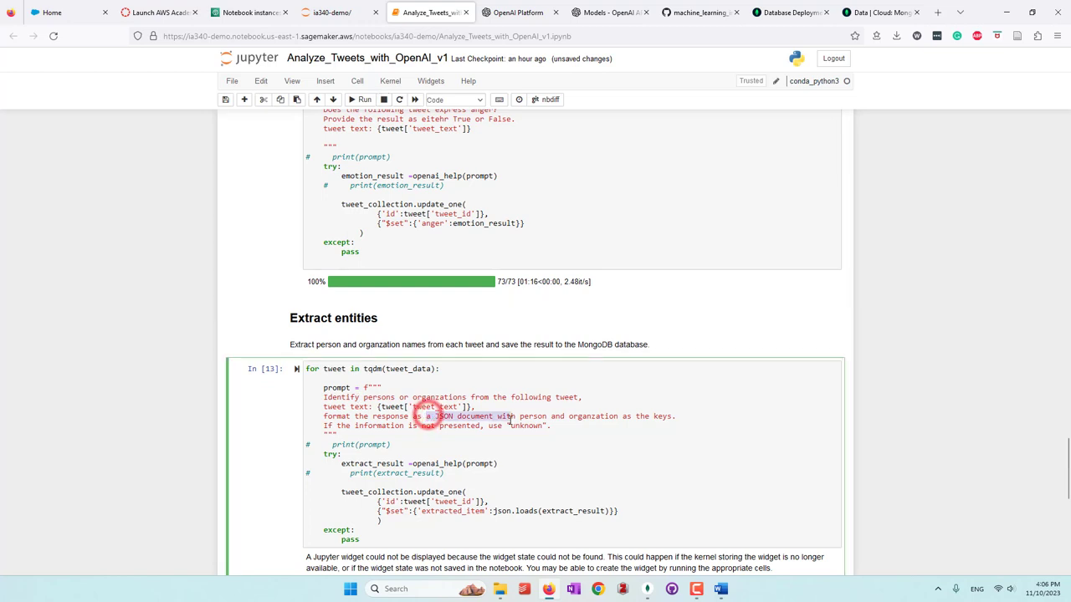
left_click(583, 459)
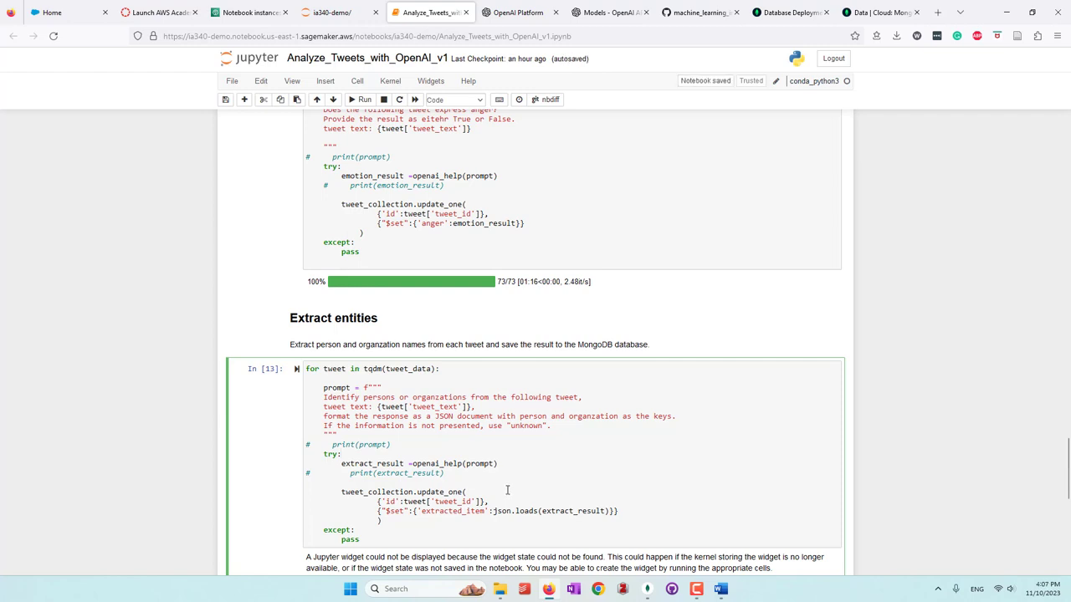
scroll(385, 416, "down", 2)
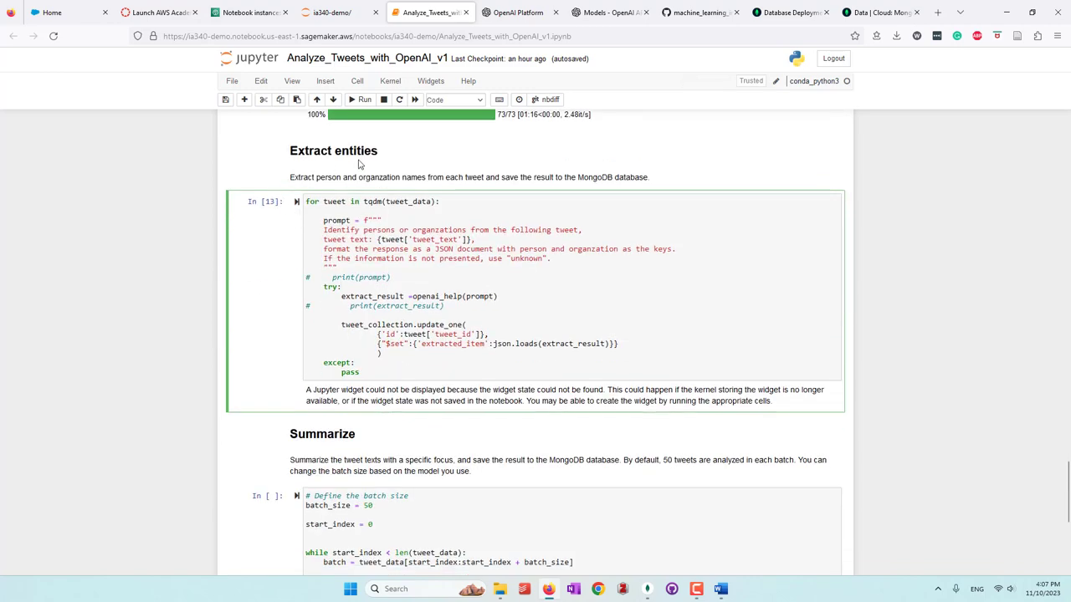
left_click(295, 203)
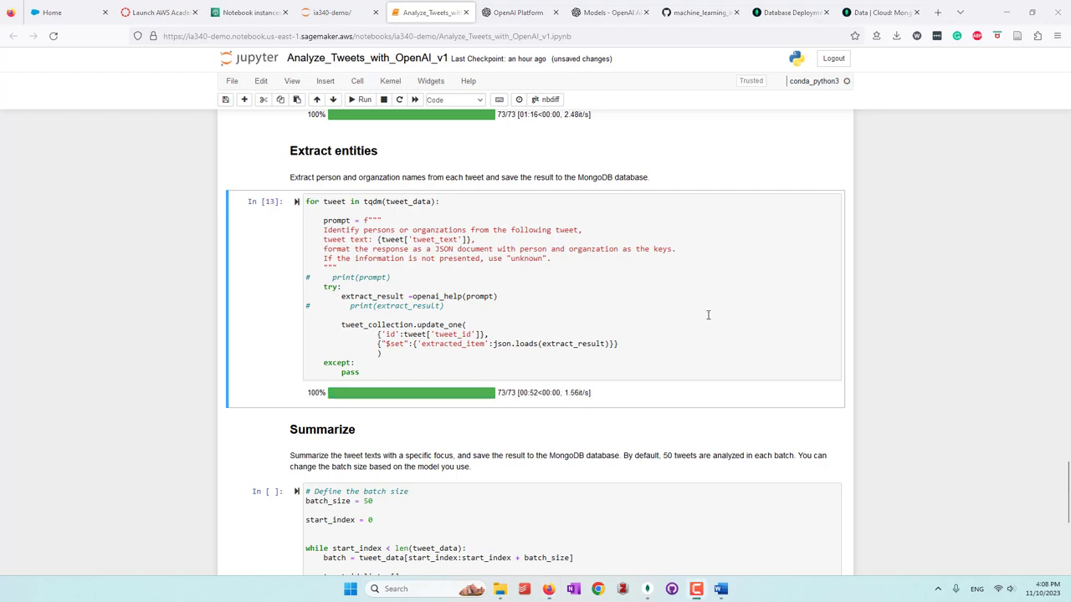
Step: Copy the extracted_item field name from the Extract entities cell, add extracted_item:1 to the Atlas projection and apply the query
double_click(445, 343)
key("ctrl+c")
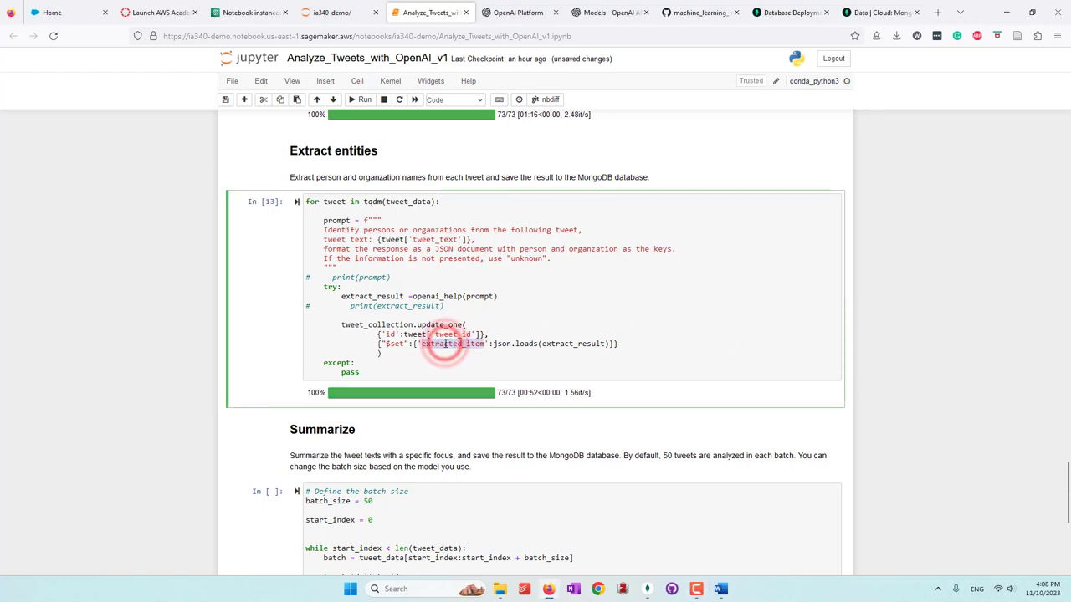
left_click(887, 12)
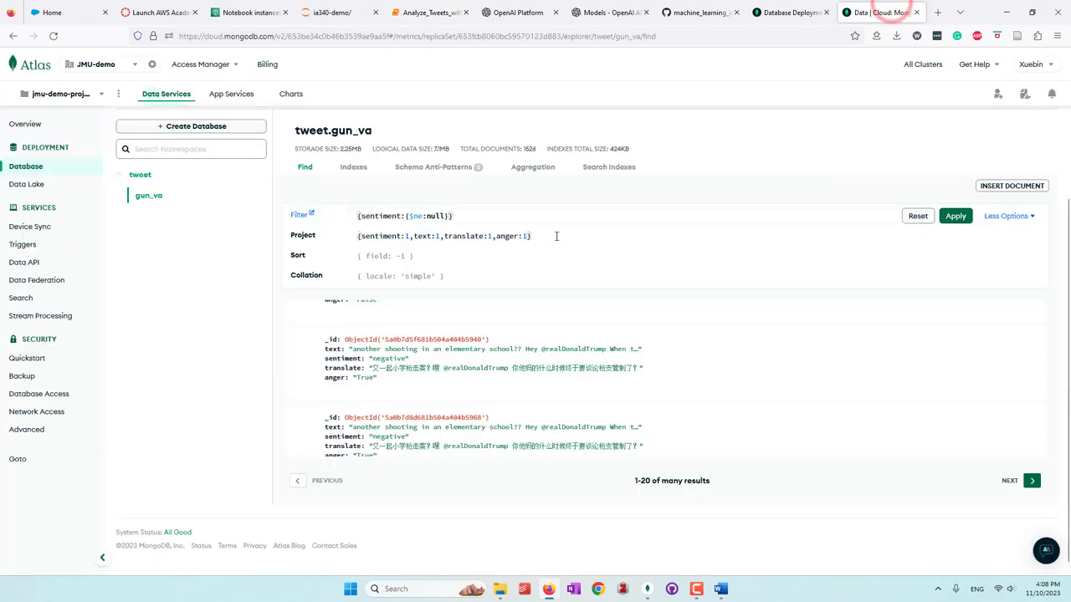
left_click(527, 236)
type(",")
key("ctrl+v")
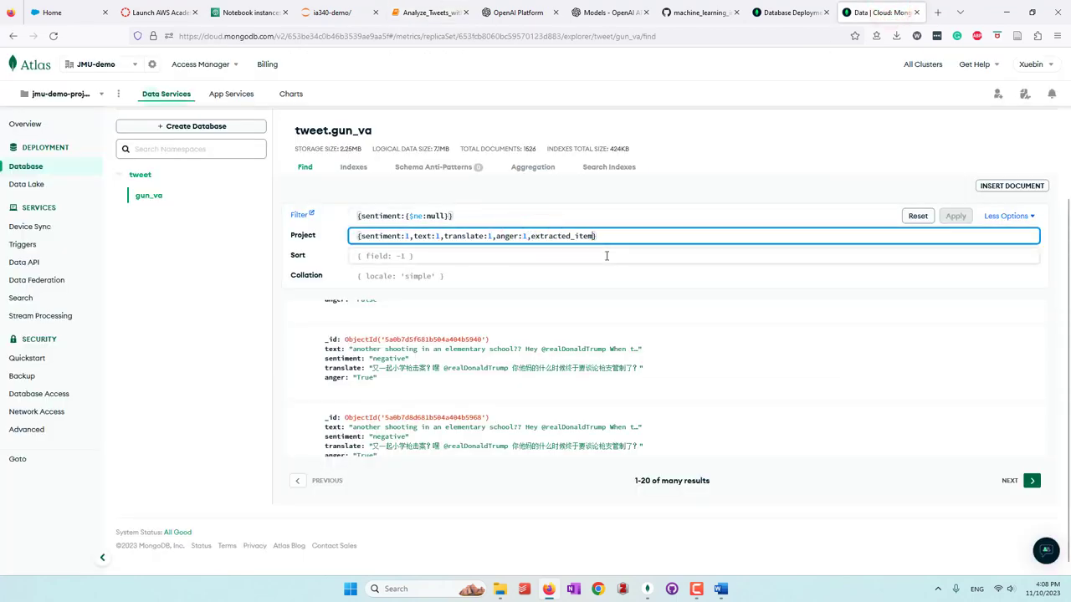
type(":1")
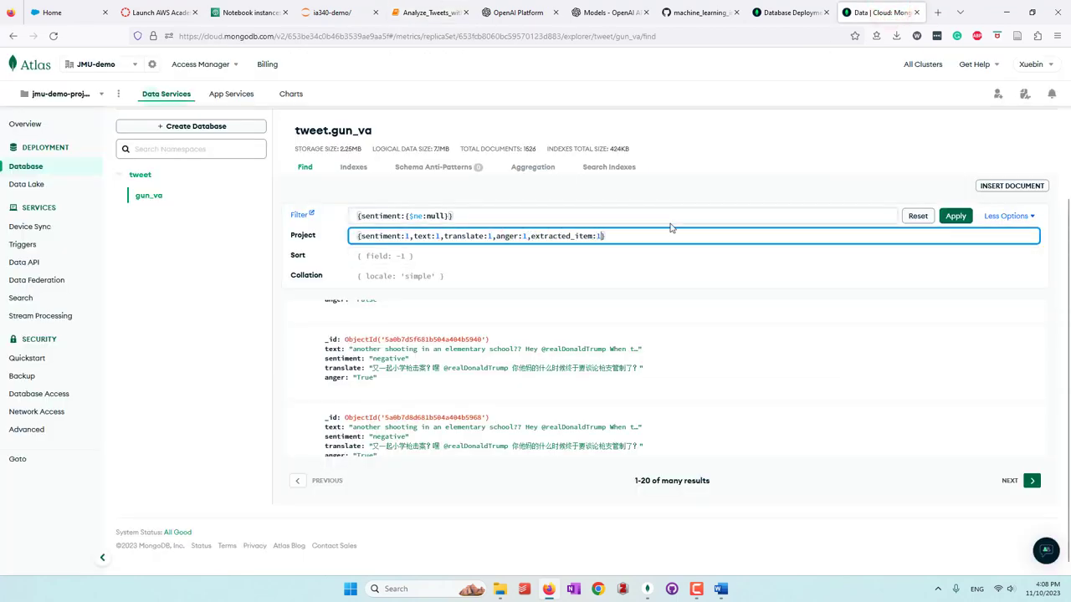
left_click(956, 219)
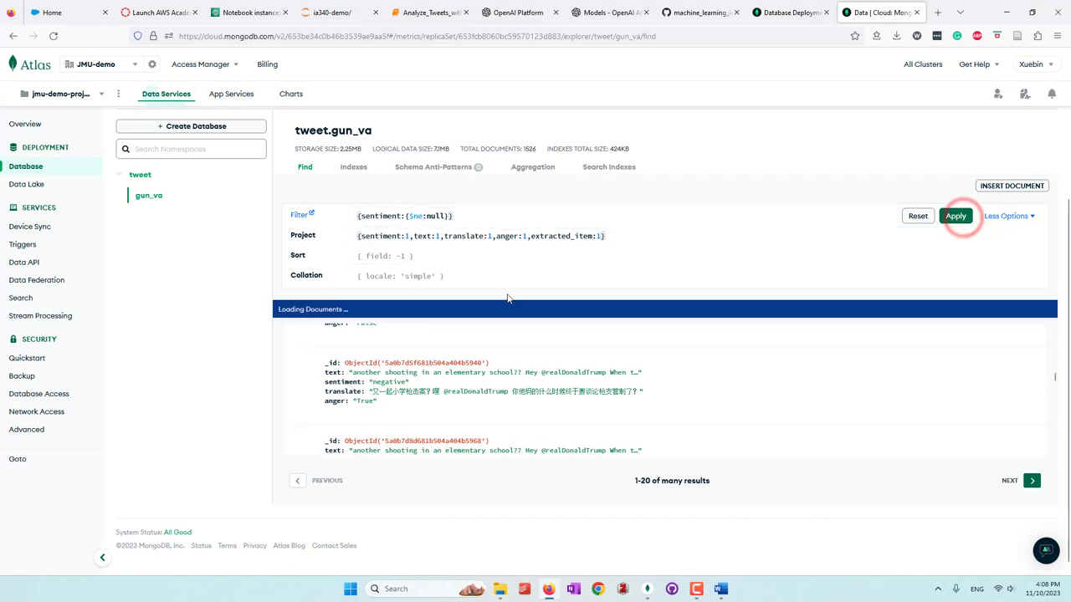
Step: Expand extracted_item with its person and organization arrays in the first two tweets of the query results
left_click(317, 387)
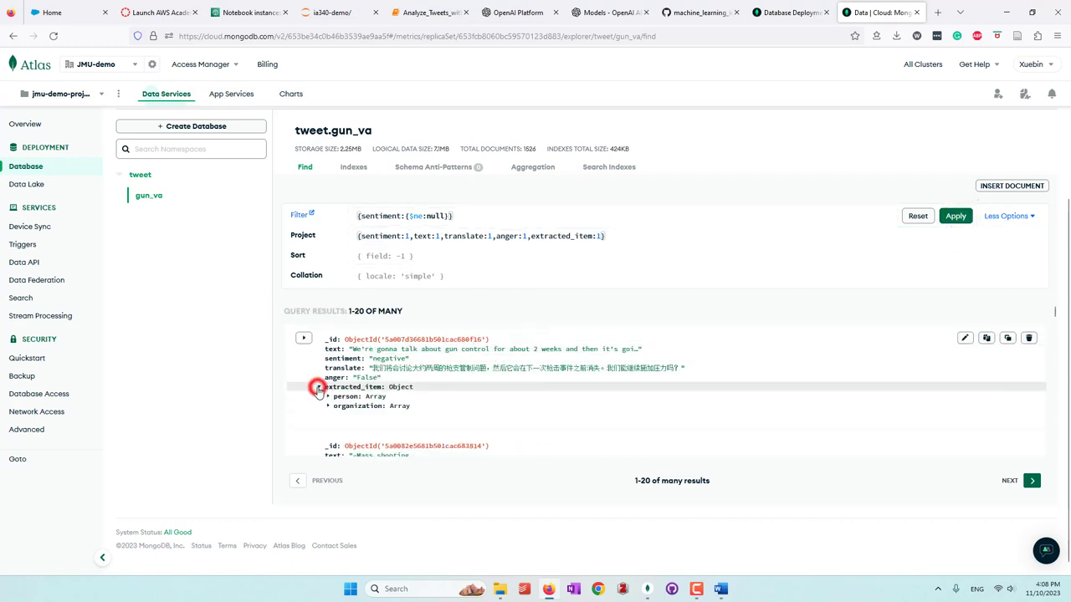
left_click(328, 397)
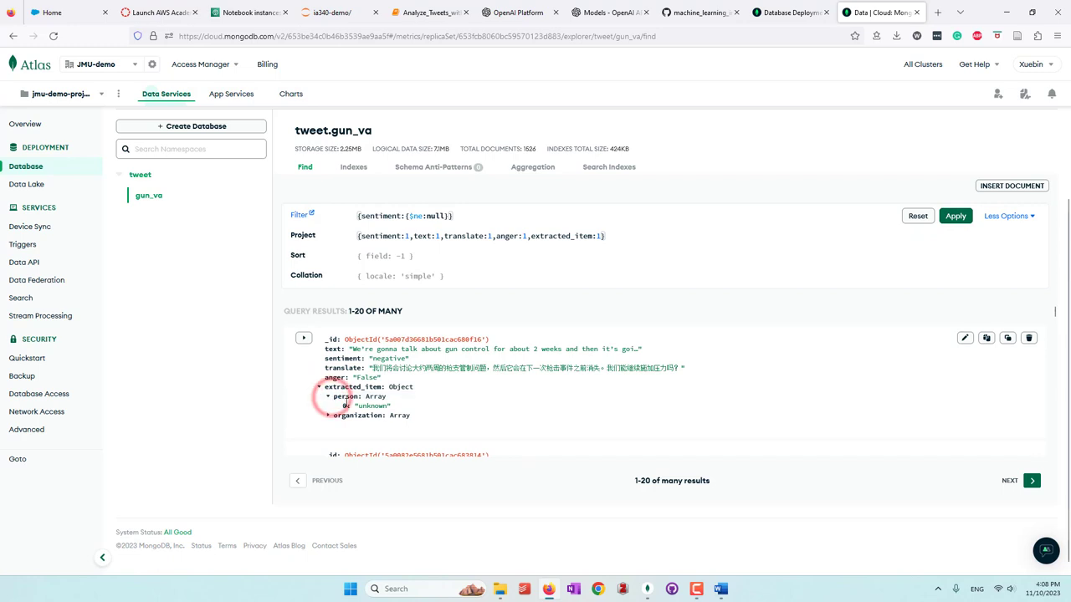
left_click(328, 416)
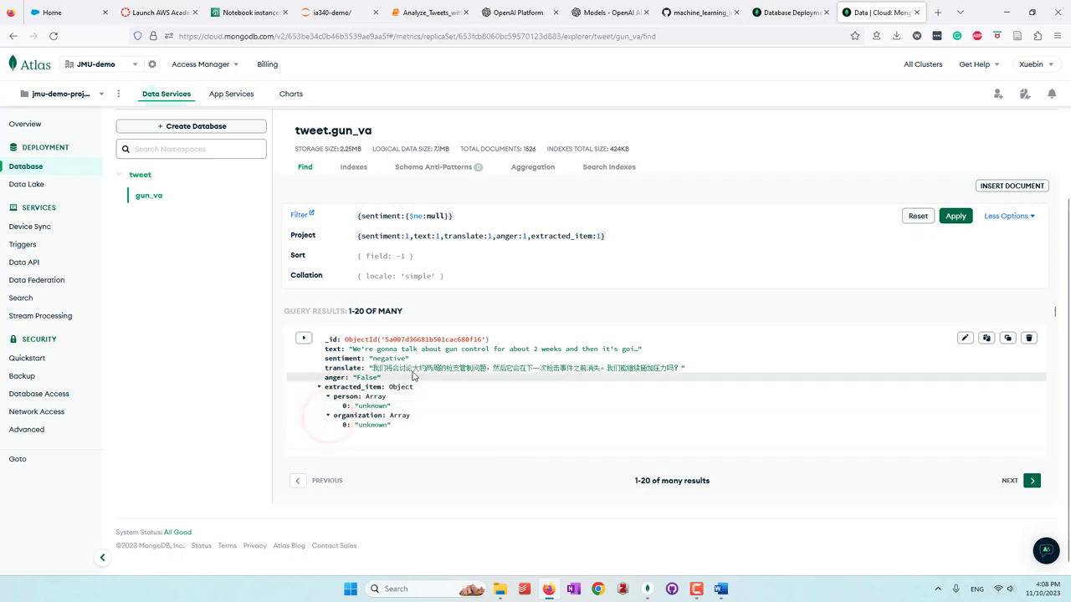
scroll(418, 378, "down", 2)
left_click(317, 390)
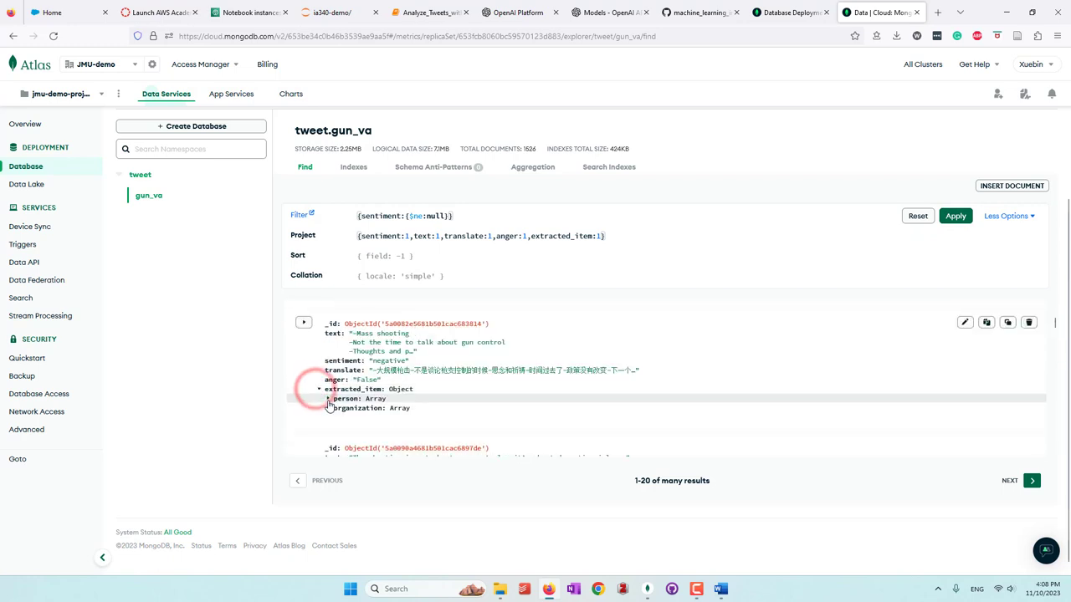
left_click(328, 399)
left_click(329, 418)
Step: Examine the extracted persons and organizations in the tweets about Congress failing to act, gun control in America and 307 reported mass shootings
scroll(326, 414, "down", 2)
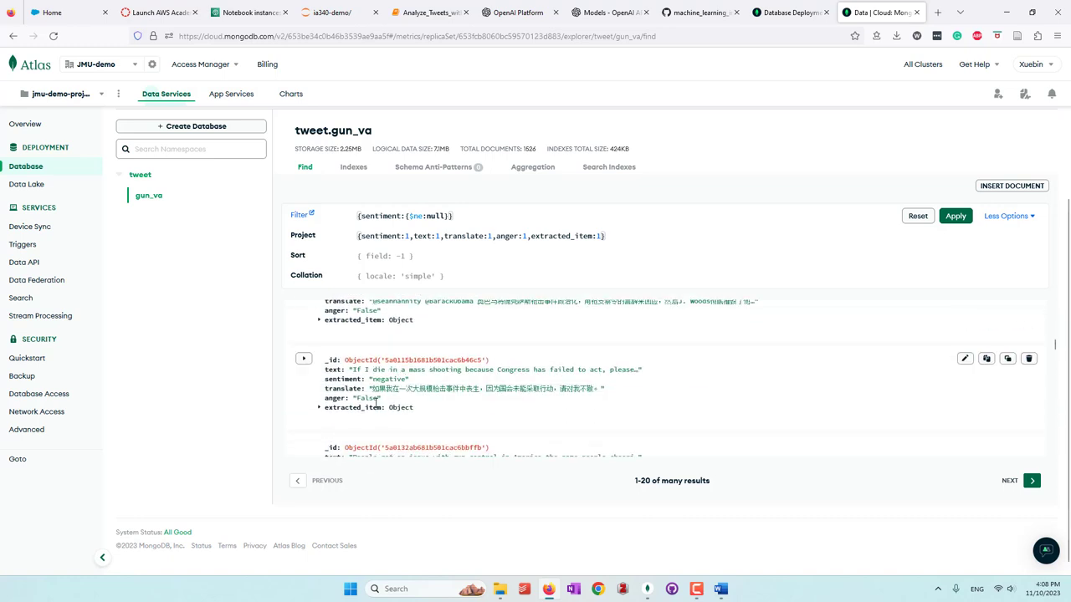
left_click(318, 408)
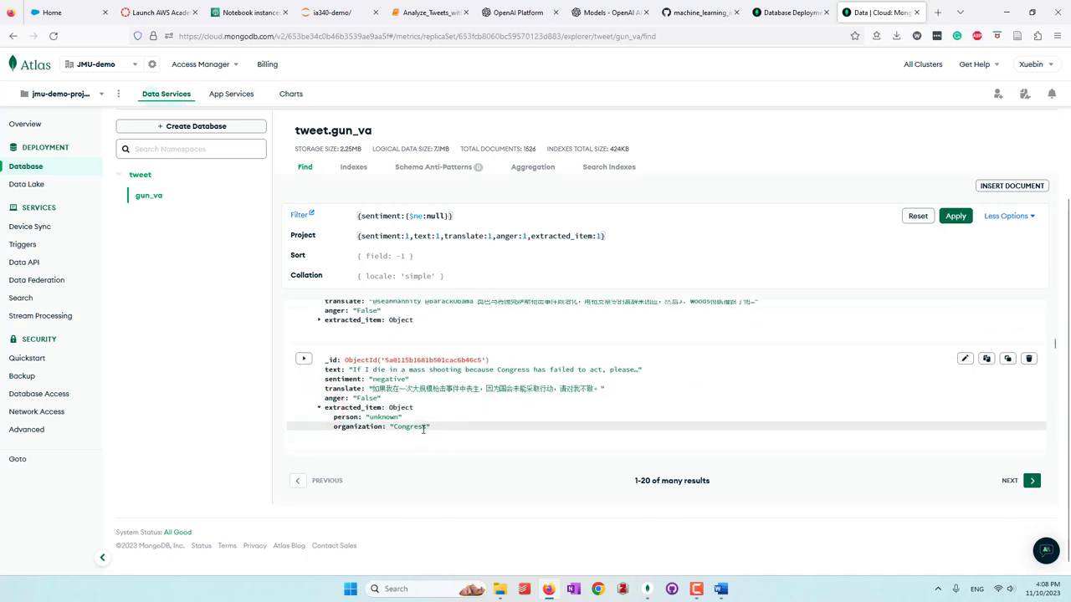
scroll(447, 386, "down", 1)
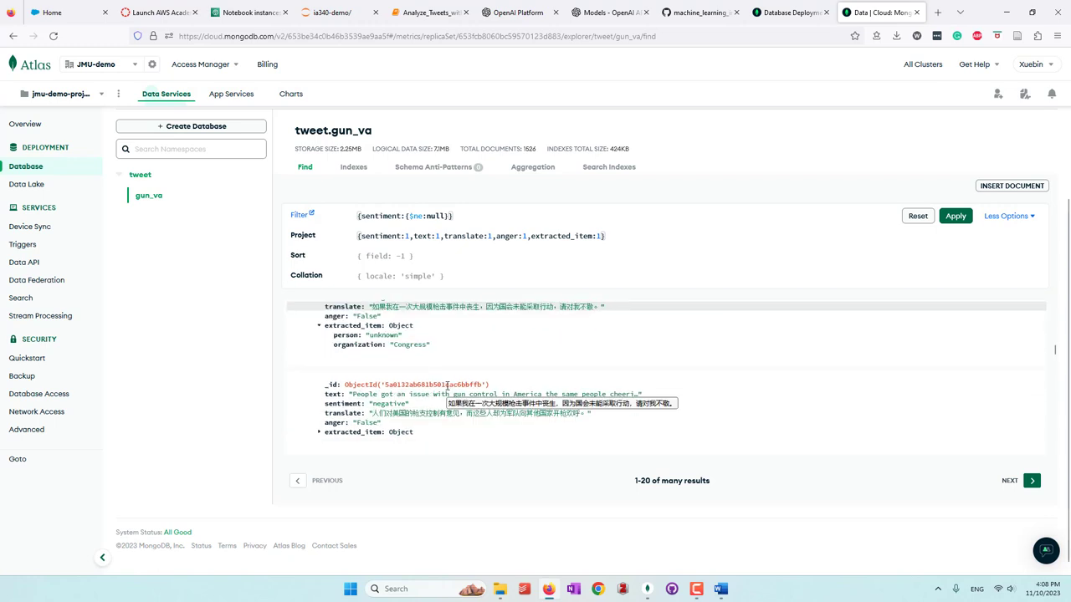
scroll(448, 385, "down", 1)
left_click(343, 373)
left_click(345, 392)
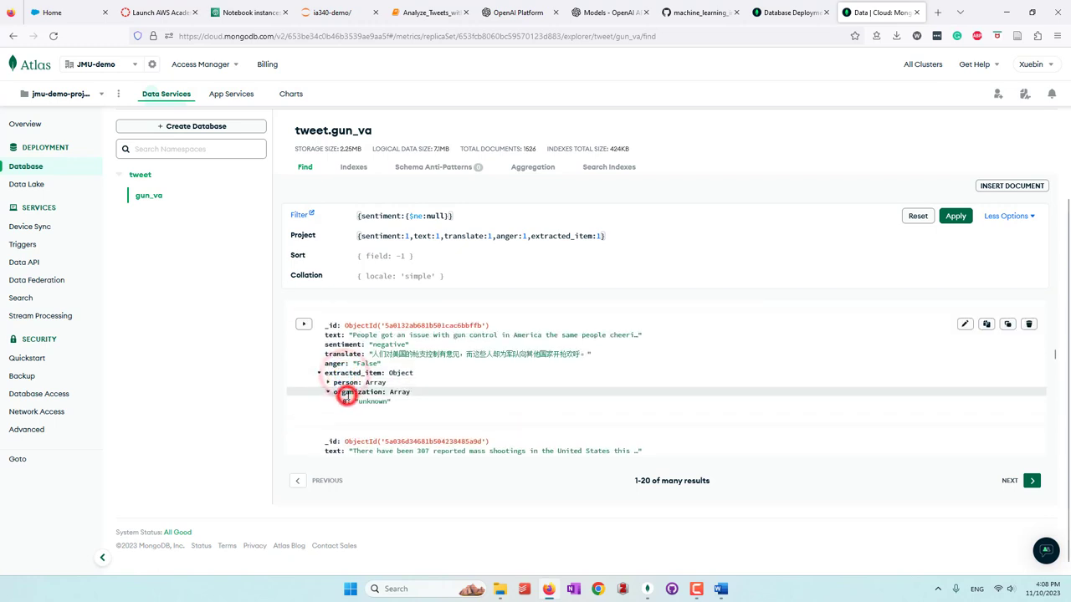
left_click(345, 382)
scroll(352, 381, "down", 2)
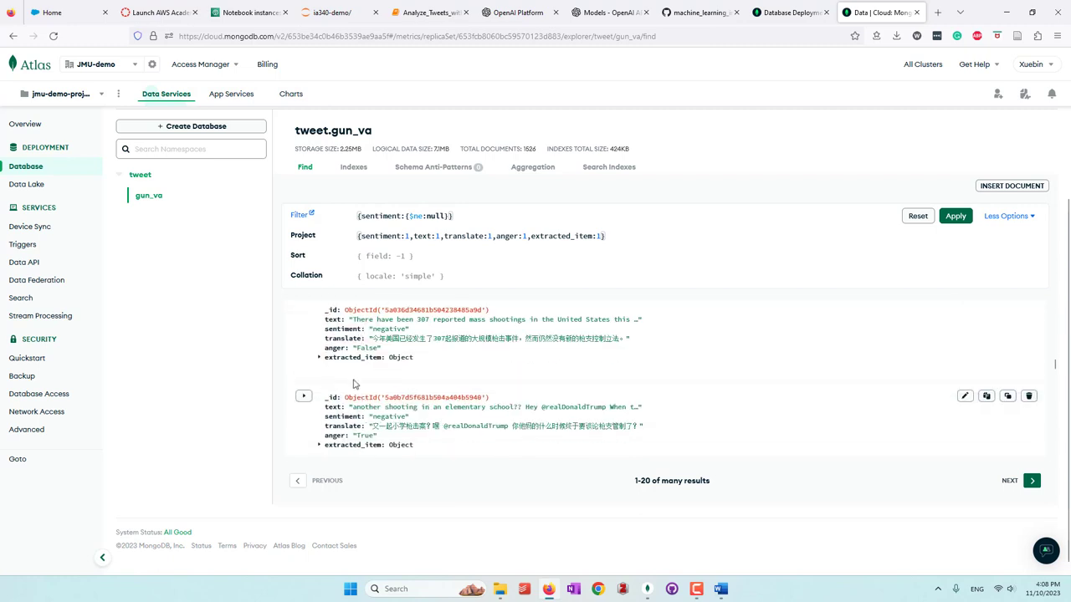
left_click(319, 358)
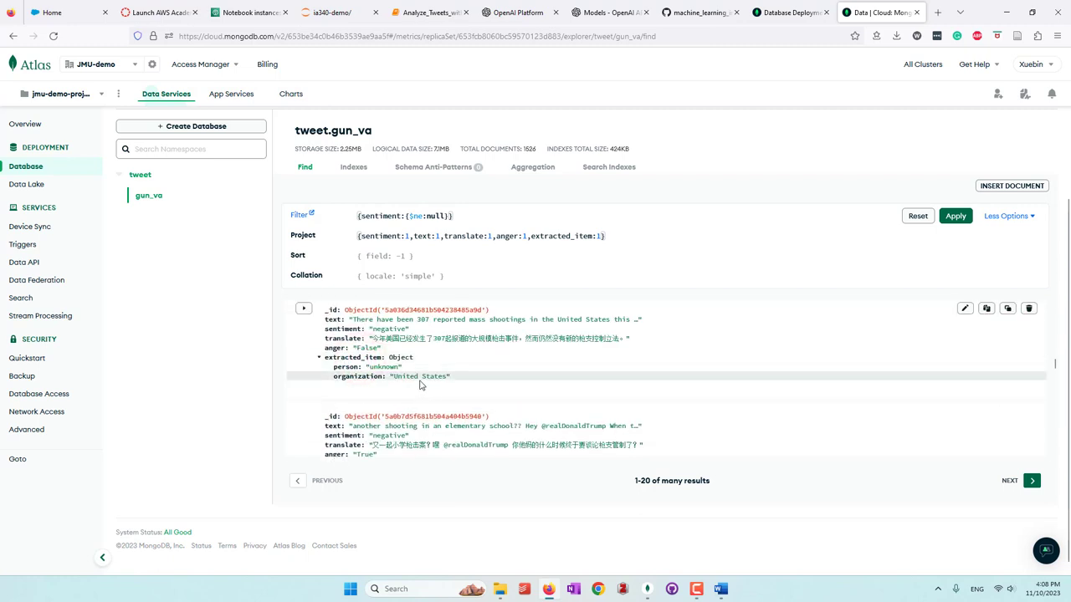
Step: Expand the extracted persons and organizations of the second elementary school shooting tweet and the tweet about gun control in the Senate
scroll(420, 384, "down", 3)
left_click(377, 411)
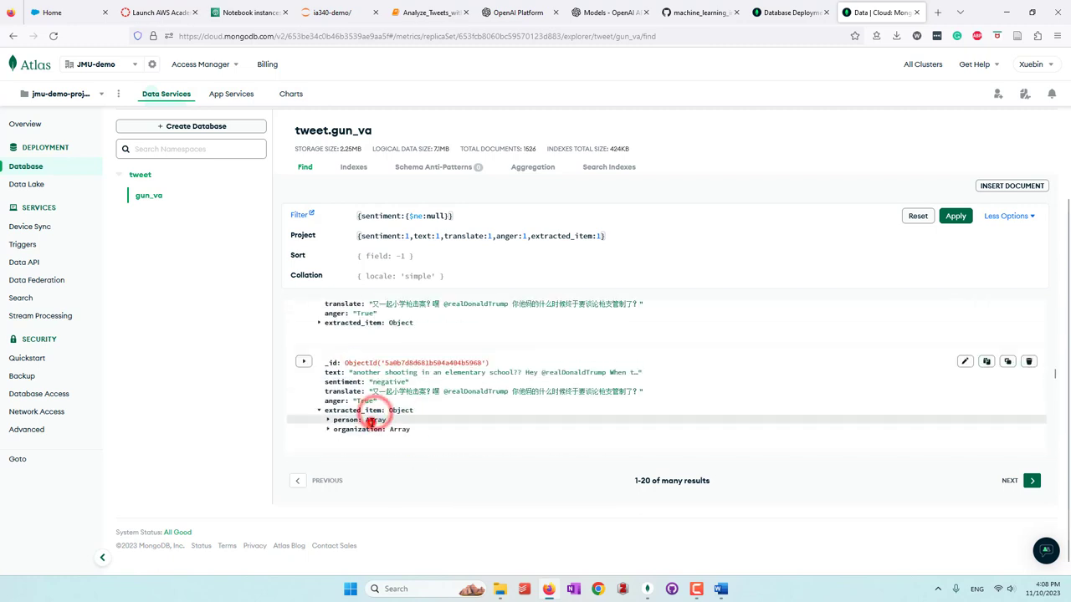
left_click(371, 420)
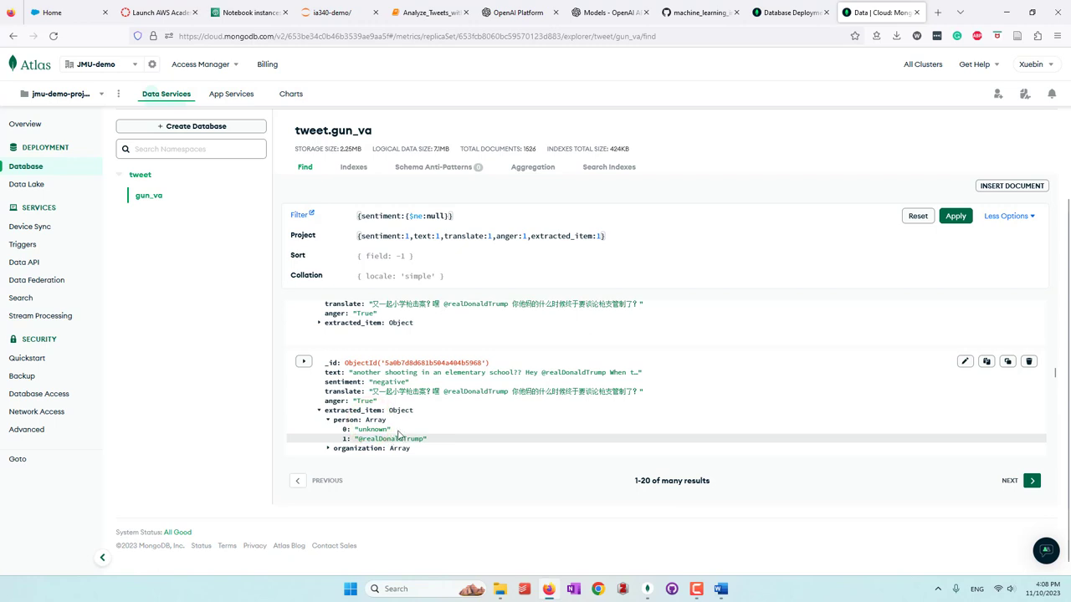
scroll(399, 435, "down", 2)
scroll(381, 456, "up", 2)
left_click(380, 450)
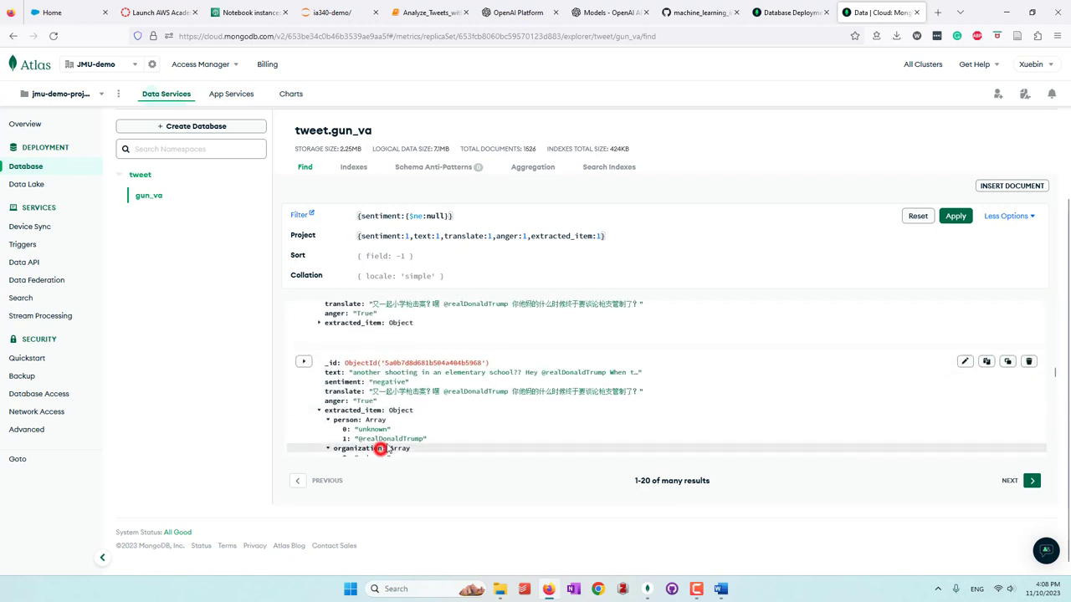
scroll(382, 443, "down", 3)
left_click(378, 404)
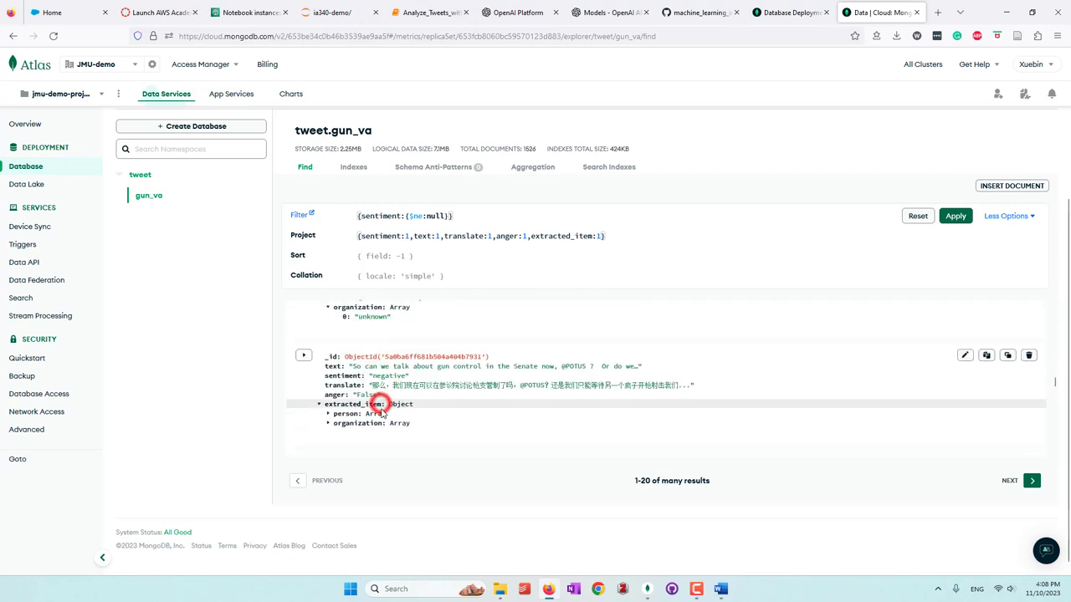
left_click(378, 414)
left_click(377, 432)
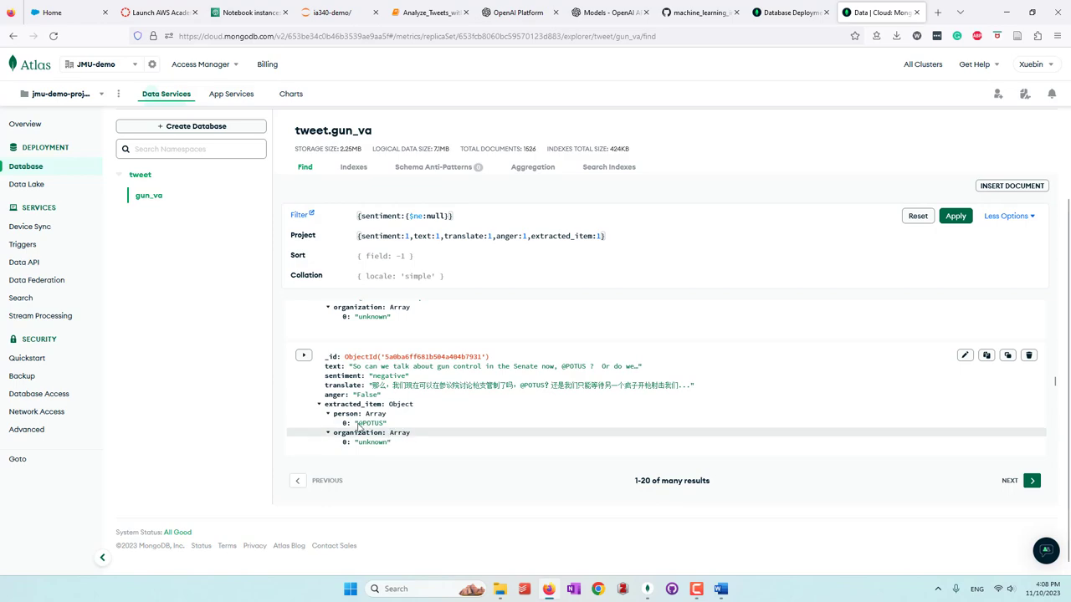
Step: Switch to the Analyze_Tweets_with_OpenAI_v1 notebook and examine the code cell of the Summarize section
left_click(428, 11)
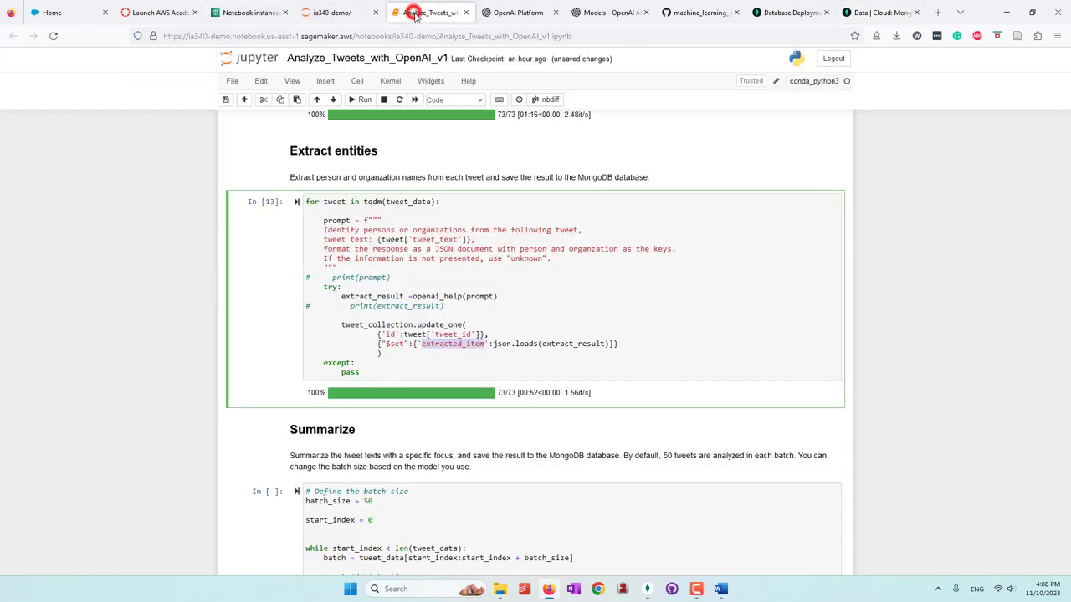
left_click(551, 358)
scroll(551, 358, "down", 4)
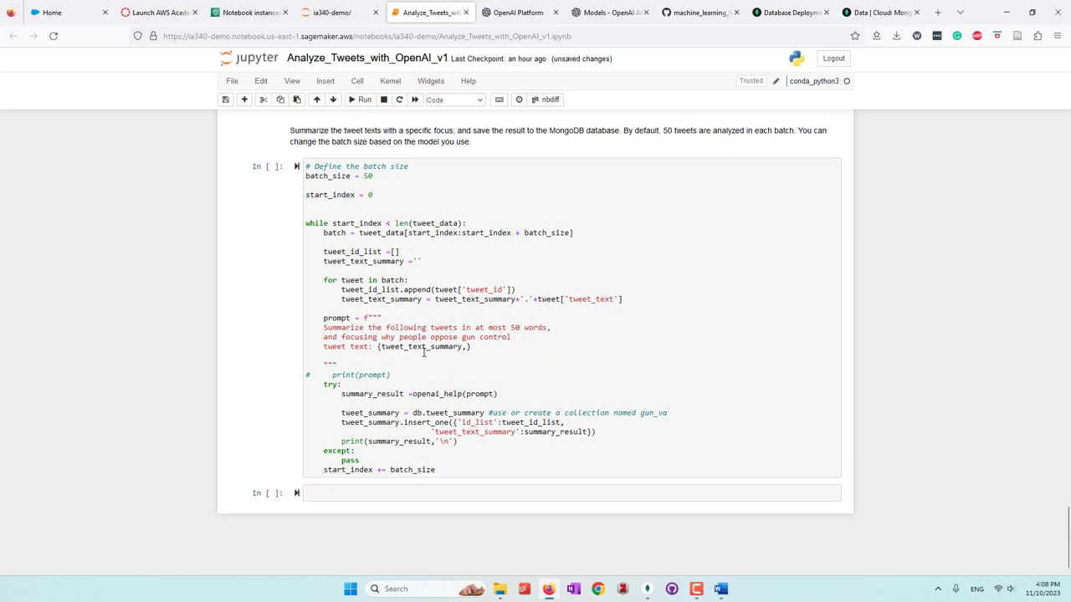
scroll(433, 409, "up", 2)
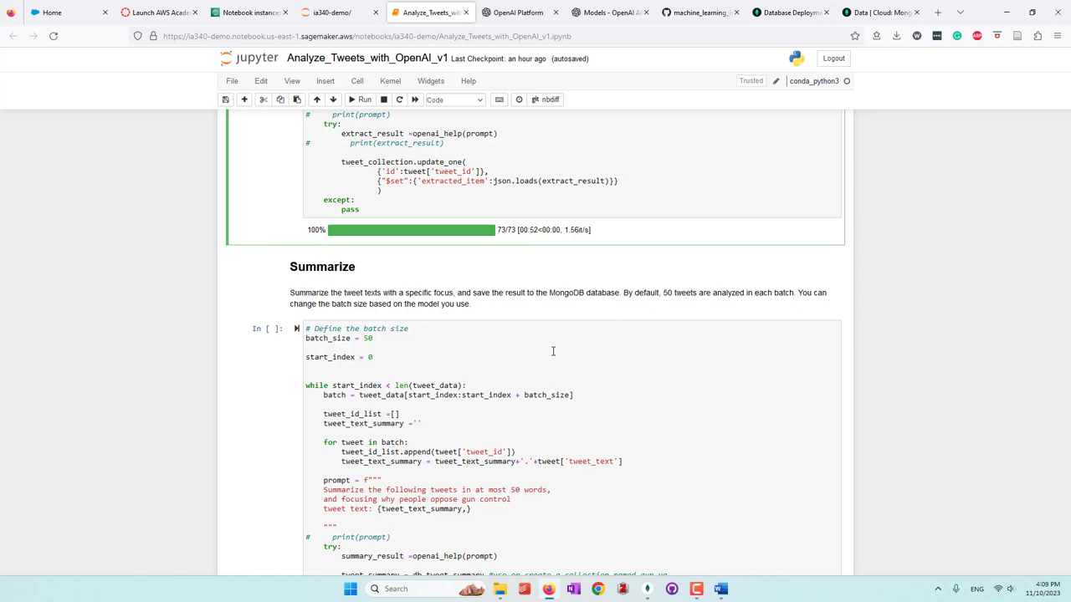
left_click_drag(527, 501, 526, 511)
left_click(511, 463)
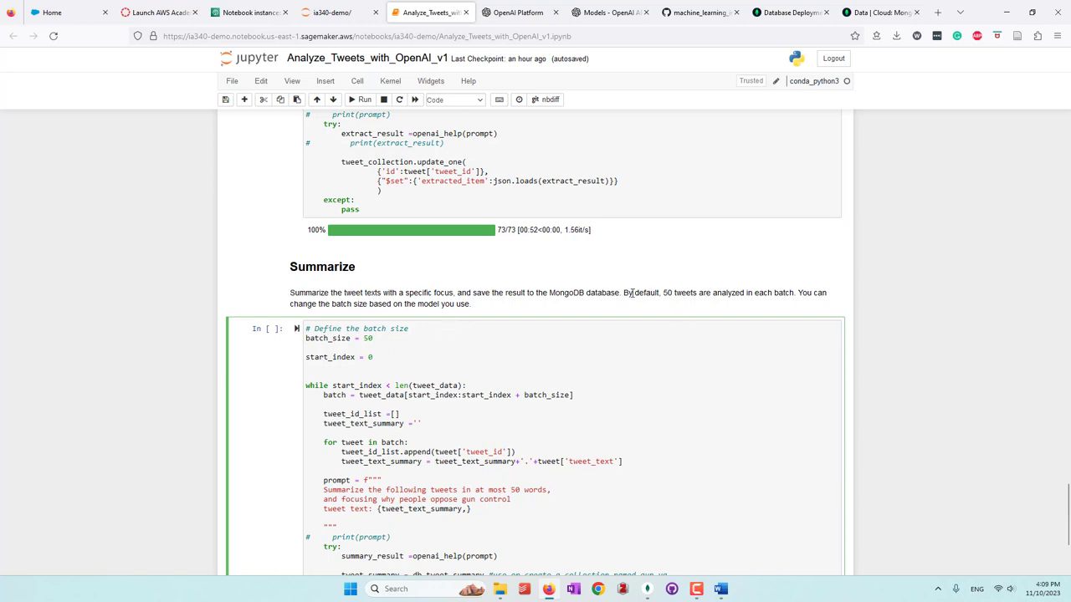
Step: Examine the Summarize description's note on the default number of tweets analyzed in each batch
left_click(649, 292)
left_click(649, 292)
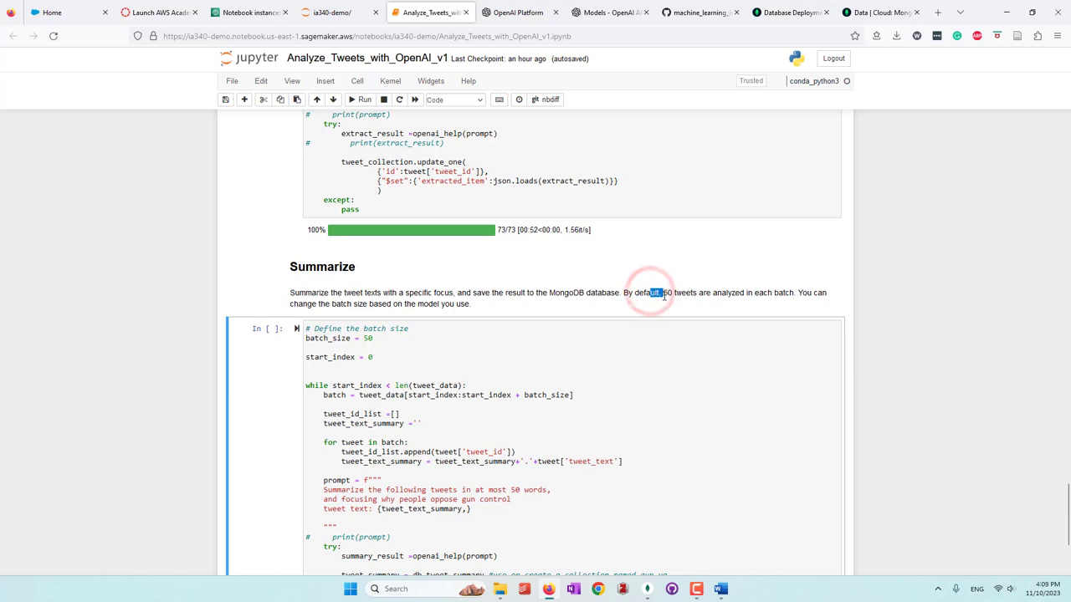
left_click(682, 293)
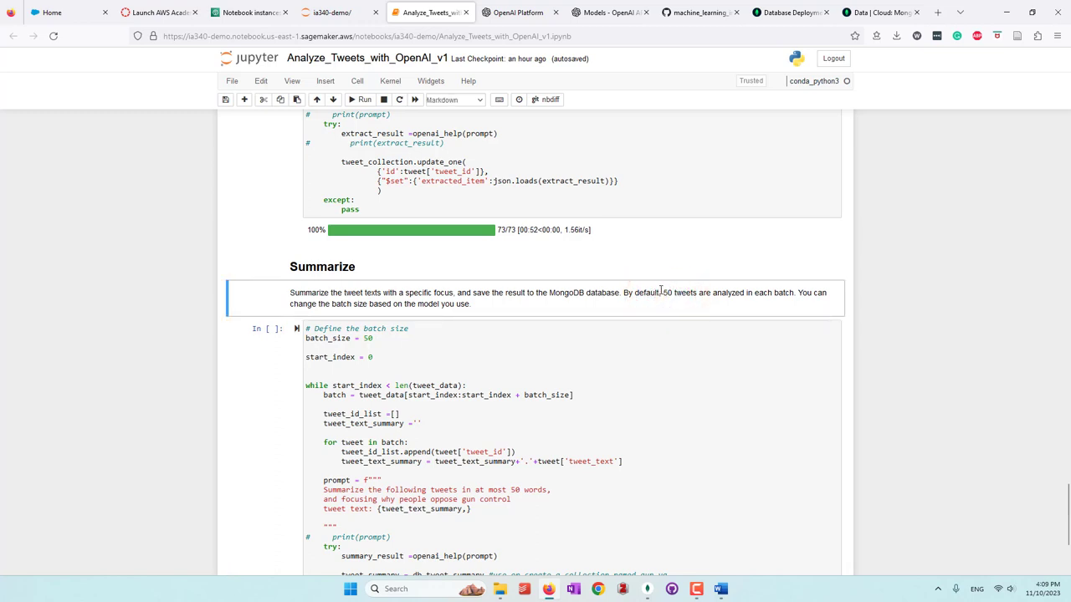
left_click_drag(660, 292, 678, 295)
left_click(676, 400)
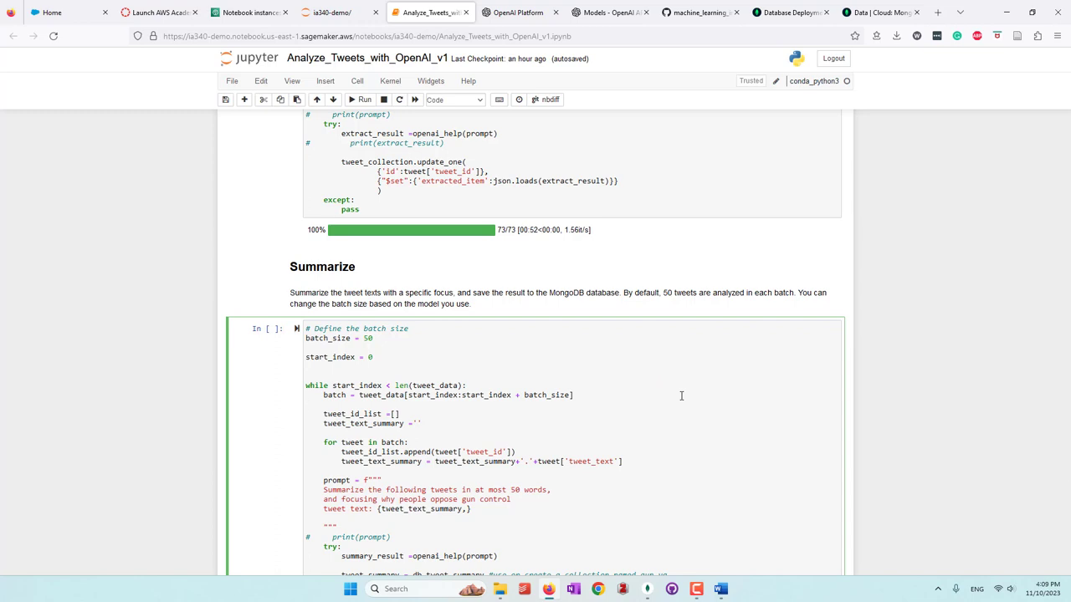
left_click_drag(685, 293, 657, 292)
left_click(706, 291)
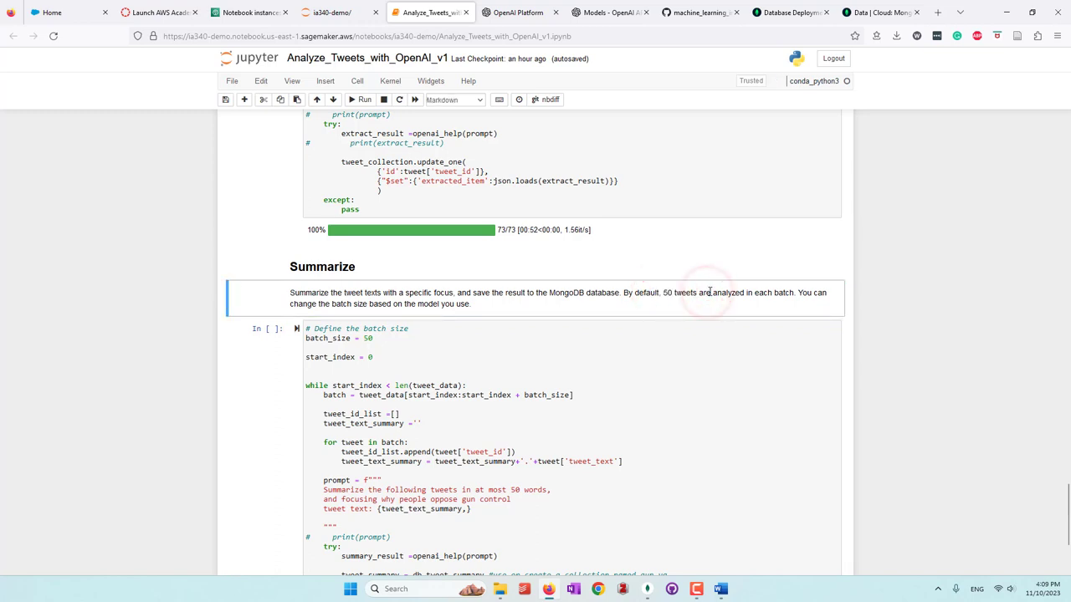
left_click(702, 424)
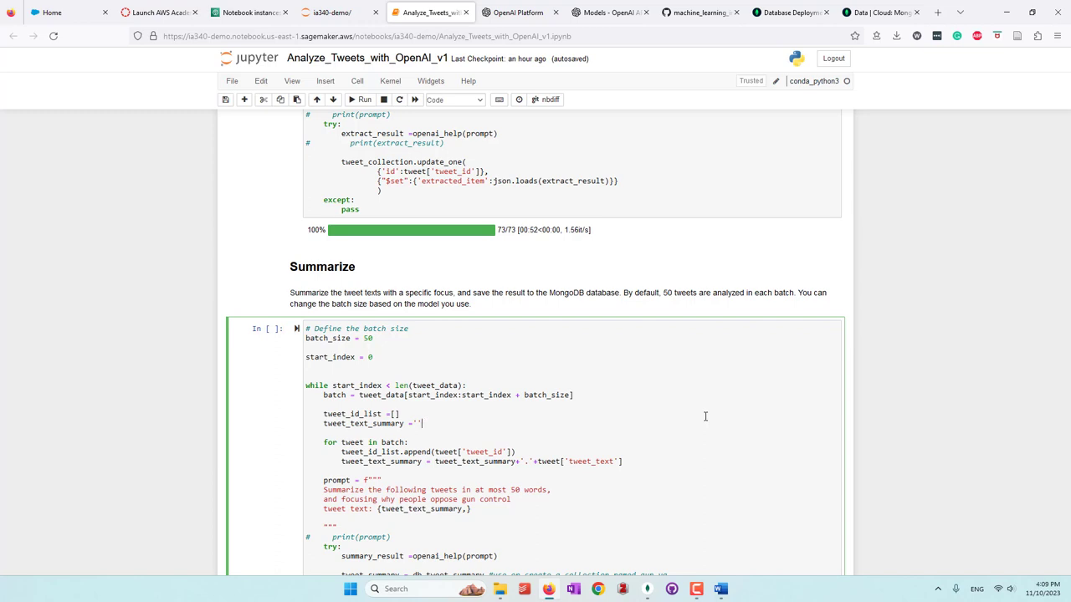
Step: Check the GPT-3.5 and GPT-4 context windows in the OpenAI models documentation, and return to the notebook's Summarize description
left_click(610, 12)
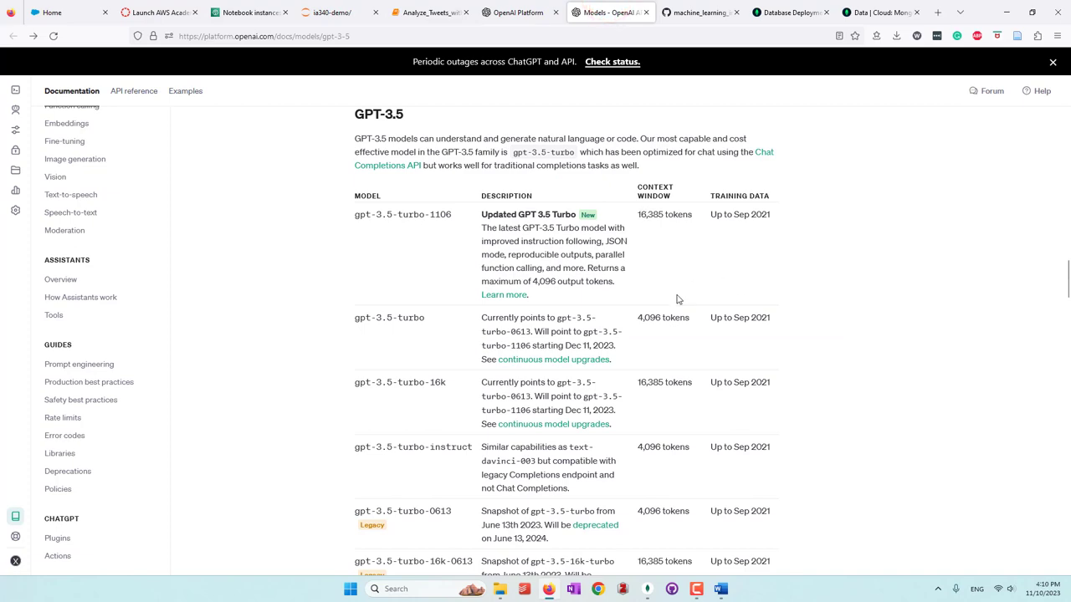
scroll(678, 298, "up", 5)
scroll(678, 298, "up", 3)
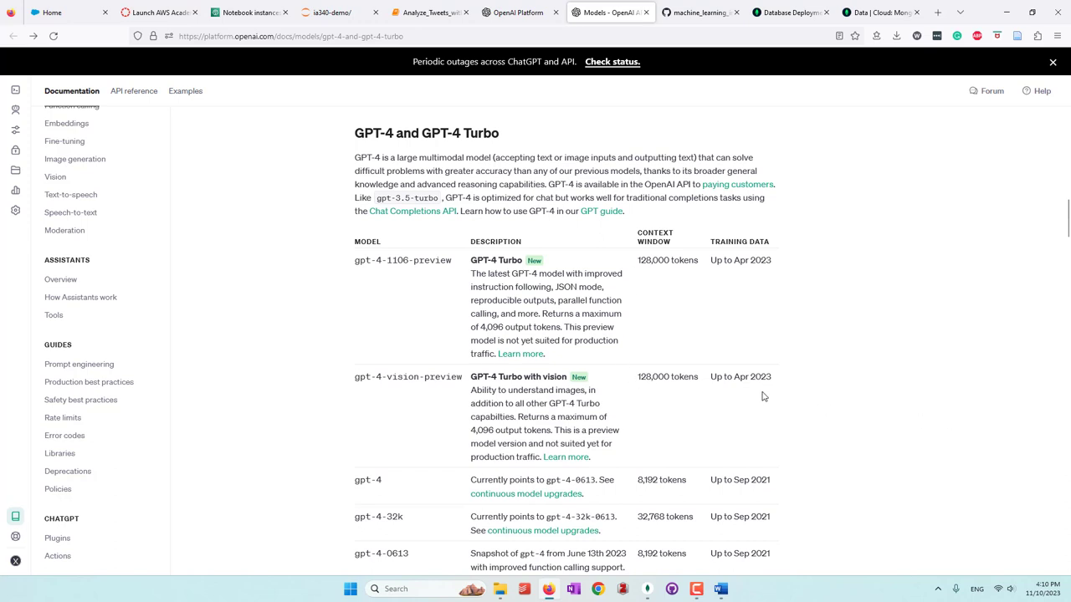
left_click(399, 14)
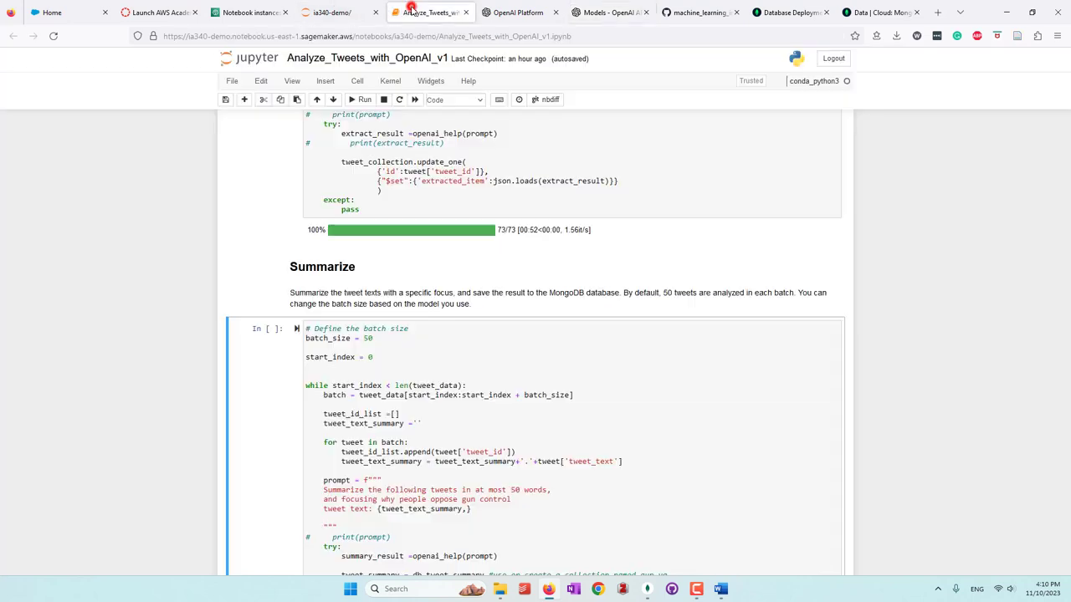
left_click(674, 292)
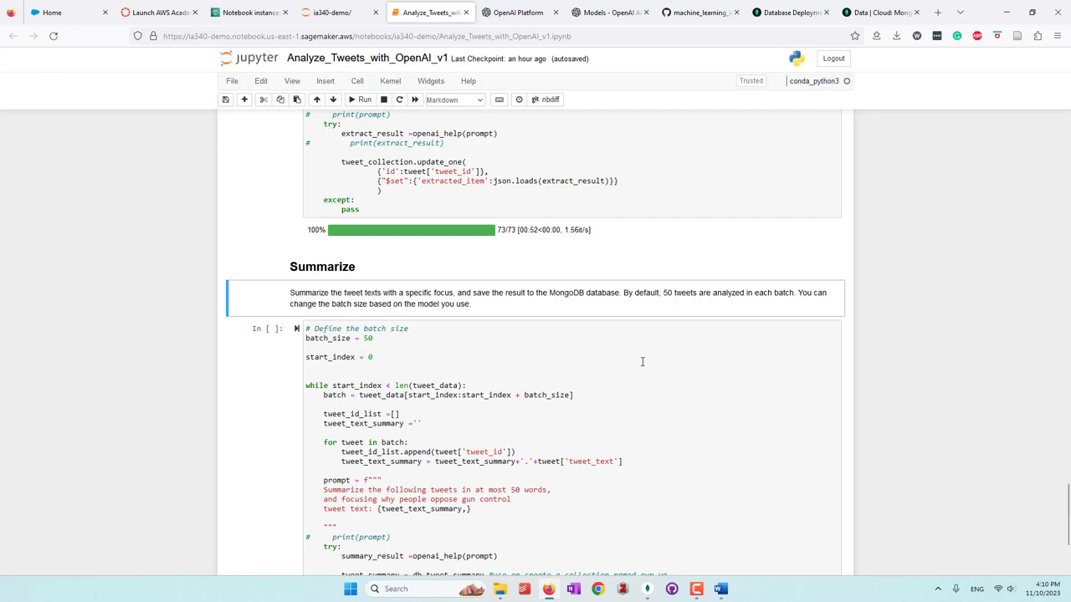
Step: Examine the batch_size definition and the tweet batching loop in the Summarize cell
scroll(642, 361, "down", 2)
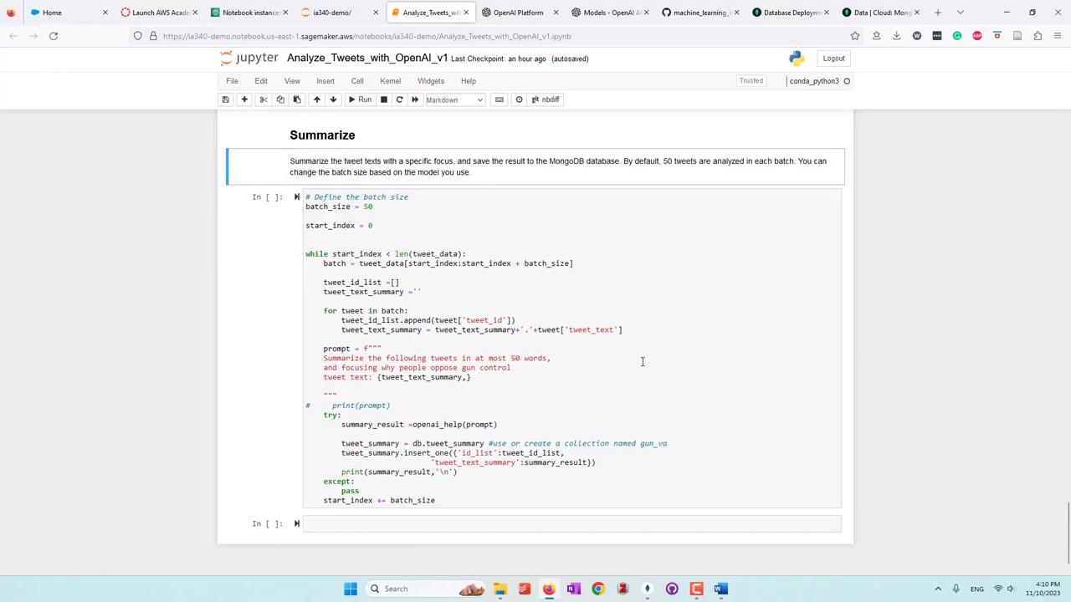
left_click(382, 172)
key("ctrl+shift+Home")
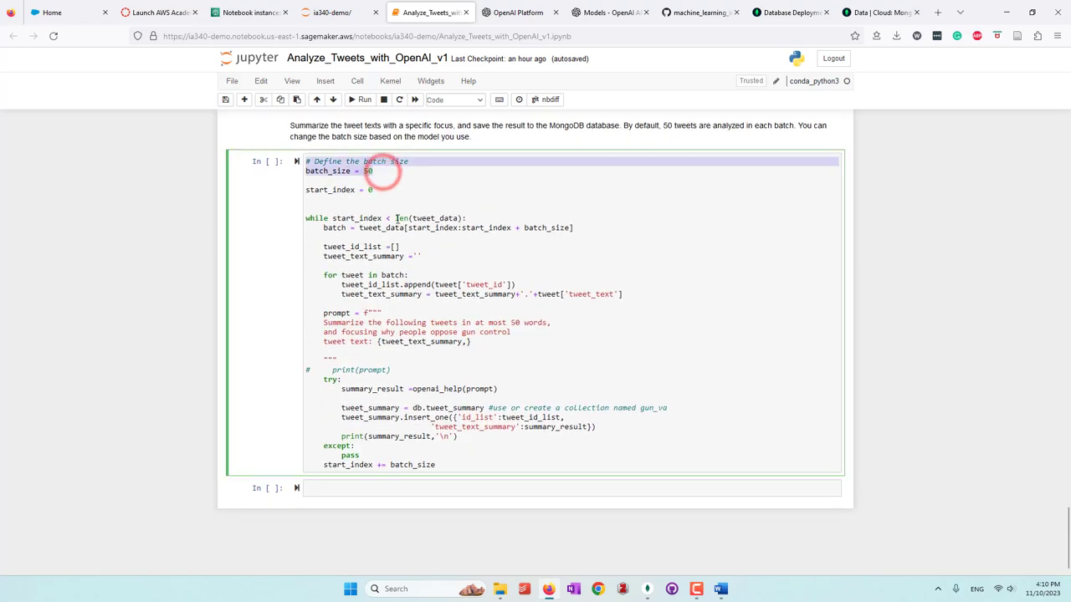
left_click(452, 236)
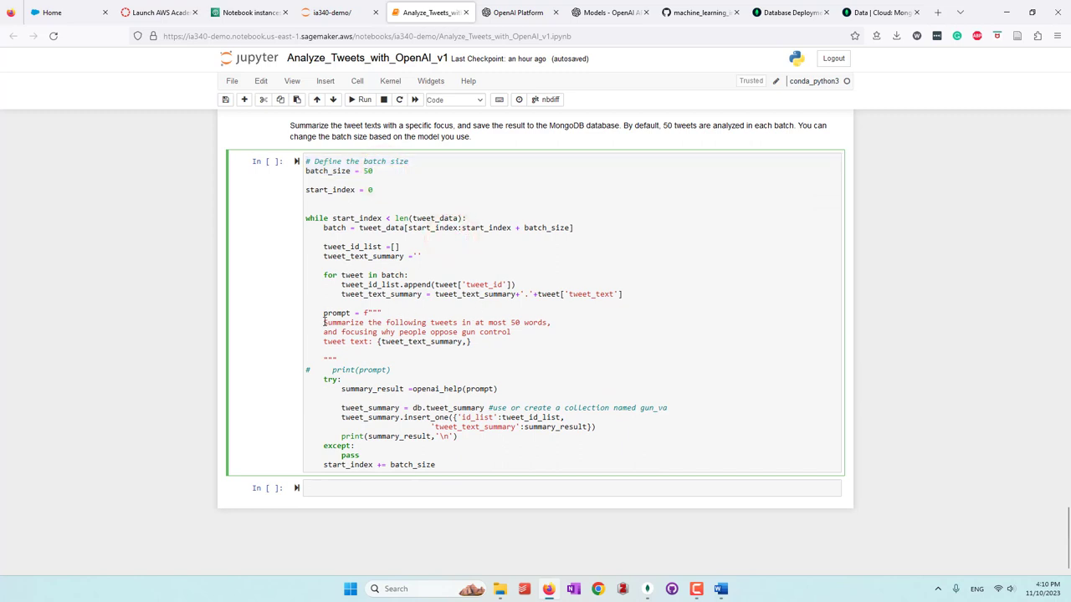
Step: Review the 50-word prompt focusing on why people oppose gun control, run the Summarize cell and view the printed summaries
left_click_drag(386, 326, 489, 326)
left_click(560, 341)
left_click_drag(463, 323, 547, 325)
left_click(485, 342)
left_click_drag(341, 331, 513, 342)
left_click(523, 341)
left_click(298, 161)
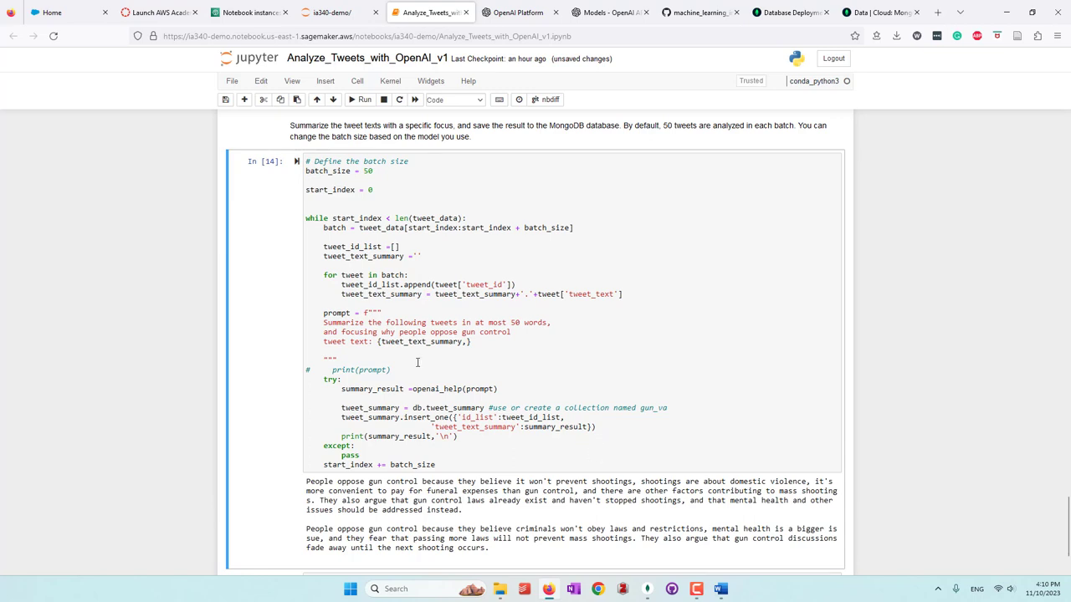
scroll(417, 363, "down", 2)
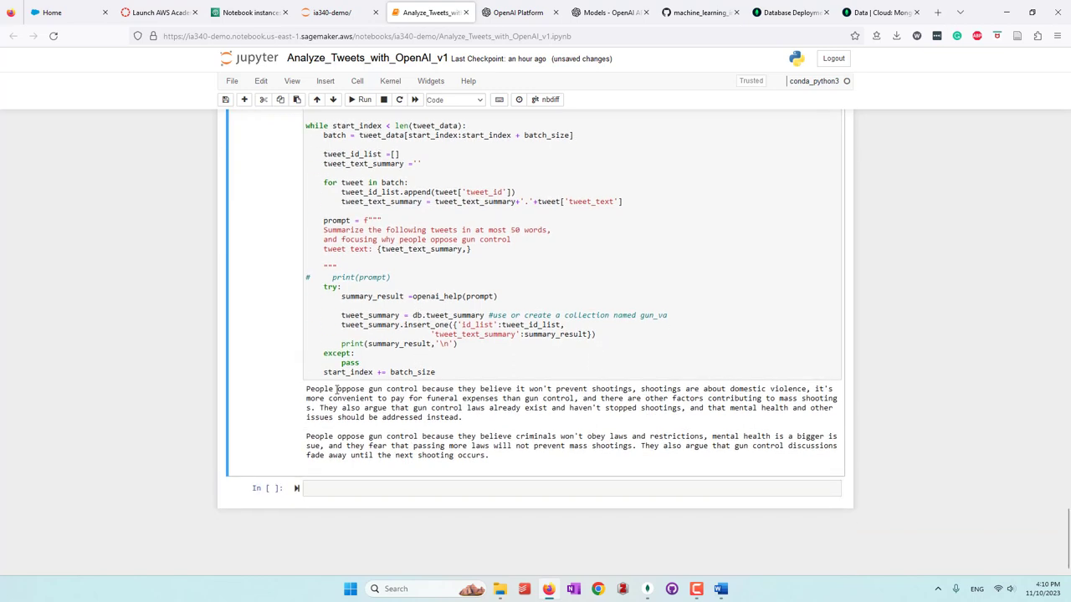
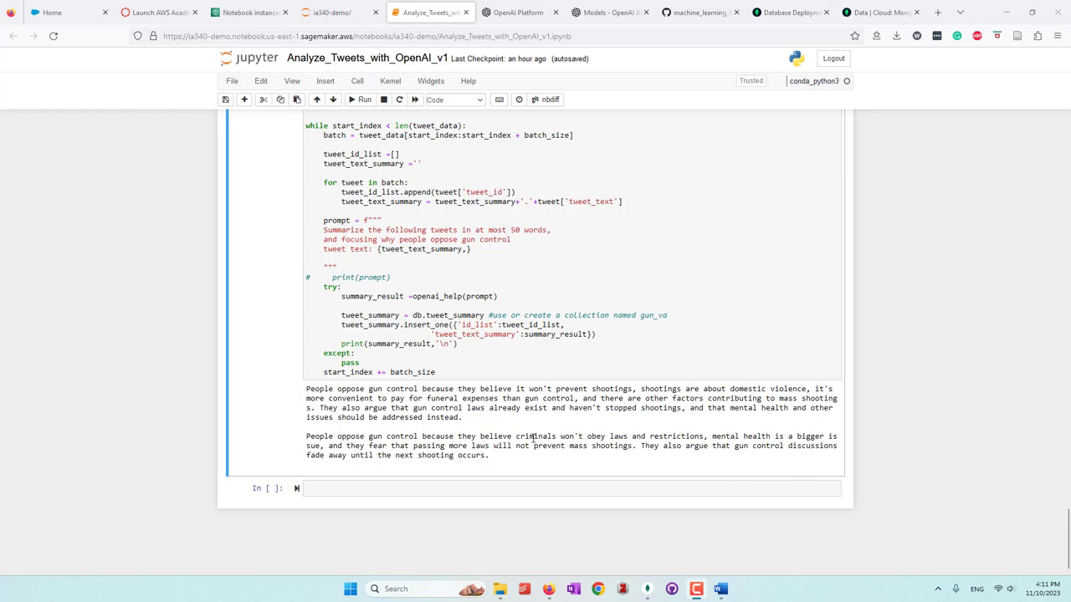
Step: Change the summary prompt's focus to why people support gun control, rerun the Summarize cell and view its output
double_click(443, 240)
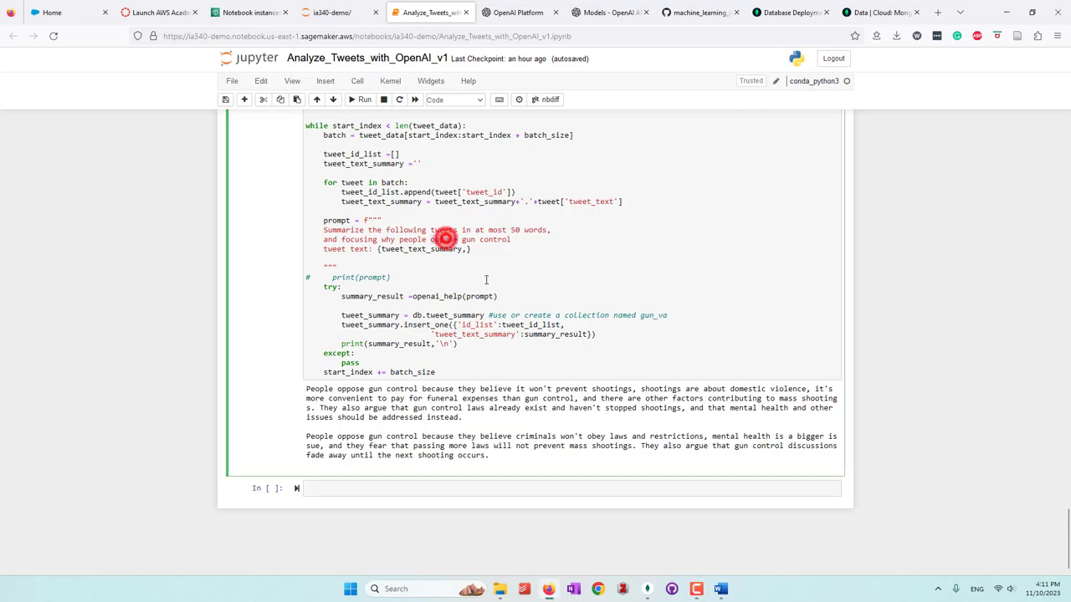
type("support")
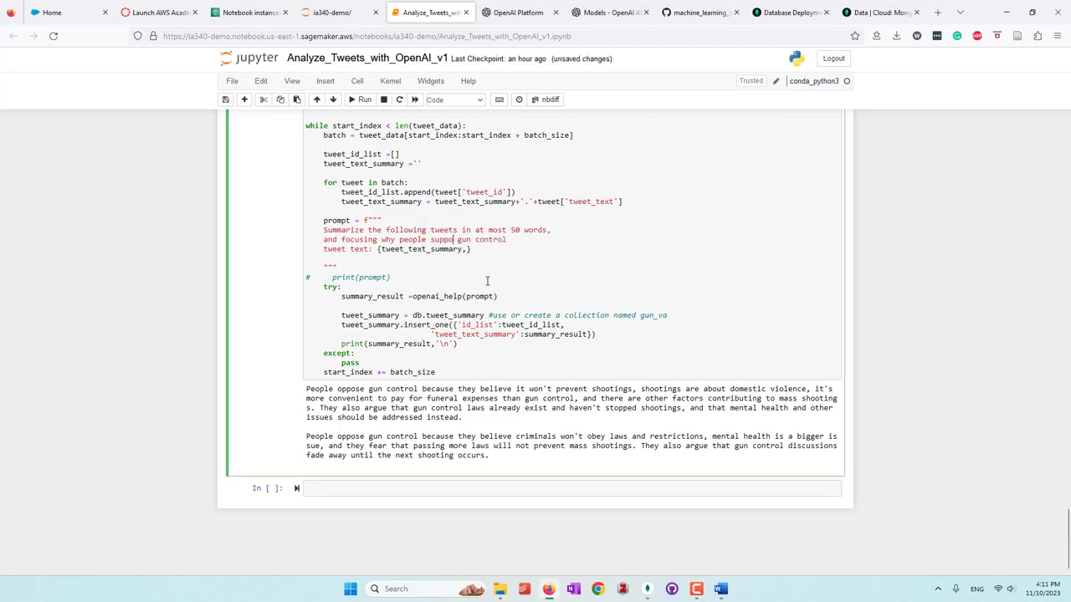
scroll(486, 282, "up", 2)
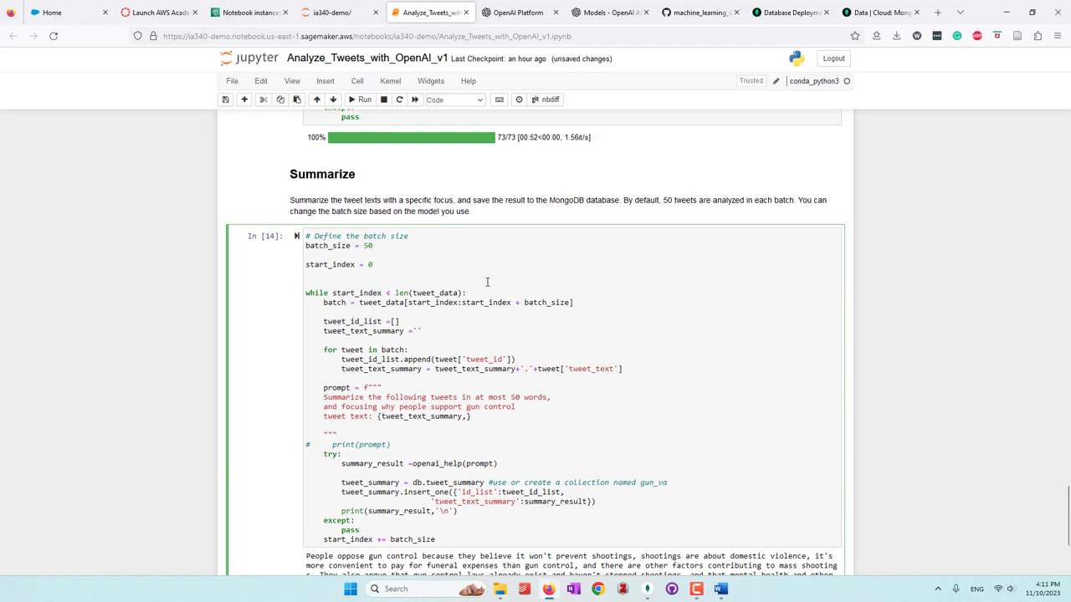
left_click(297, 237)
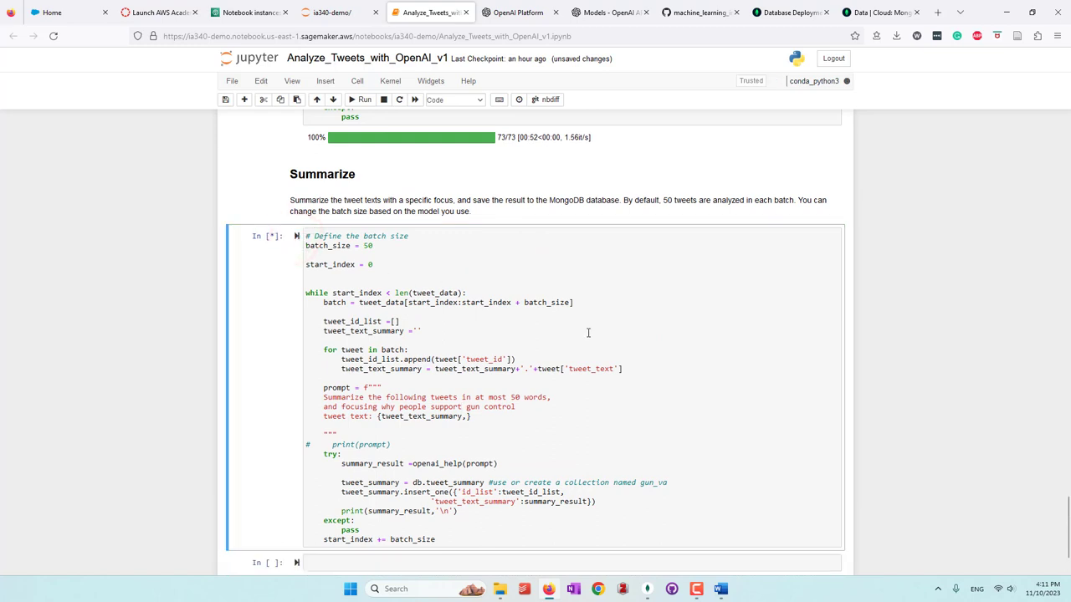
scroll(588, 333, "down", 1)
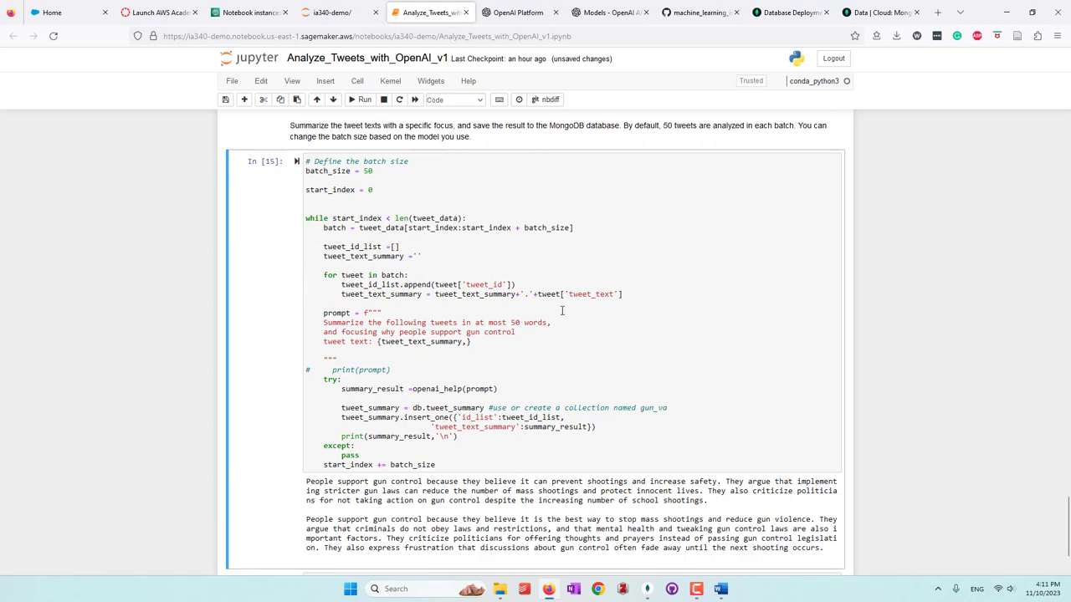
scroll(564, 314, "down", 1)
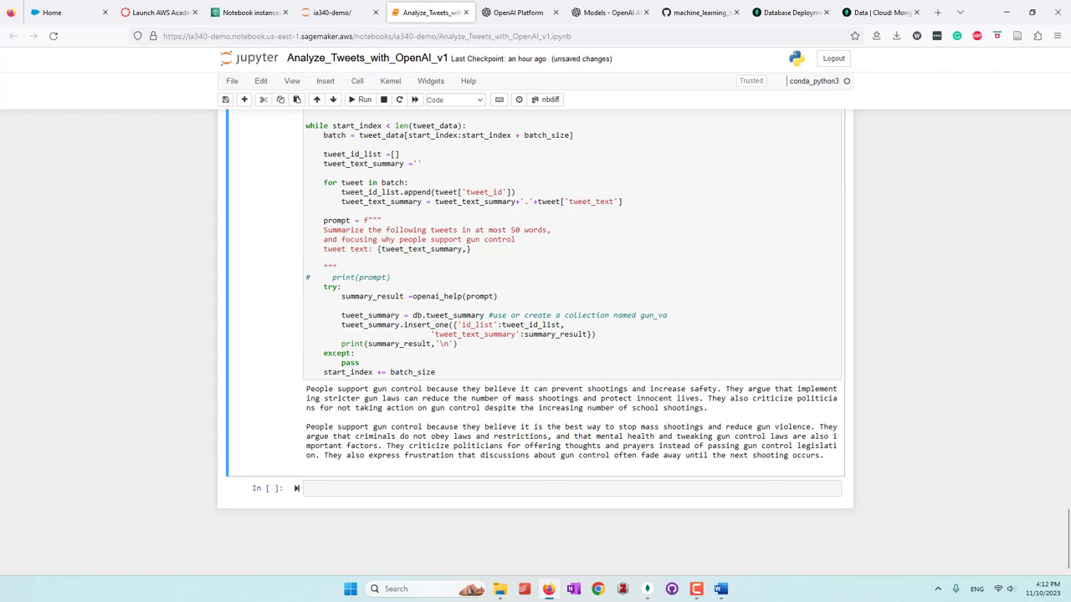
Step: Review the notebook's sentiment analysis, language translation, emotion identification and entity extraction sections
left_click(585, 432)
scroll(547, 449, "up", 2)
scroll(548, 449, "down", 2)
scroll(519, 439, "up", 2)
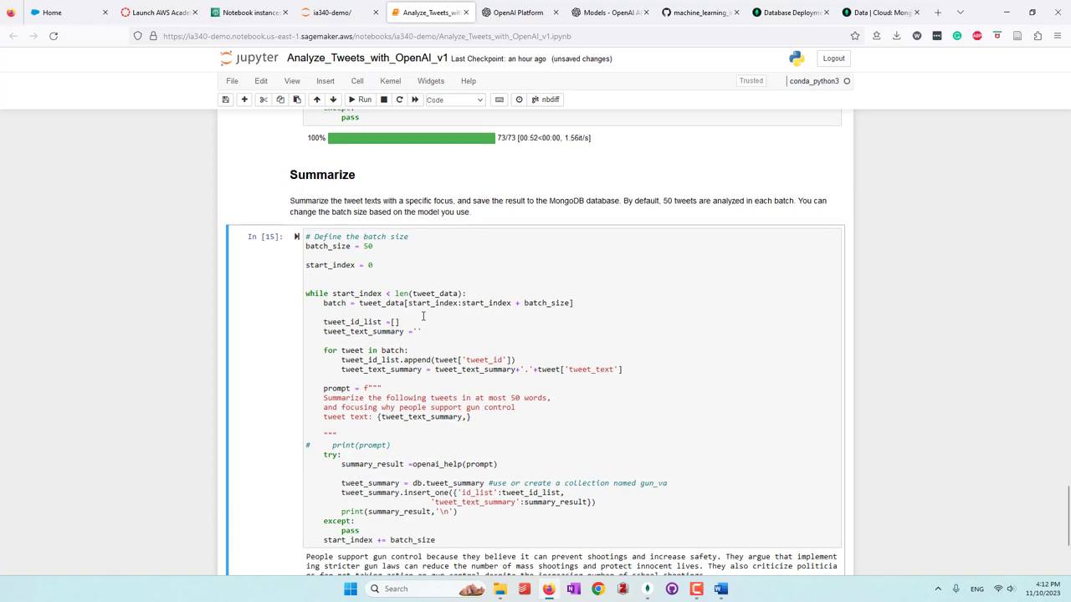
scroll(423, 316, "up", 4)
scroll(424, 320, "up", 8)
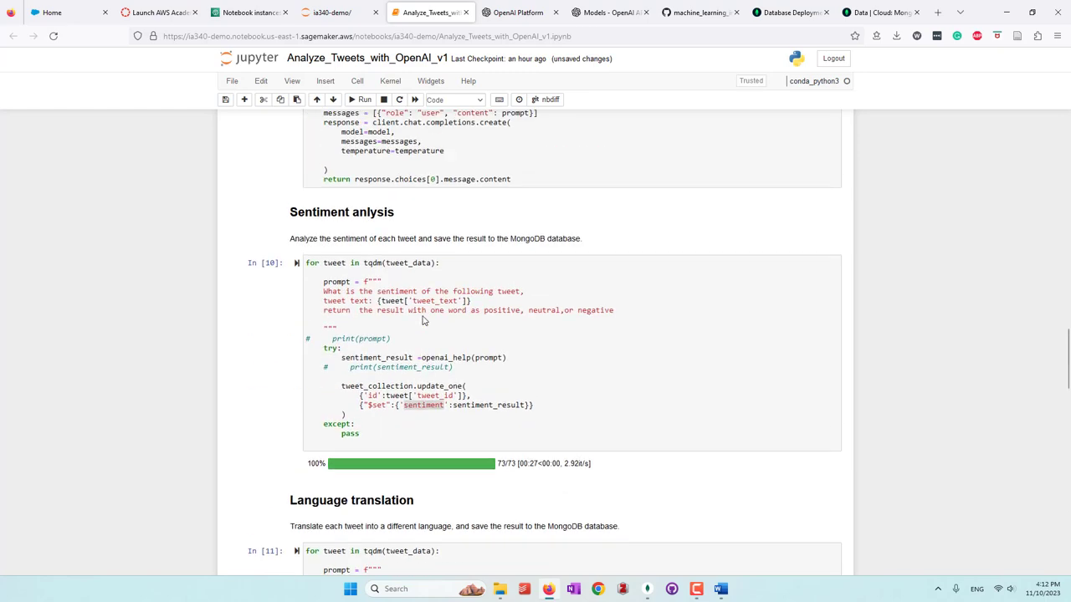
scroll(403, 294, "down", 4)
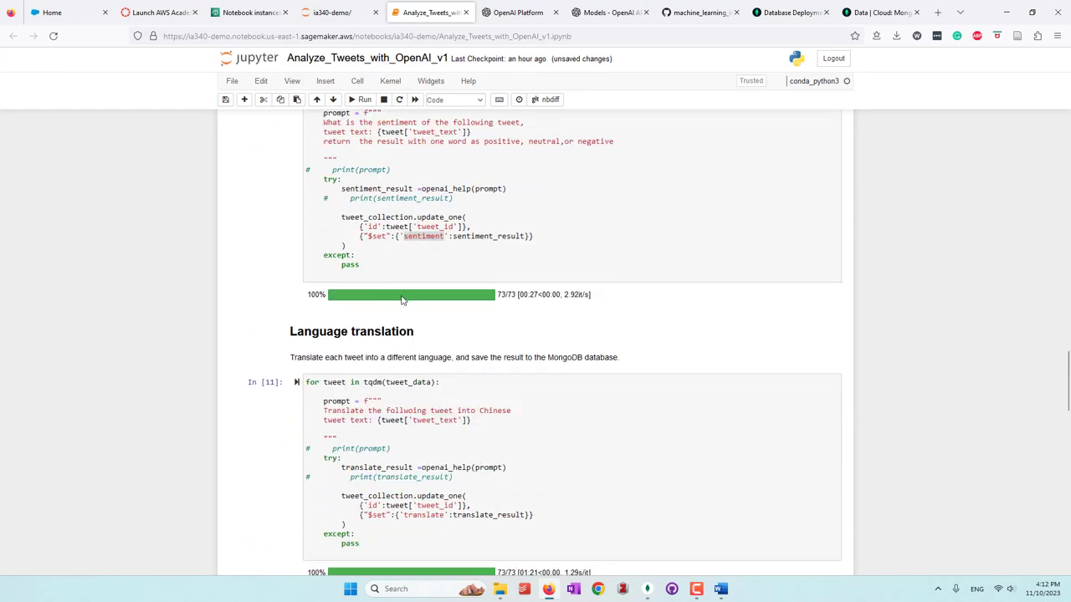
scroll(402, 297, "down", 2)
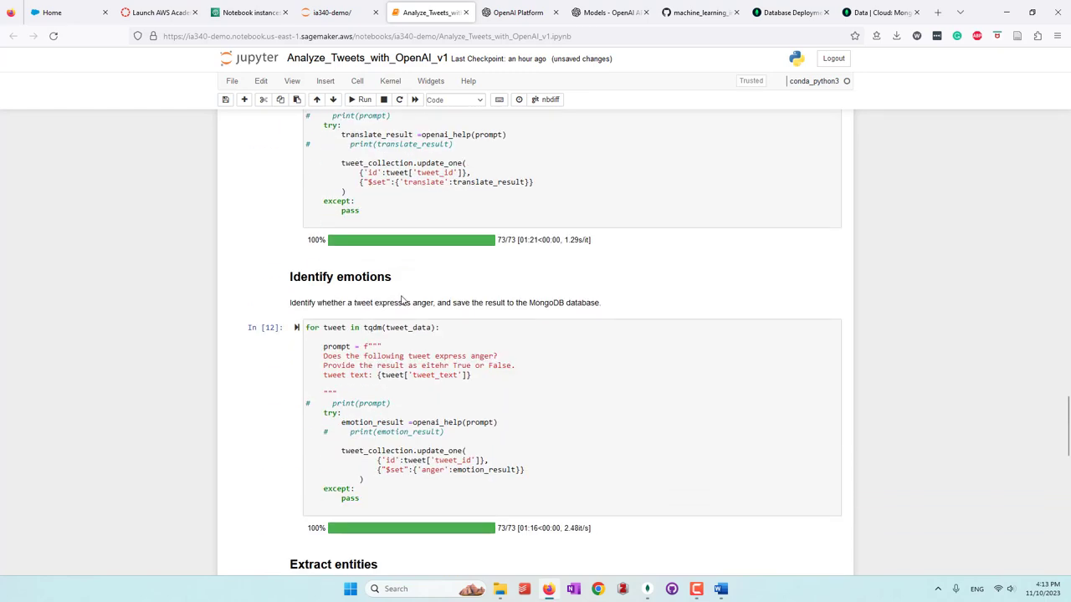
scroll(401, 299, "down", 4)
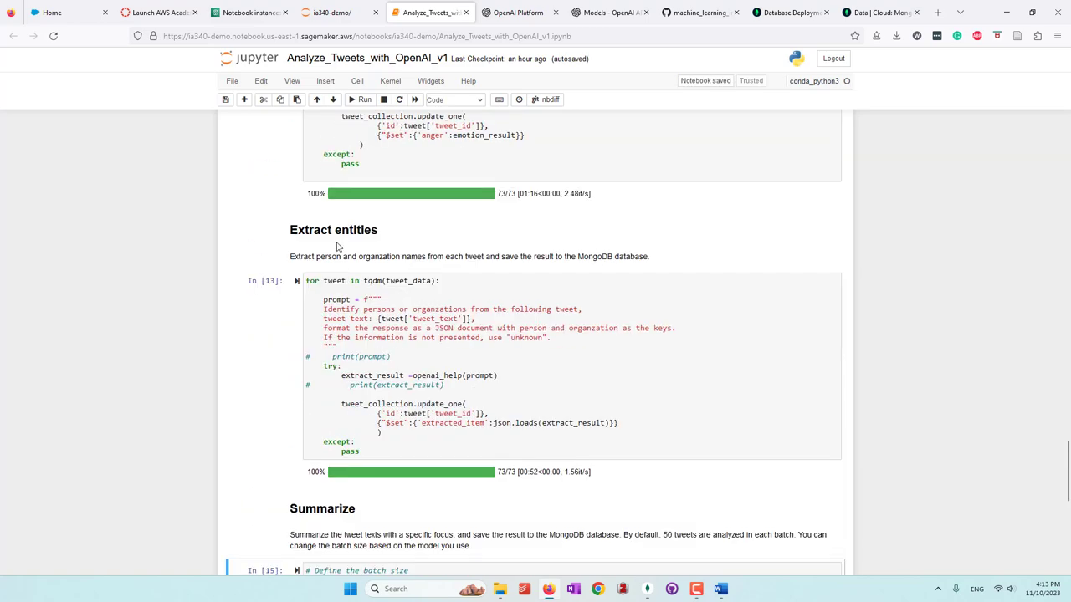
Step: Examine the Summarize cell's prompt lines that set the 50-word limit and the gun control focus
scroll(399, 366, "down", 2)
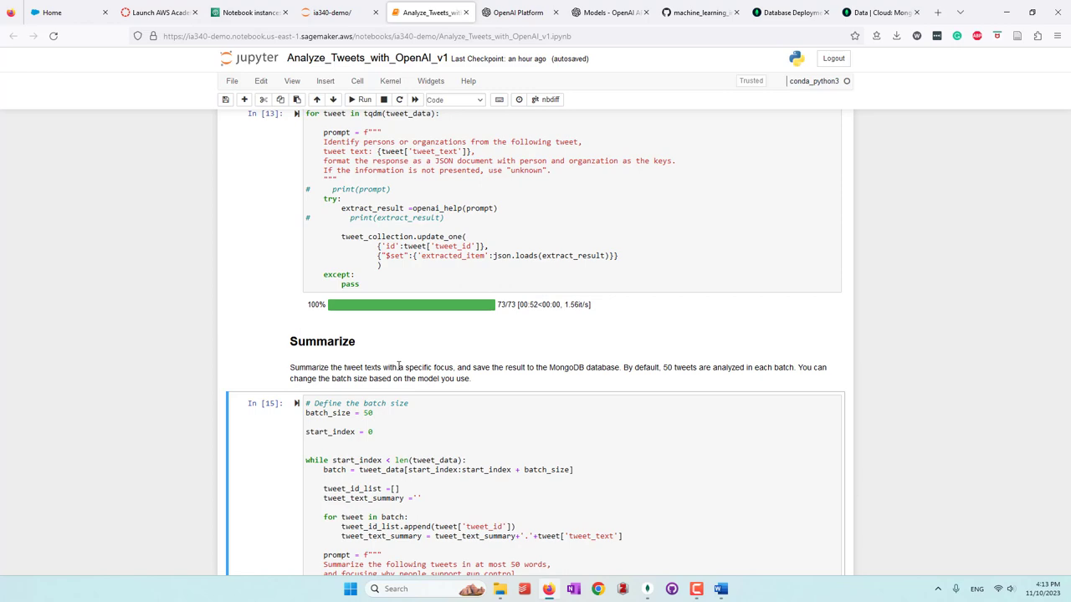
scroll(398, 365, "down", 2)
left_click_drag(537, 406, 327, 399)
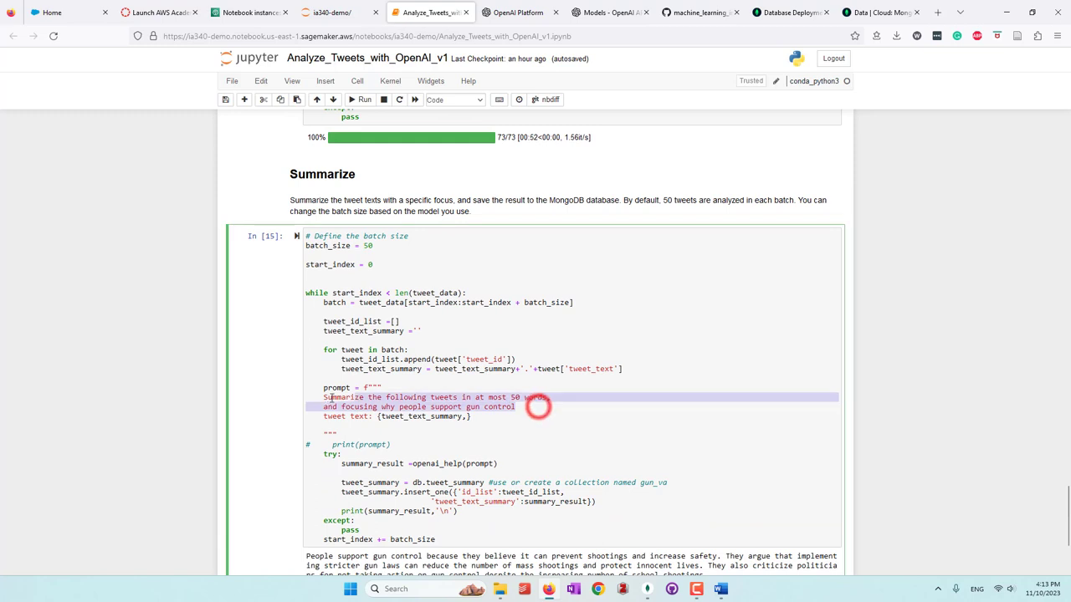
left_click(480, 407)
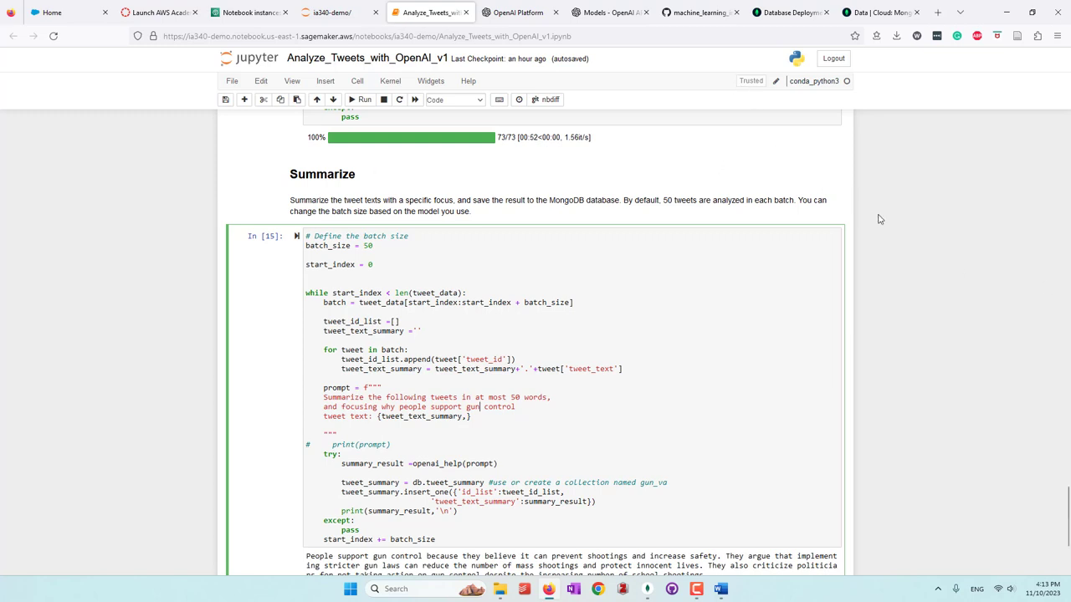
Step: Switch to Atlas, refresh the demo cluster's collections and examine the summary documents saved in the tweet_summary collection
left_click(875, 12)
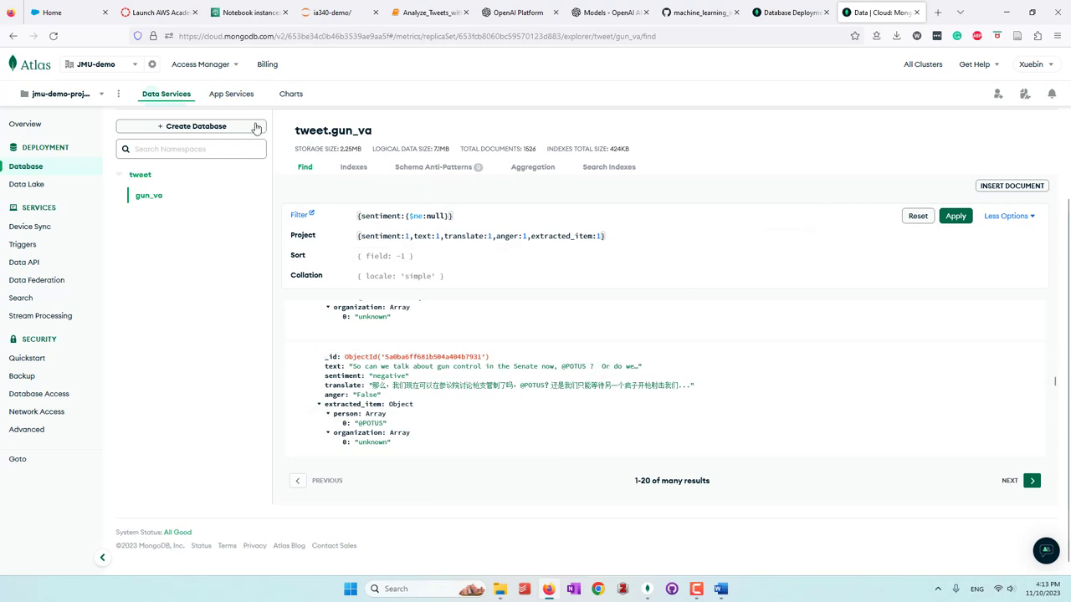
scroll(845, 128, "up", 2)
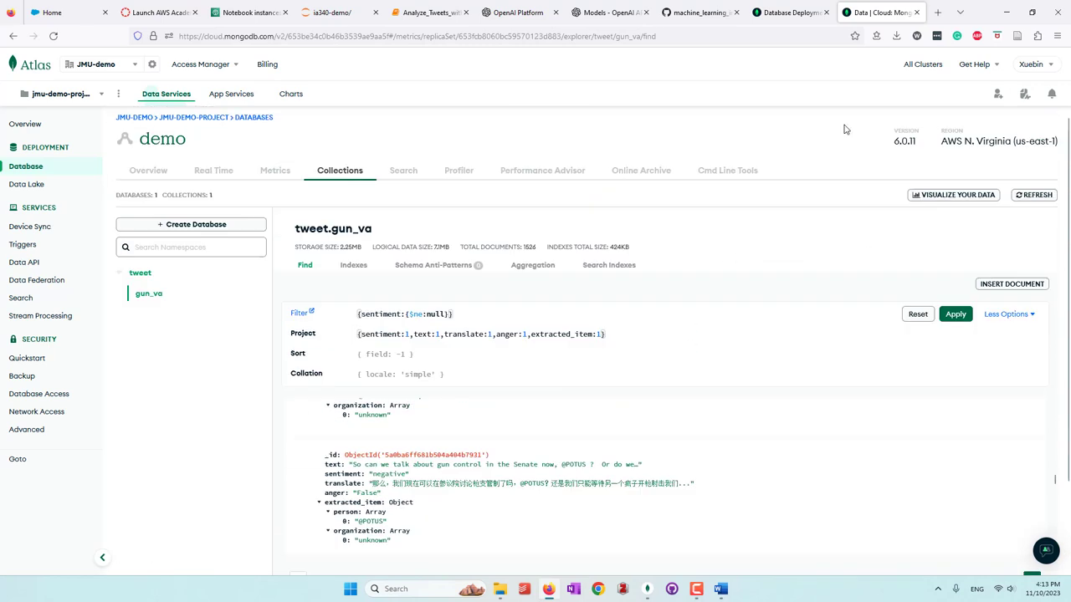
left_click(1034, 202)
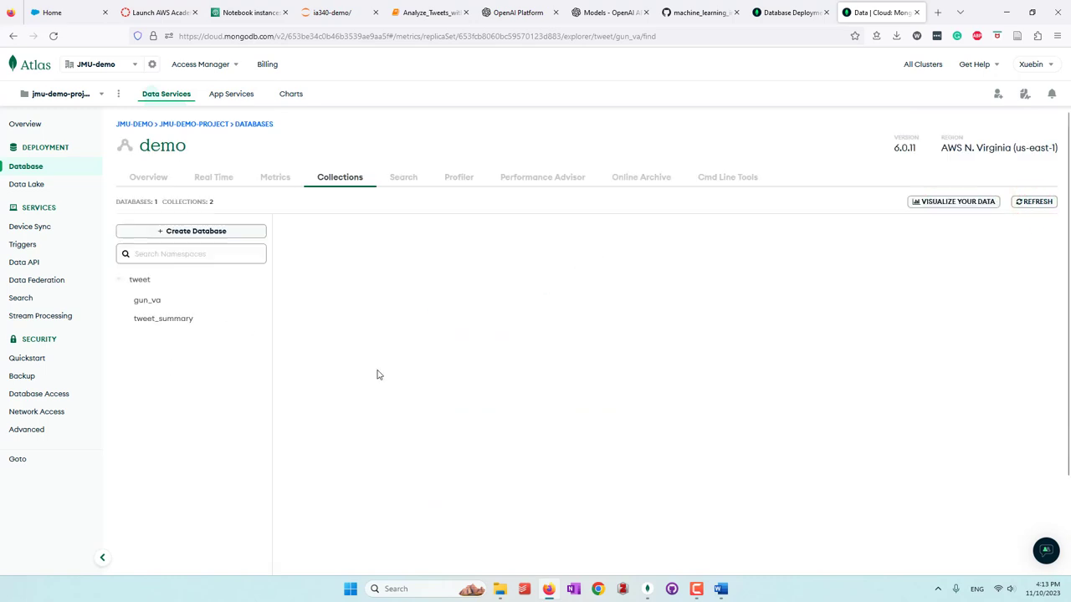
left_click(159, 323)
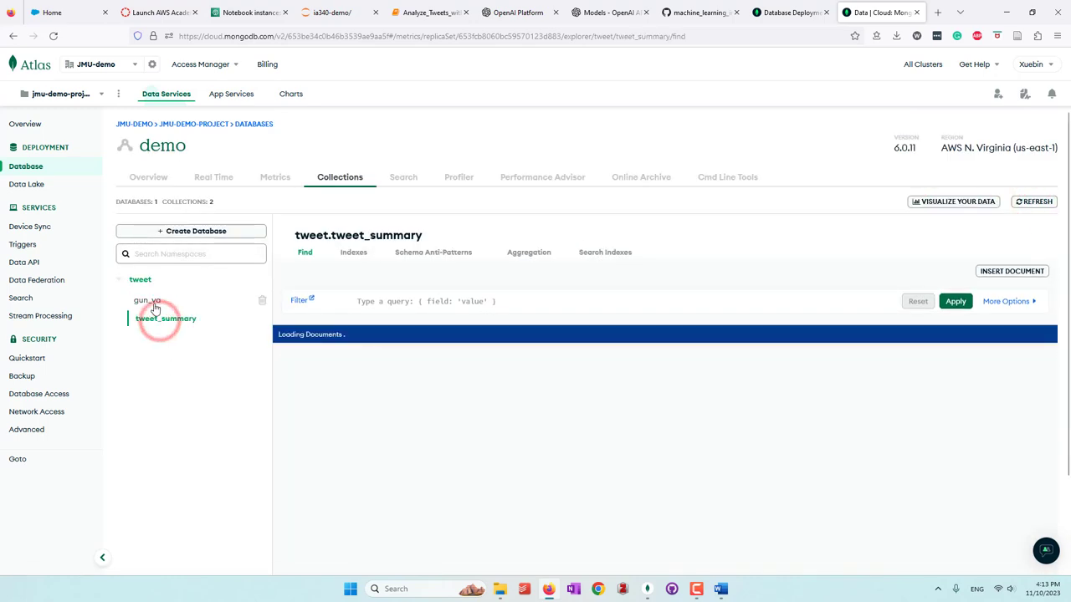
scroll(384, 373, "down", 1)
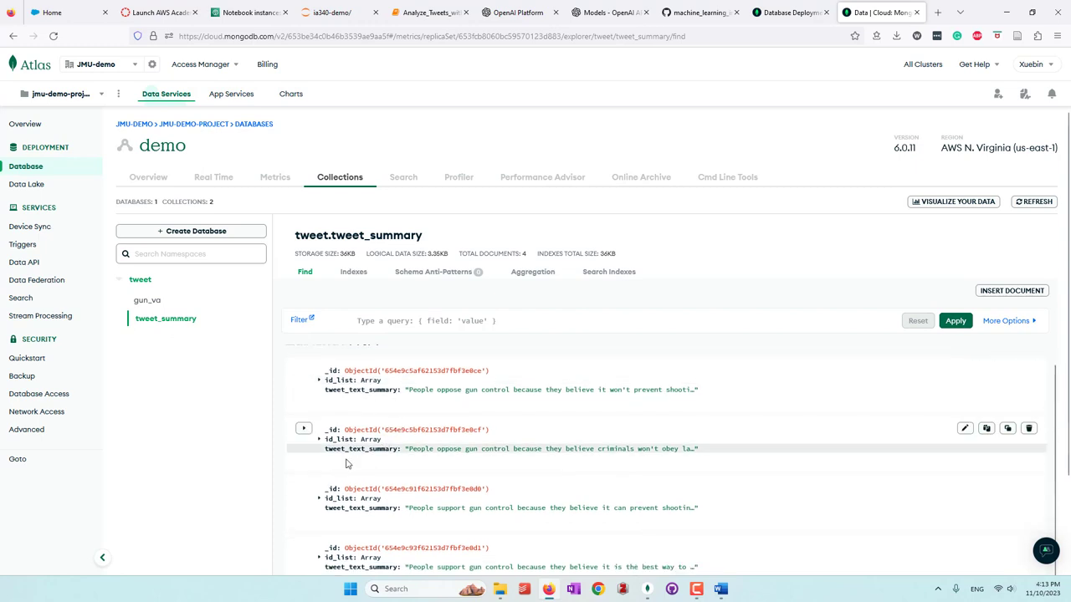
scroll(346, 469, "down", 2)
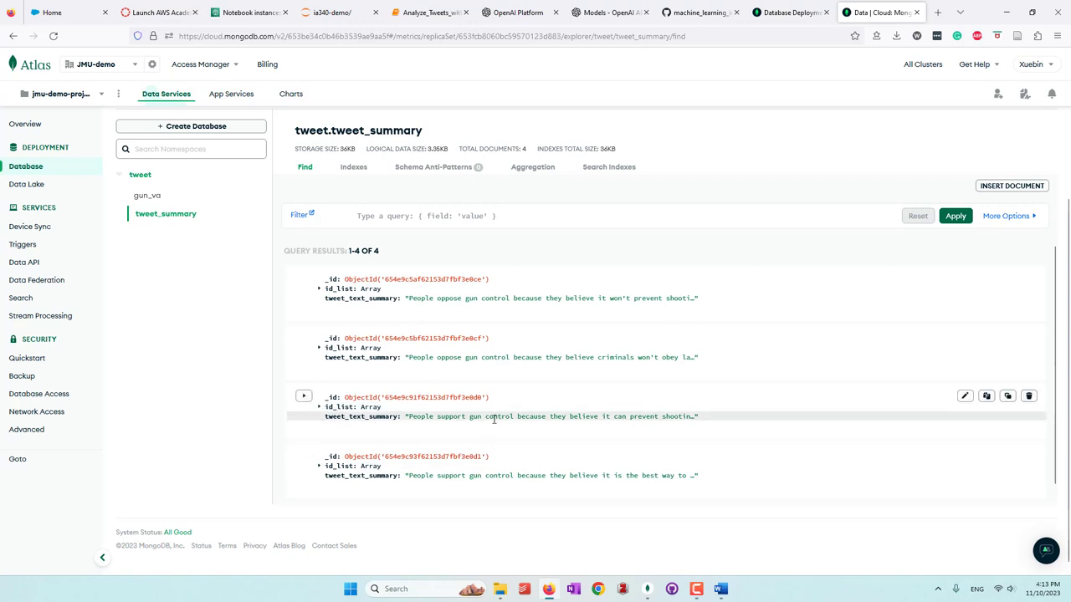
scroll(507, 452, "up", 2)
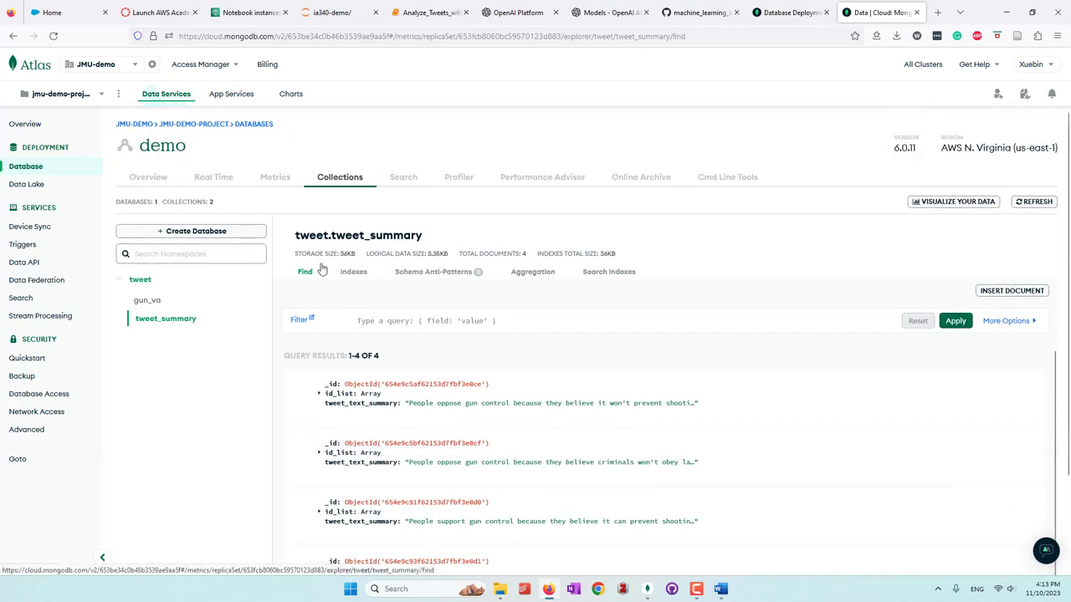
Step: Open the lab11 dashboard in Charts and add a new chart using gun_va as the data source
left_click(288, 95)
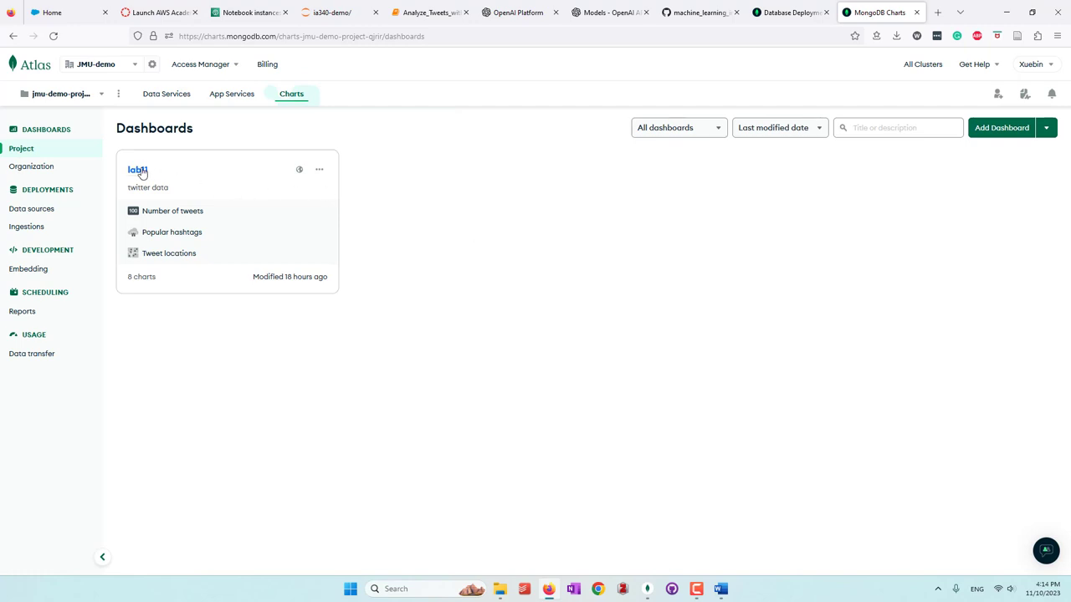
left_click(139, 170)
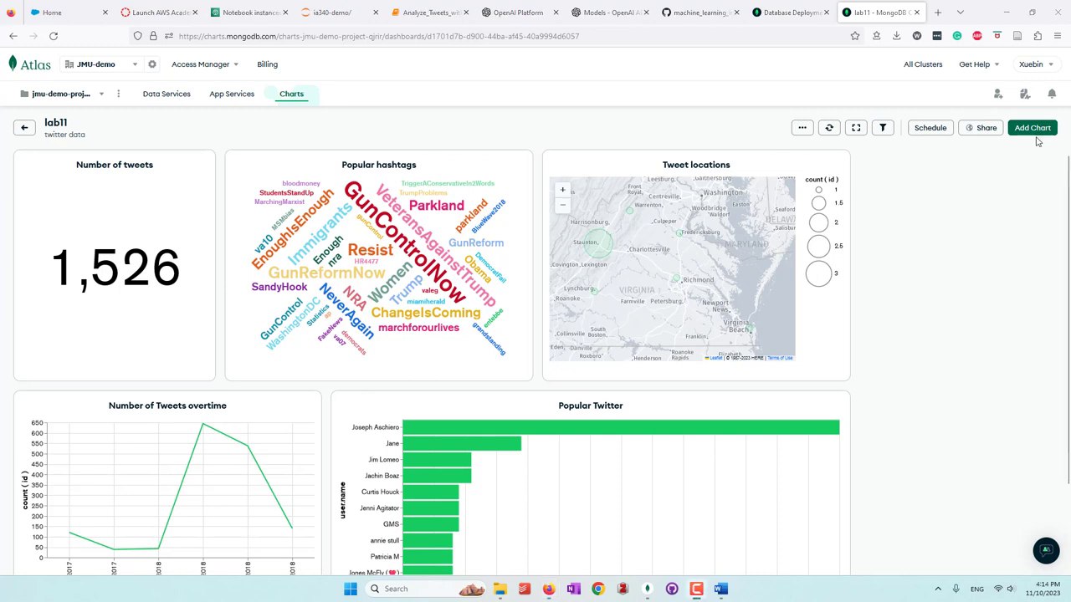
left_click(1033, 130)
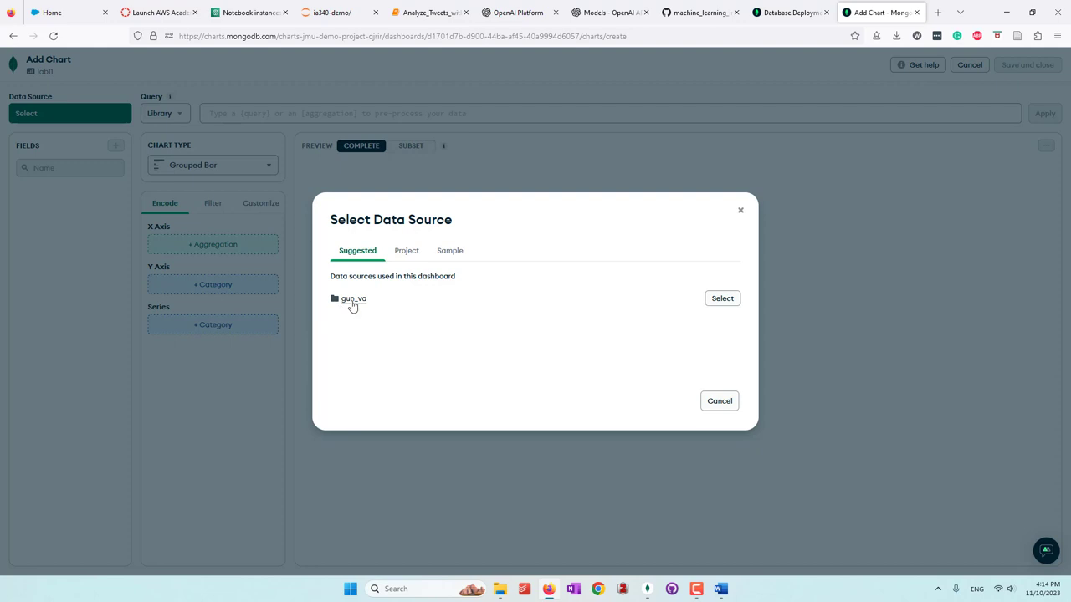
left_click(725, 301)
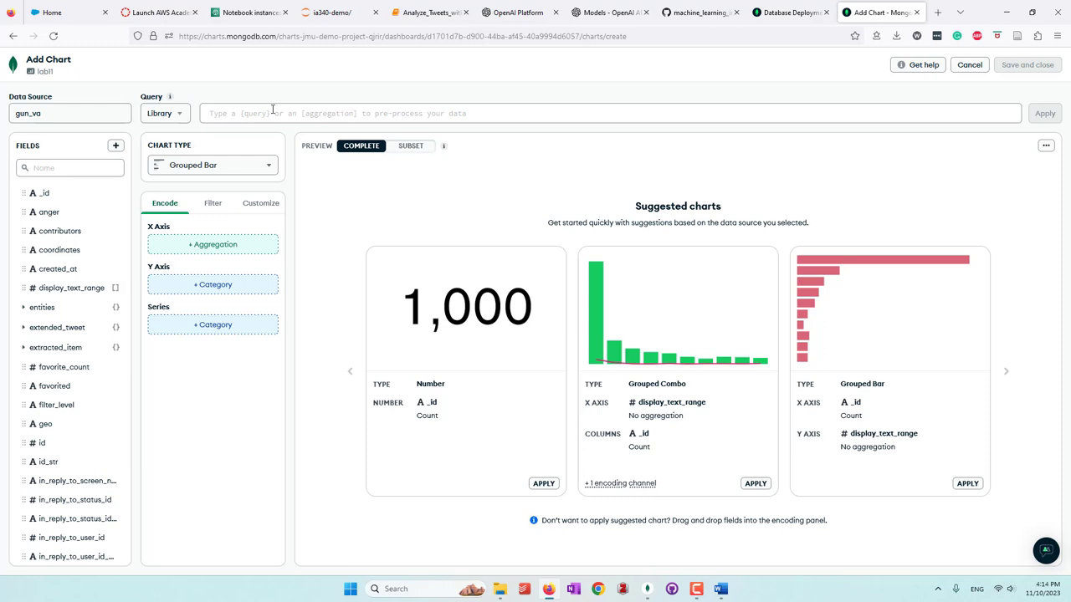
Step: Set the chart type to Stacked Bar and assign the sentiment field to the Y axis
left_click(192, 166)
left_click(200, 225)
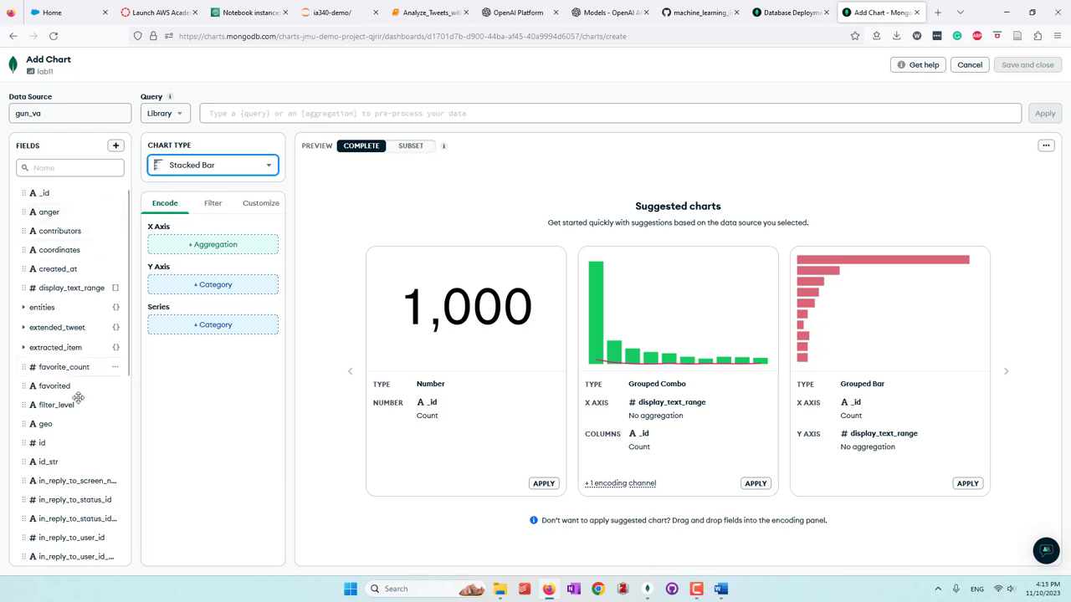
scroll(79, 393, "down", 2)
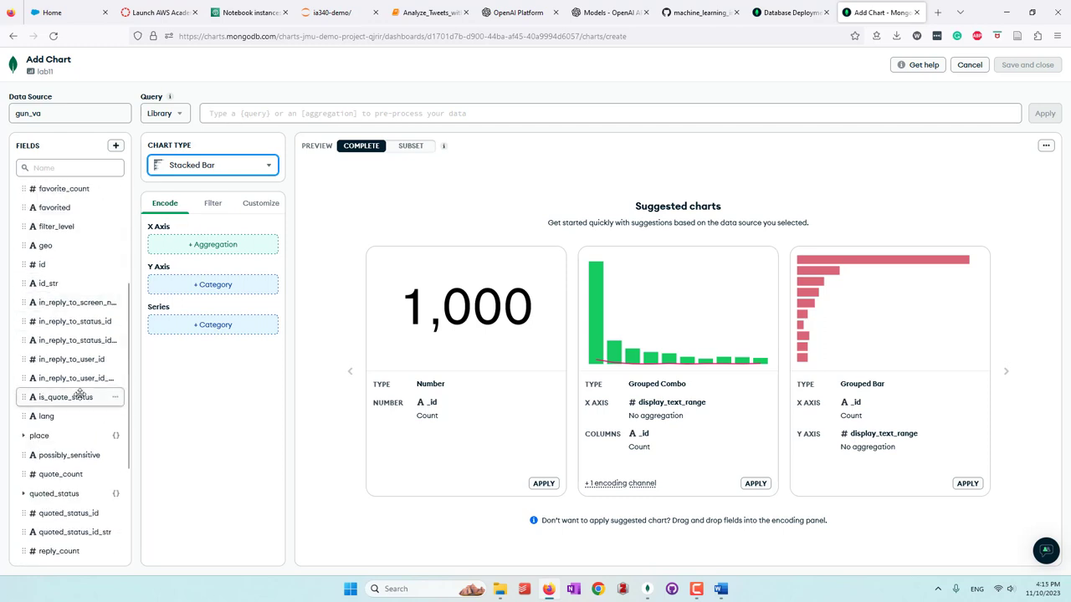
scroll(79, 395, "down", 2)
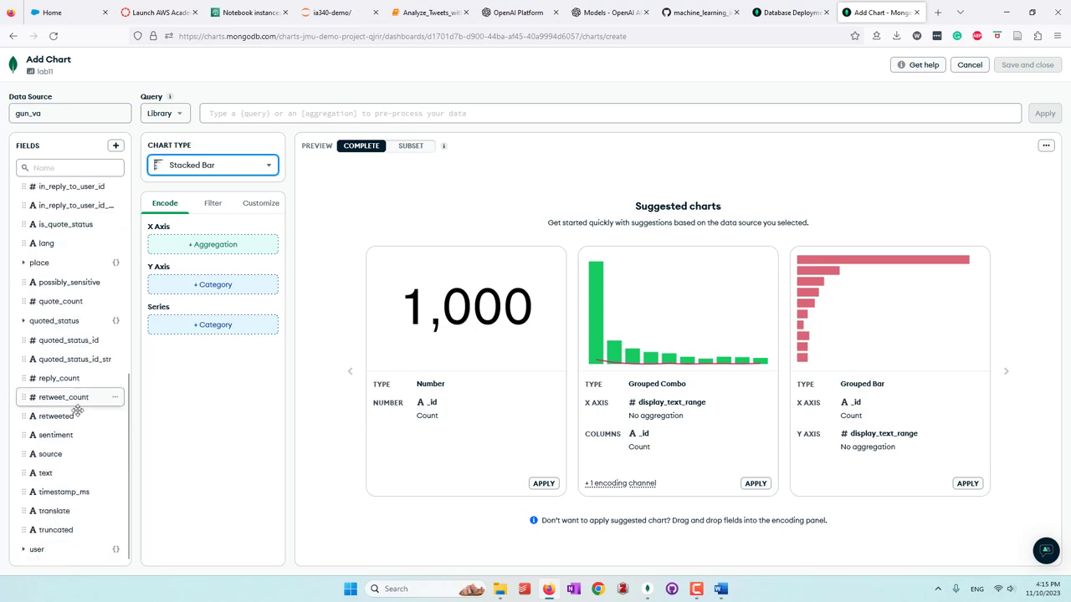
left_click_drag(75, 436, 209, 288)
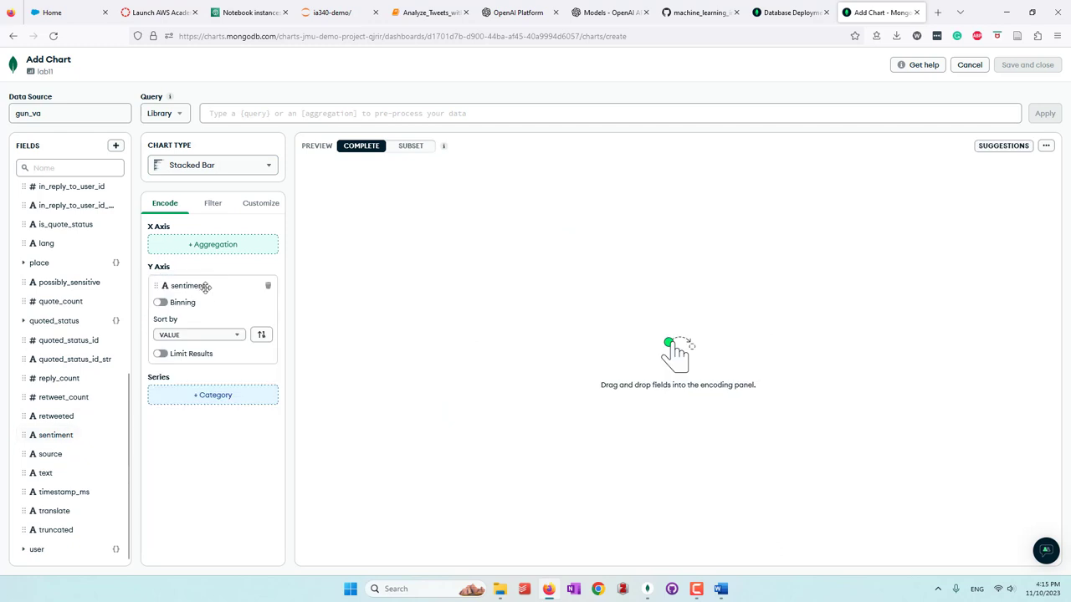
Step: Assign the id field to the X axis and set its aggregate to COUNT
scroll(74, 330, "up", 4)
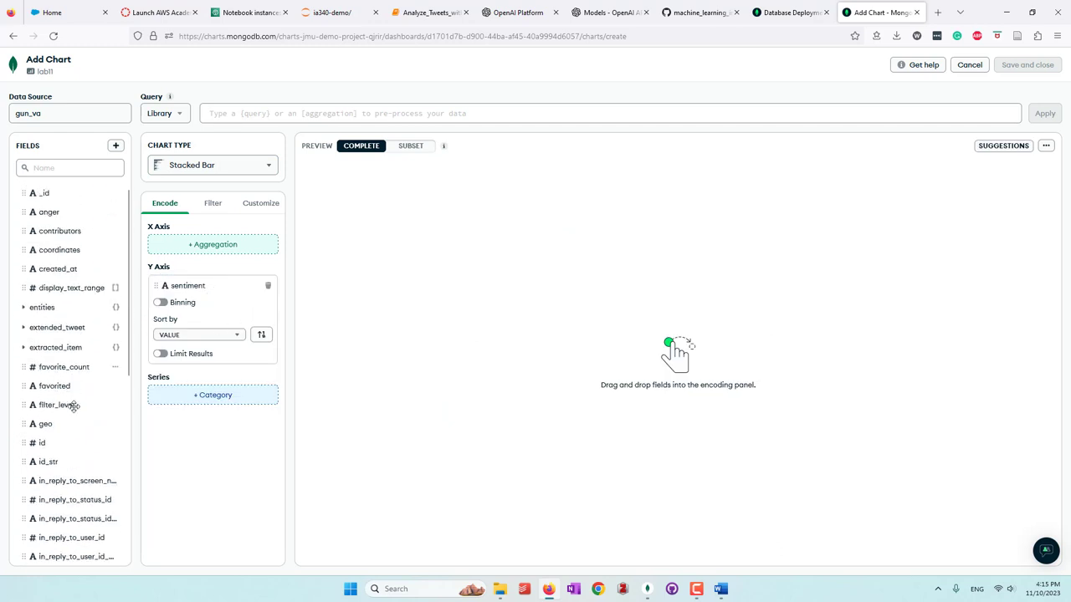
left_click_drag(46, 443, 197, 246)
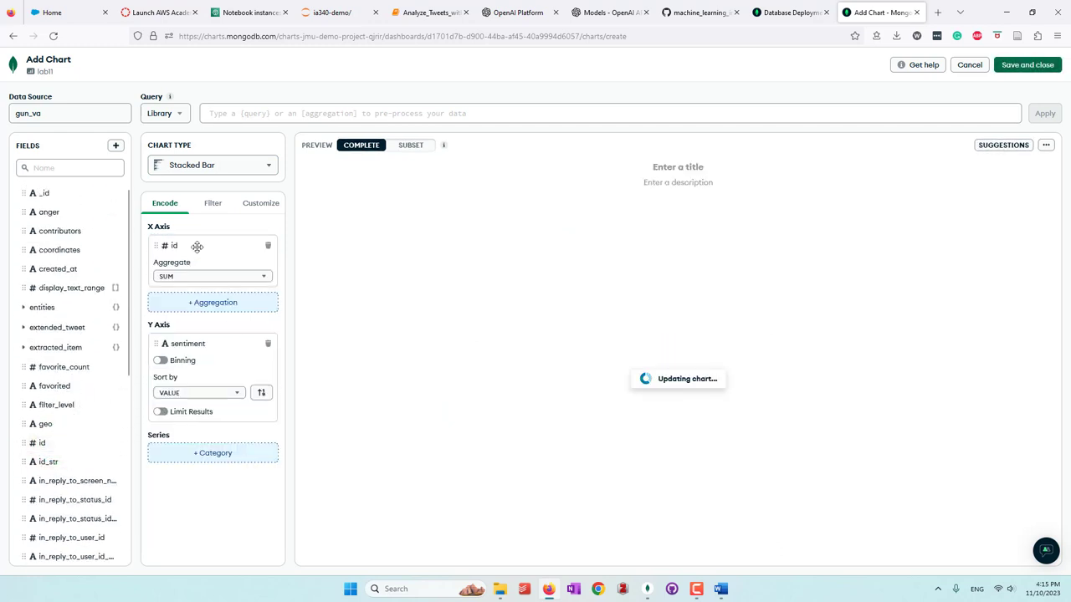
left_click(193, 276)
left_click(196, 319)
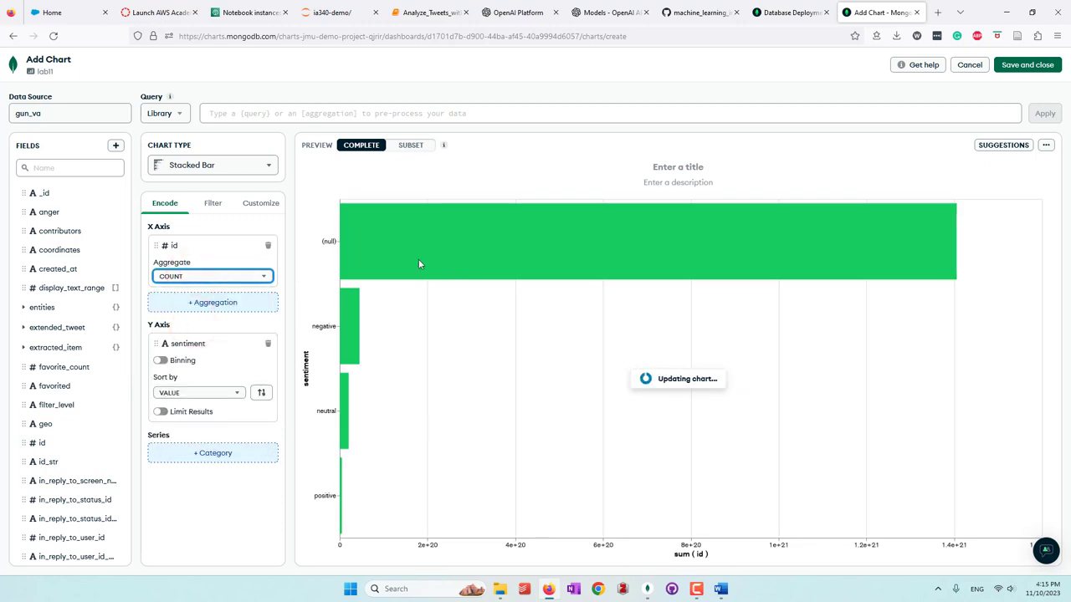
mouse_move(421, 259)
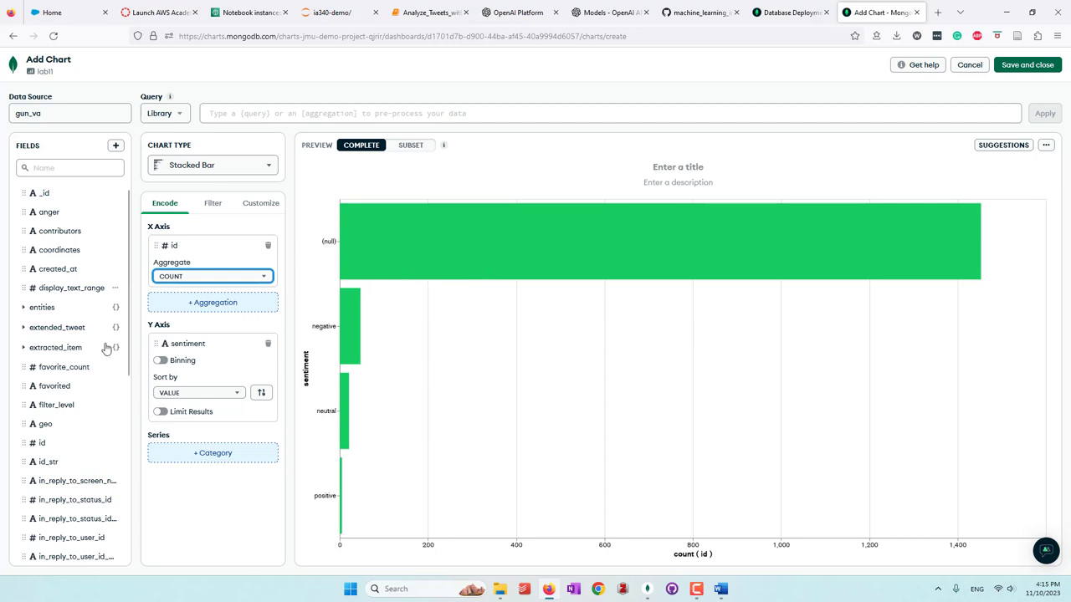
Step: Filter the chart by sentiment, excluding the NULL / MISSING and EMPTY STRING values
left_click(215, 204)
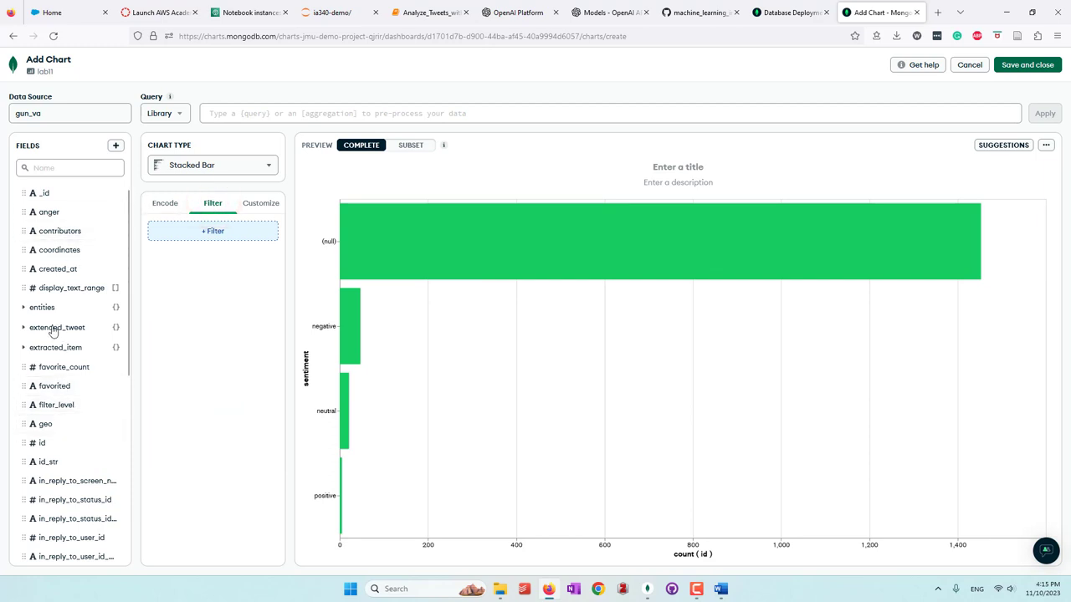
scroll(70, 394, "down", 2)
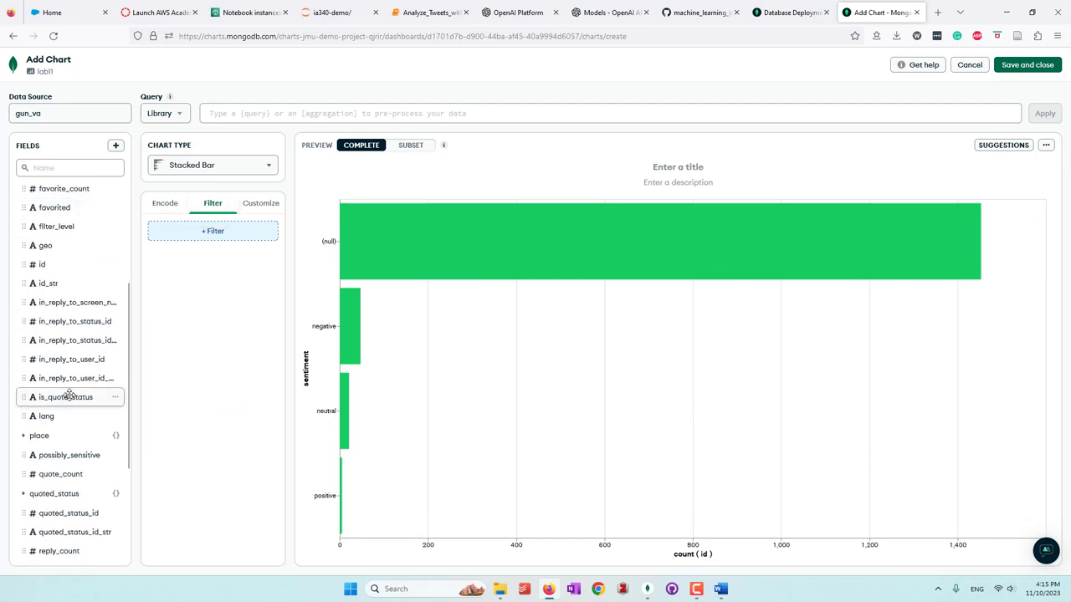
scroll(74, 434, "down", 2)
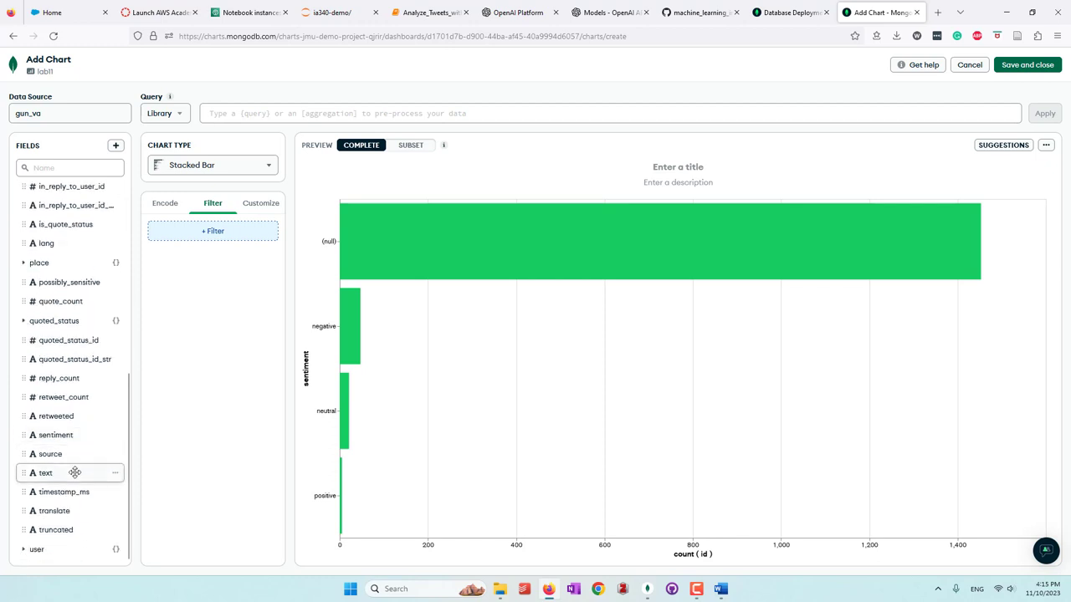
left_click_drag(76, 435, 209, 236)
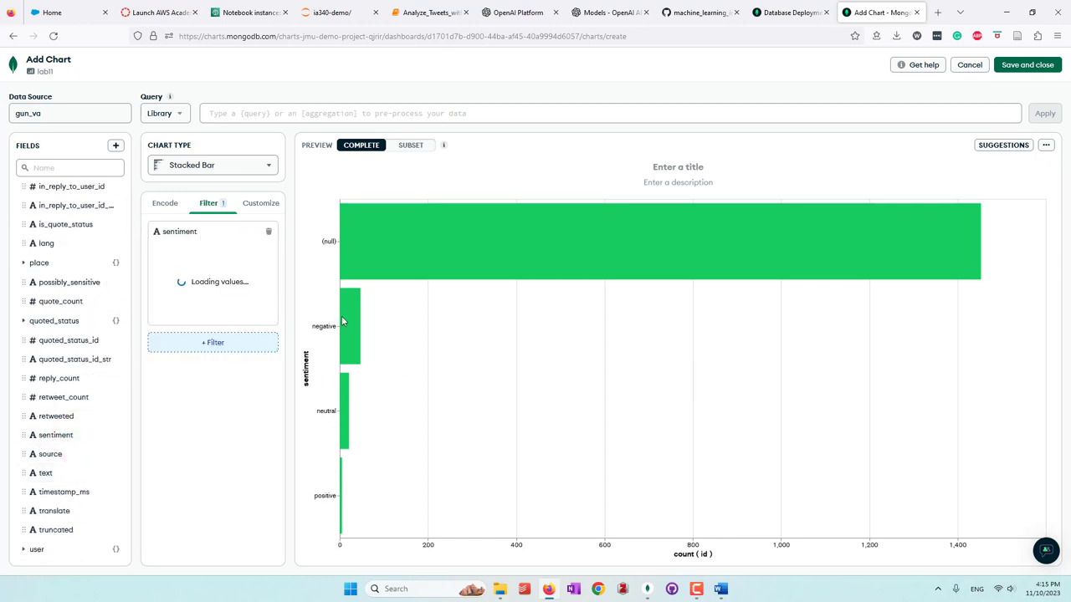
left_click(157, 284)
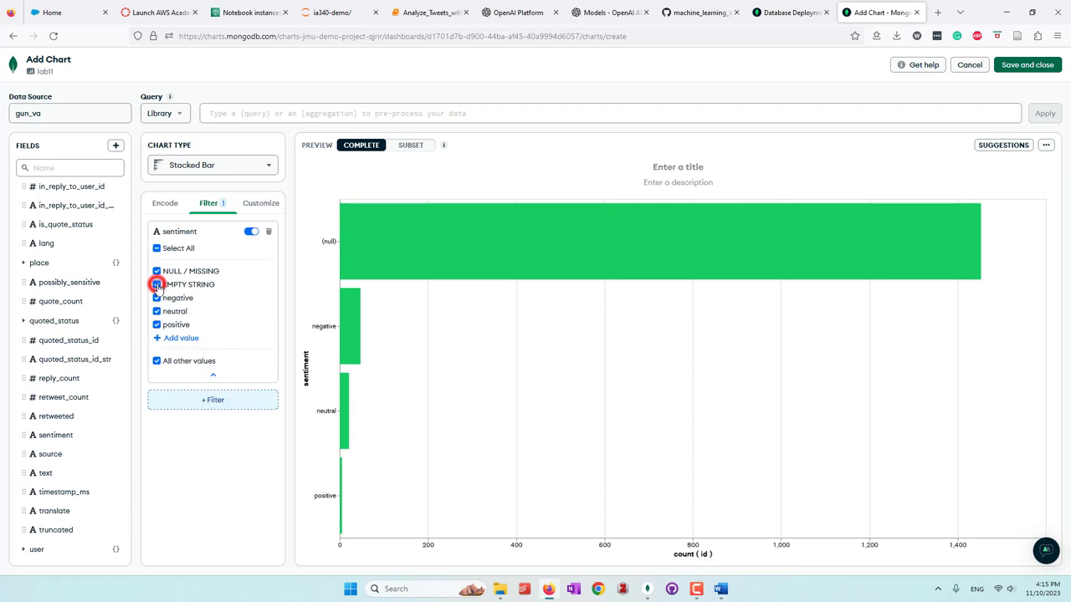
left_click(157, 271)
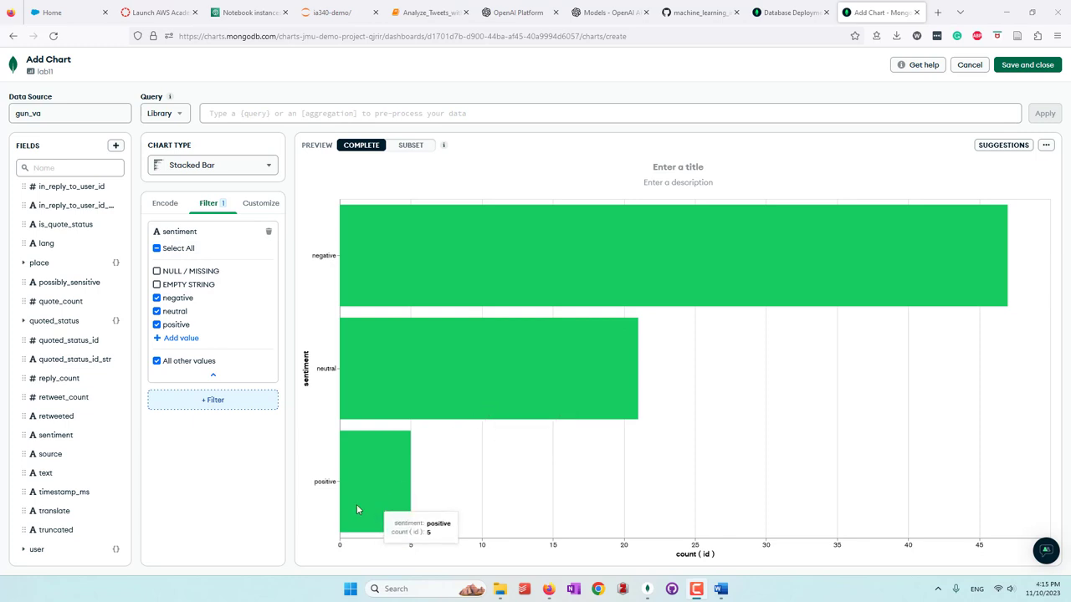
Step: Add the anger field as the chart's series to split each sentiment bar by anger value
left_click(165, 204)
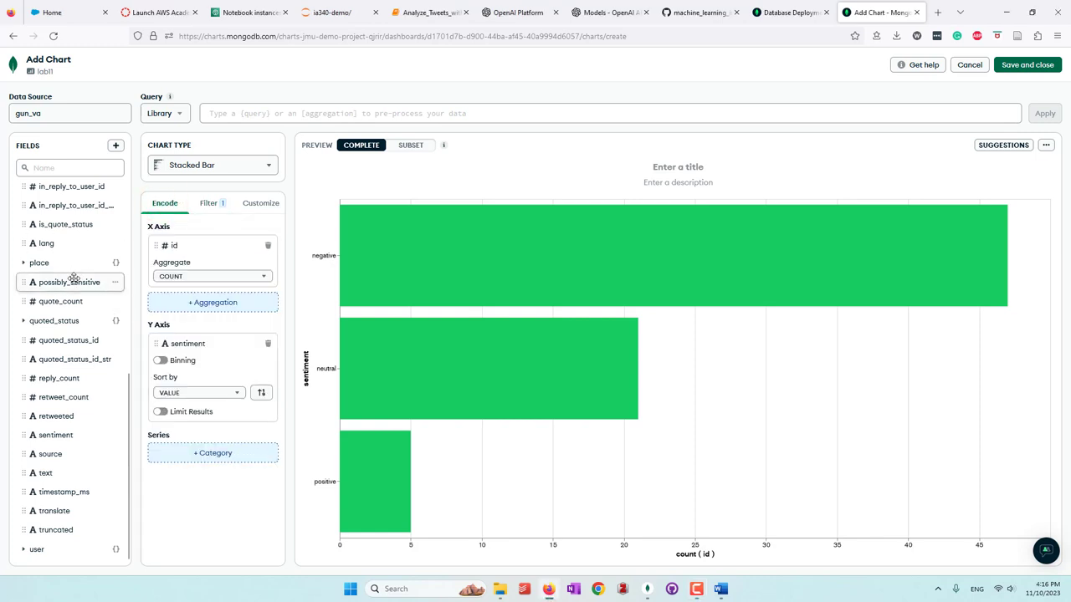
scroll(62, 324, "up", 5)
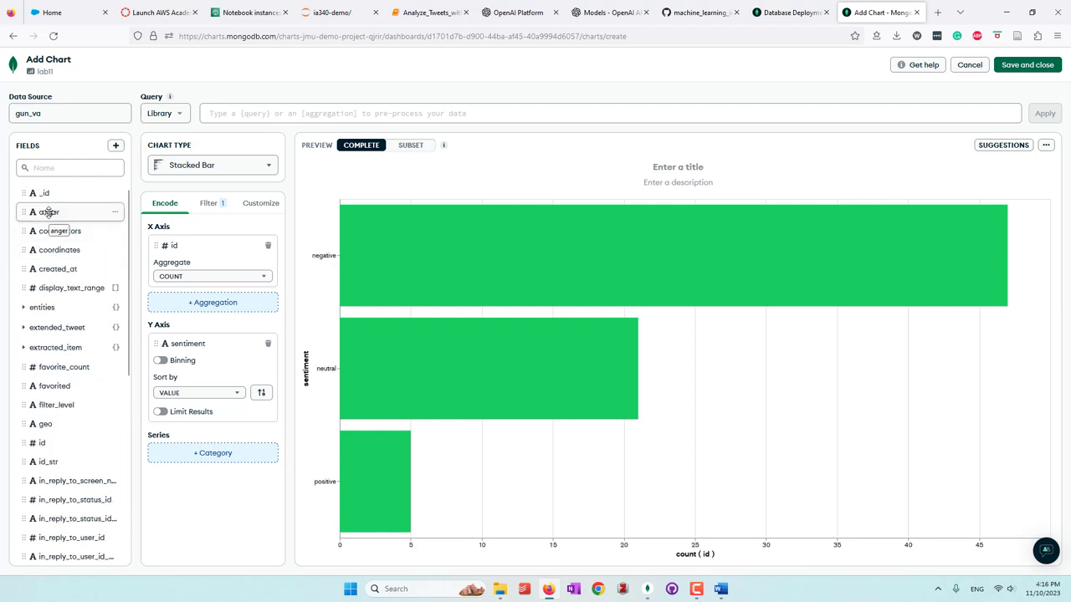
left_click_drag(48, 211, 194, 458)
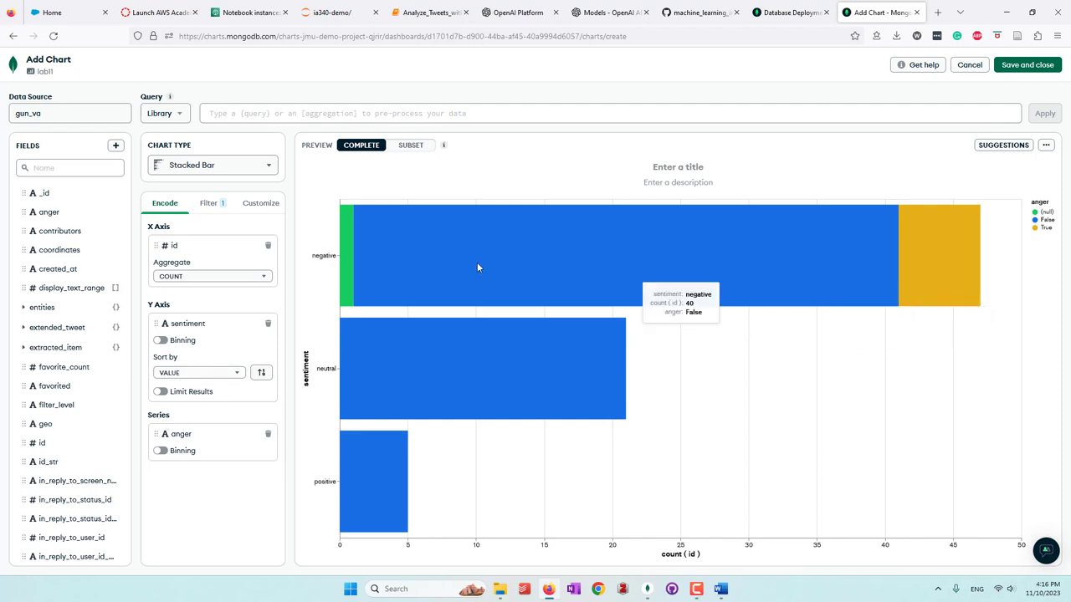
Step: Add a second filter on the anger field, excluding the EMPTY STRING and NULL / MISSING values
left_click(209, 204)
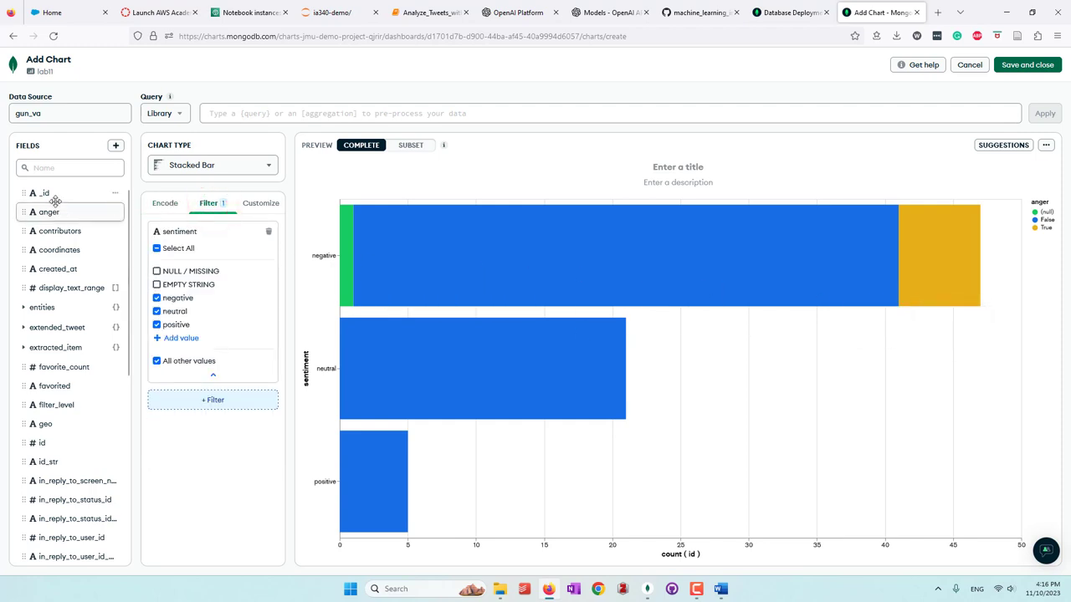
left_click_drag(61, 214, 214, 387)
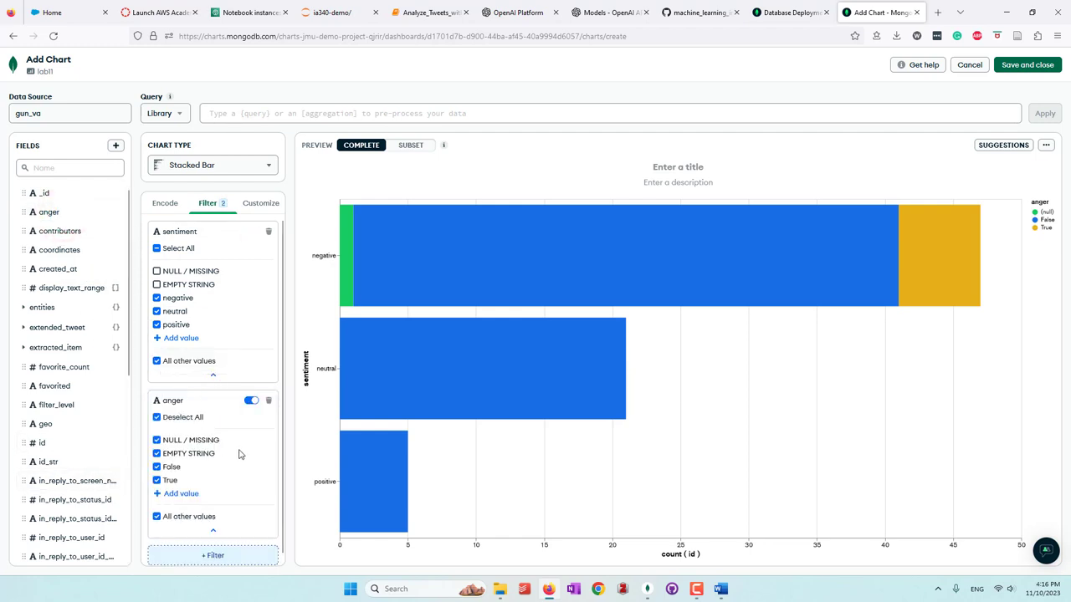
left_click(157, 454)
left_click(157, 440)
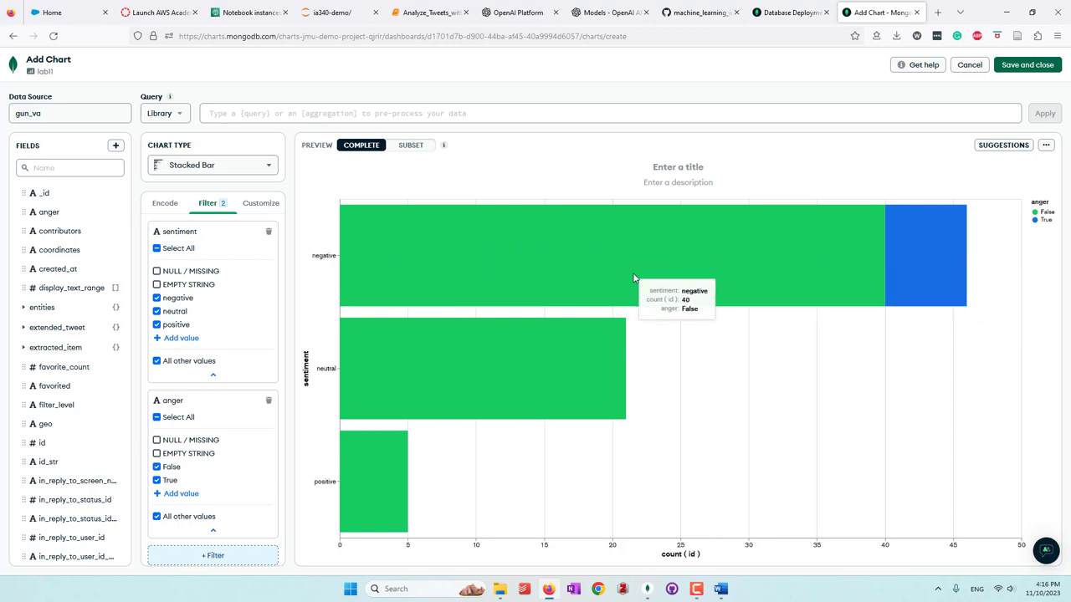
Step: Title the chart "Twitter Sentiment and Emotion"
left_click(674, 164)
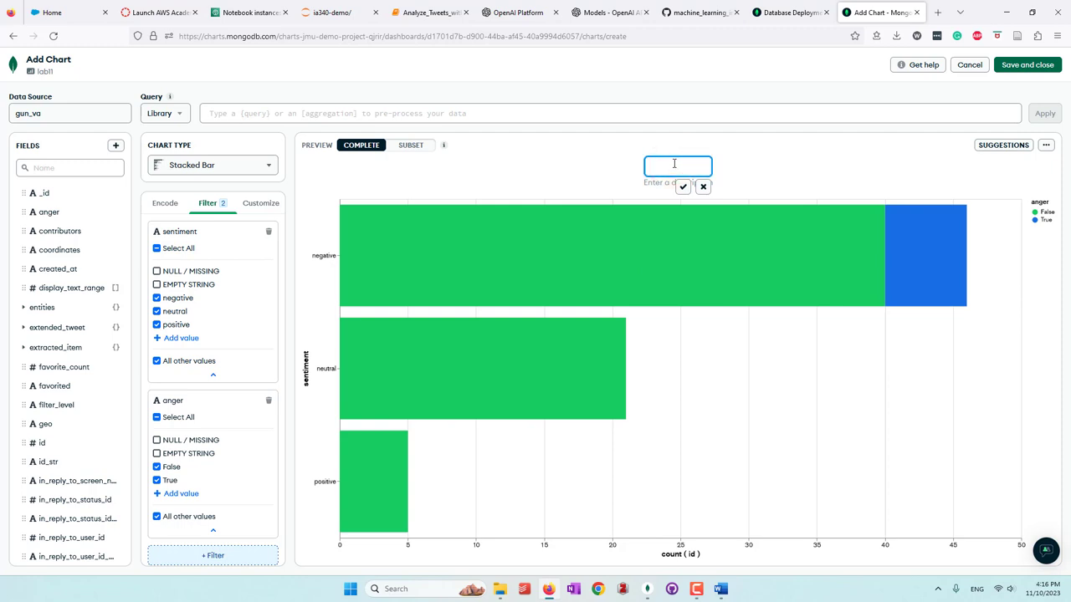
type("Twitter Sentiment and E")
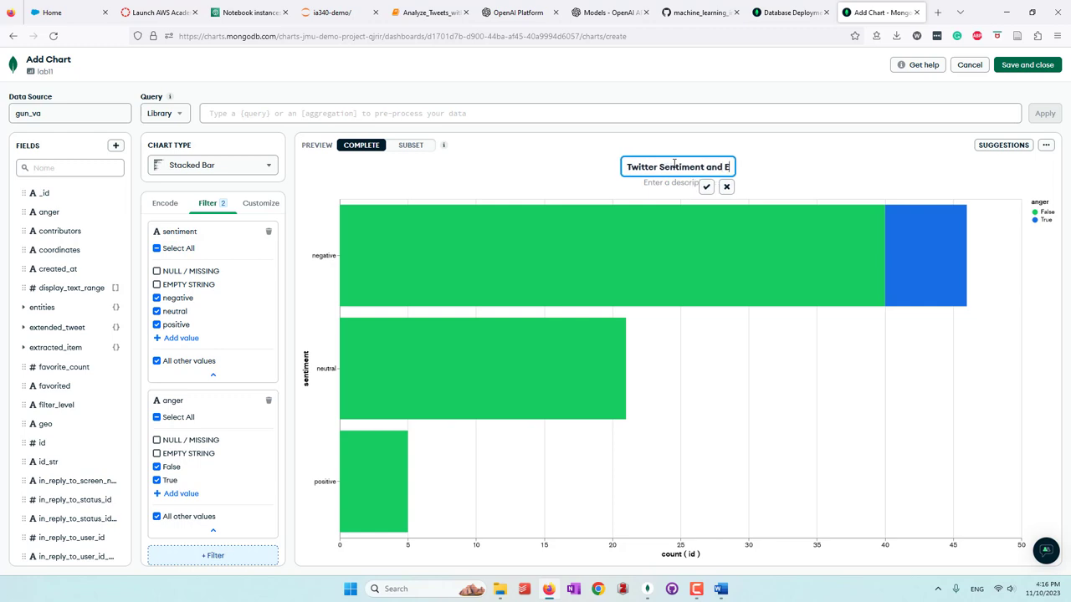
type("motion")
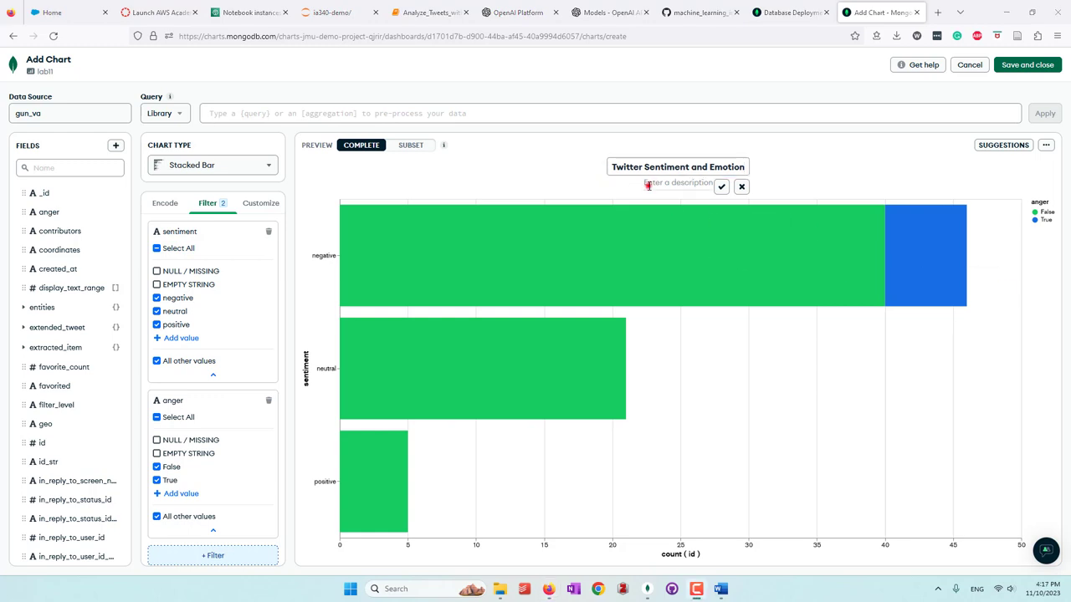
Step: Add the chart description: Based on 73 tweets containing key word "shooting"
left_click(660, 184)
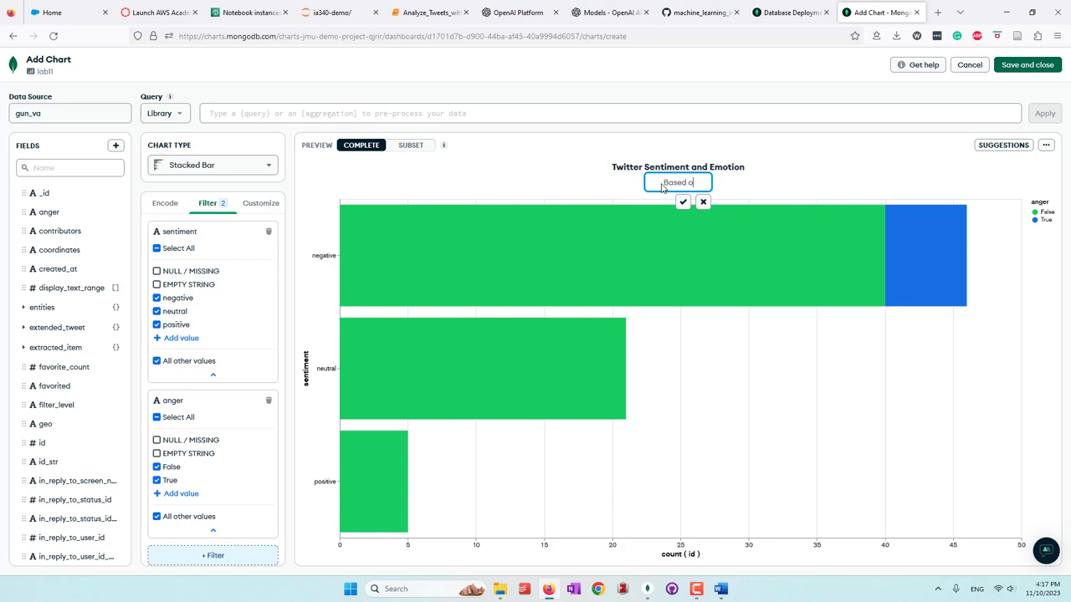
type("Based on 73 twees")
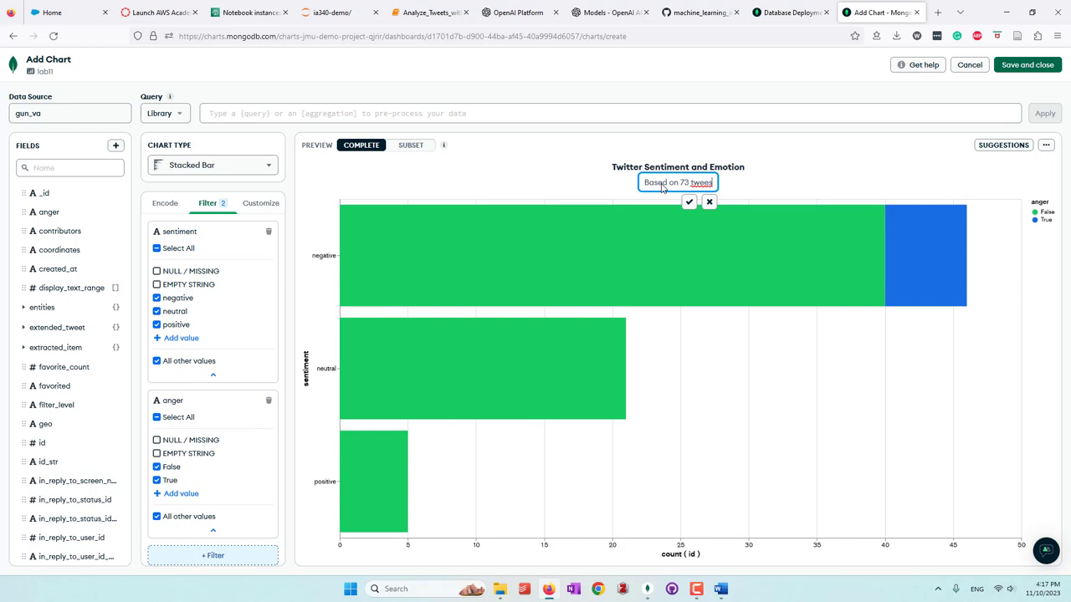
type("ts")
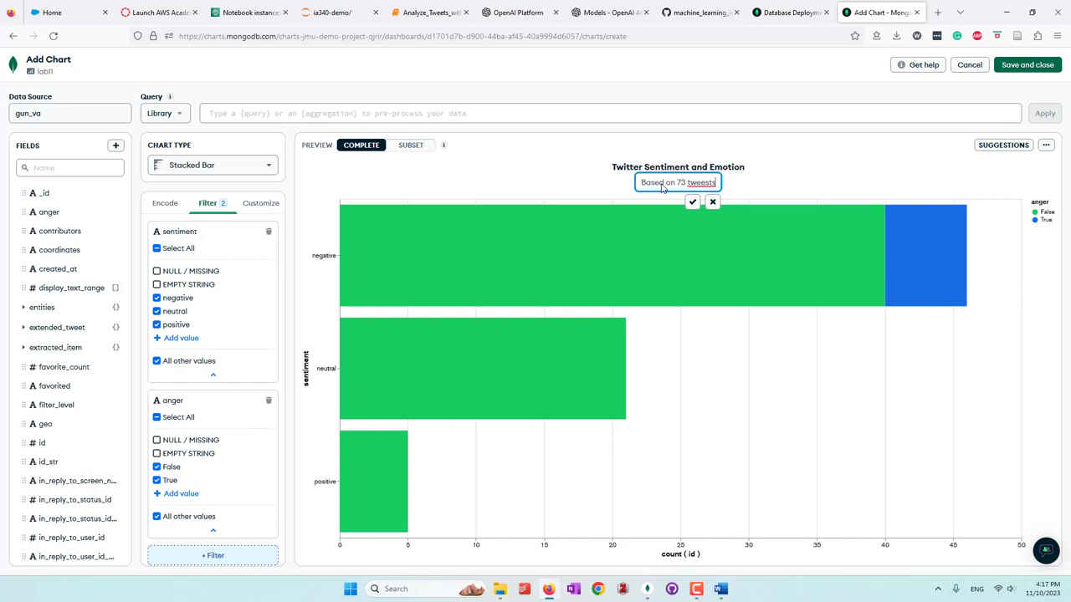
key("BackSpace")
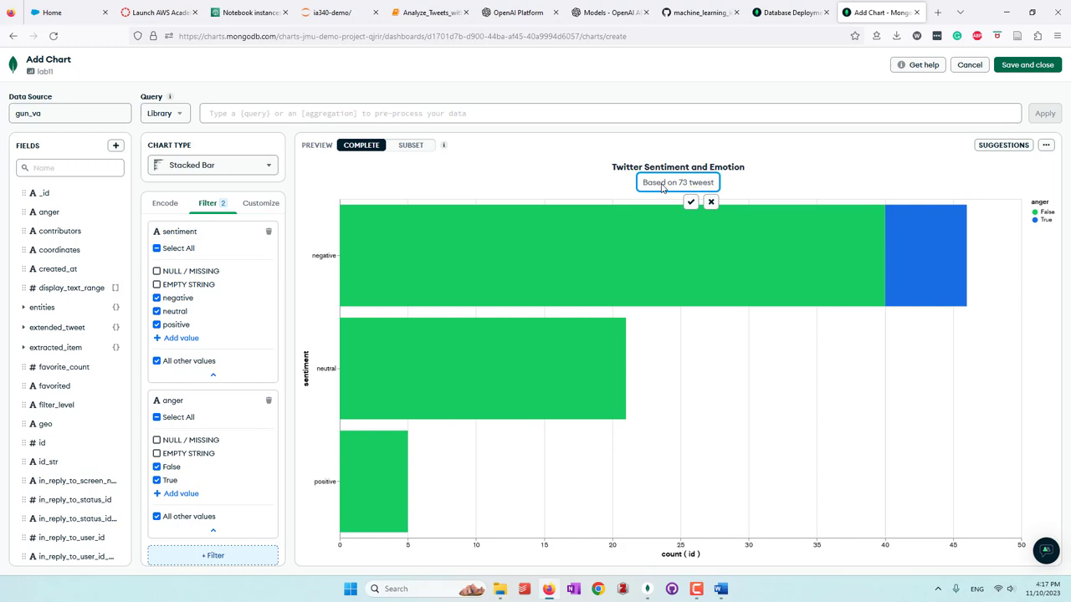
type("s conto")
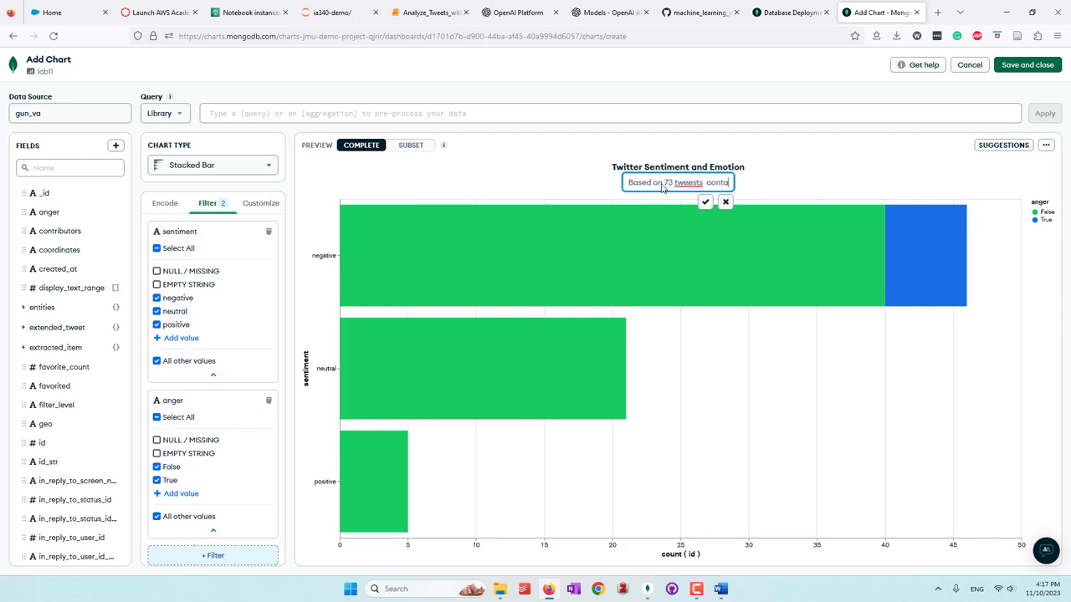
key("BackSpace")
type("aining key w")
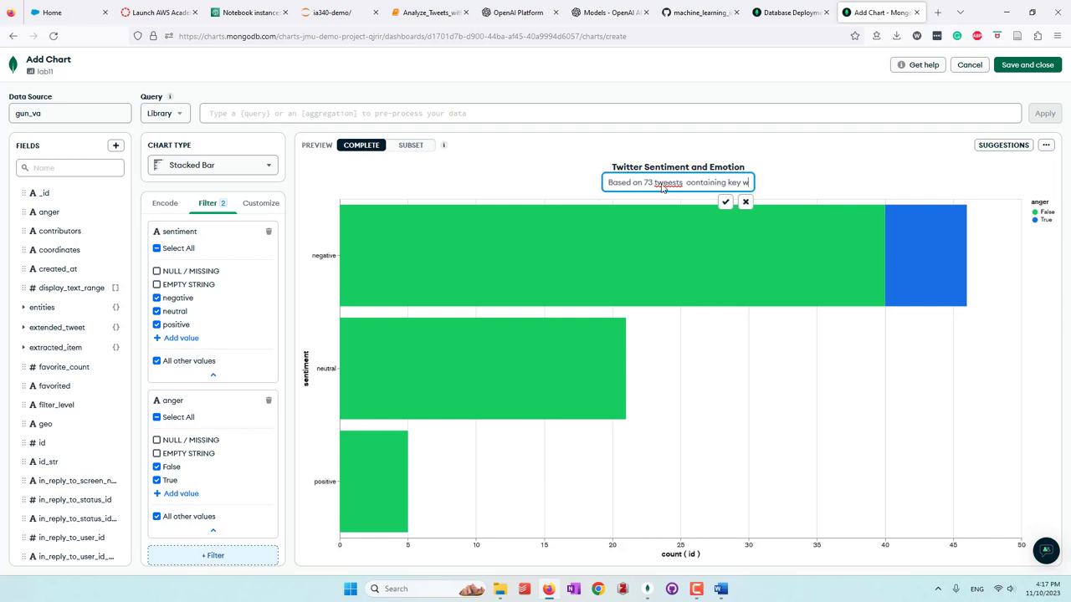
type("ord \"shooting\"")
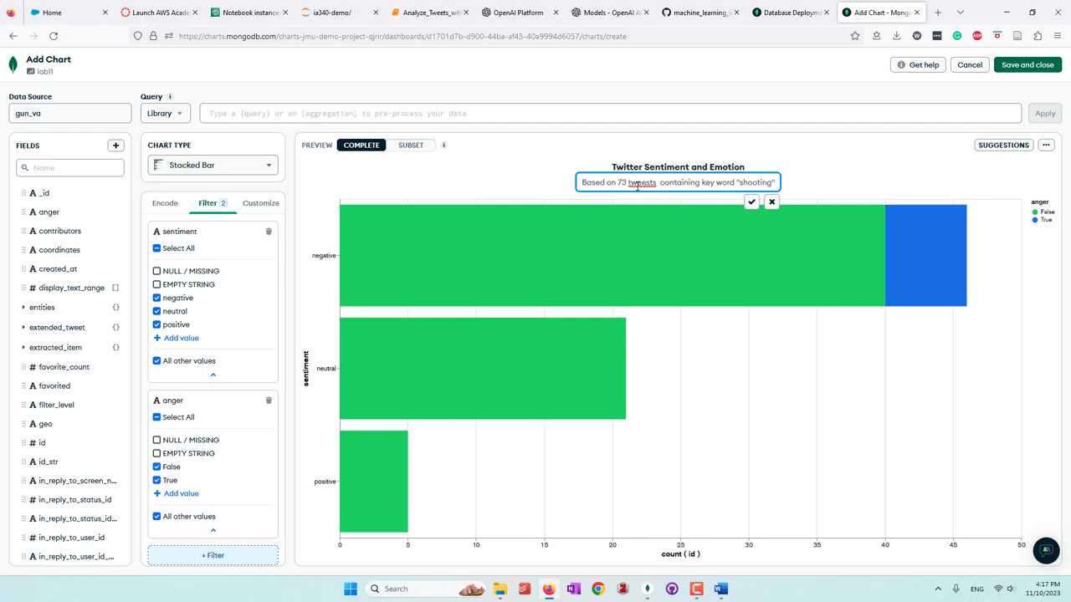
left_click(647, 181)
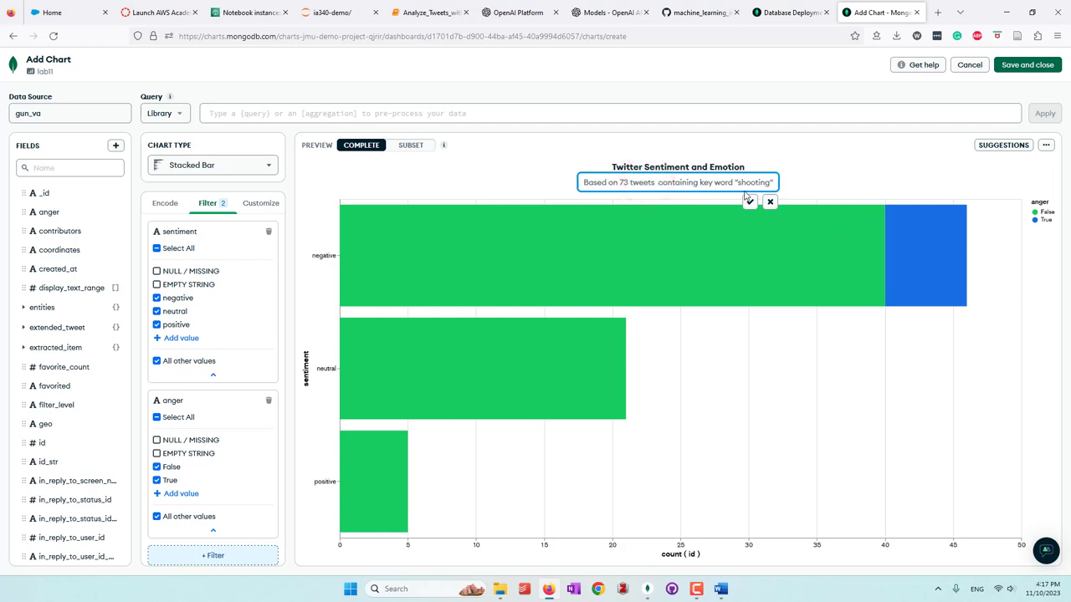
left_click(750, 201)
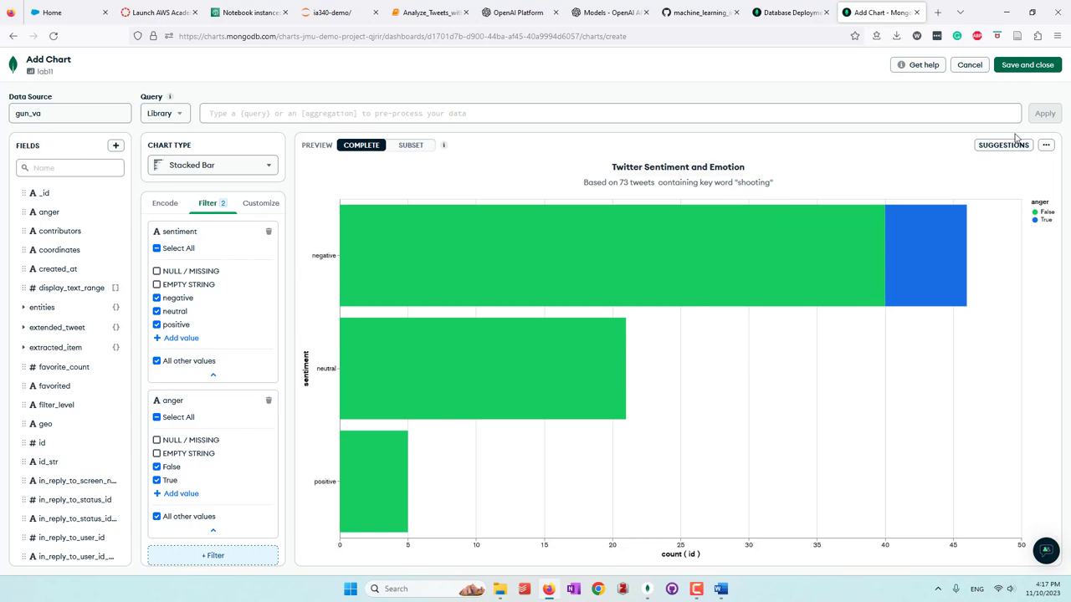
Step: Save the chart to the lab11 dashboard and look it over among the dashboard's other charts
left_click(1027, 65)
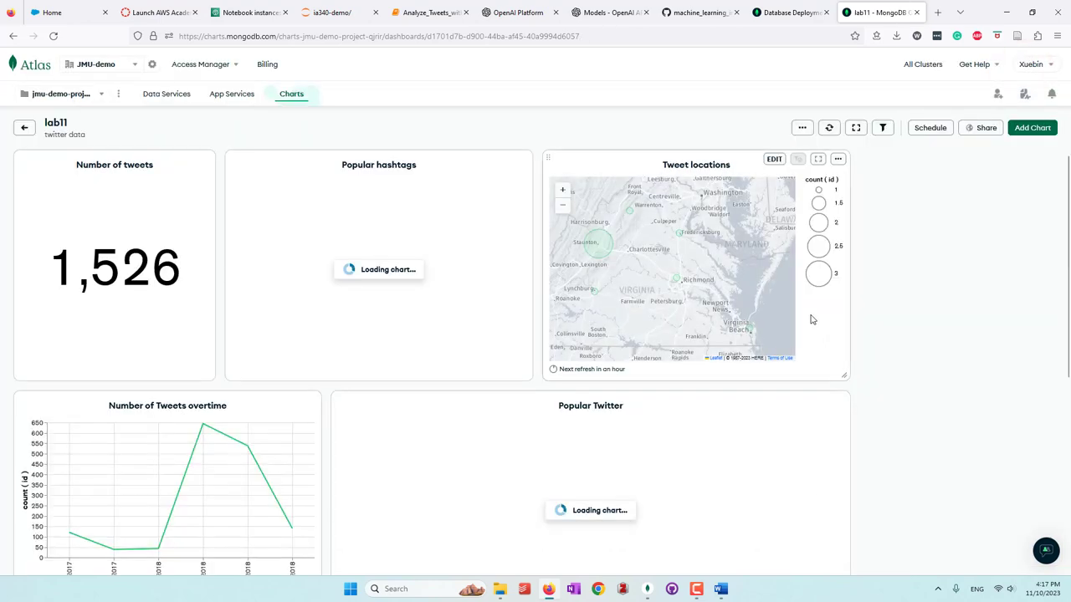
scroll(810, 319, "down", 5)
left_click_drag(209, 514, 320, 517)
scroll(469, 501, "up", 5)
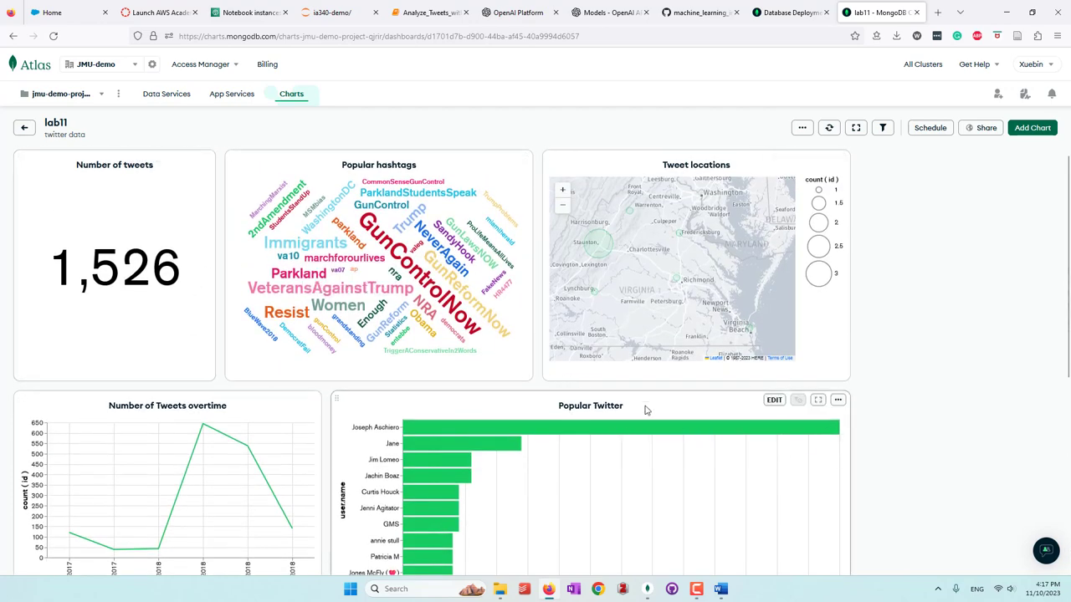
scroll(547, 394, "down", 5)
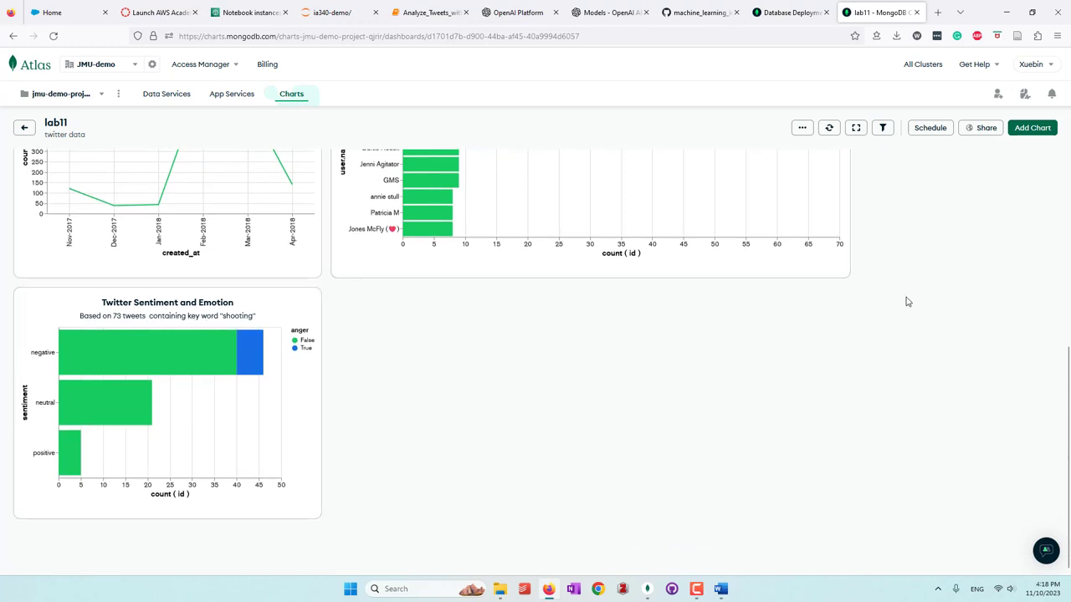
Step: Start a new dashboard chart from the gun_va data source and expand its extracted_item field
left_click(1025, 128)
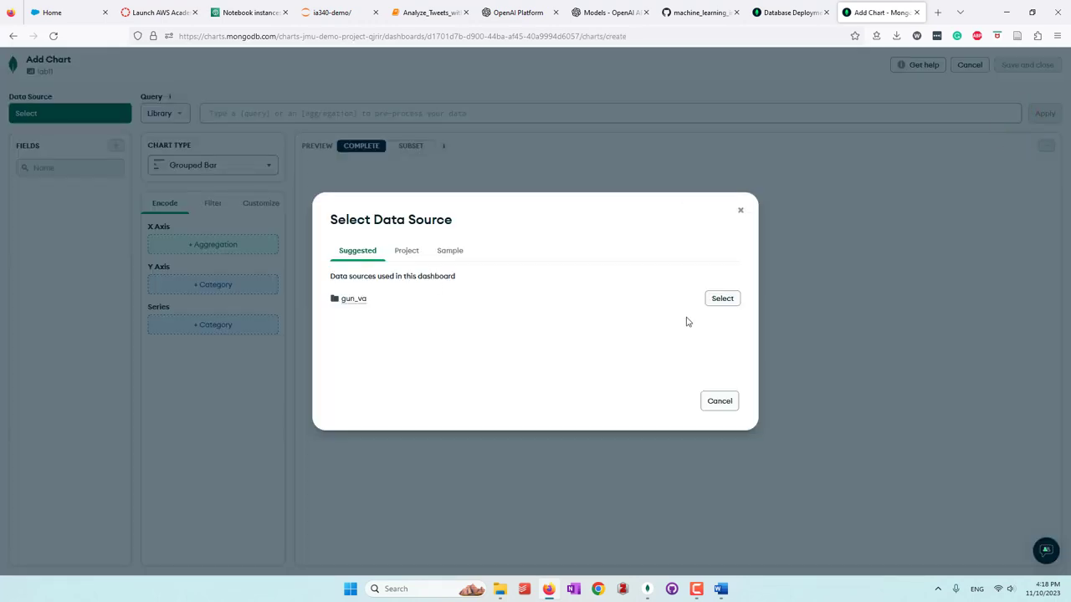
left_click(718, 304)
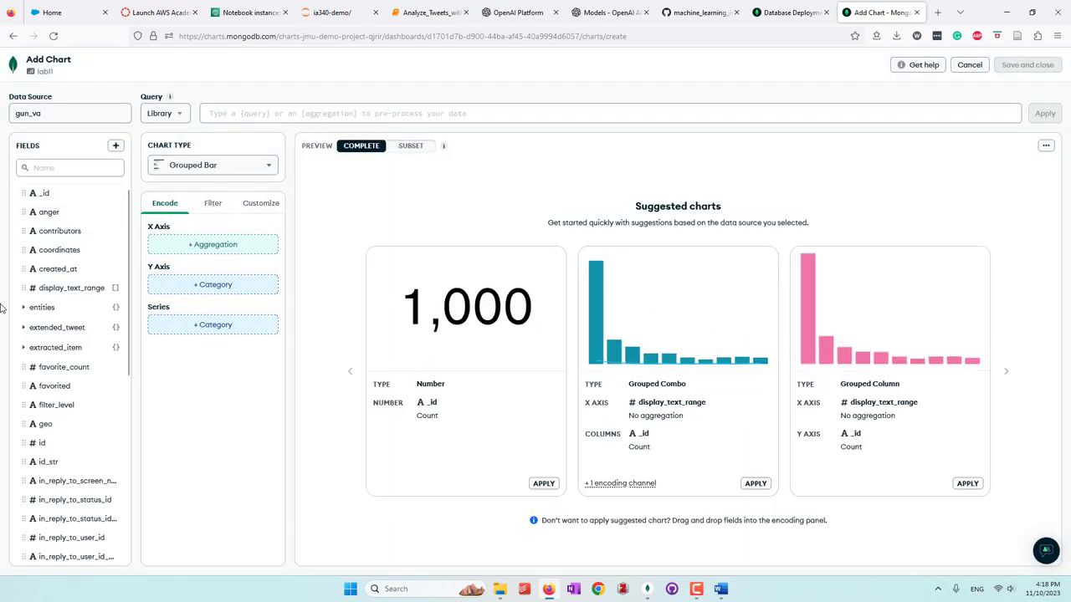
left_click(26, 347)
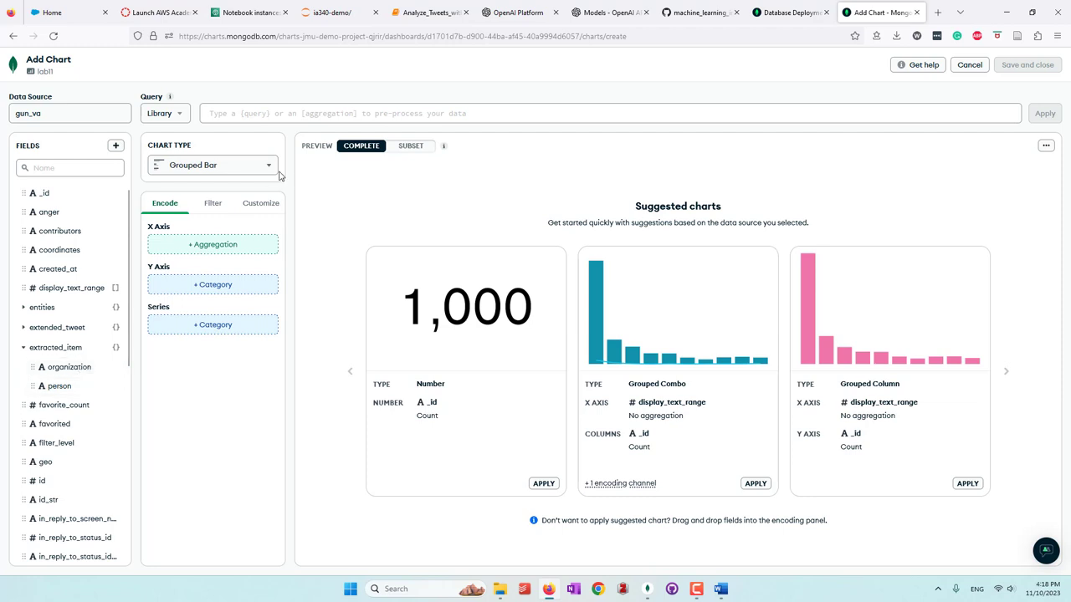
Step: Apply the query {extracted_item:{$ne:null}} to limit the chart data to tweets with extracted items
left_click(299, 113)
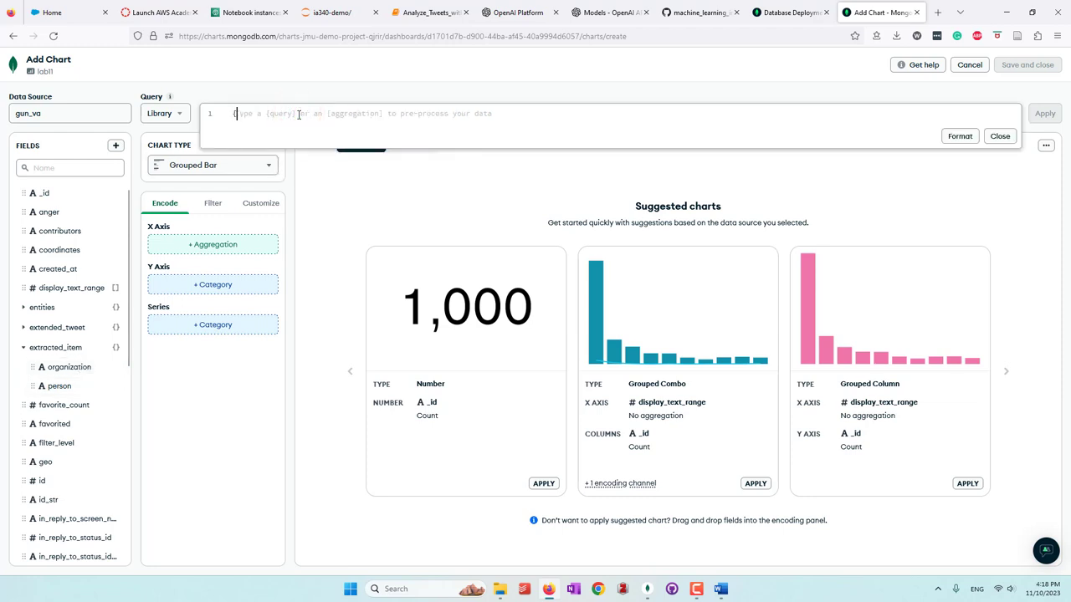
type("{}")
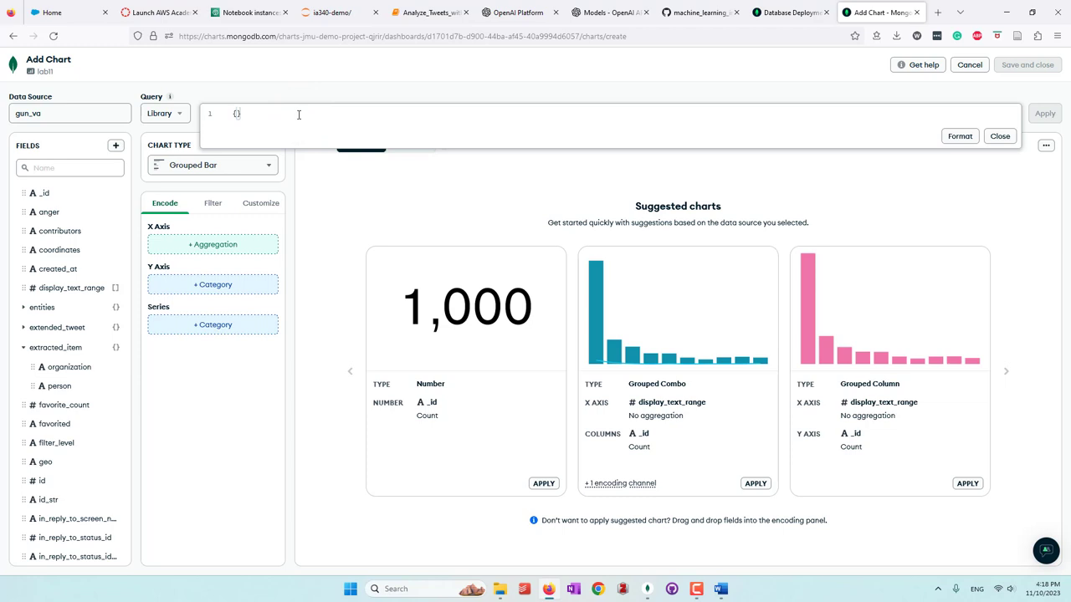
type("ext")
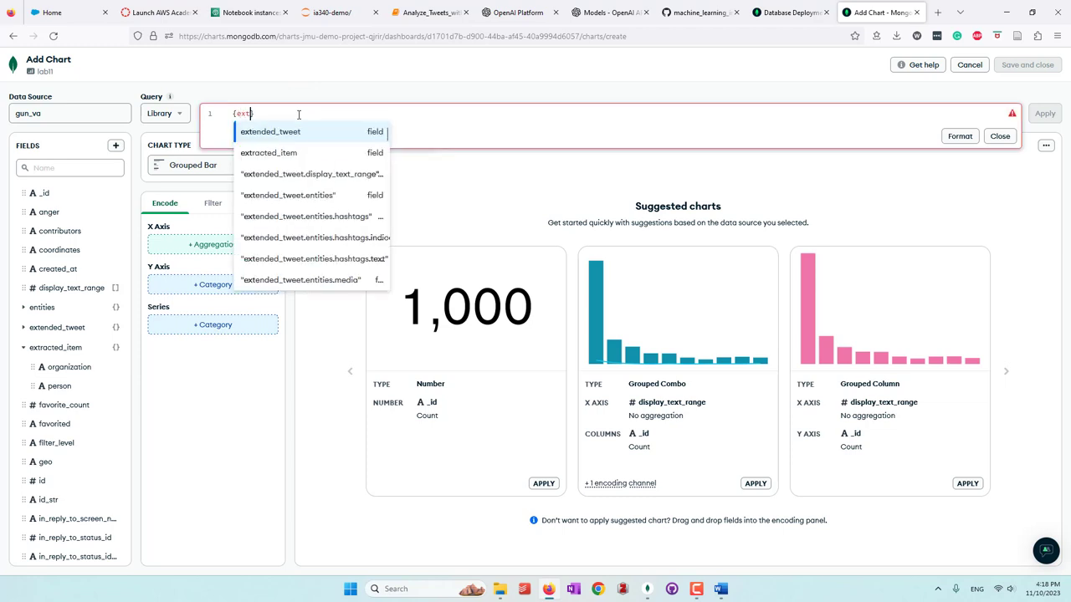
key("Down")
key("Return")
type(":{$ne")
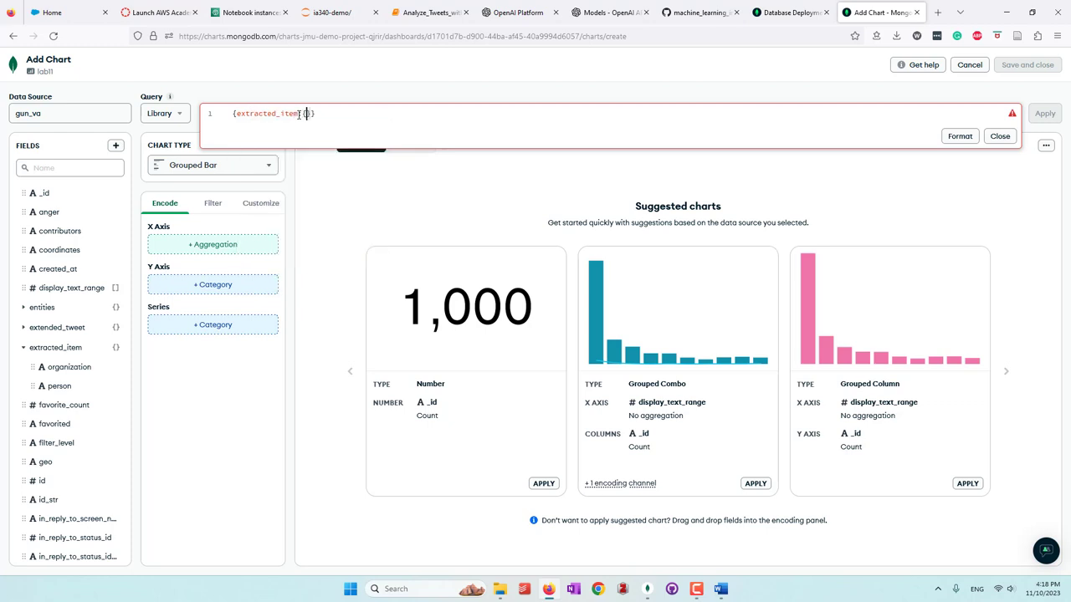
type(":null")
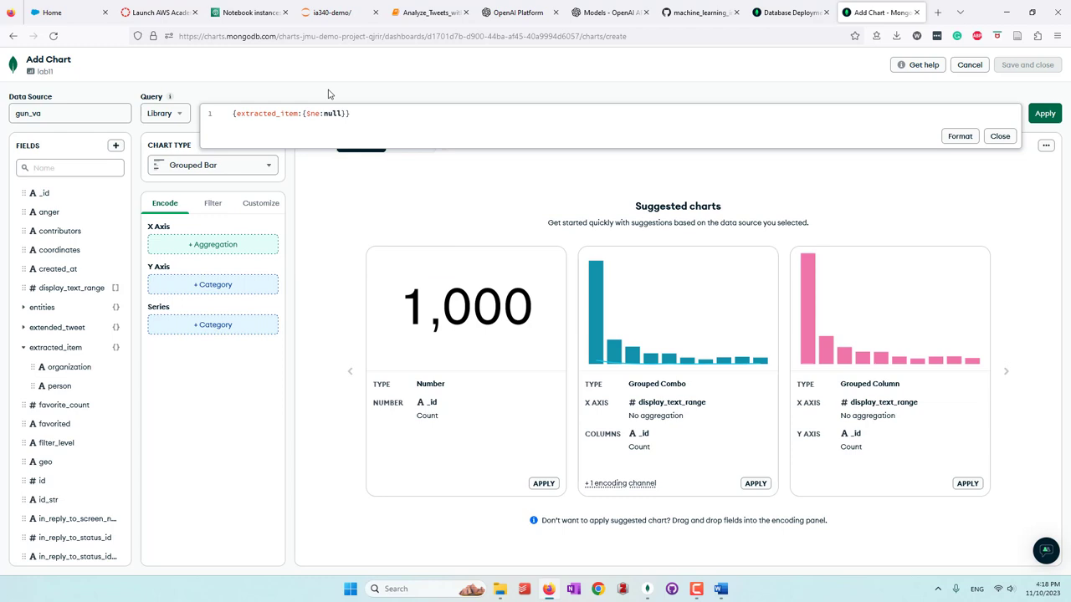
left_click(427, 75)
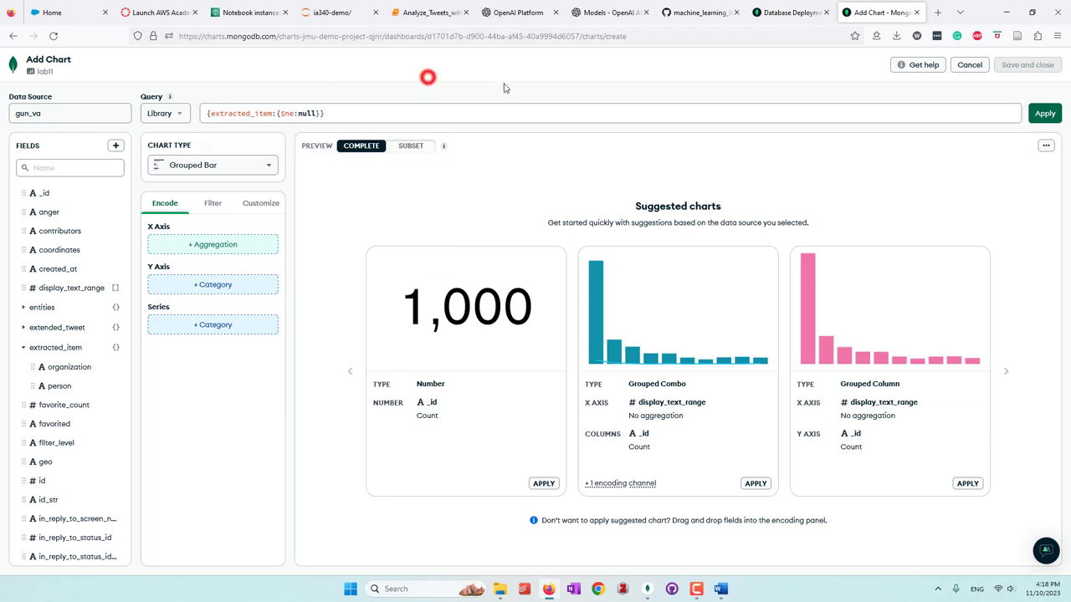
left_click(1039, 117)
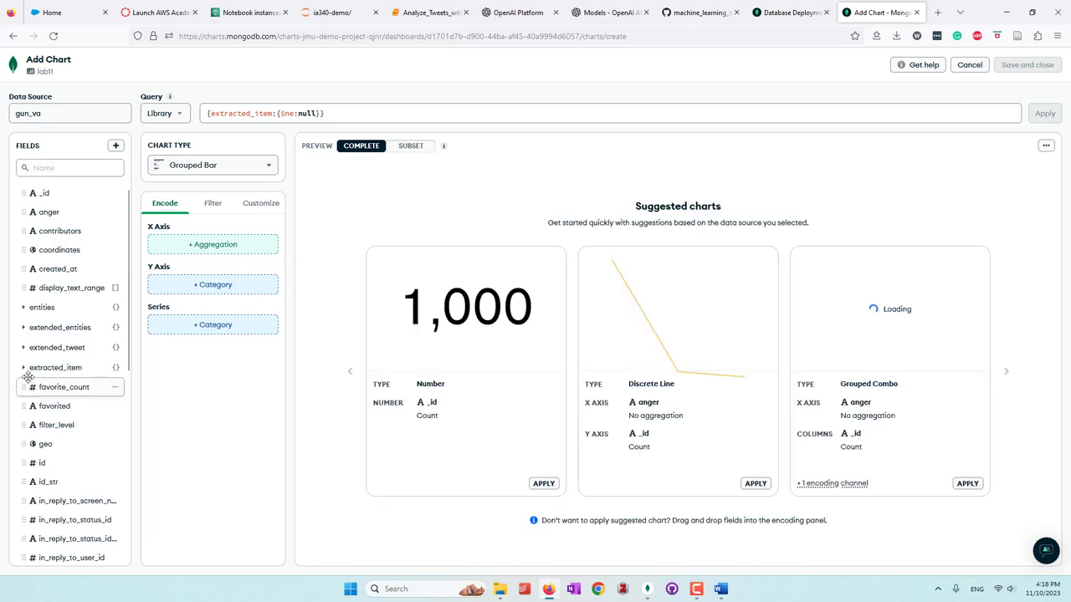
Step: Expand the extracted_item field again and change the chart type to Heatmap
left_click(27, 368)
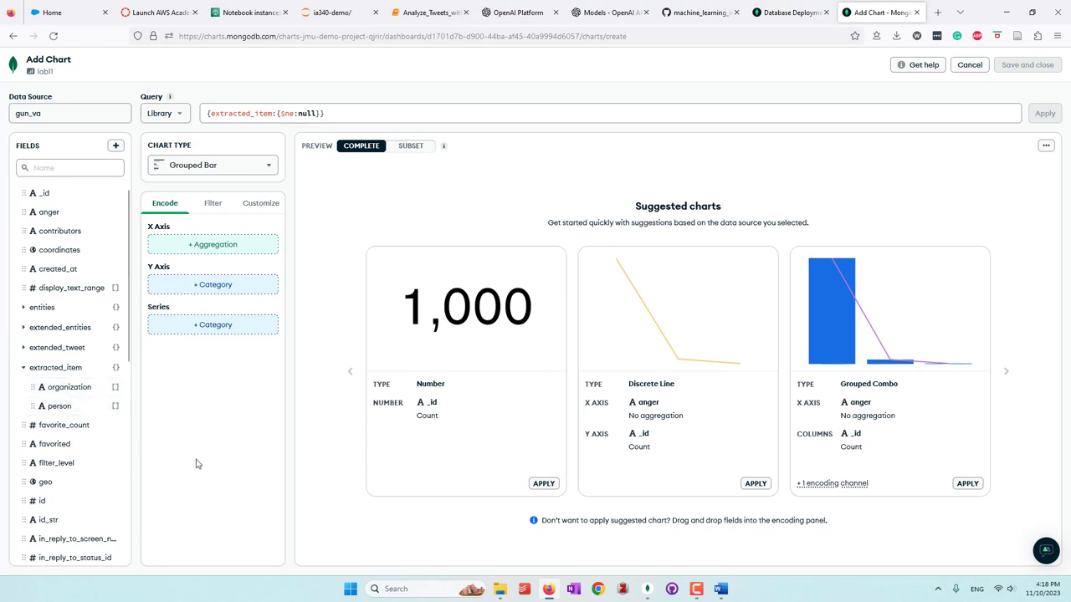
left_click(184, 167)
scroll(218, 251, "down", 5)
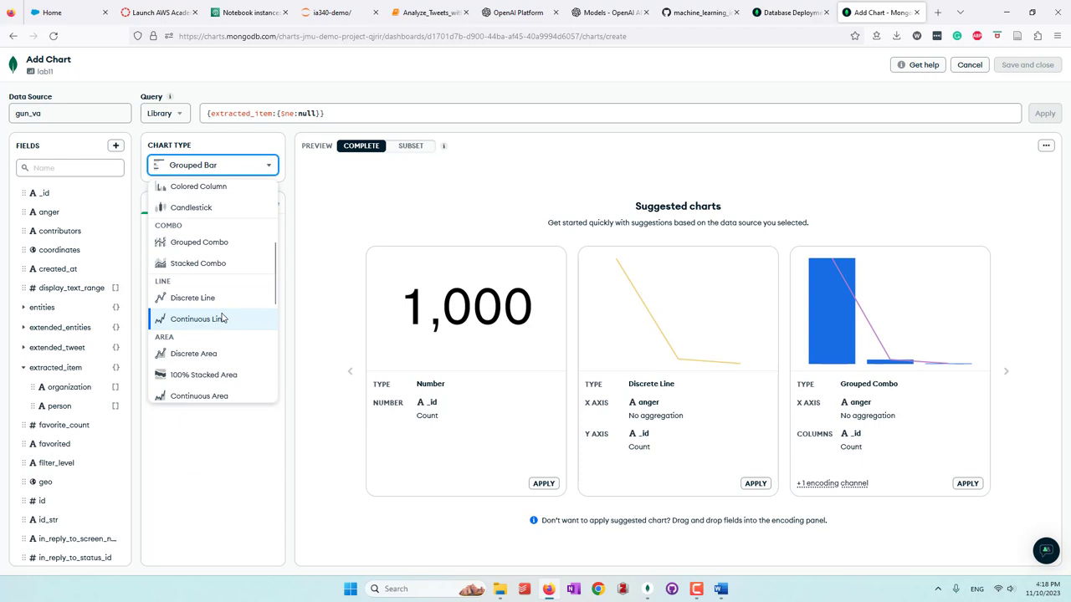
scroll(223, 318, "down", 3)
left_click(215, 252)
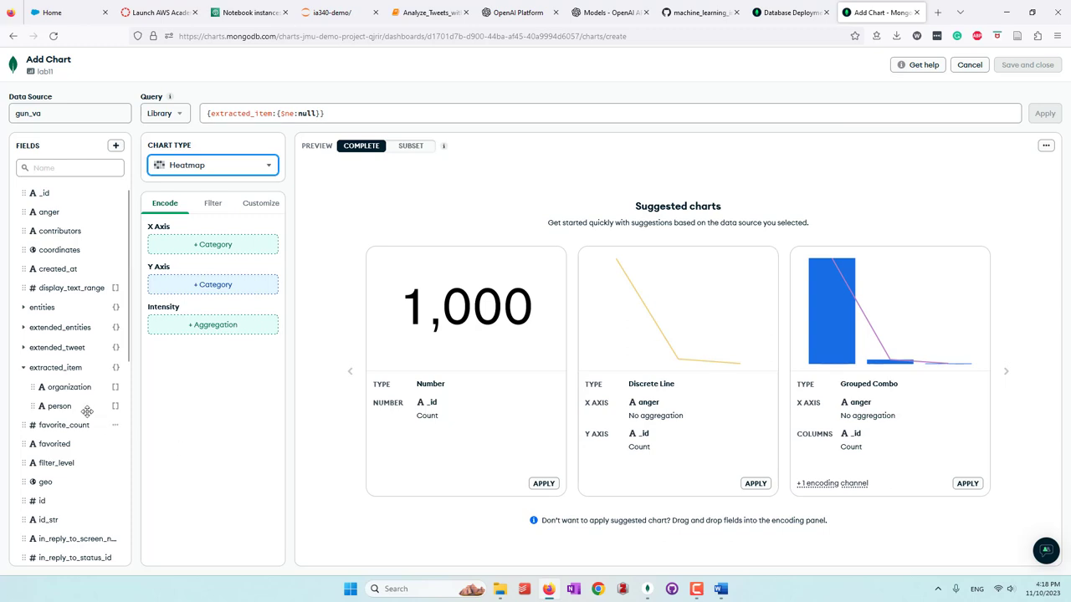
Step: Assign the extracted person field to the X axis with the Unwind array reduction
left_click_drag(61, 408, 198, 250)
left_click(203, 297)
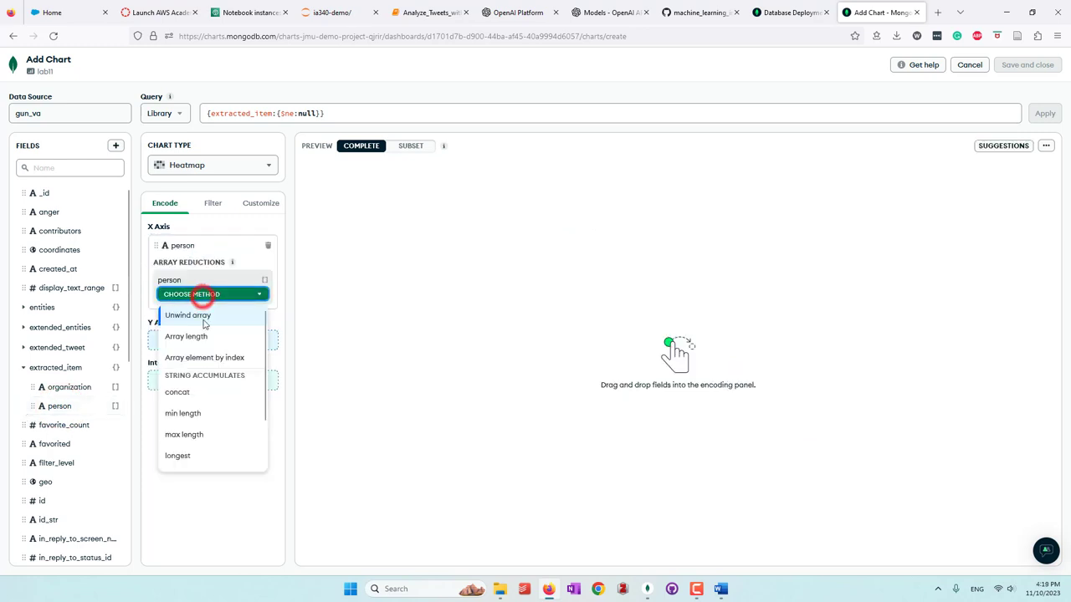
left_click(206, 314)
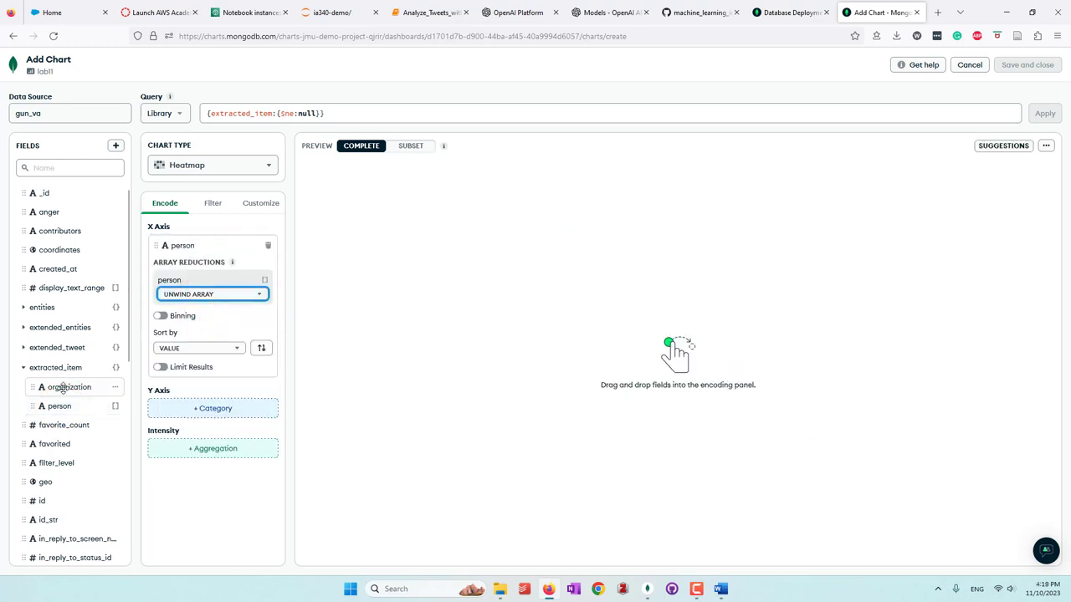
Step: Assign the extracted organization field to the Y axis with the Unwind array reduction
left_click_drag(64, 387, 202, 420)
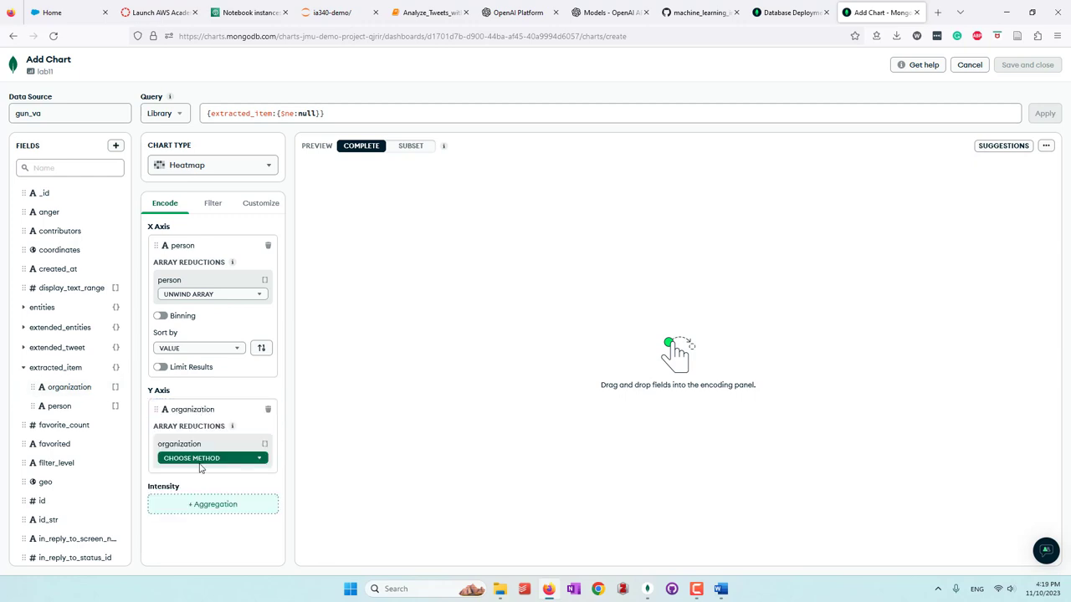
left_click(200, 458)
left_click(206, 483)
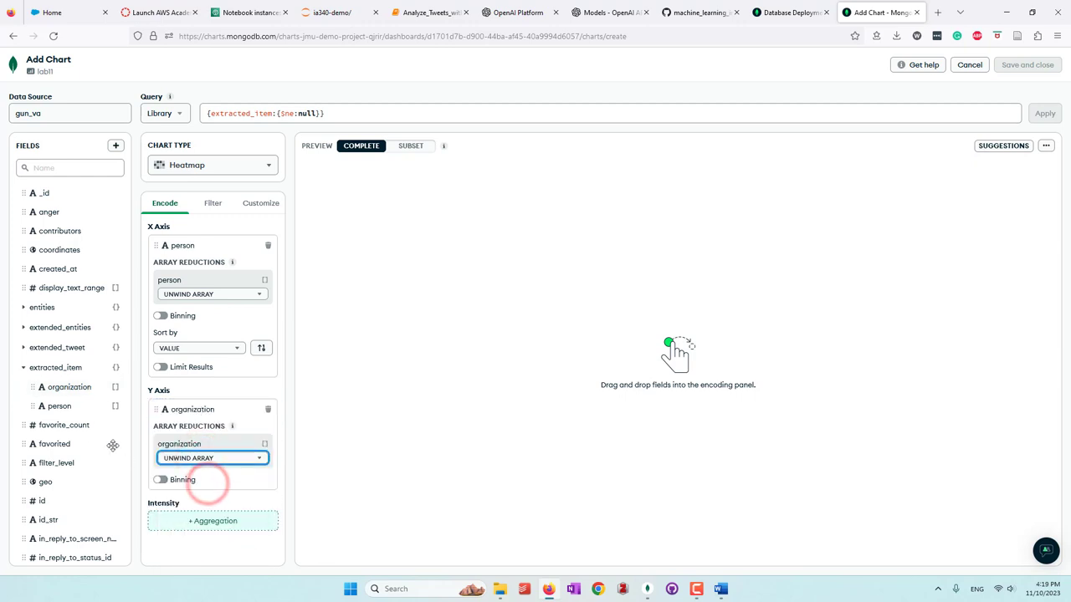
Step: Use the id field for the heatmap's intensity and set its aggregate to count
scroll(75, 418, "down", 2)
left_click_drag(52, 327, 195, 517)
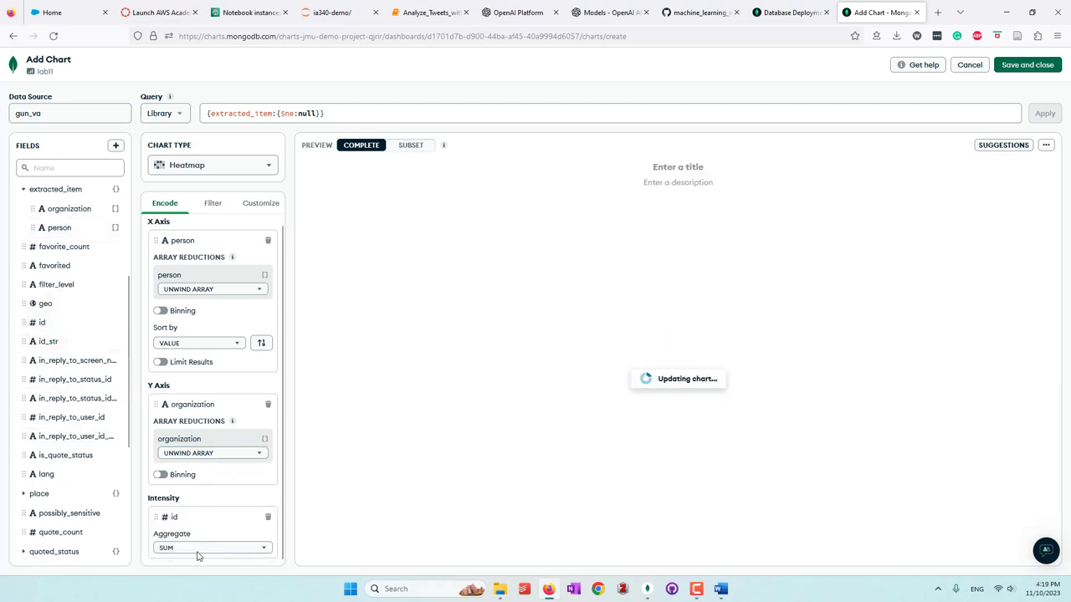
left_click(197, 550)
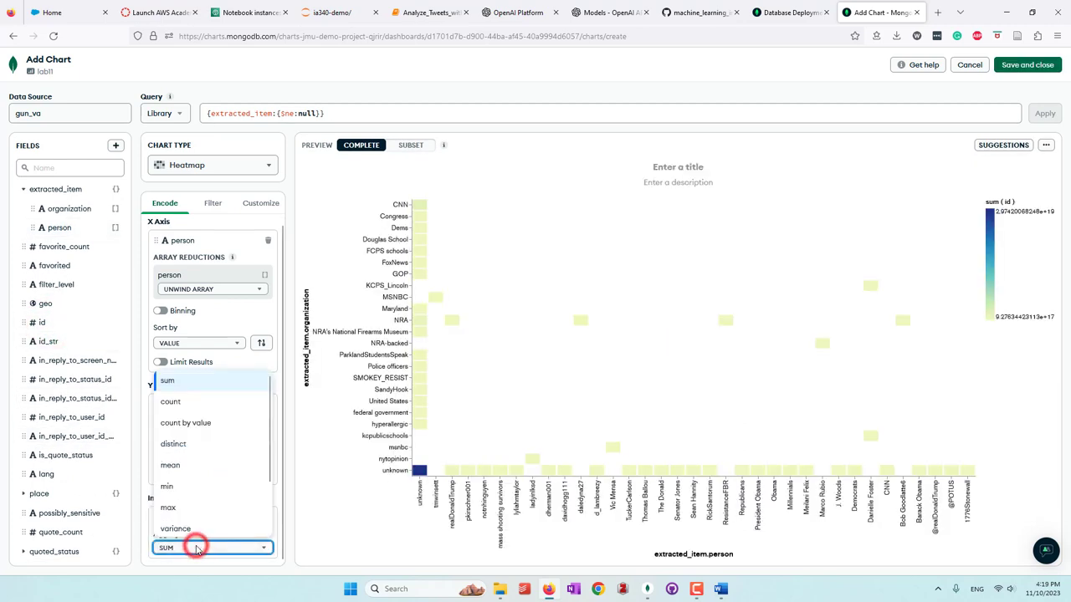
left_click(185, 405)
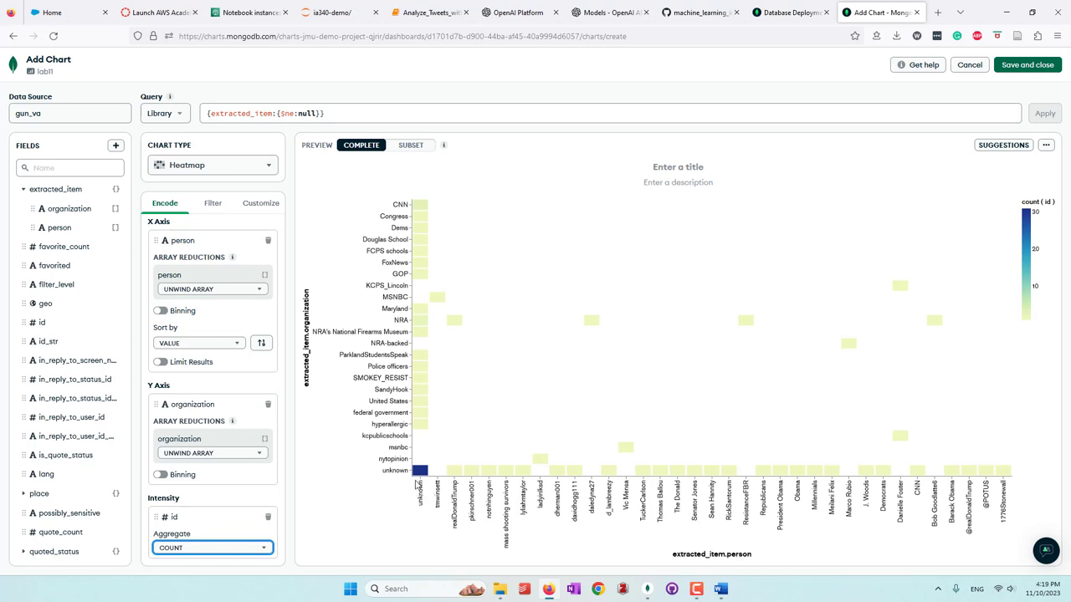
Step: Examine the heatmap's person and organization pairings and their counts, including the NRA, nytopinion and unknown rows
mouse_move(420, 473)
mouse_move(422, 207)
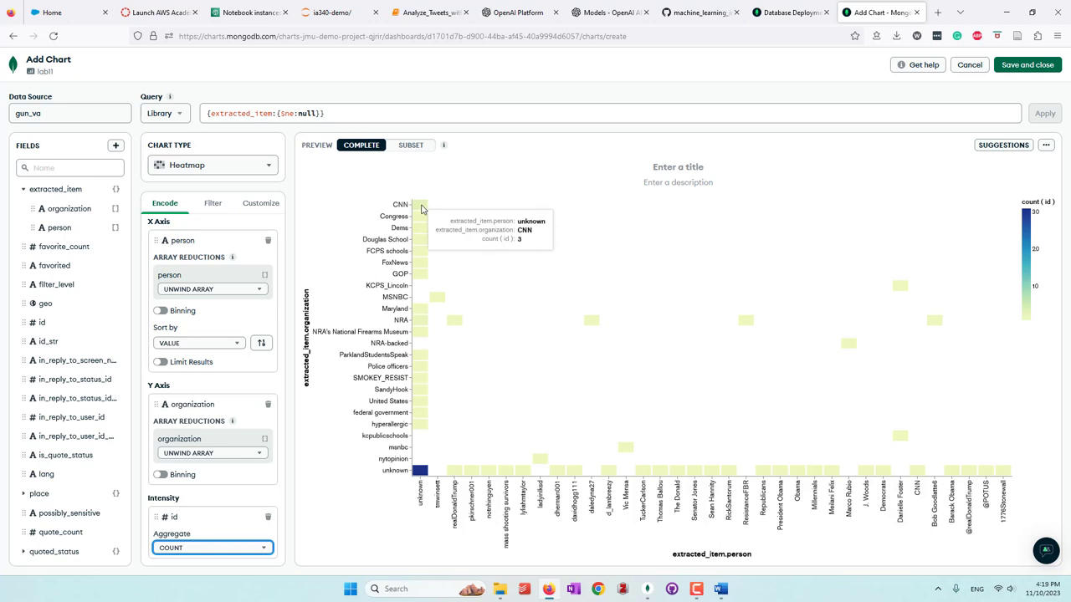
mouse_move(418, 236)
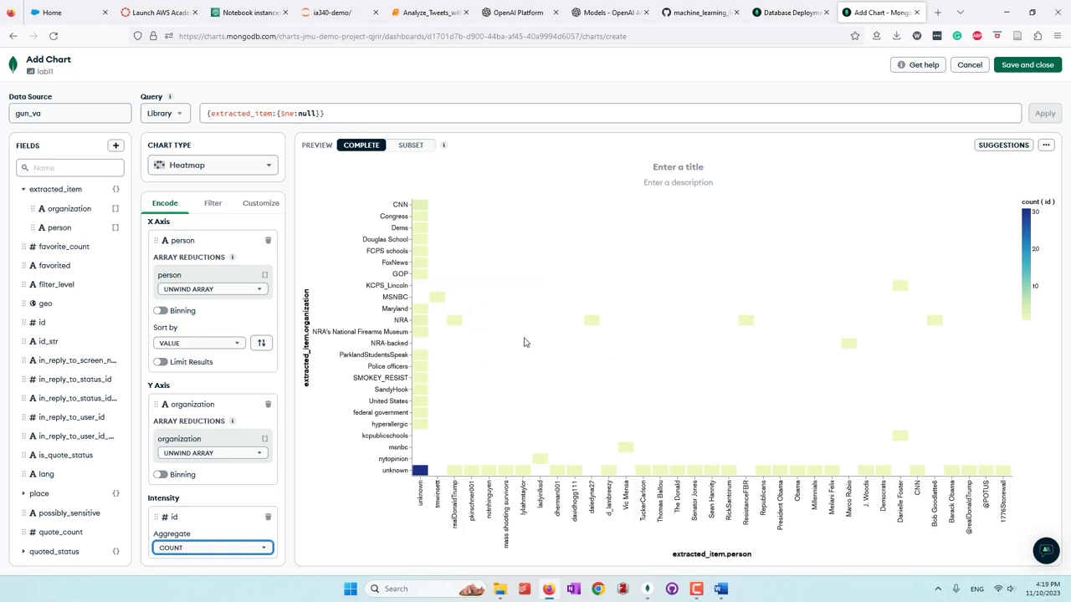
mouse_move(442, 303)
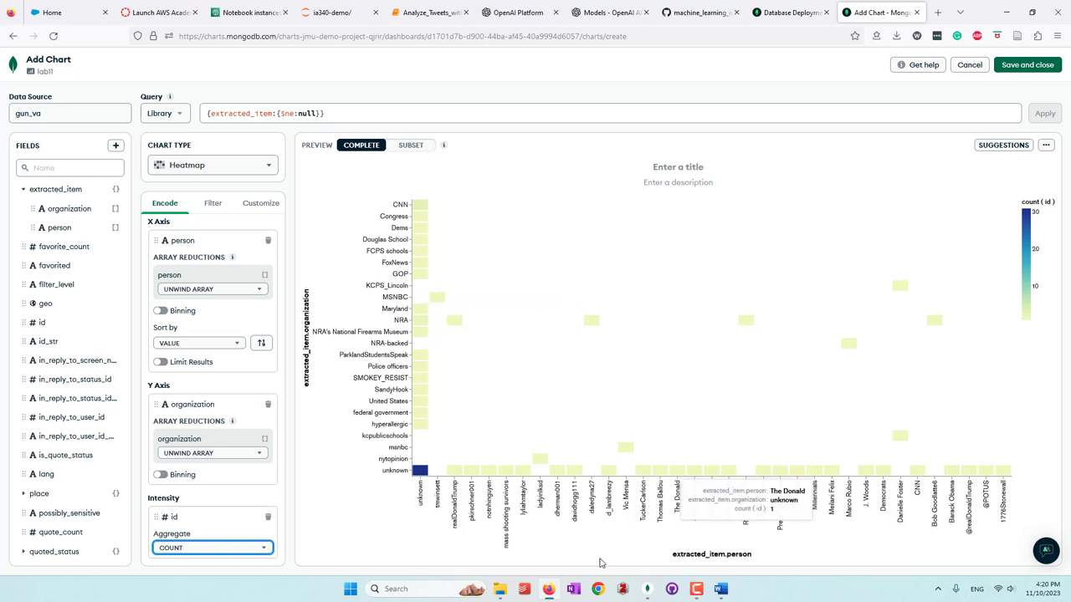
mouse_move(453, 323)
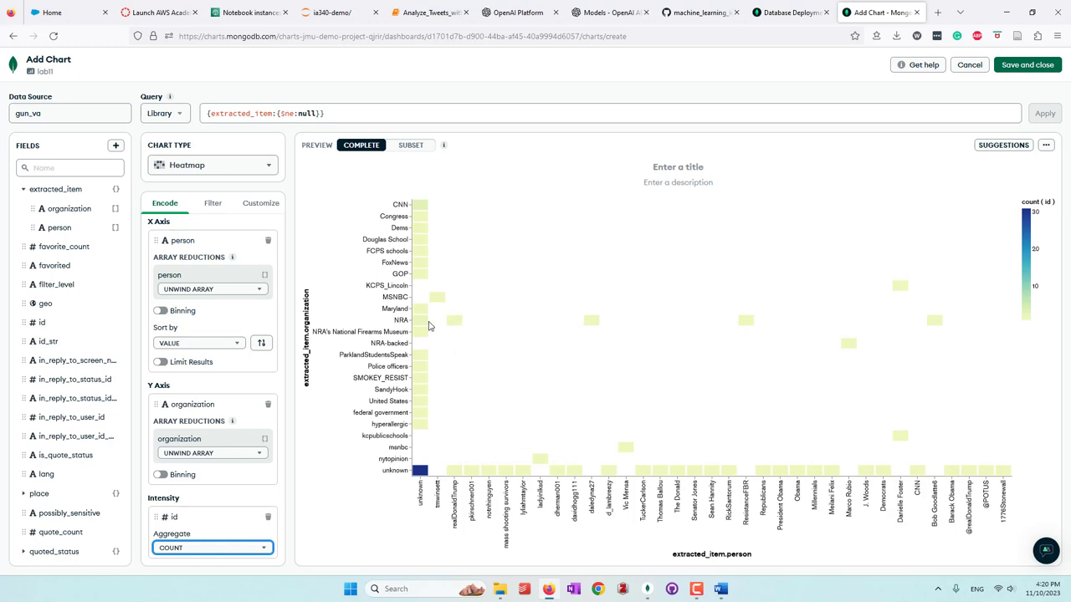
mouse_move(417, 327)
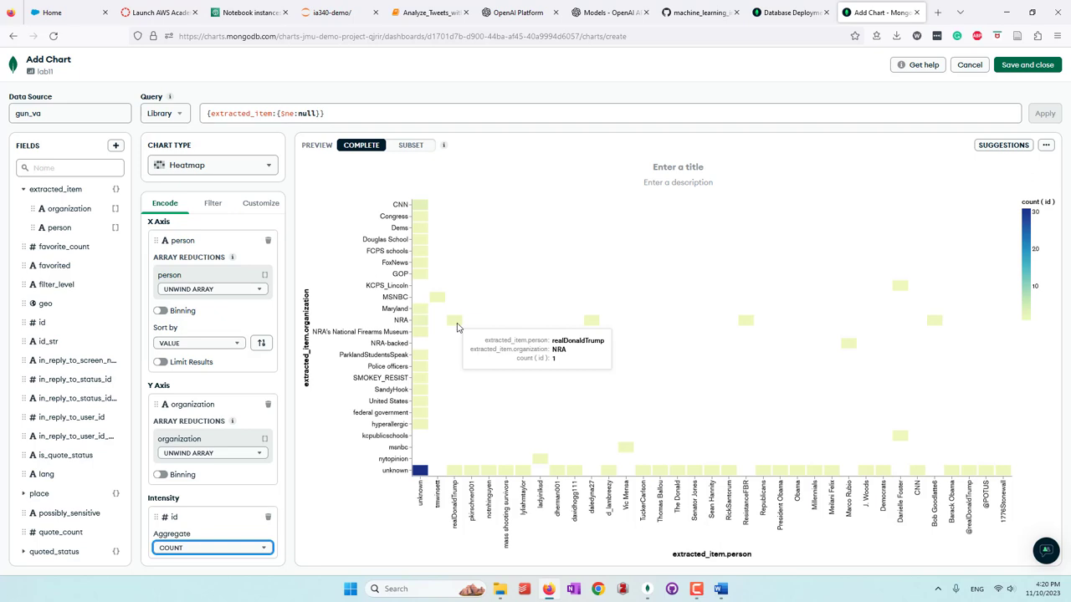
mouse_move(592, 324)
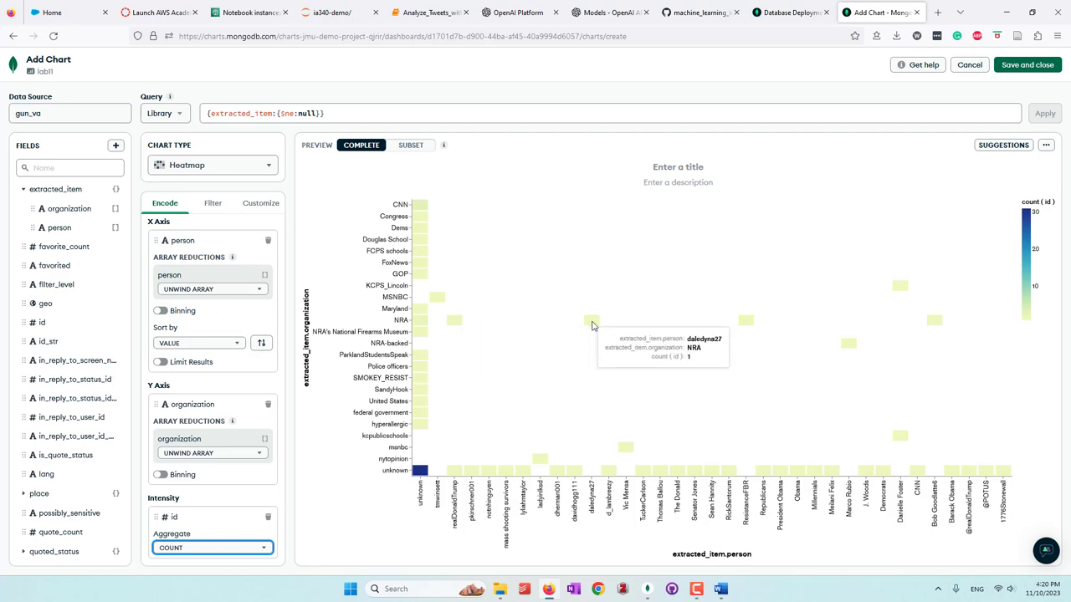
mouse_move(746, 325)
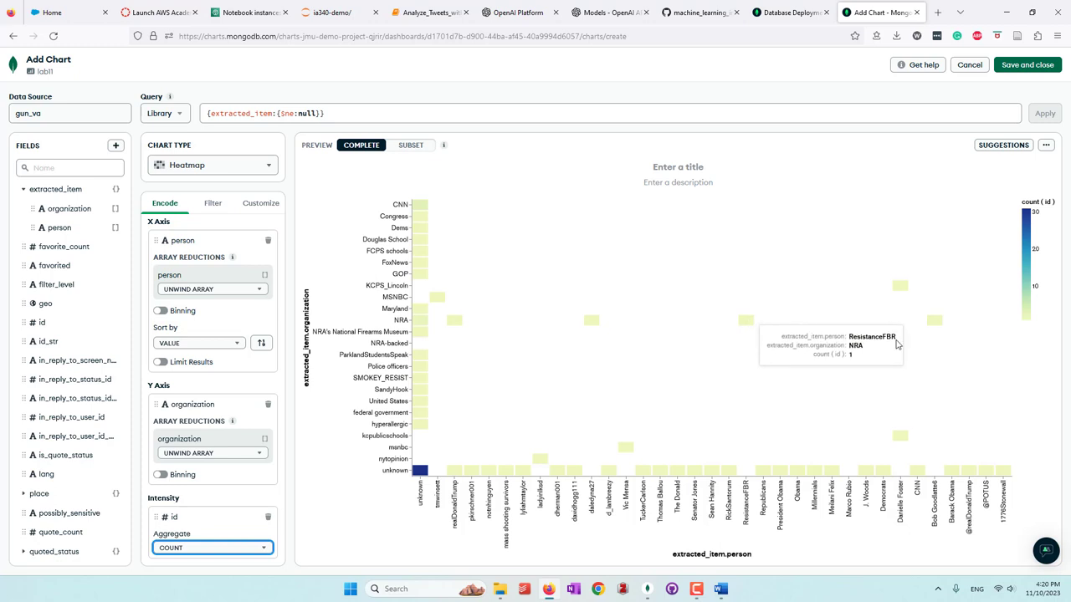
mouse_move(935, 324)
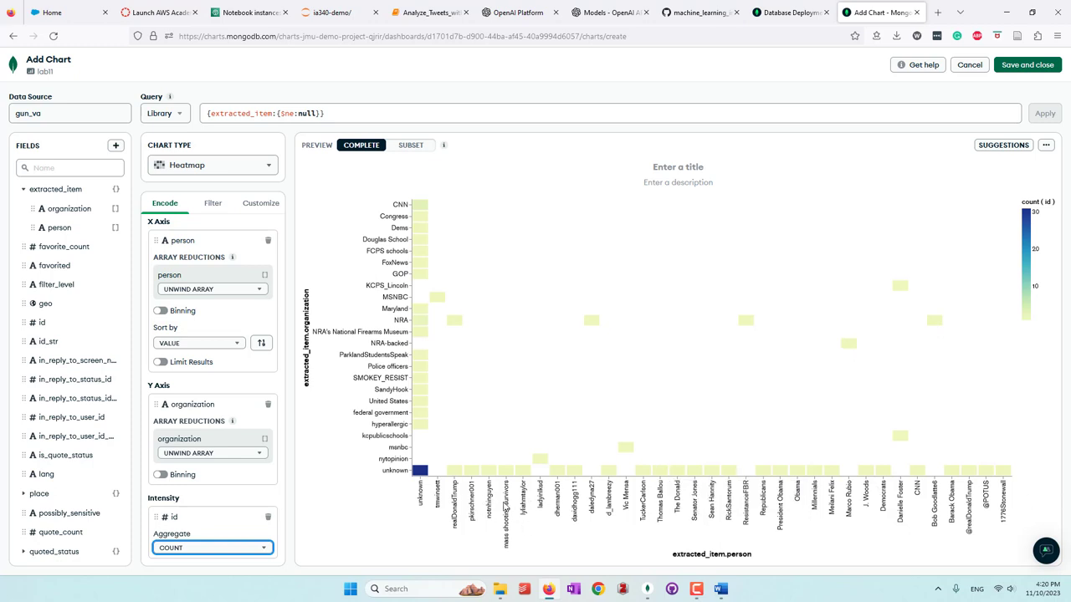
mouse_move(452, 476)
mouse_move(537, 466)
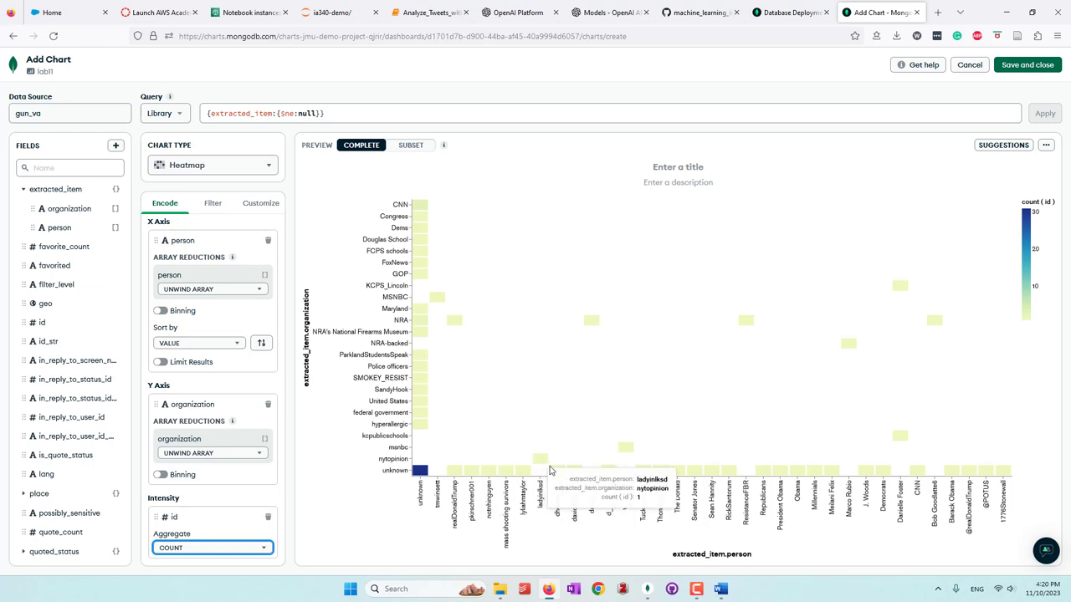
mouse_move(623, 455)
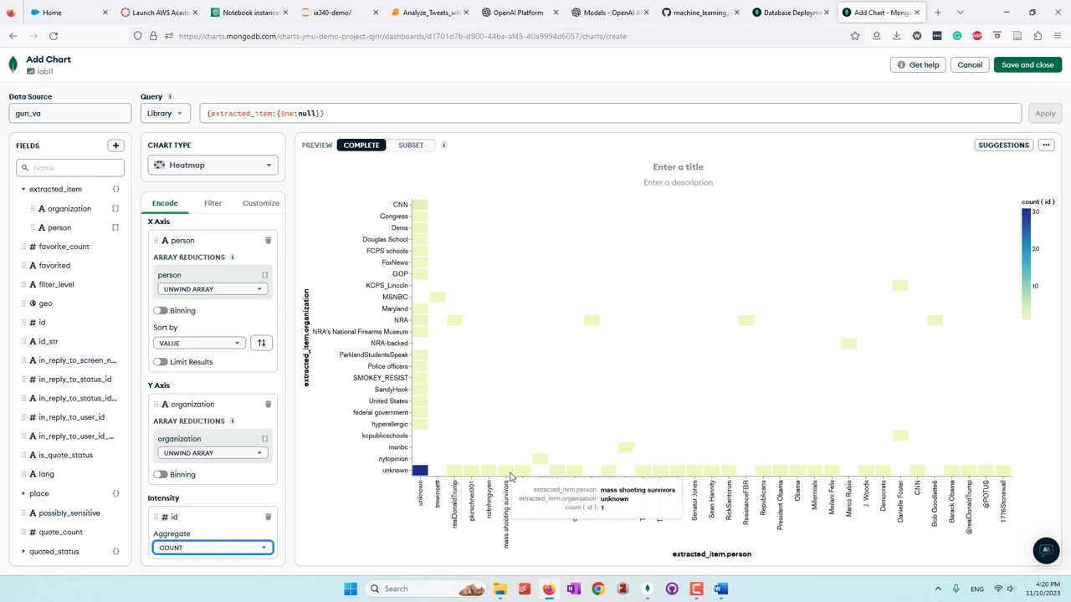
mouse_move(1006, 478)
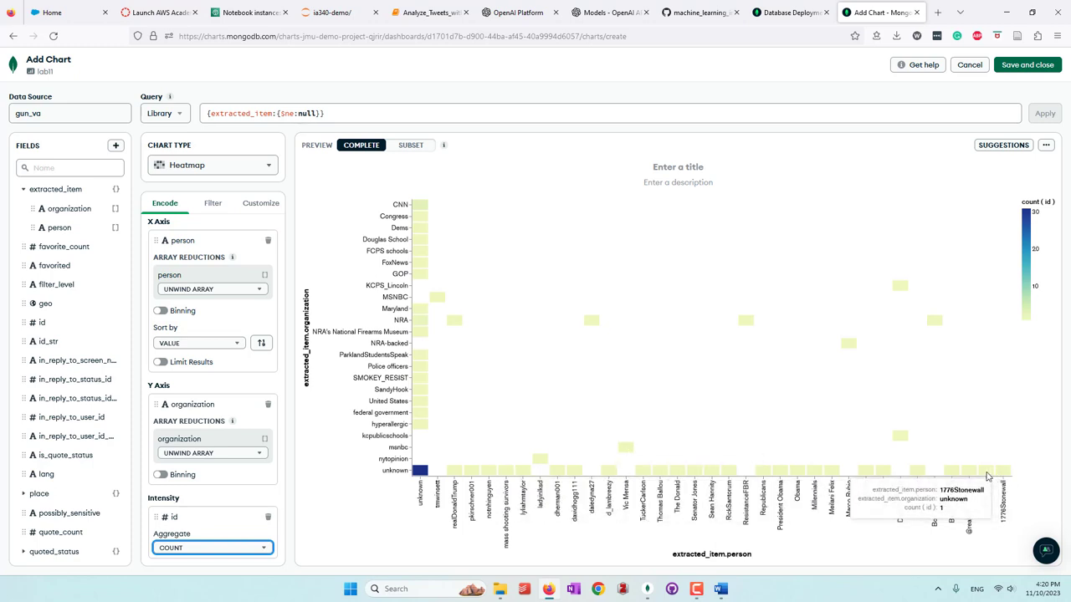
mouse_move(903, 292)
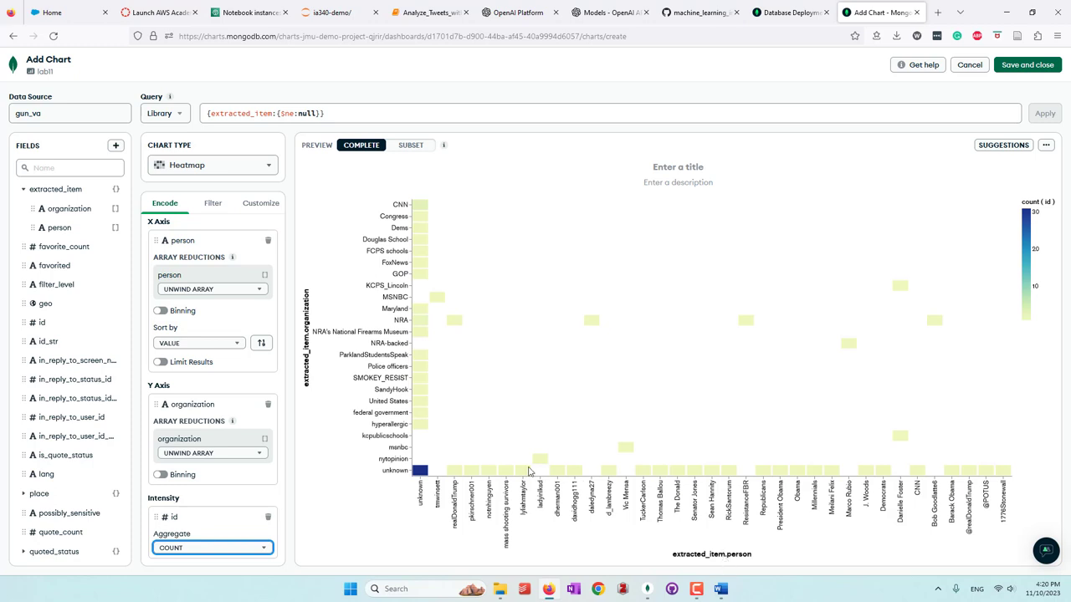
Step: Title the heatmap "Persons and Organizations" and give it the description "based on 73 tweets"
left_click(678, 169)
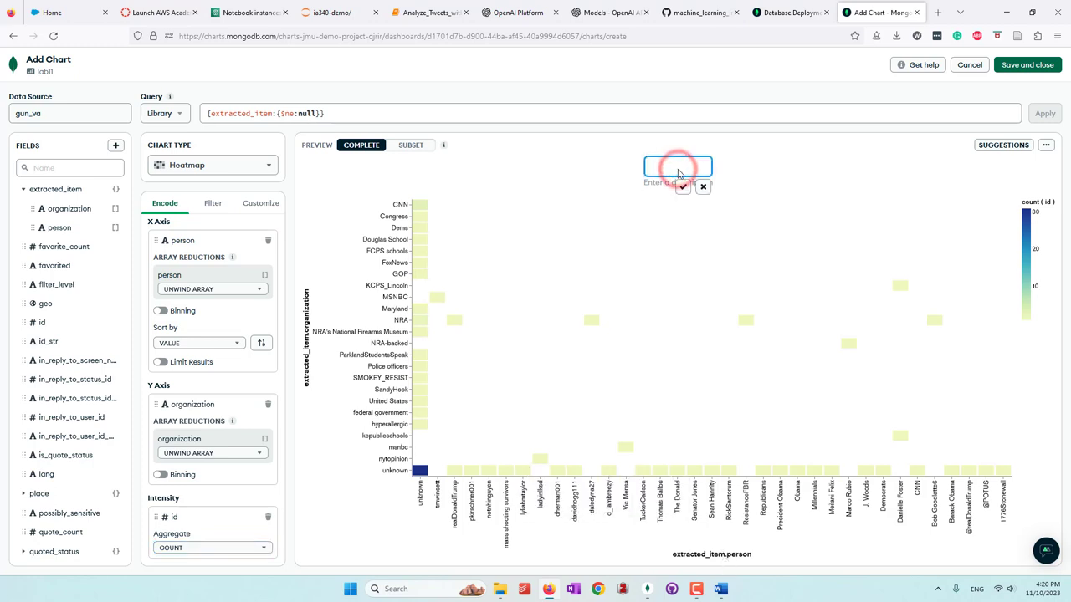
type("Persons and")
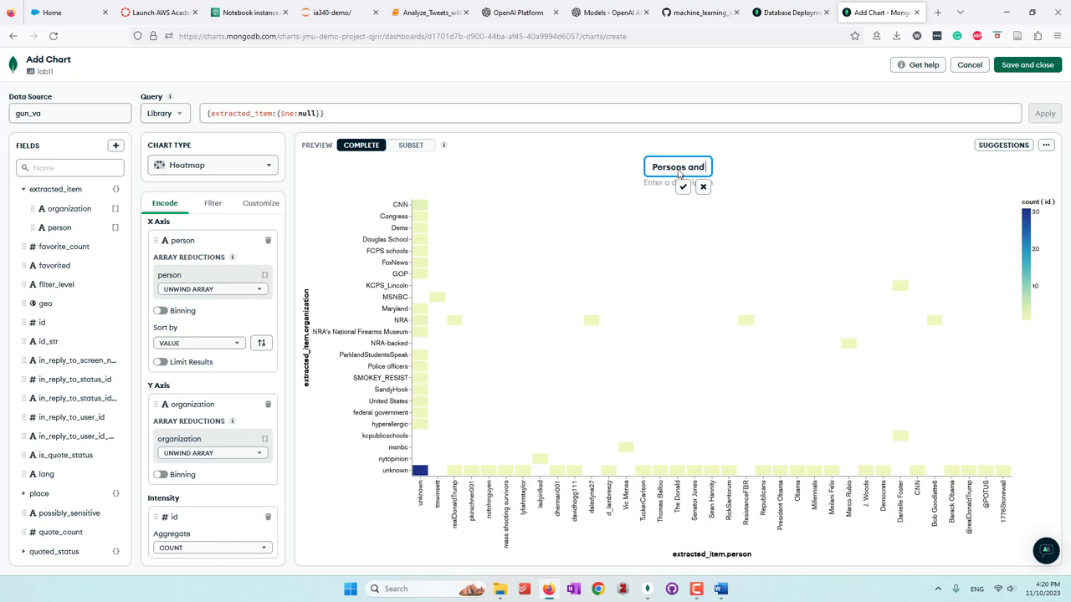
type(" Organizatio")
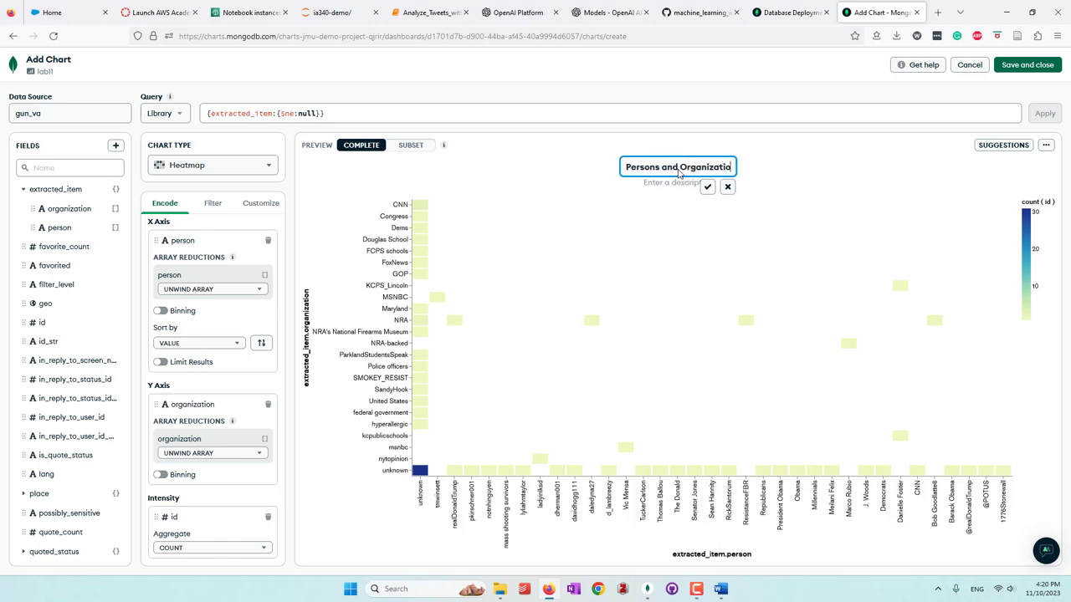
type("ns")
left_click(597, 183)
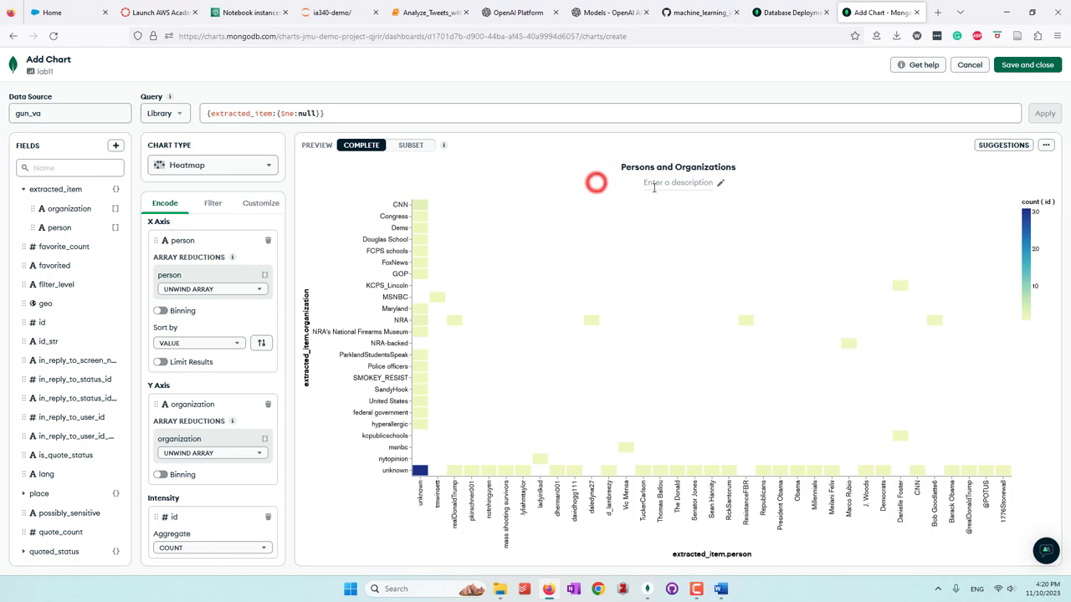
left_click(658, 184)
type("ba")
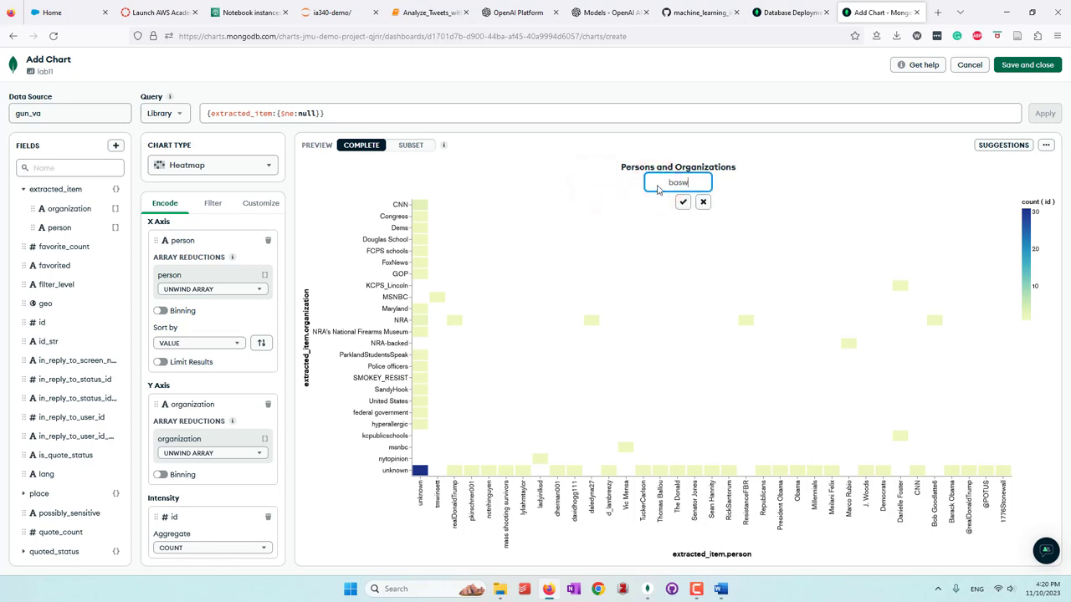
type("sed on 73 tweets")
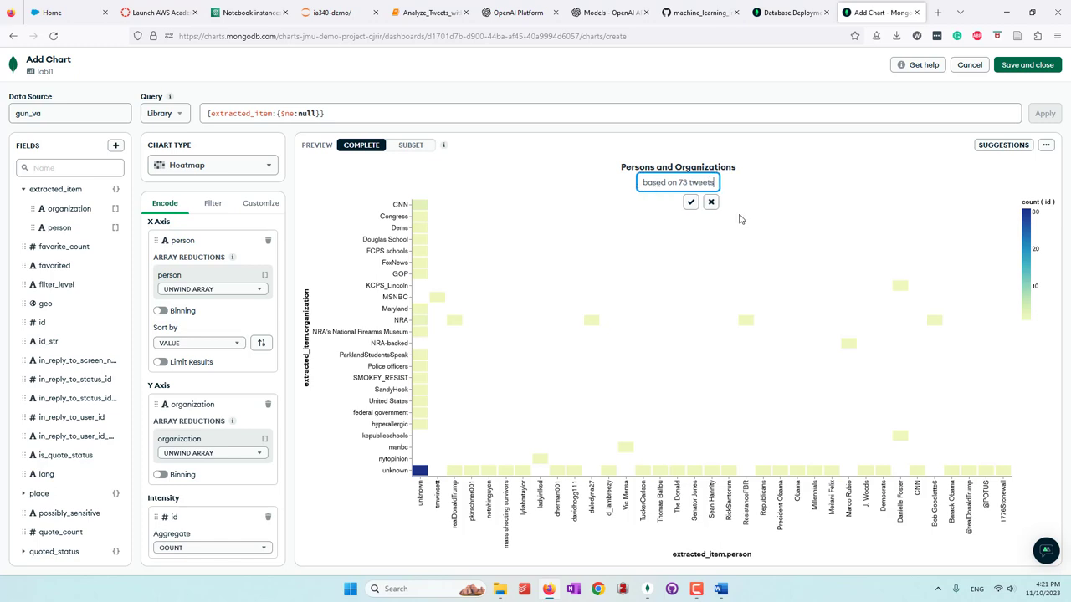
left_click(688, 205)
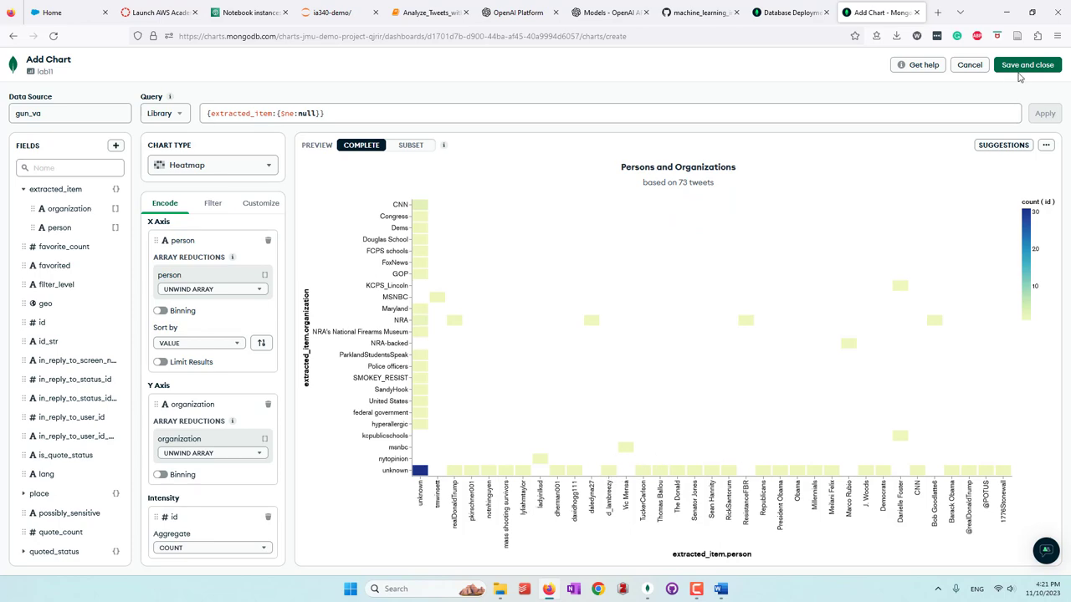
Step: Save the heatmap to the dashboard and widen it to match the bar chart above it
left_click(1018, 70)
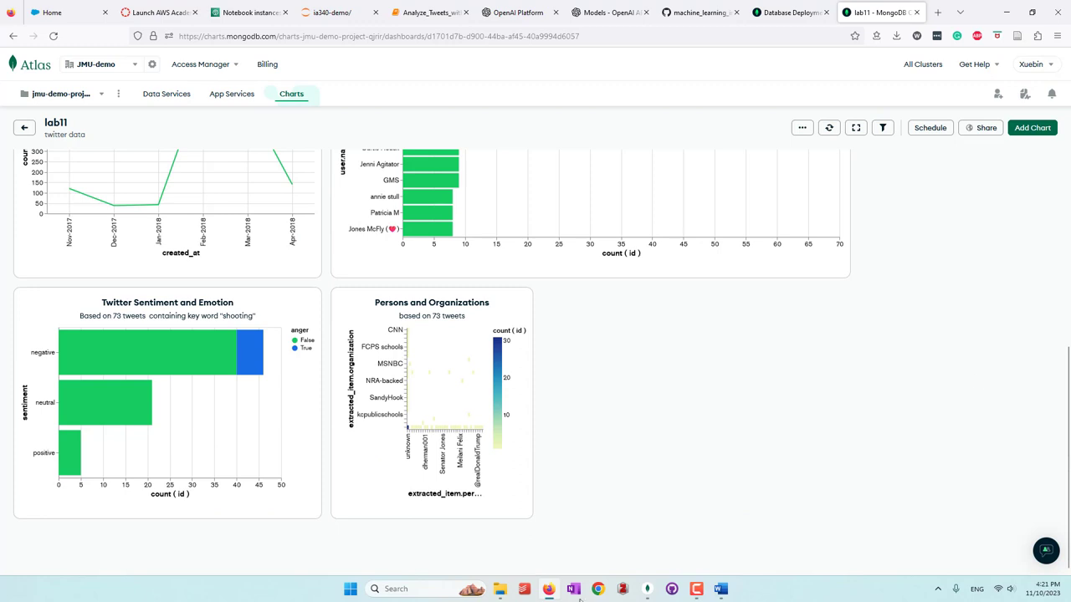
left_click_drag(529, 517, 847, 512)
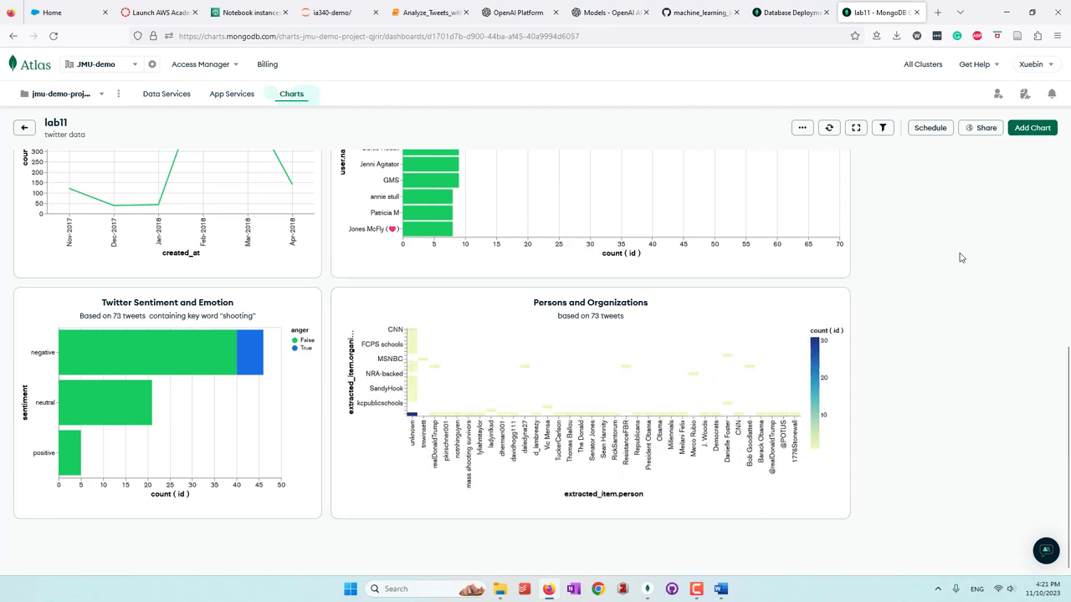
Step: Start a new dashboard chart using the tweet_summary collection from the demo cluster's tweet database as data source
left_click(1033, 128)
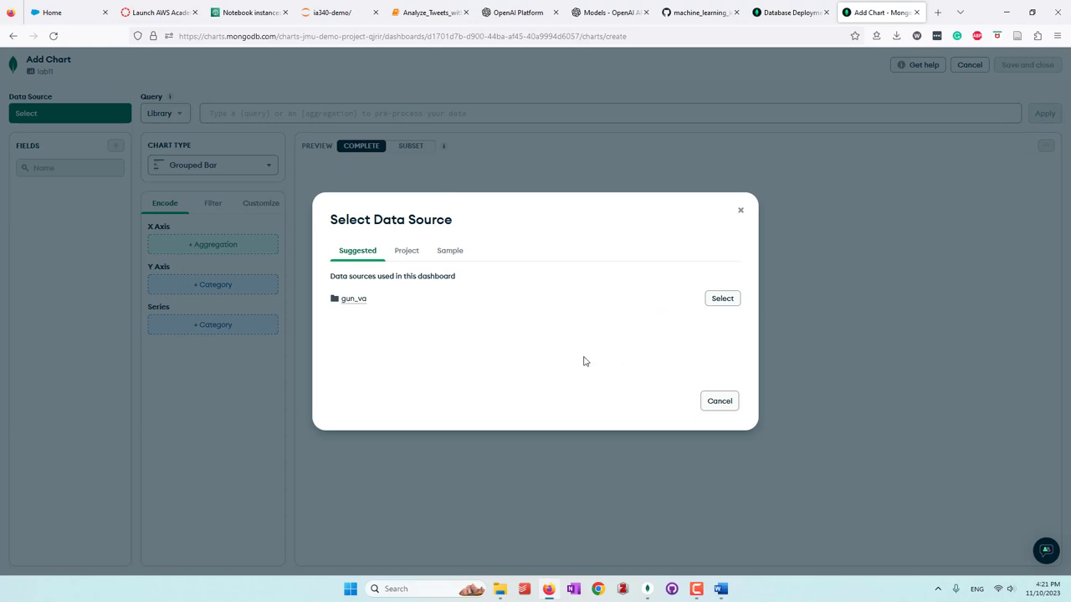
left_click(408, 252)
left_click(354, 285)
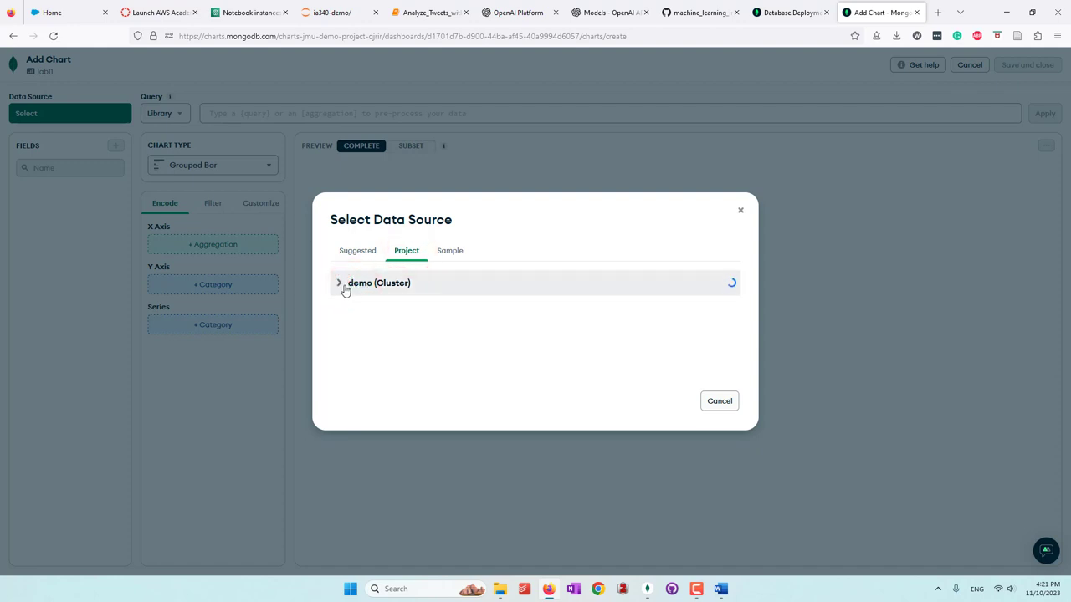
left_click(350, 304)
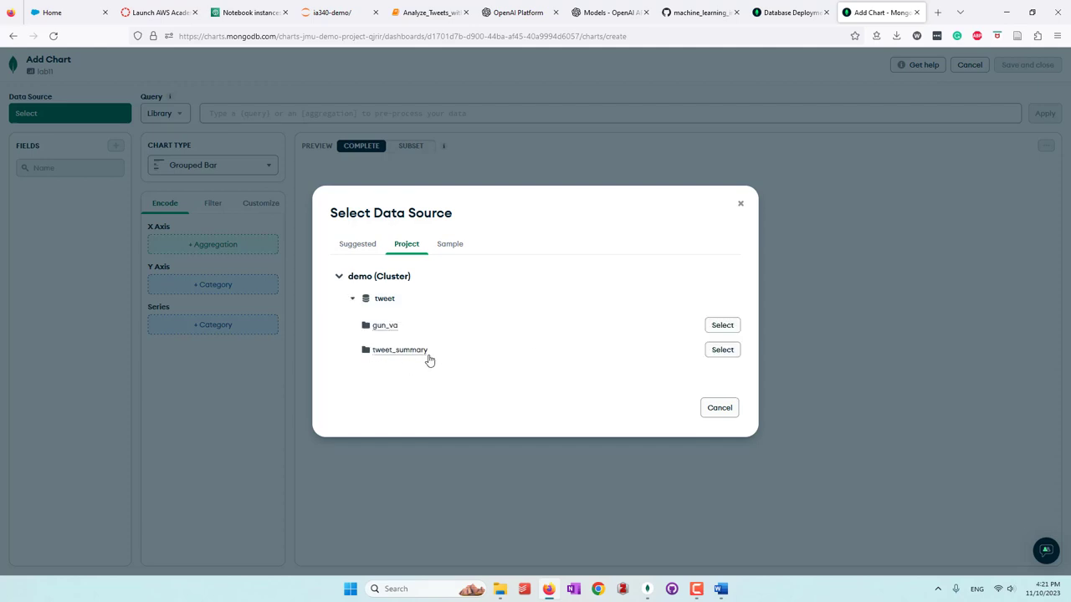
left_click(724, 351)
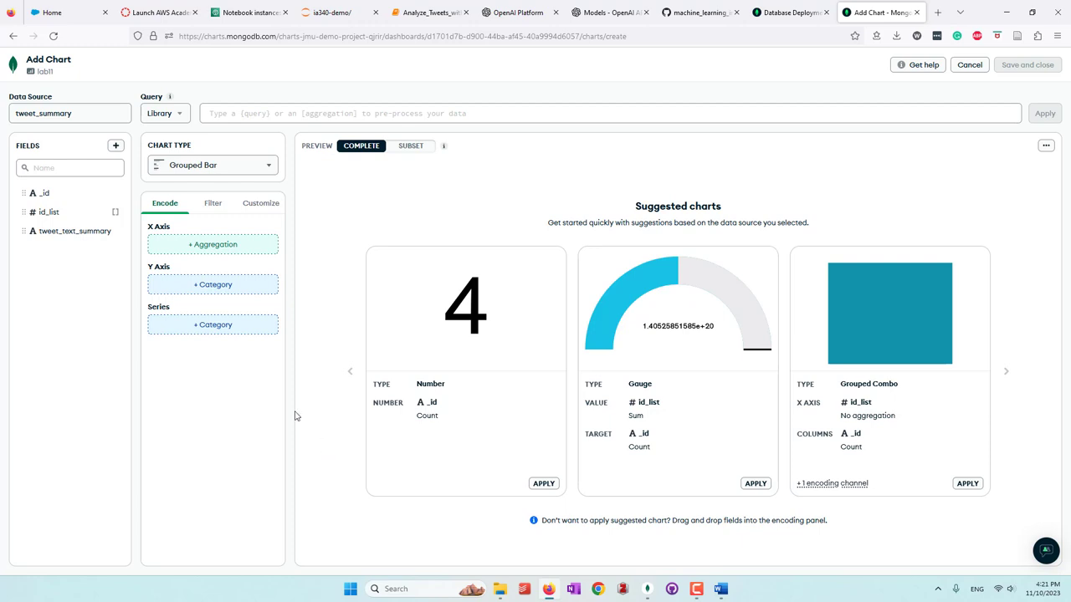
Step: Set the chart type to Table and group it by the tweet_text_summary field
left_click(233, 165)
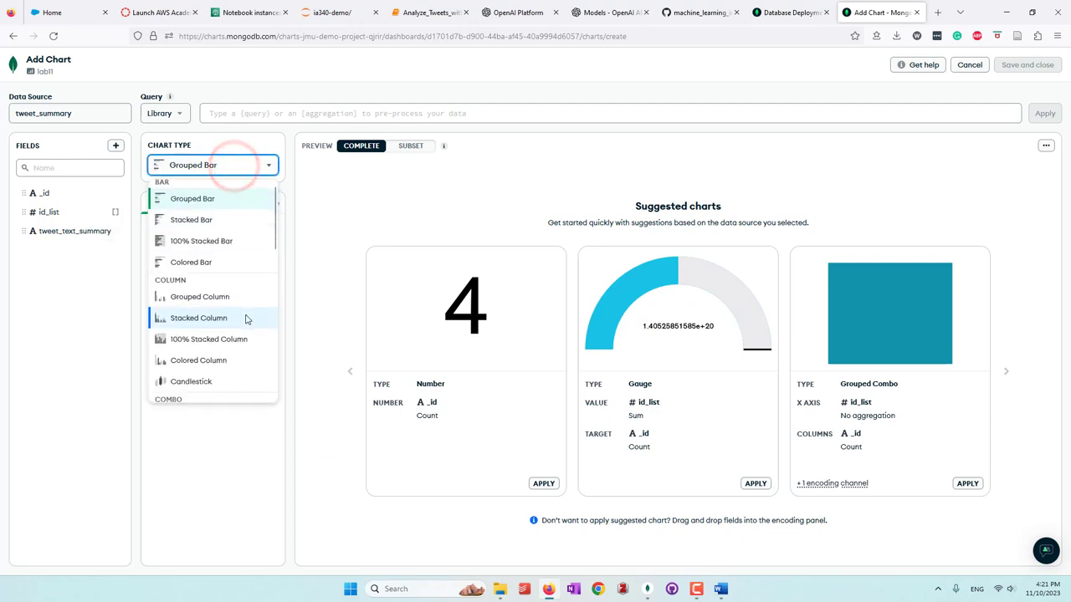
scroll(246, 319, "down", 8)
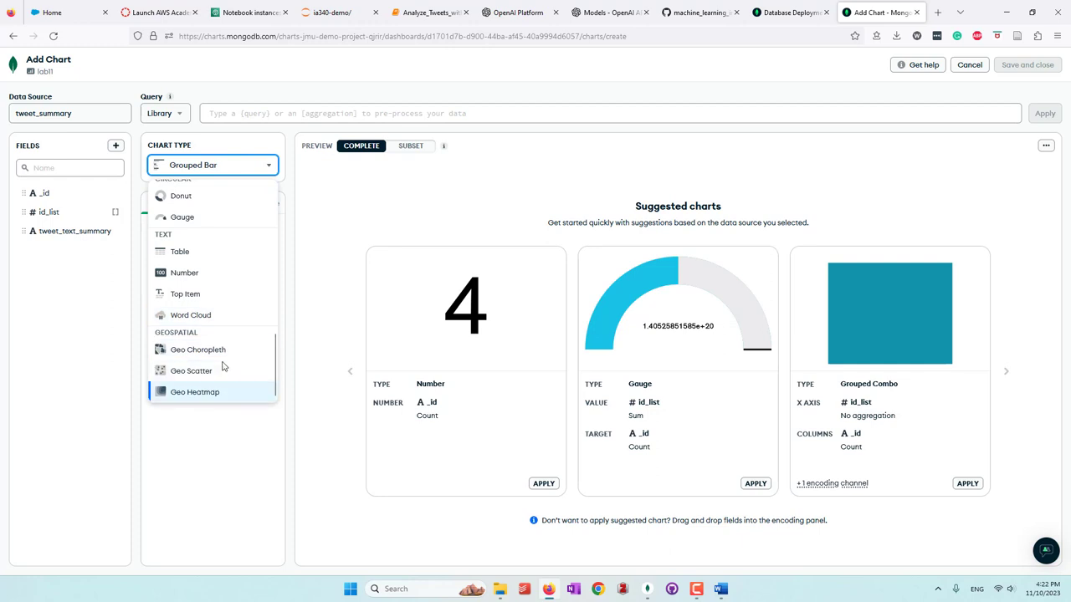
left_click(244, 250)
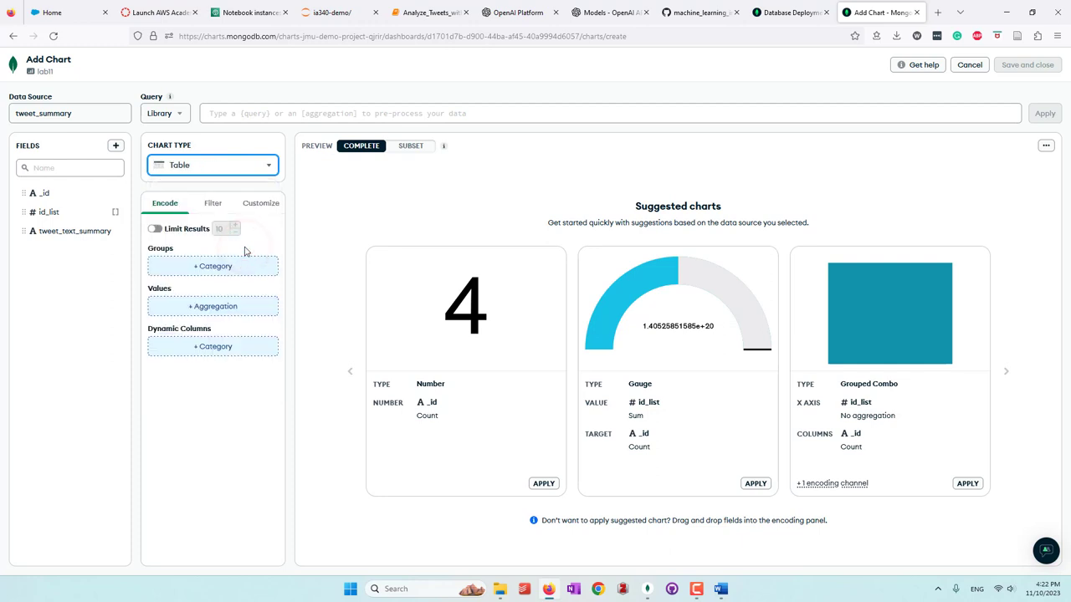
left_click_drag(83, 231, 206, 266)
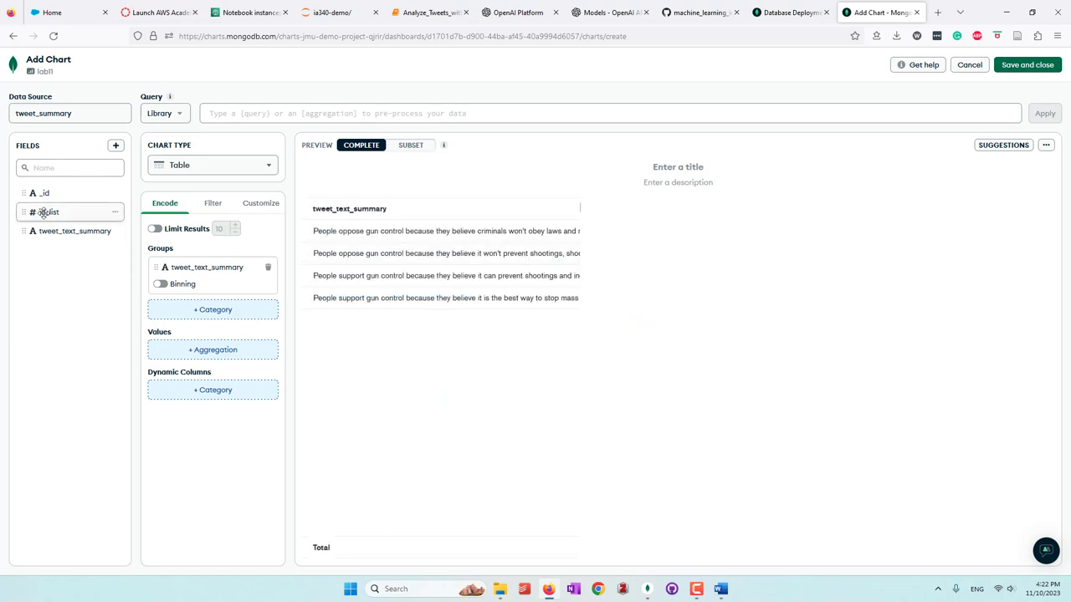
Step: Add id_list to the table's values with the Array length reduction
left_click_drag(44, 213, 179, 354)
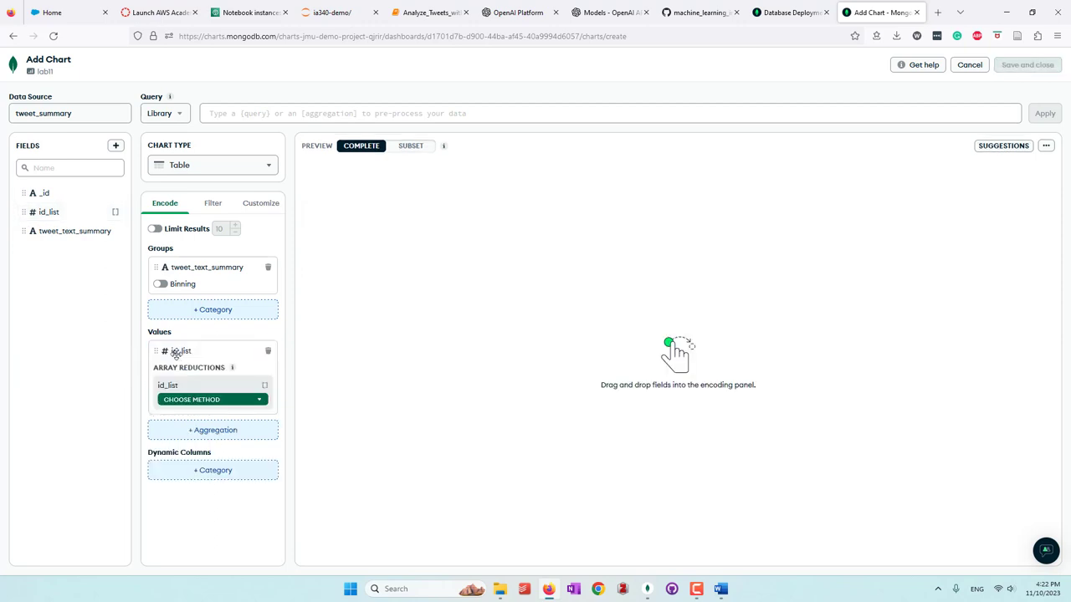
left_click(191, 401)
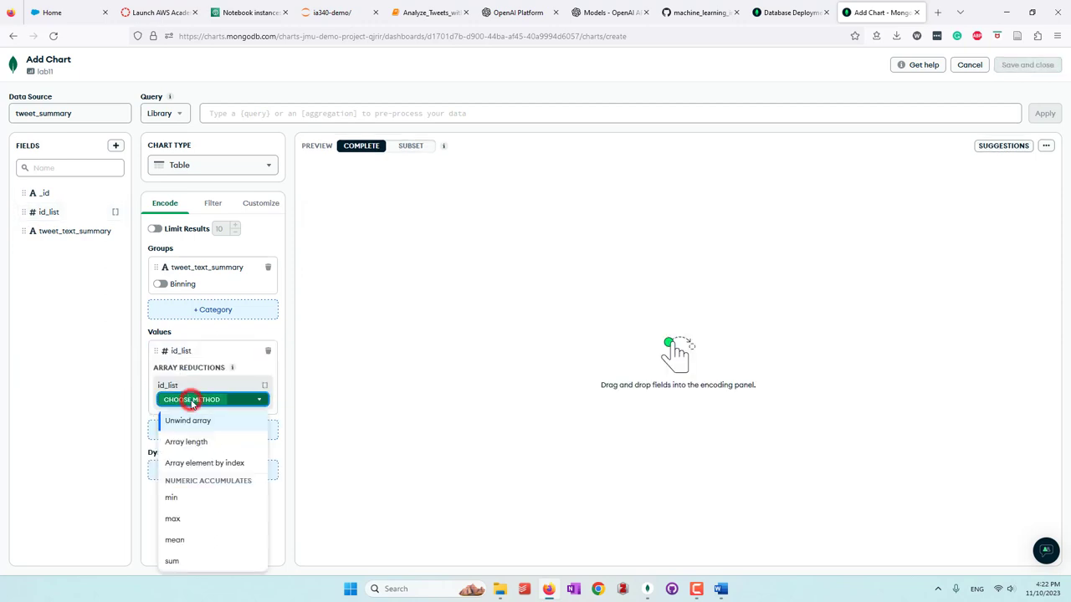
left_click(212, 444)
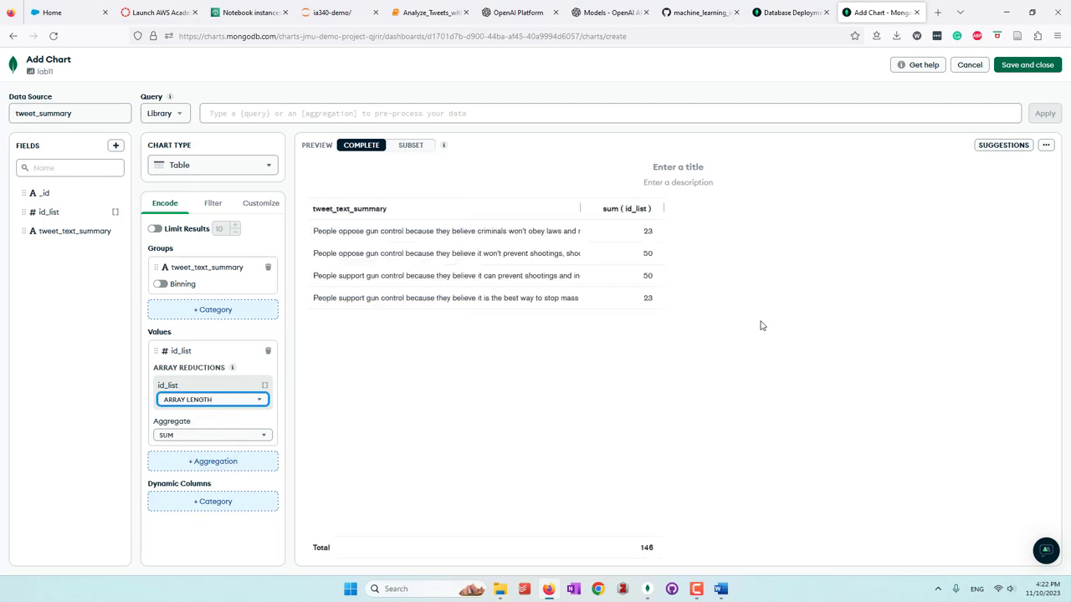
Step: Turn on text wrapping for the table's tweet_text_summary field
left_click(264, 203)
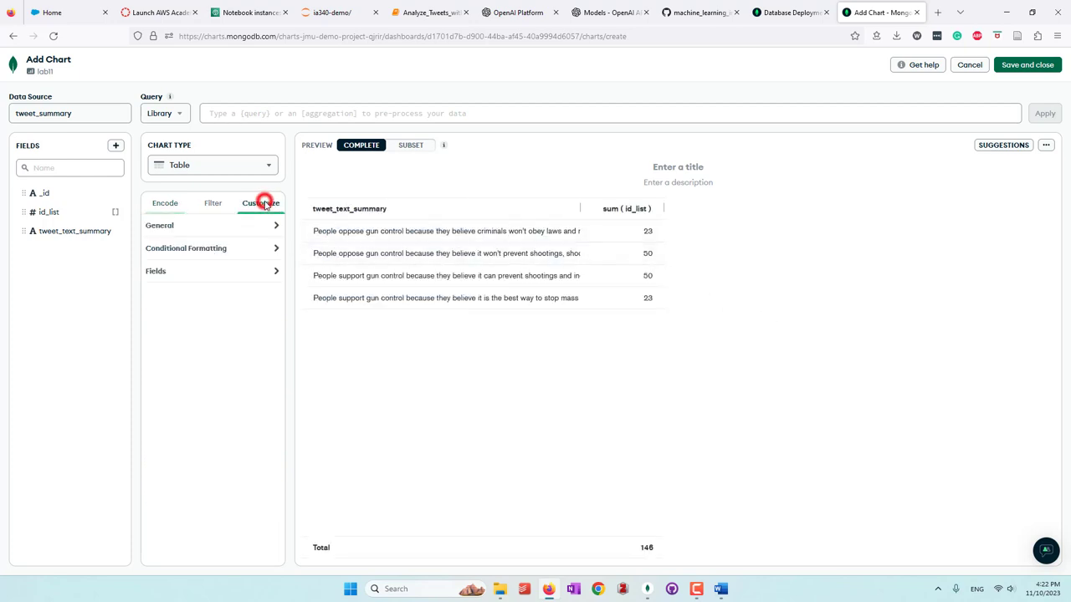
left_click(208, 270)
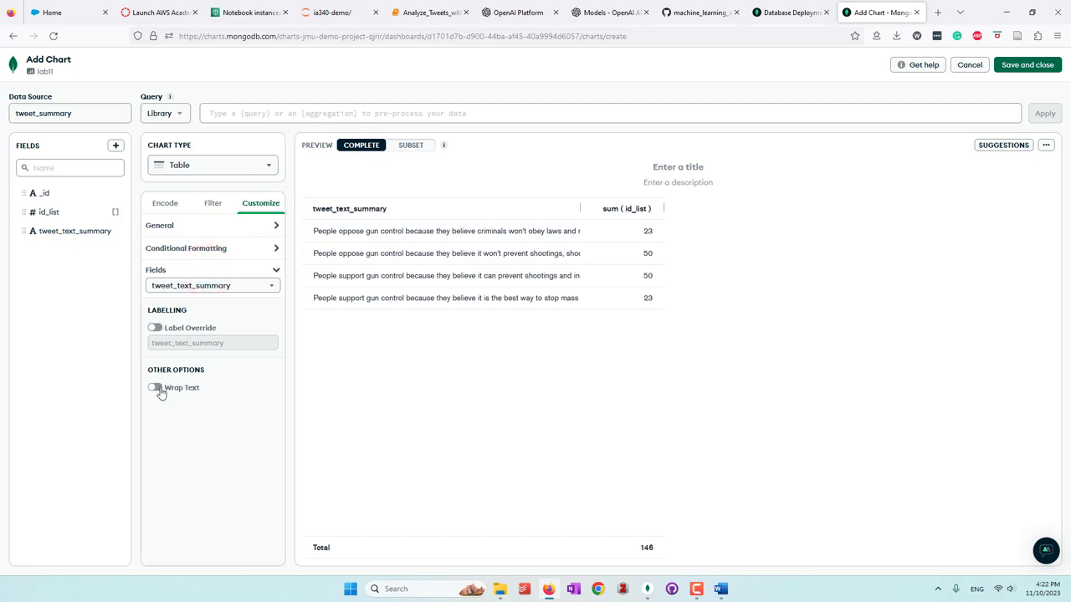
left_click(157, 389)
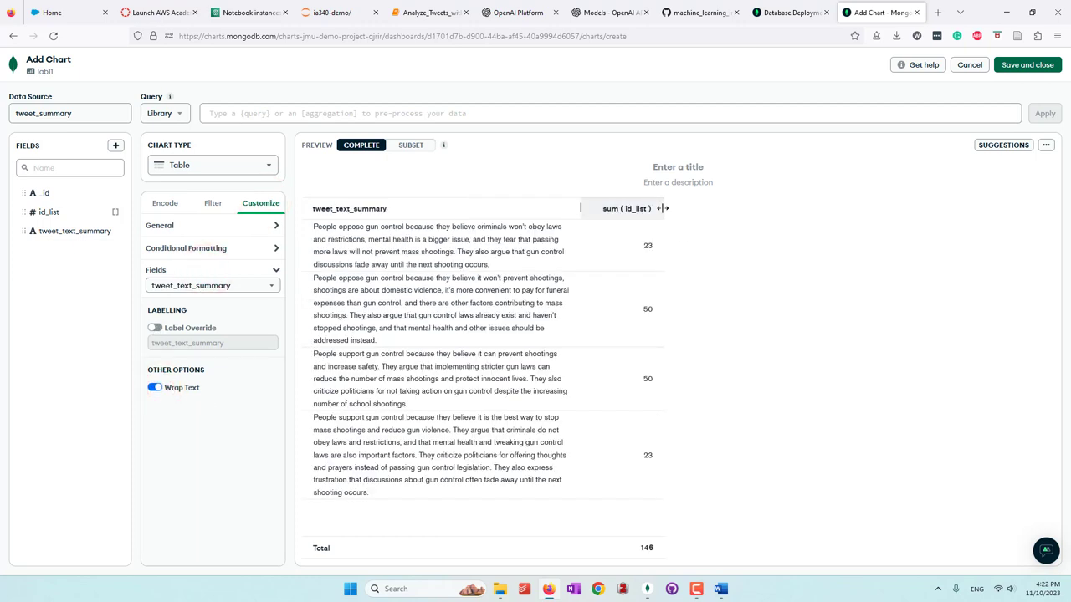
Step: Widen the table's sum ( id_list ) column and save the chart to the lab11 dashboard
left_click_drag(663, 208, 889, 215)
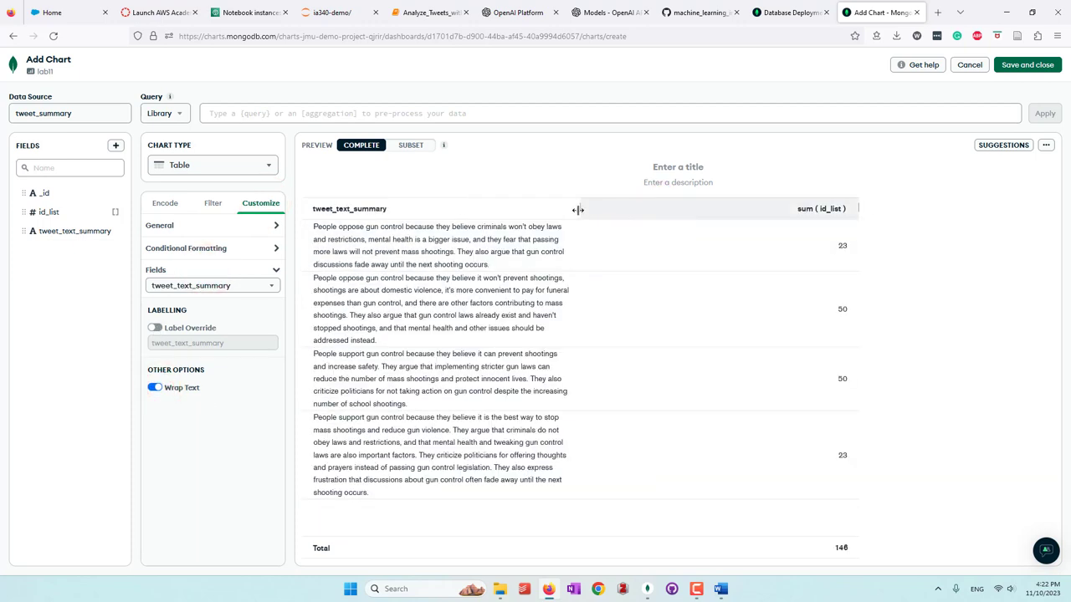
left_click(578, 209)
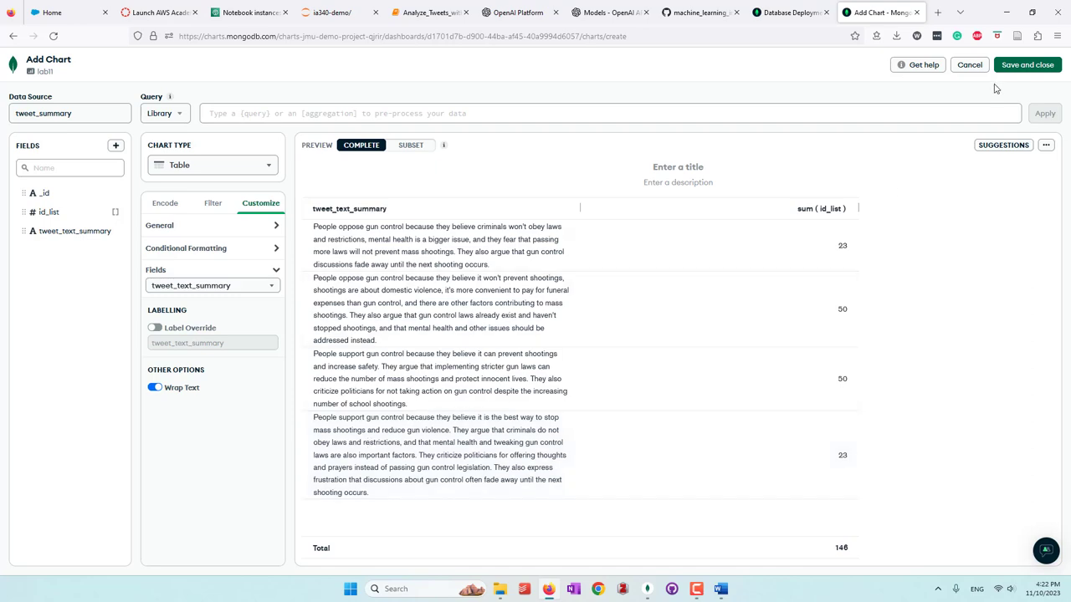
left_click(1027, 66)
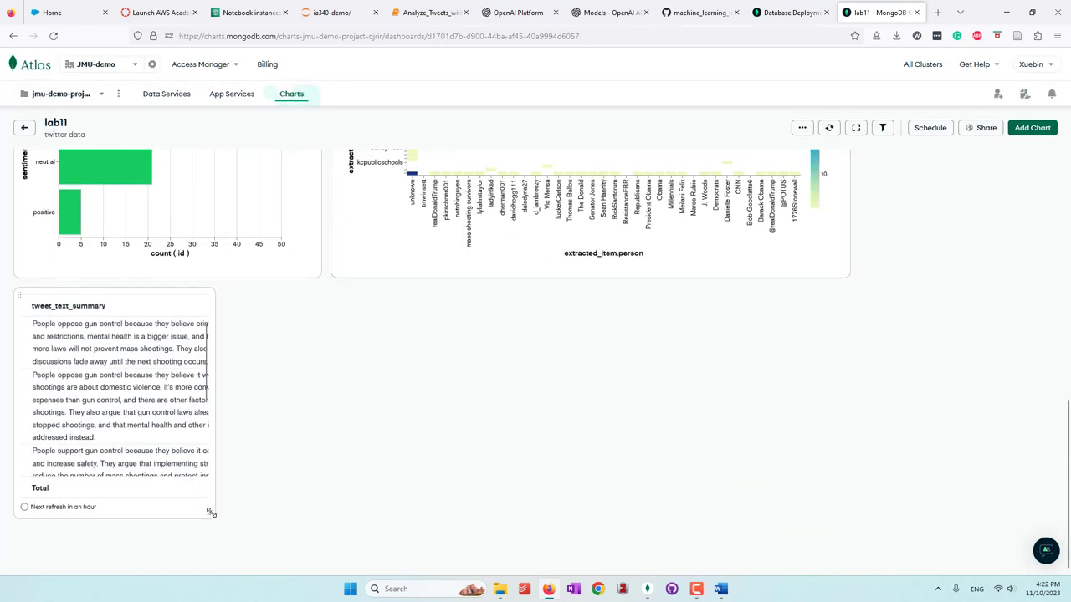
Step: Enlarge the tweet summary table on the dashboard to span the full width of the two charts above it
left_click_drag(210, 516, 845, 540)
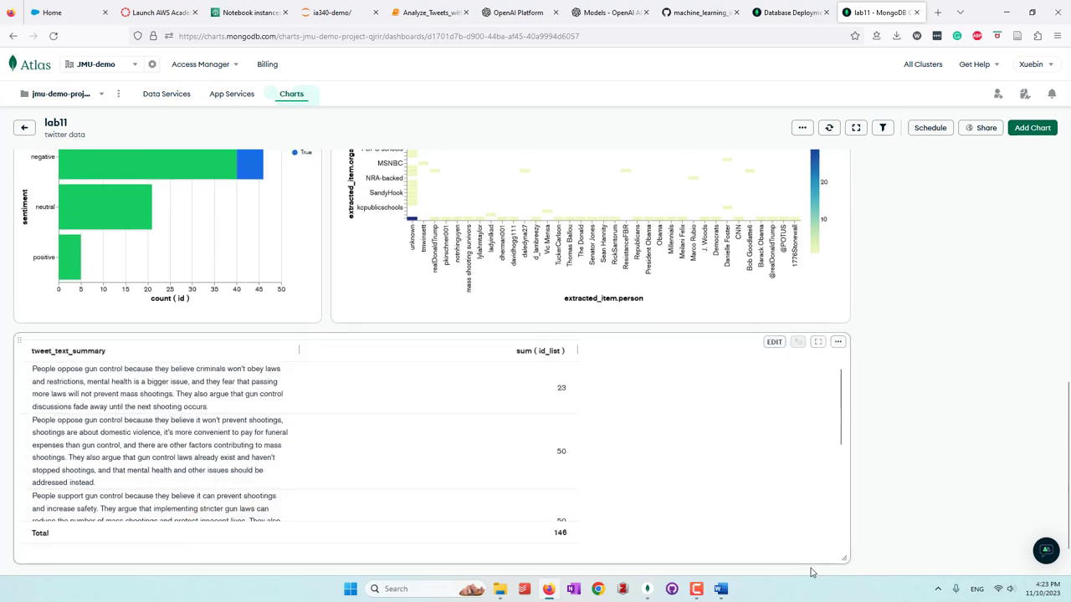
mouse_move(842, 562)
left_mouse_down()
mouse_move(394, 552)
mouse_move(846, 555)
left_mouse_up()
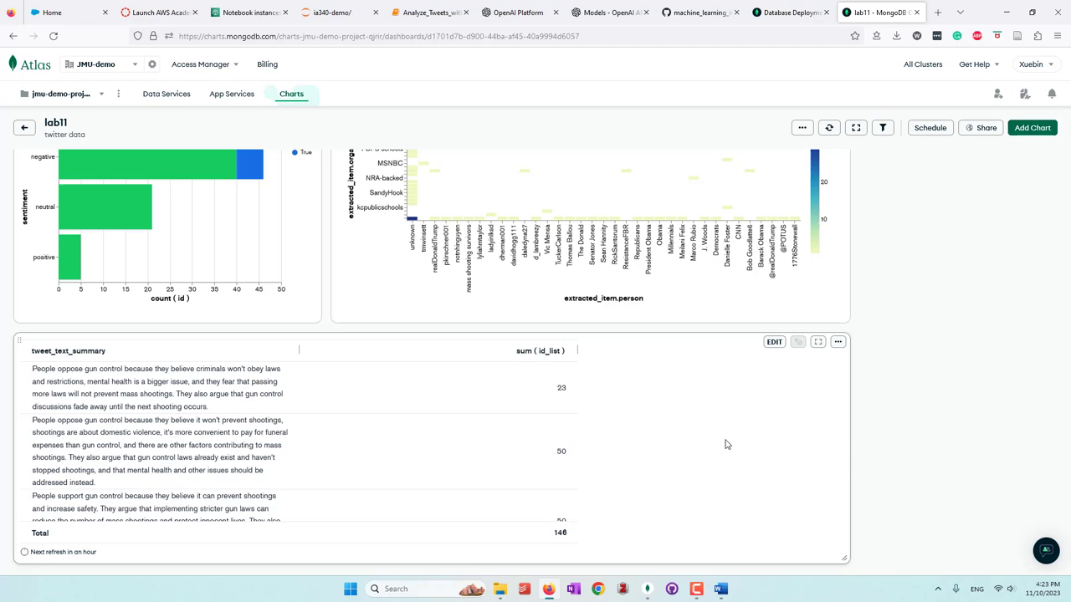
scroll(726, 444, "up", 4)
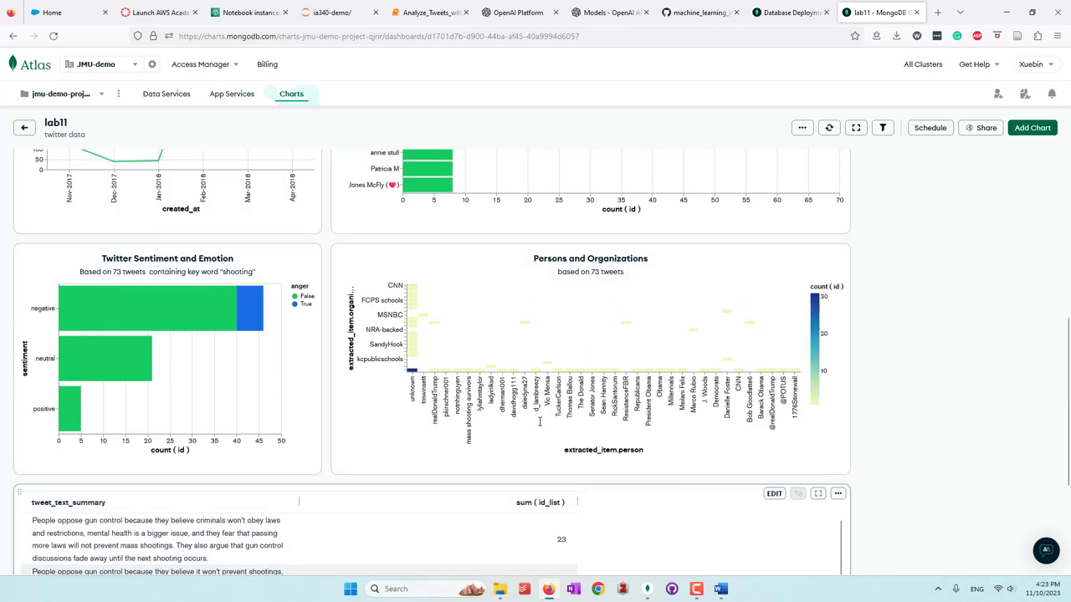